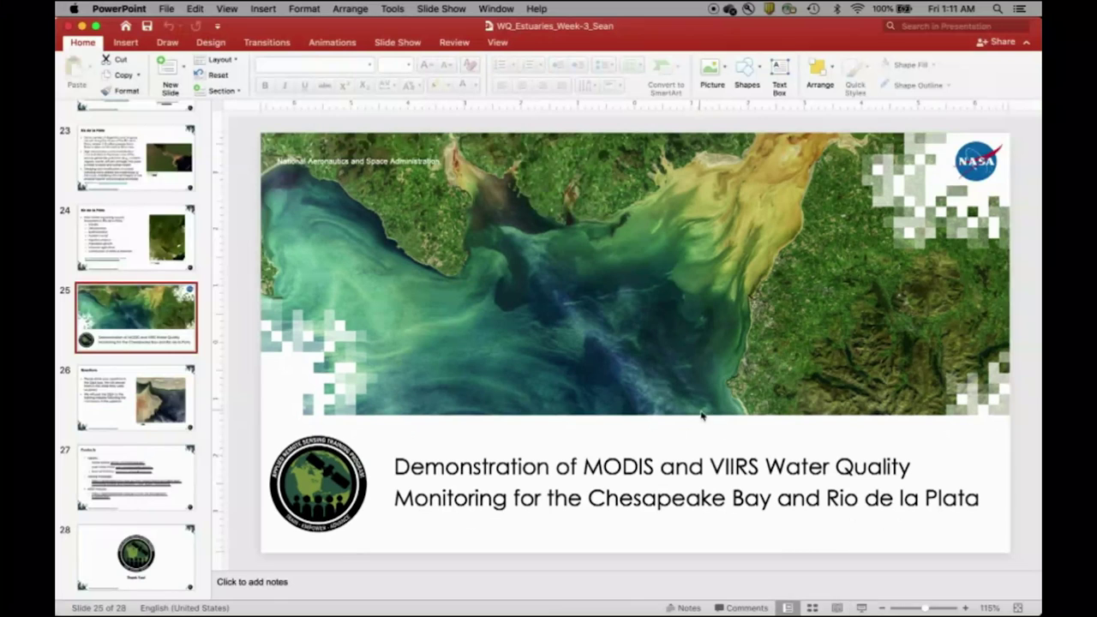
Bring SeaDAS in front of the slides, pan the chlor_a map, and expand the reprojected MODIS product's bands.
left_click(72, 26)
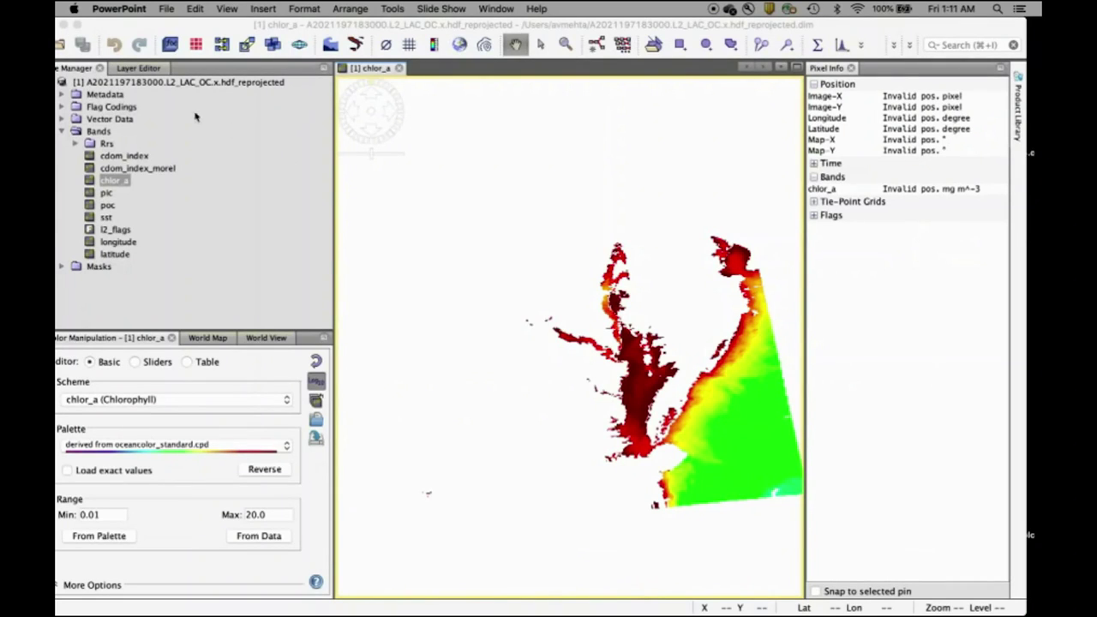
left_click_drag(167, 28, 204, 28)
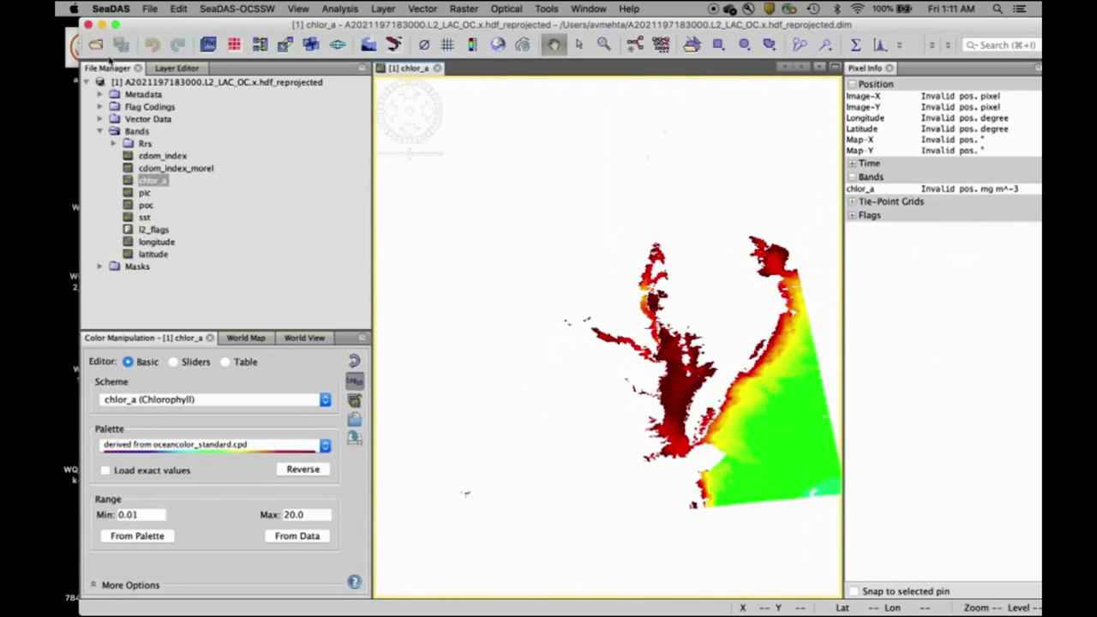
left_click(86, 81)
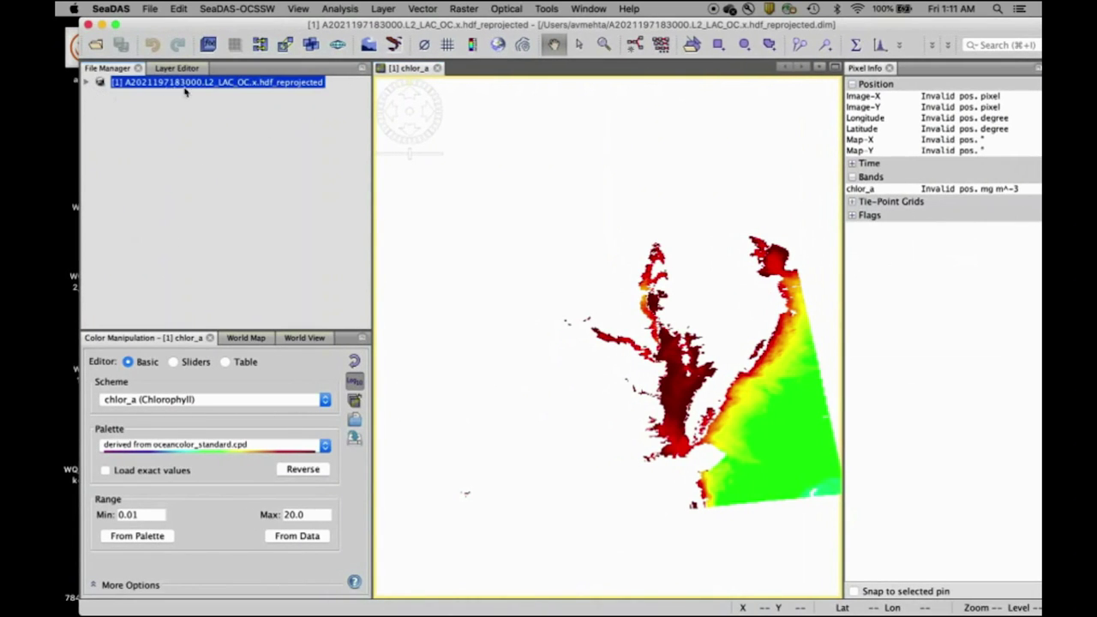
left_click_drag(233, 25, 208, 26)
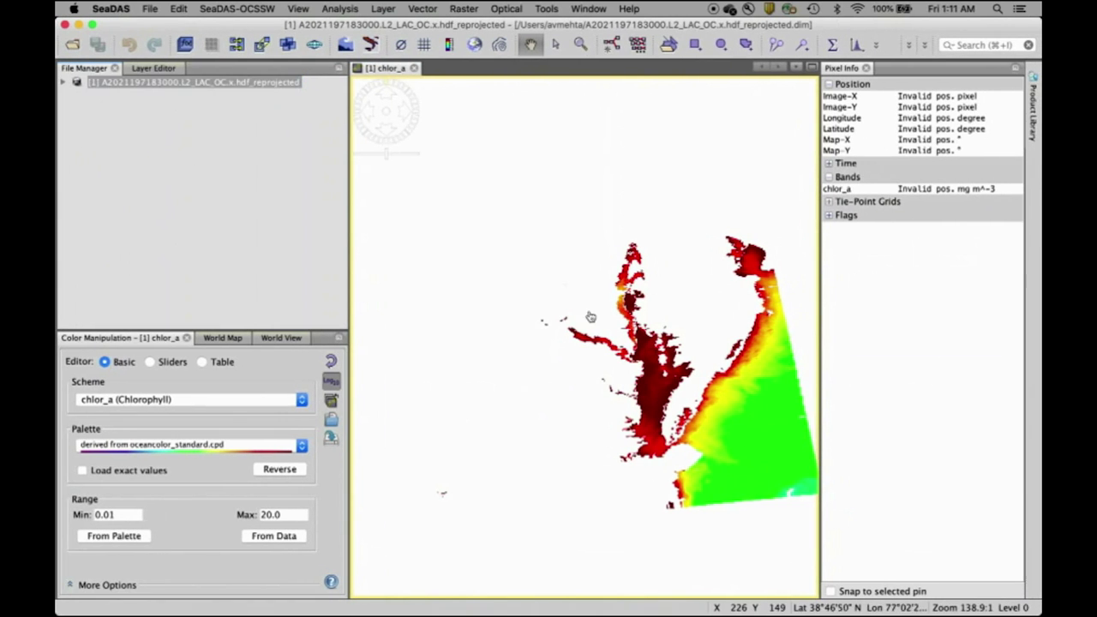
left_click_drag(646, 354, 586, 322)
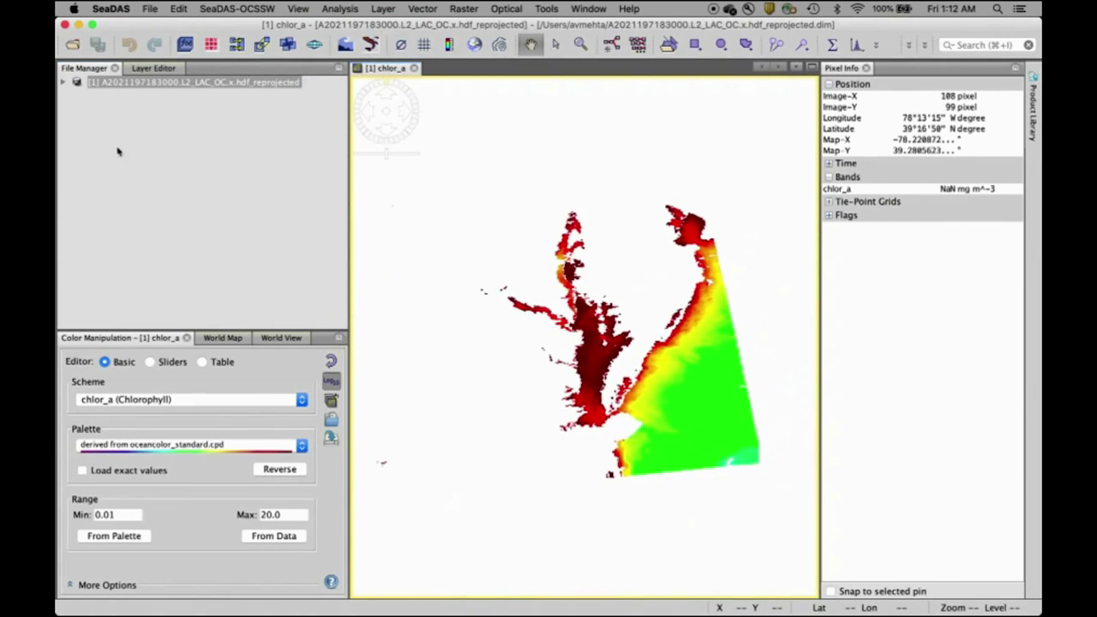
left_click(65, 83)
left_click(64, 83)
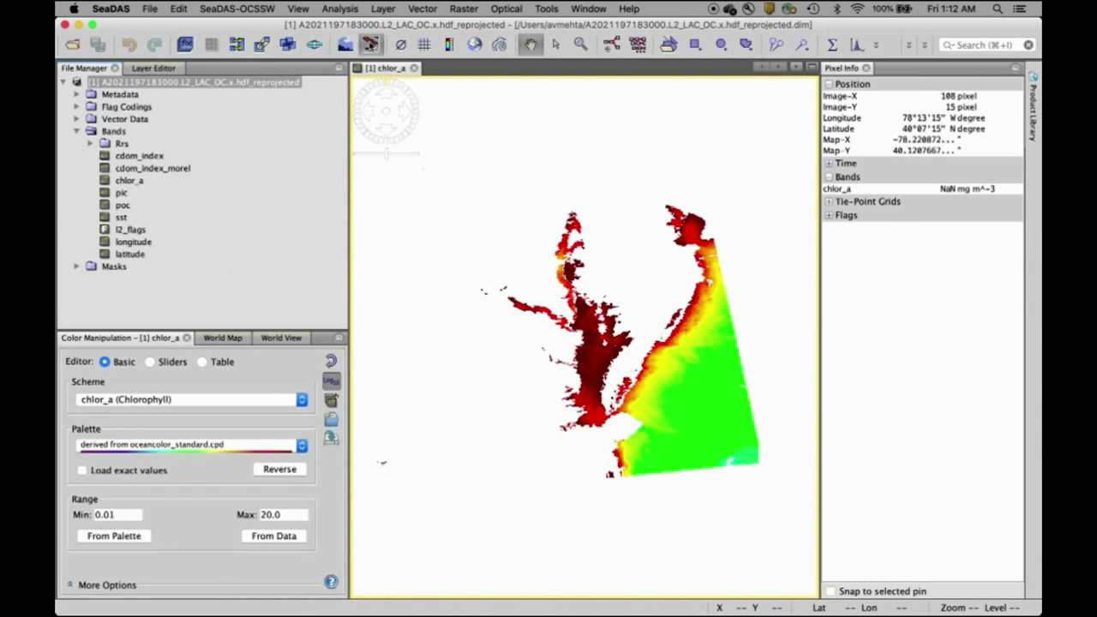
Add coastline and land masks to the reprojected MODIS chlor_a map, then collapse the product tree.
left_click(370, 45)
left_click(474, 270)
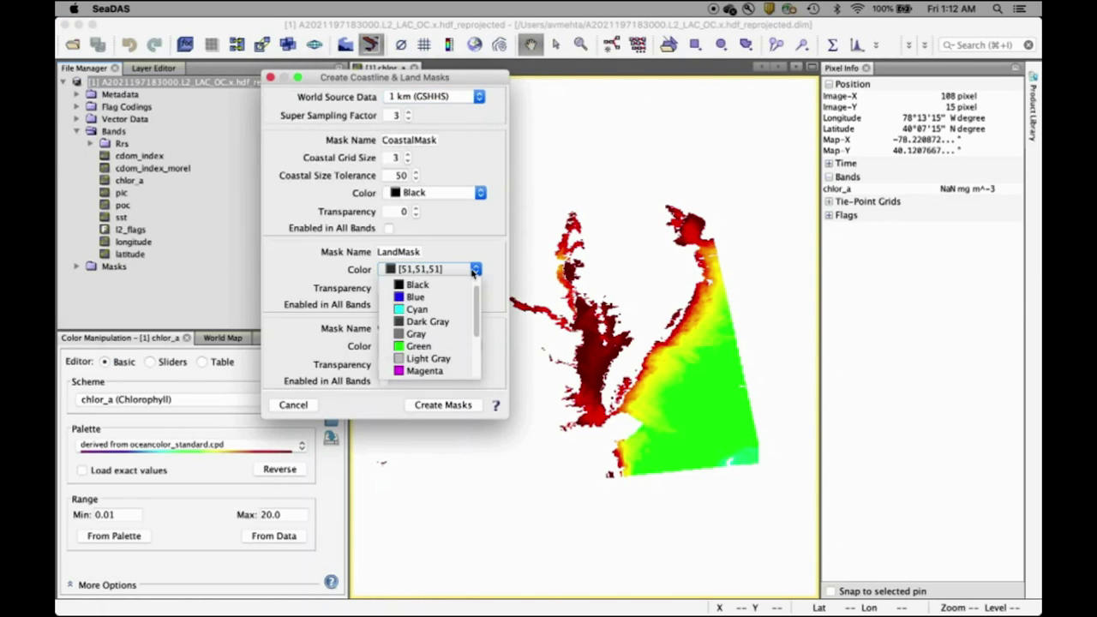
left_click(442, 405)
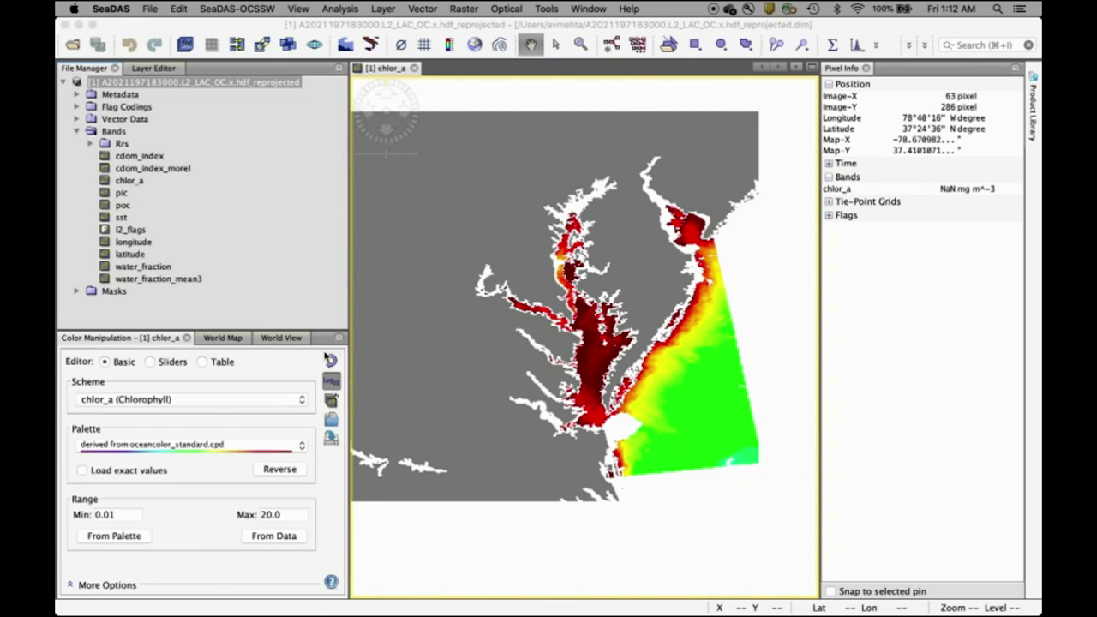
left_click(64, 82)
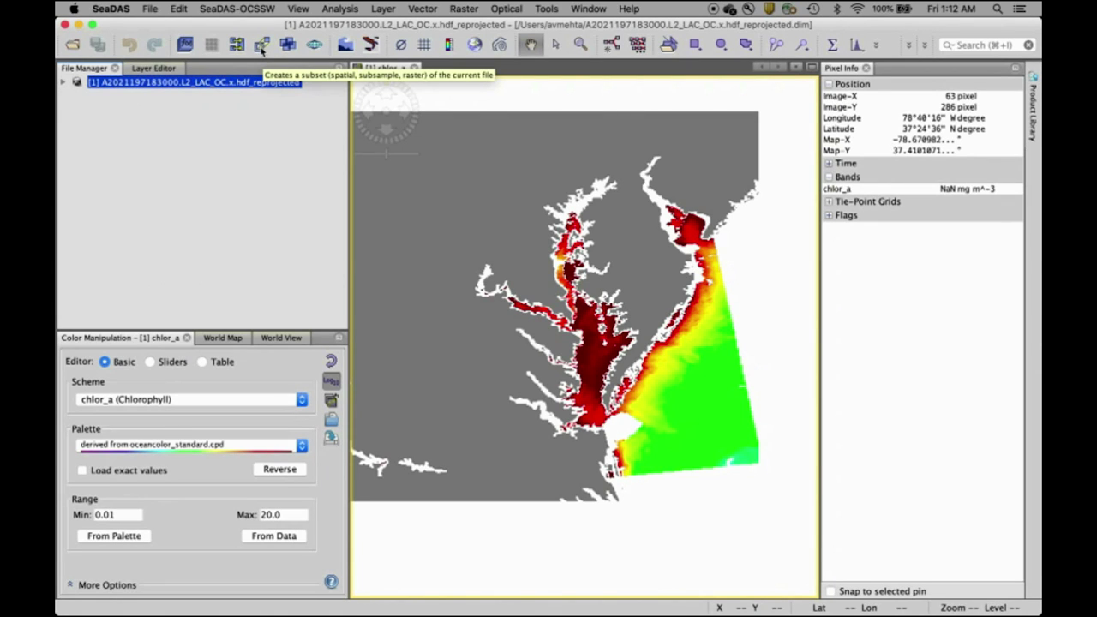
Subset the MODIS product to a box around Chesapeake Bay, shown in geo coordinates, and create it.
left_click(262, 47)
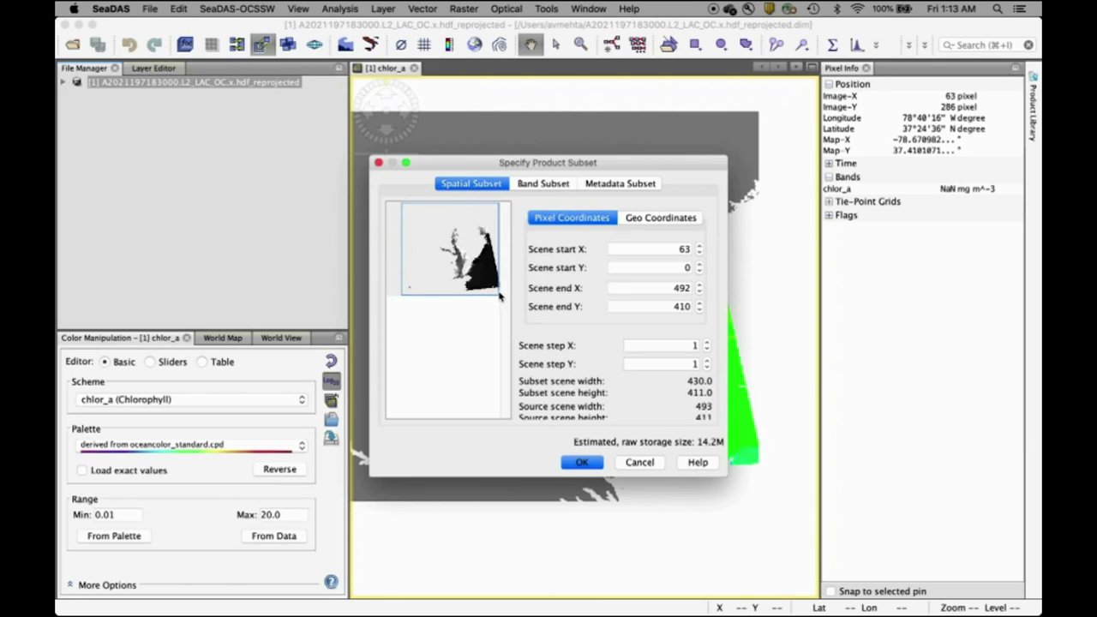
left_click_drag(500, 296, 471, 286)
left_click_drag(404, 208, 437, 228)
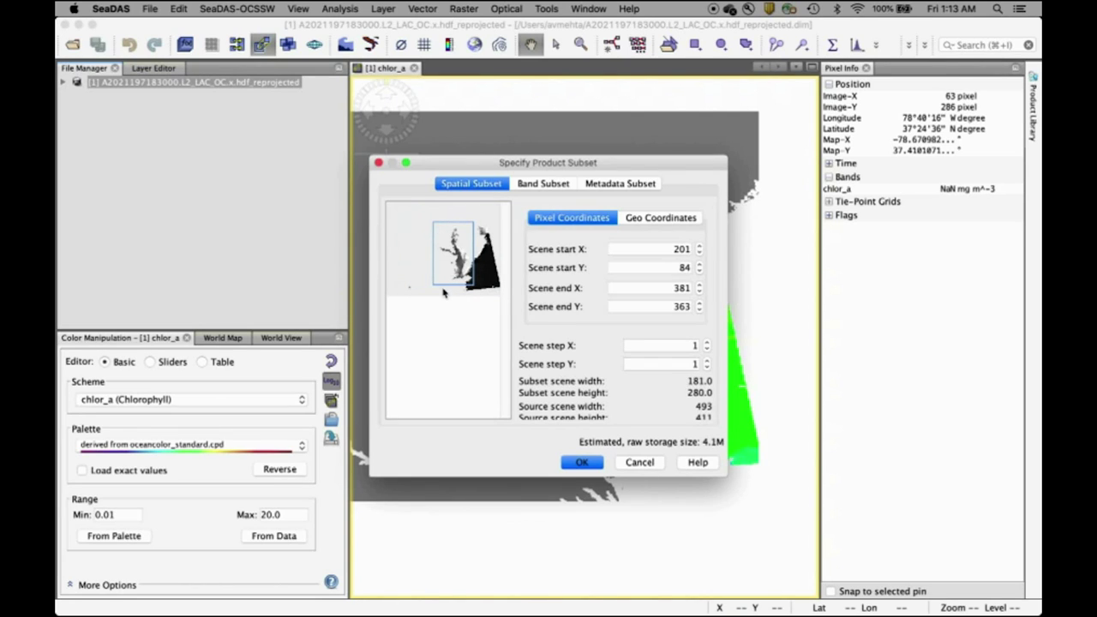
left_click_drag(438, 287, 471, 283)
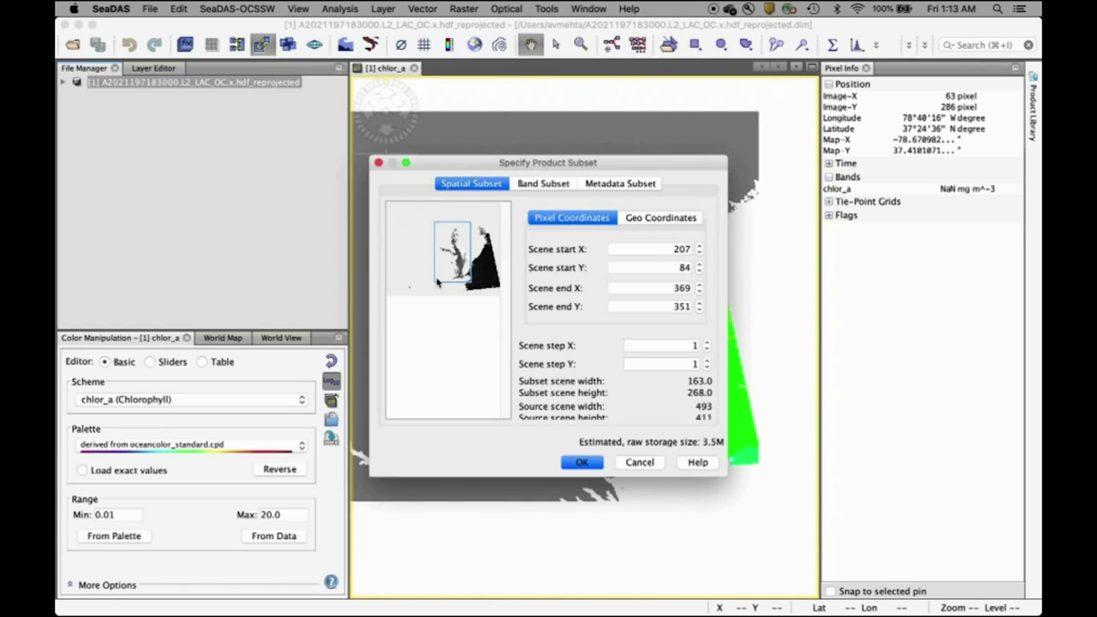
left_click_drag(437, 285, 469, 285)
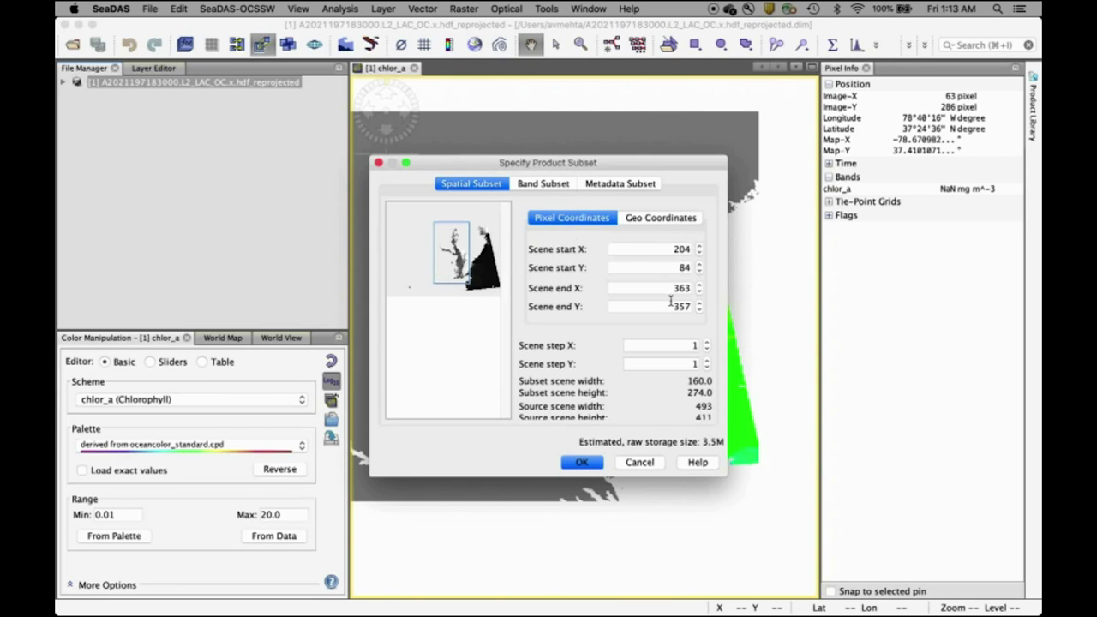
left_click(664, 219)
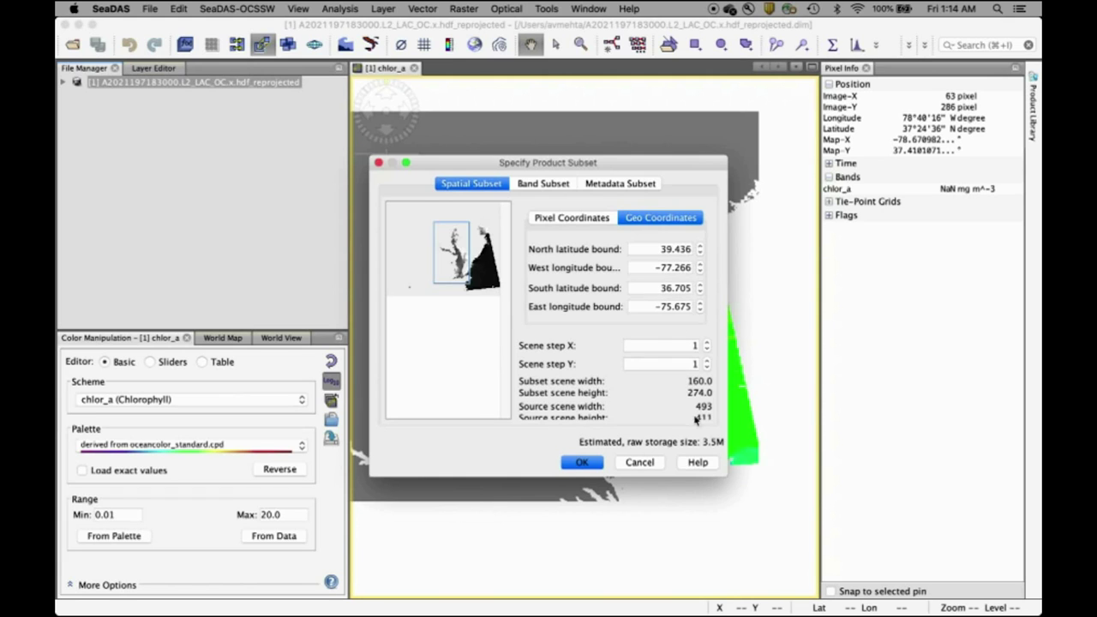
left_click(581, 462)
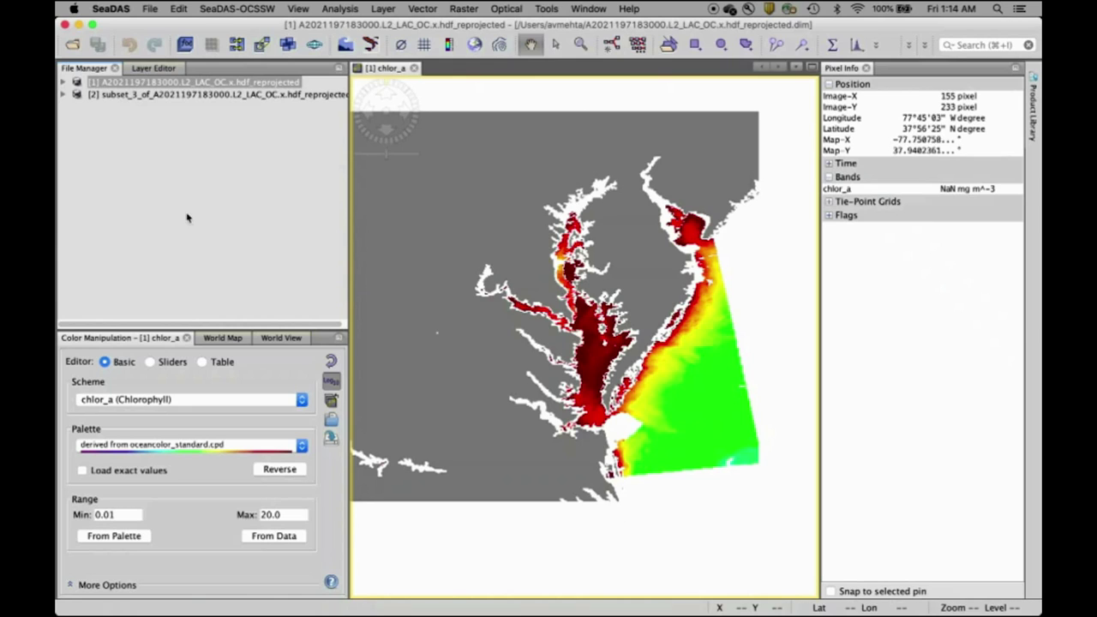
Open the VIIRS product V2021197181307.L2_SNPP_OC.x.nc_reprojected.dim.
left_click(150, 9)
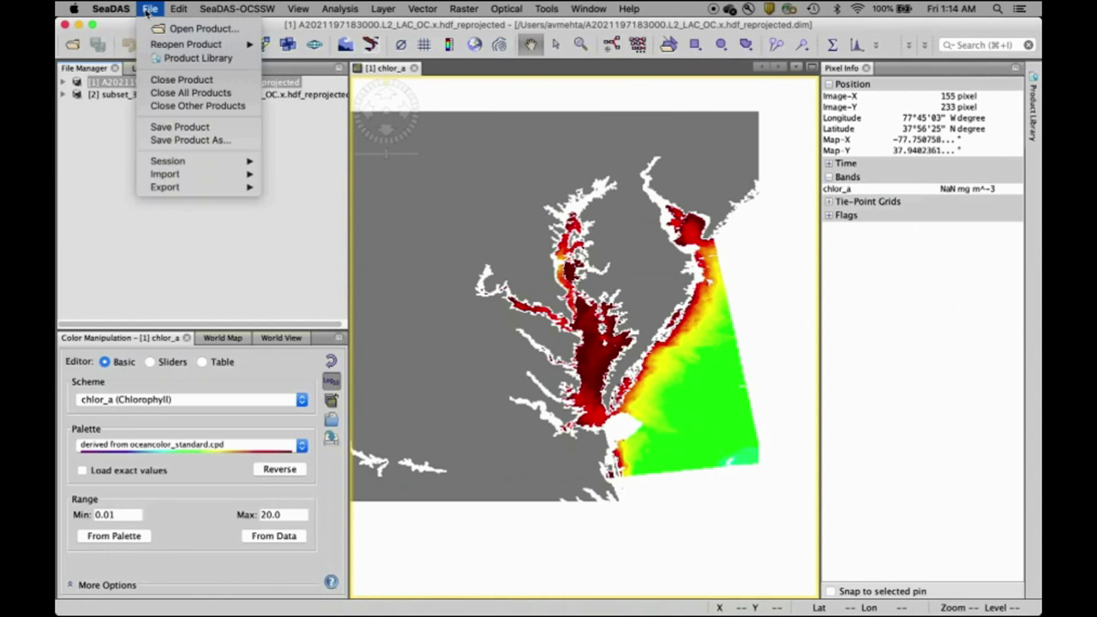
left_click(184, 28)
scroll(488, 309, "down", 10)
scroll(488, 307, "up", 10)
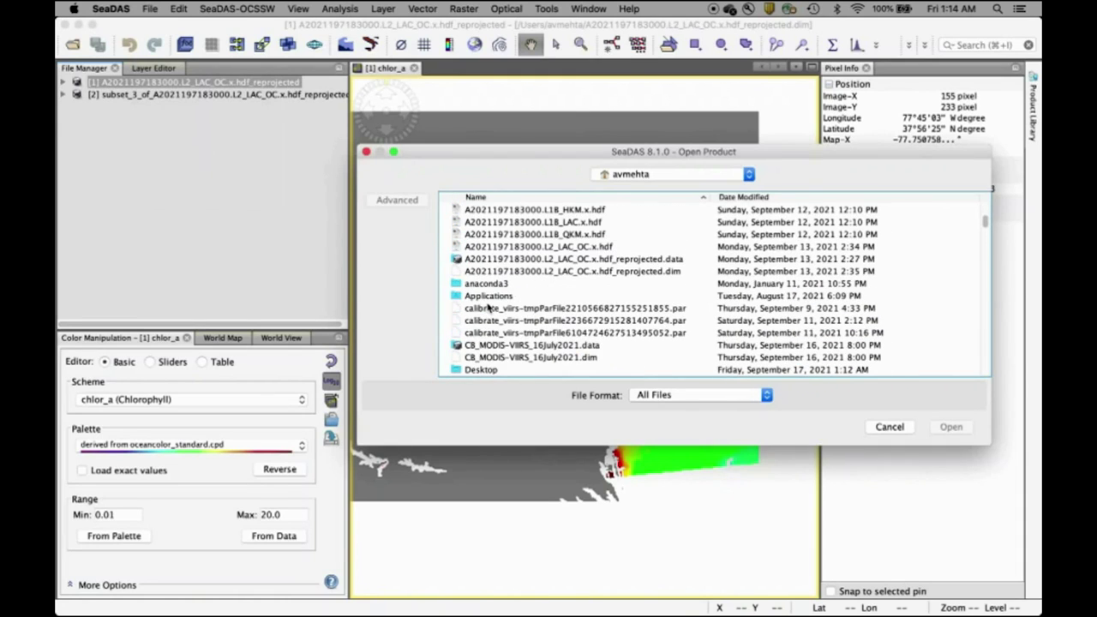
scroll(489, 306, "down", 15)
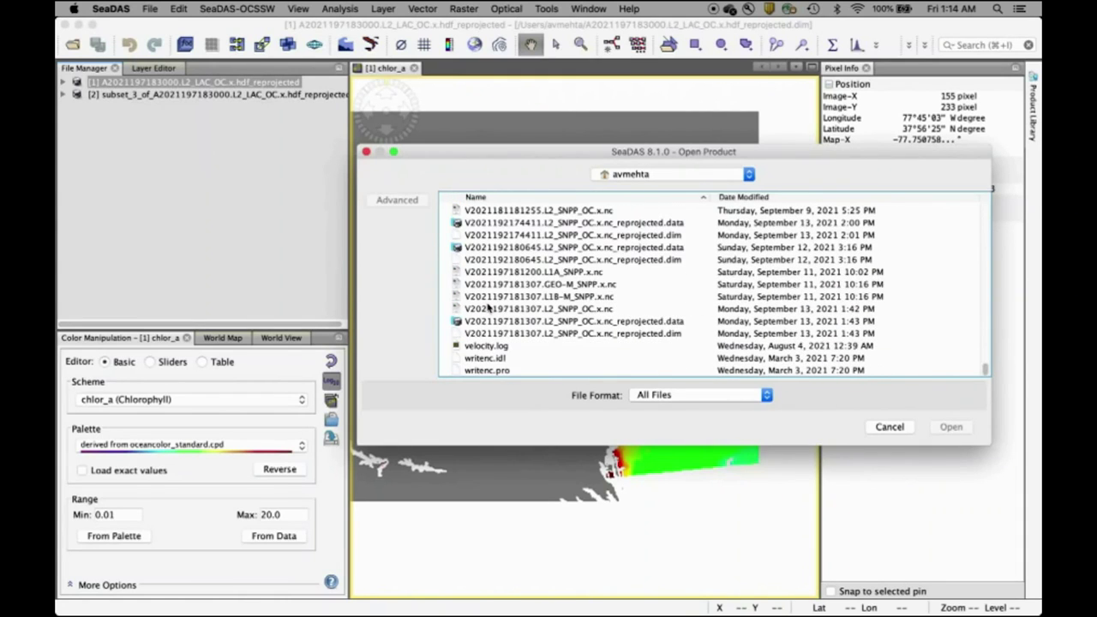
left_click(600, 334)
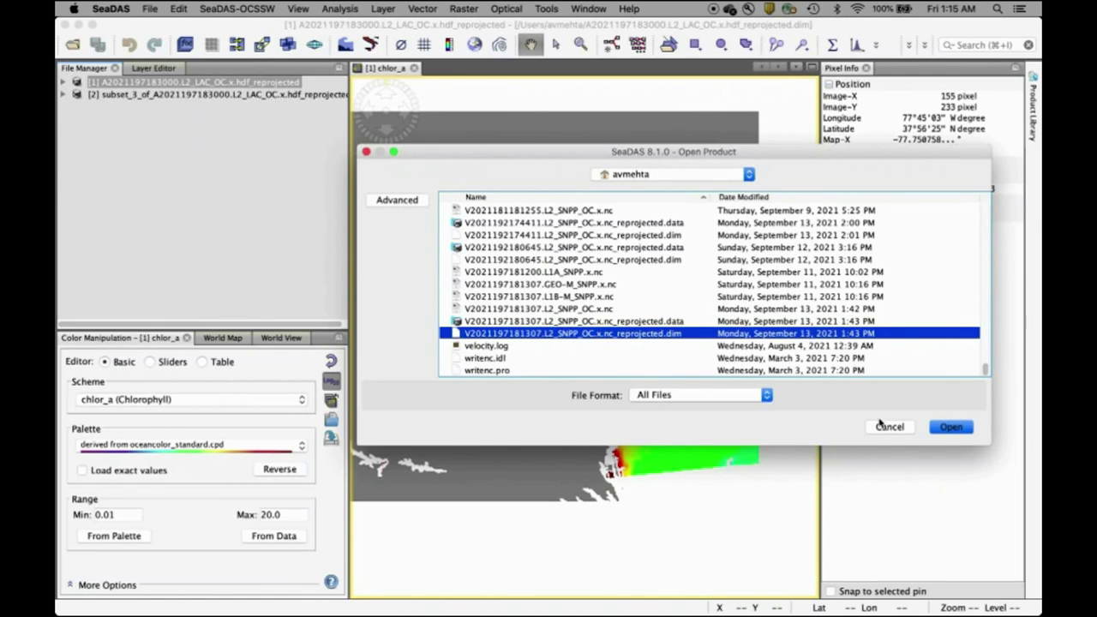
left_click(949, 426)
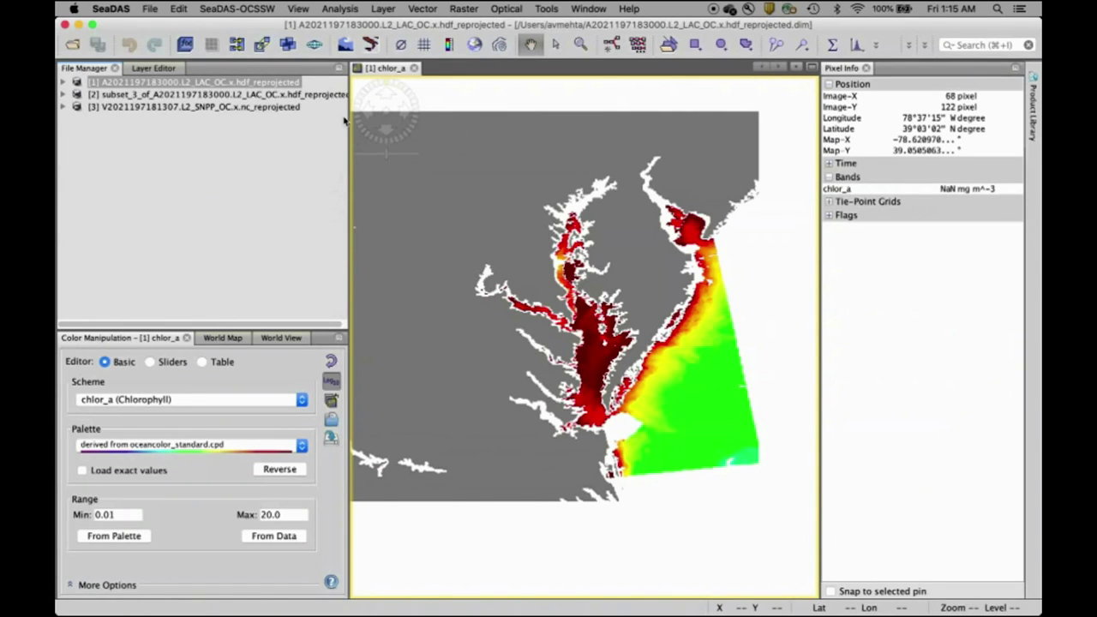
Subset the VIIRS product to north 39.436, west -77.266, south 36.705, east -75.675.
left_click(283, 106)
left_click(262, 45)
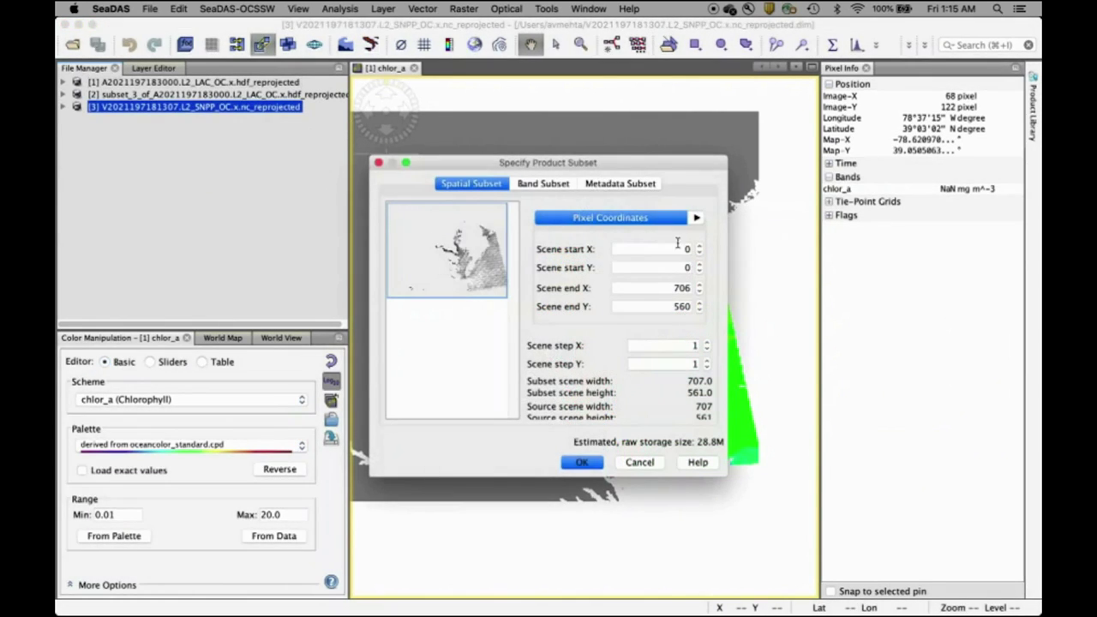
left_click(697, 218)
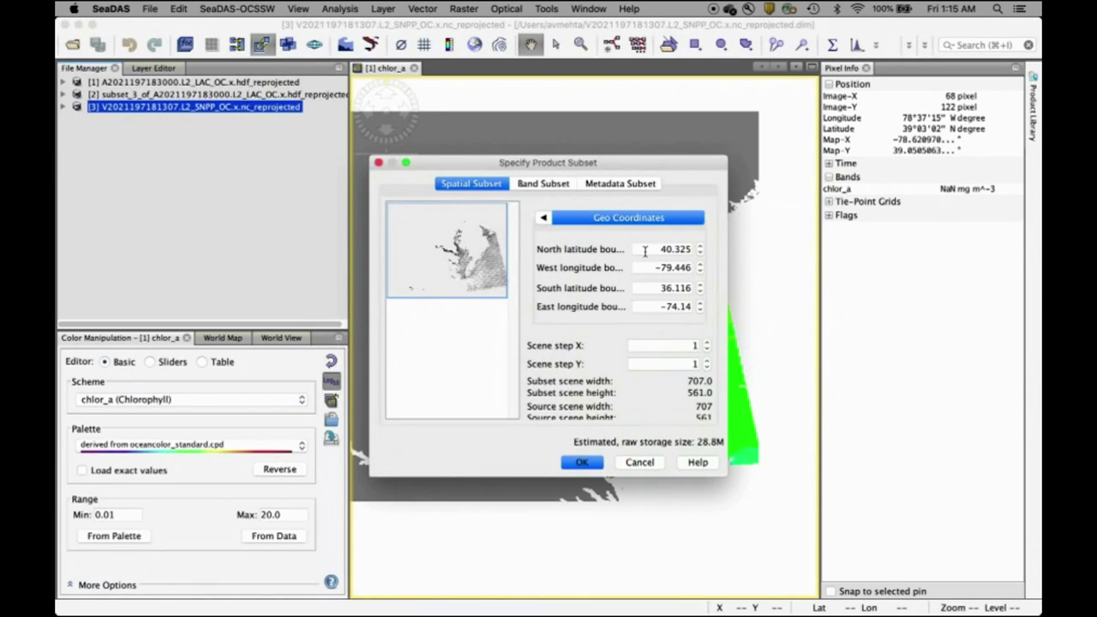
left_click_drag(655, 249, 690, 247)
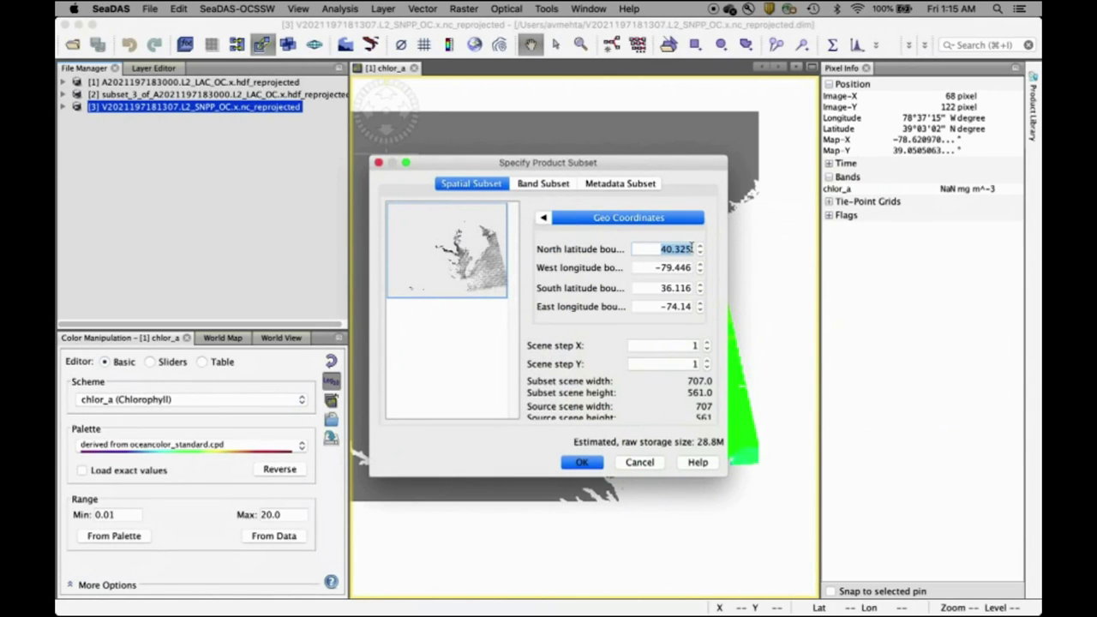
type("39.436")
left_click_drag(656, 268, 690, 268)
type("-77.266")
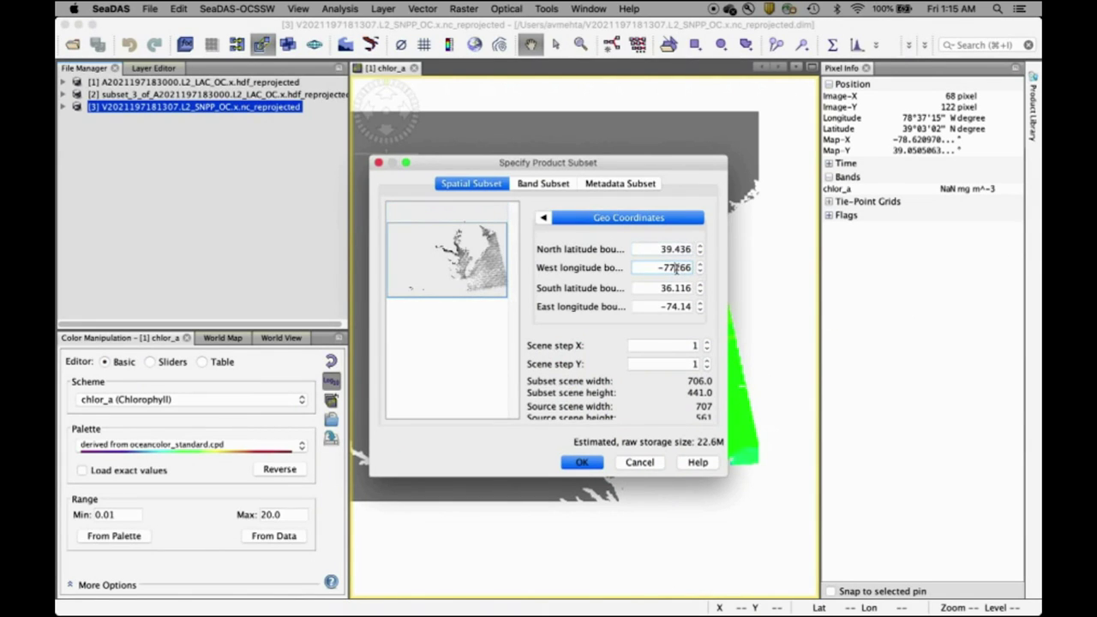
left_click_drag(657, 288, 690, 288)
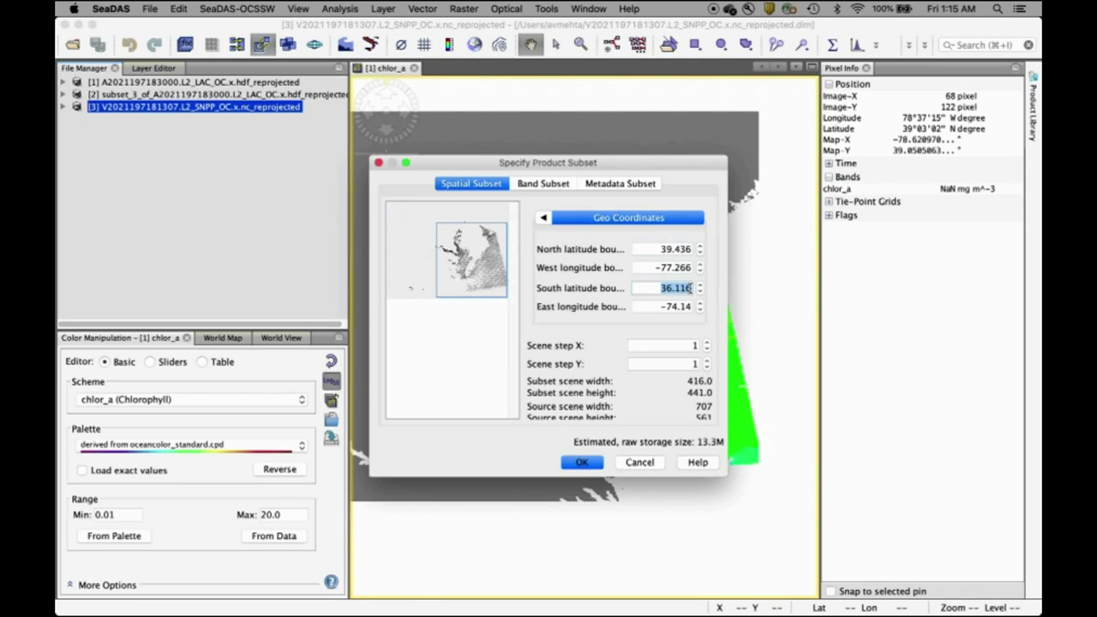
type("36.705")
key("Tab")
type("-75.675")
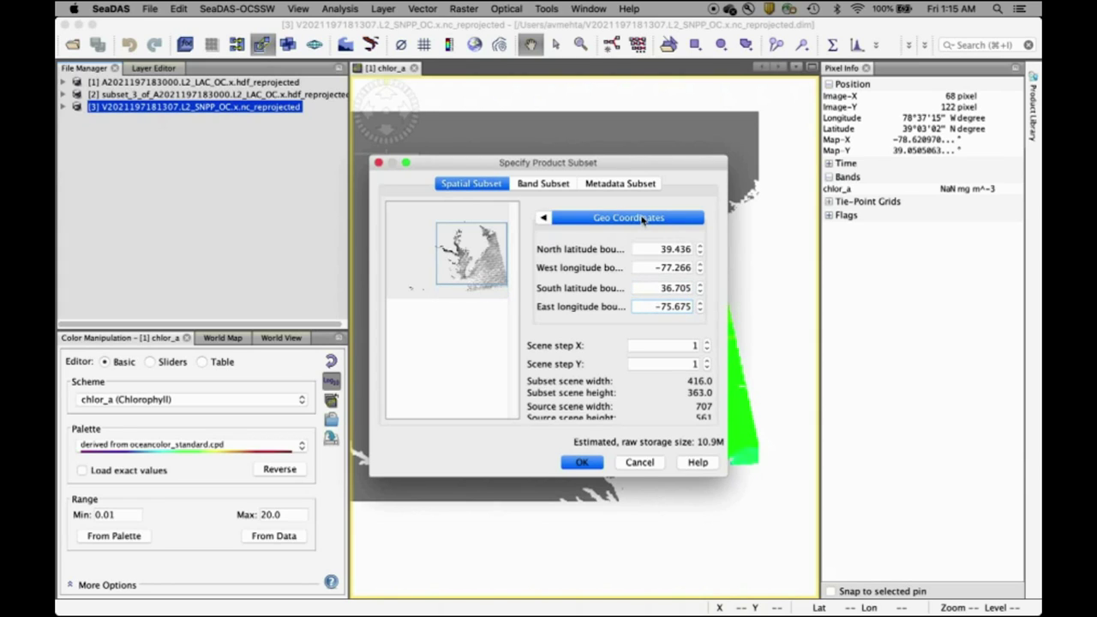
left_click(543, 218)
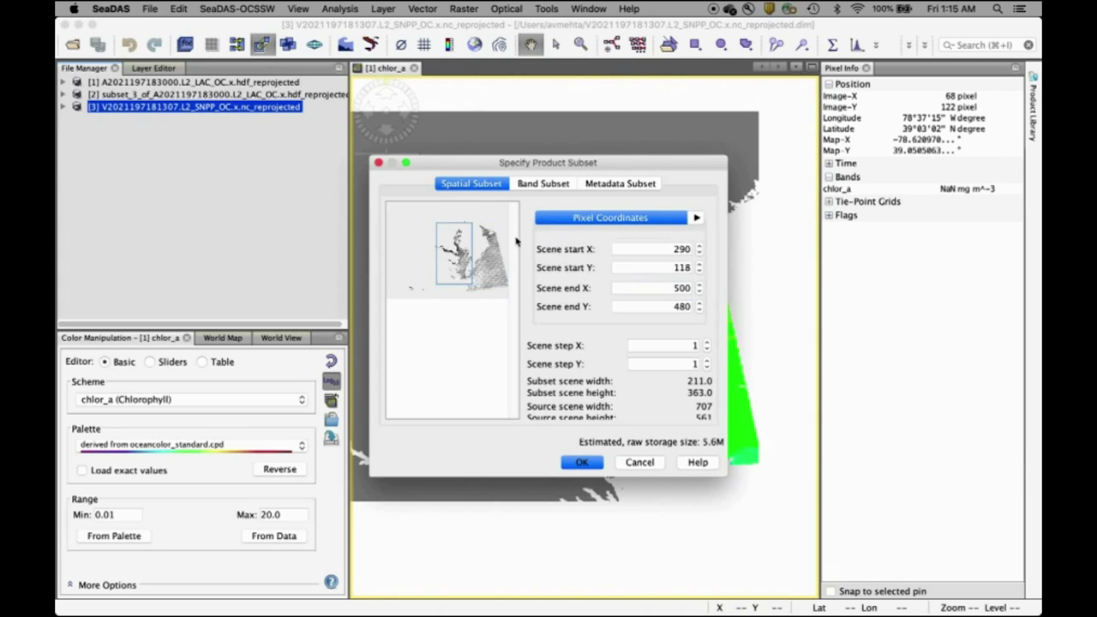
left_click(586, 463)
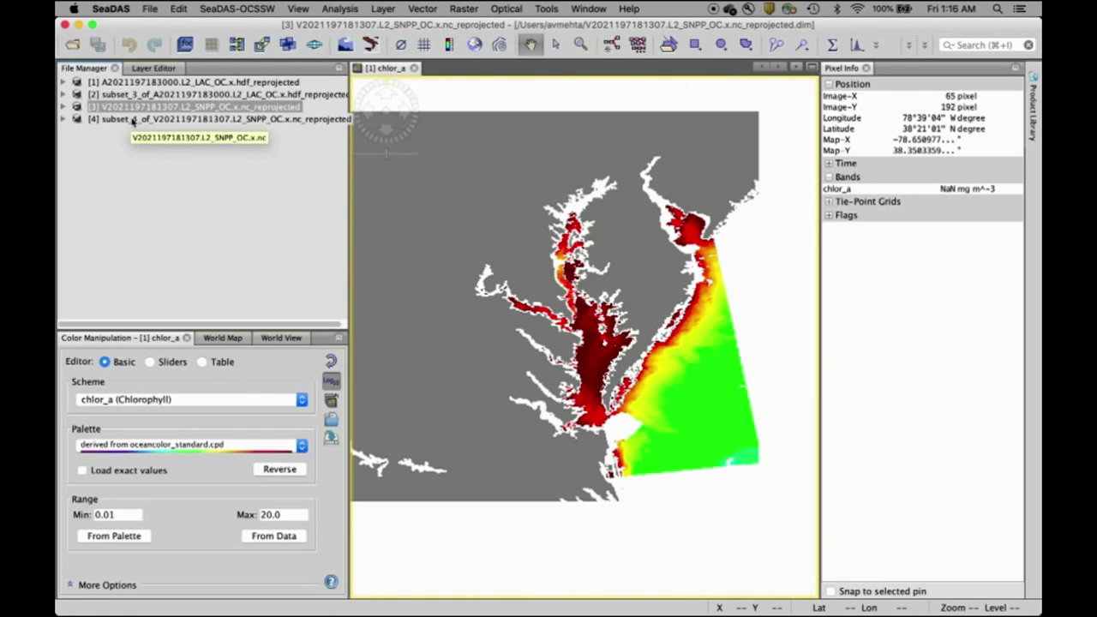
Open the subset_4 product's chlor_a band as a map.
left_click(64, 107)
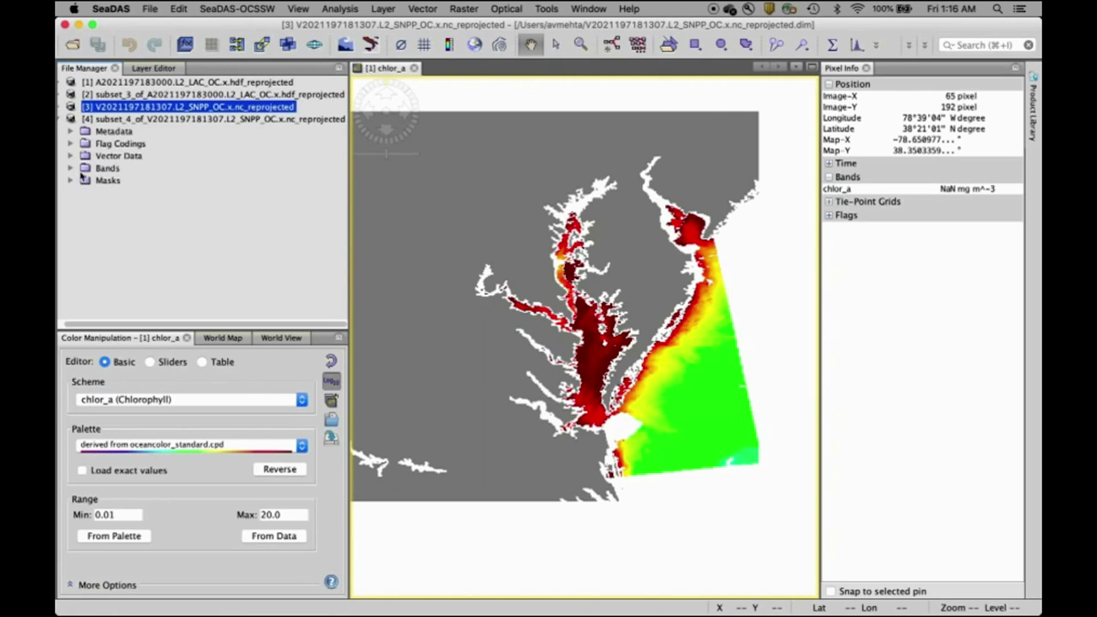
left_click(71, 167)
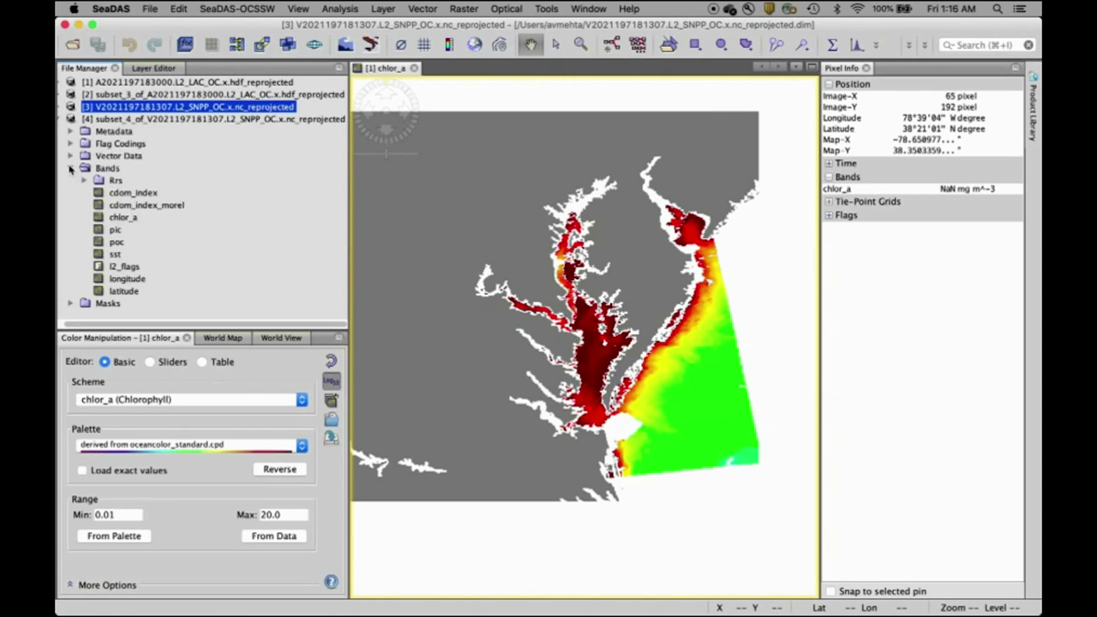
double_click(123, 217)
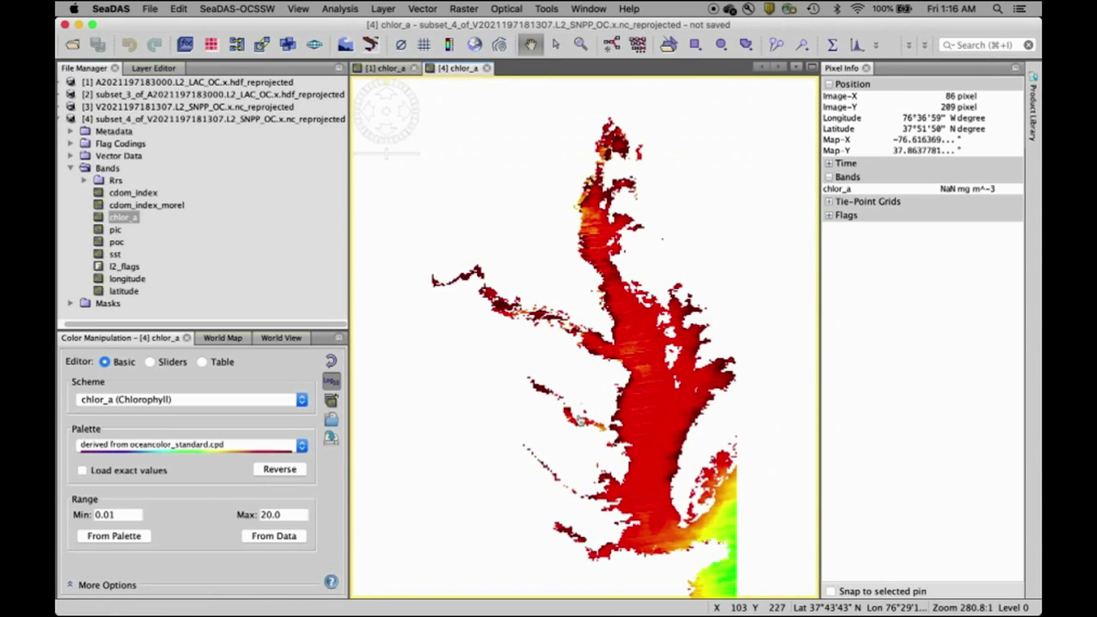
Apply coastline and land masks with a gray land mask to the subset_4 chlor_a map.
left_click(370, 44)
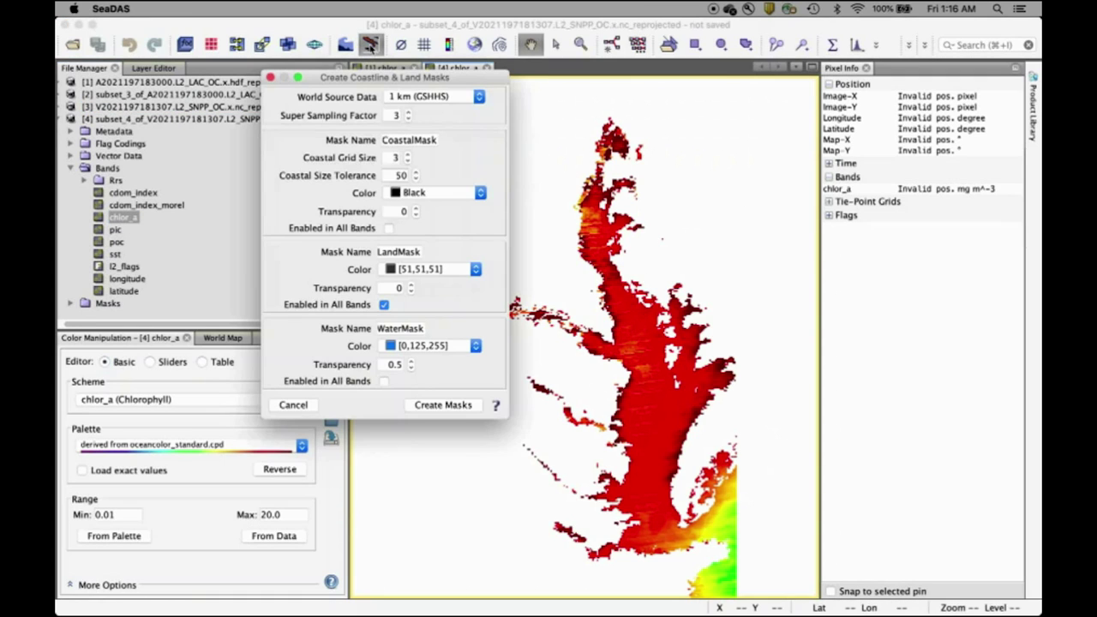
left_click(473, 270)
left_click(419, 329)
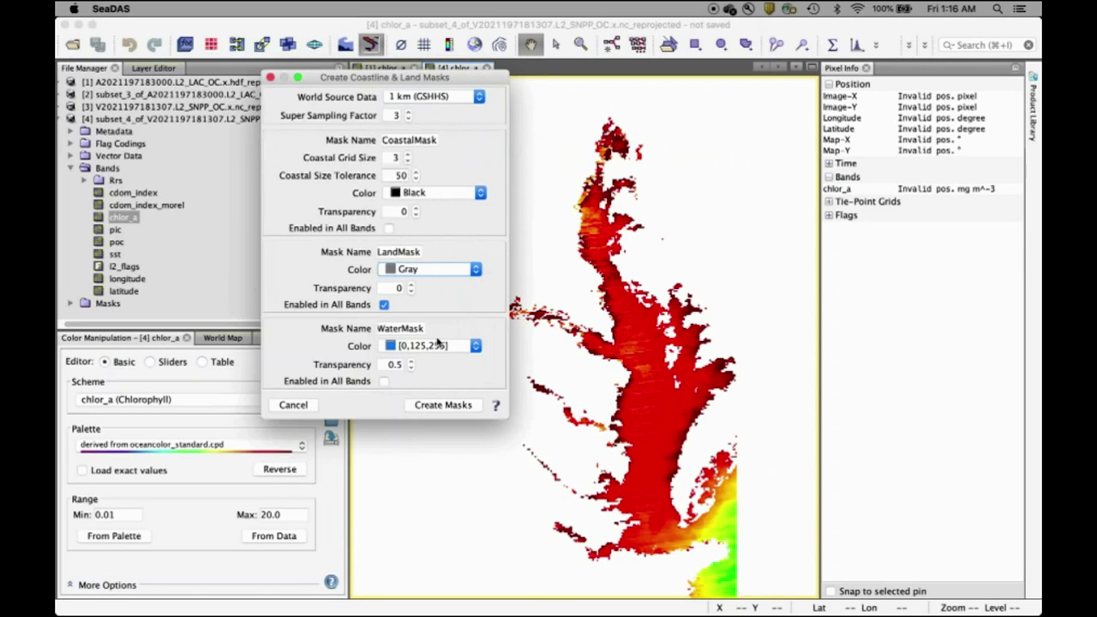
left_click(443, 408)
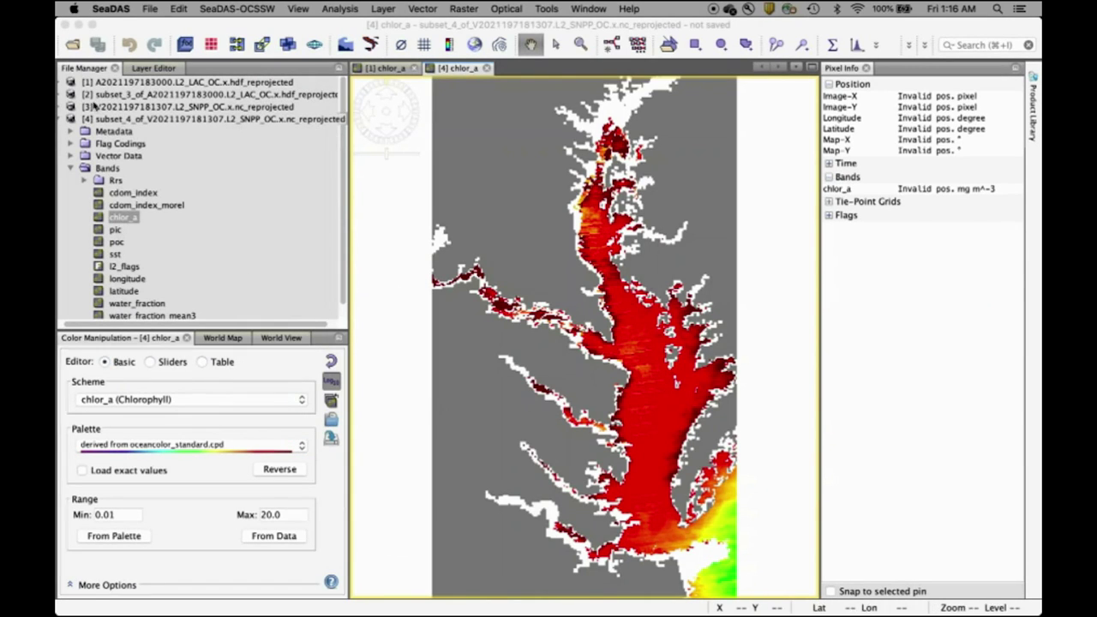
left_click(60, 121)
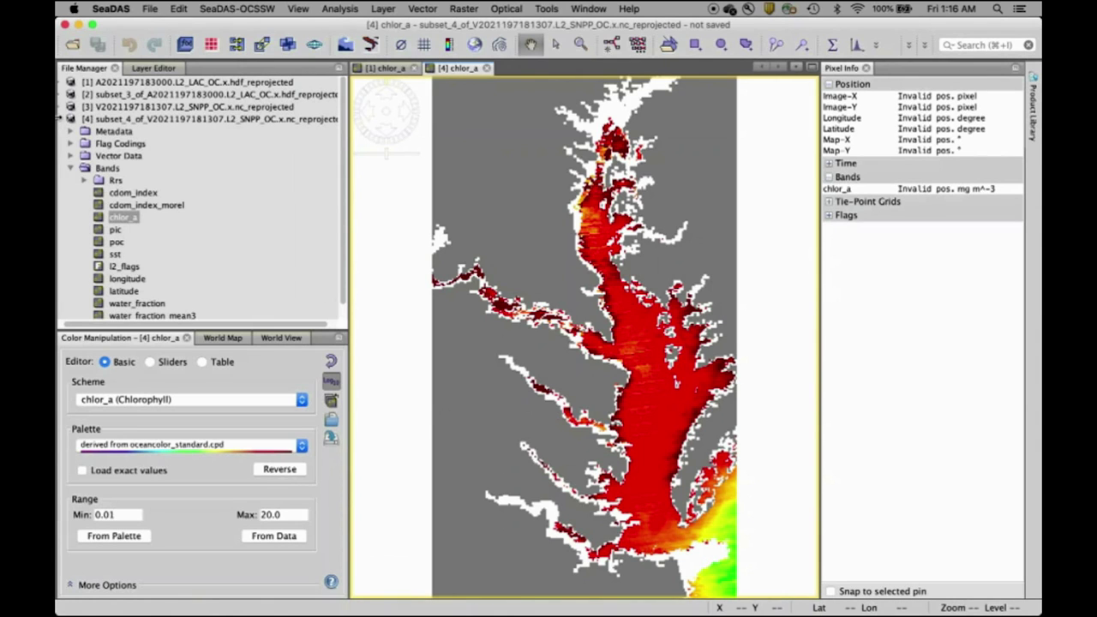
left_click(62, 121)
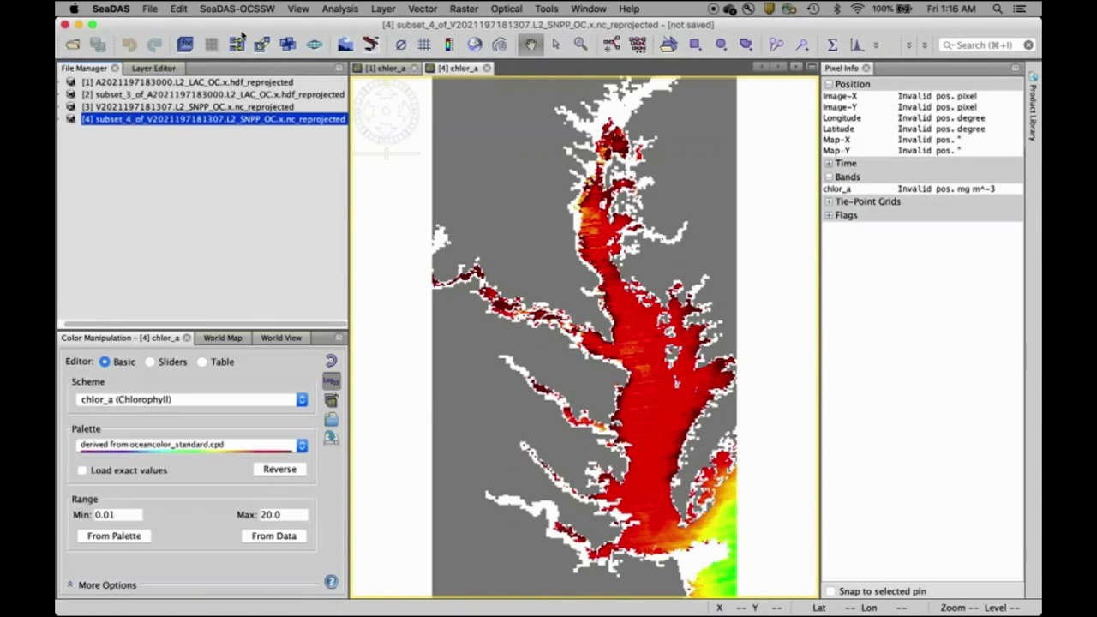
left_click_drag(243, 31, 248, 31)
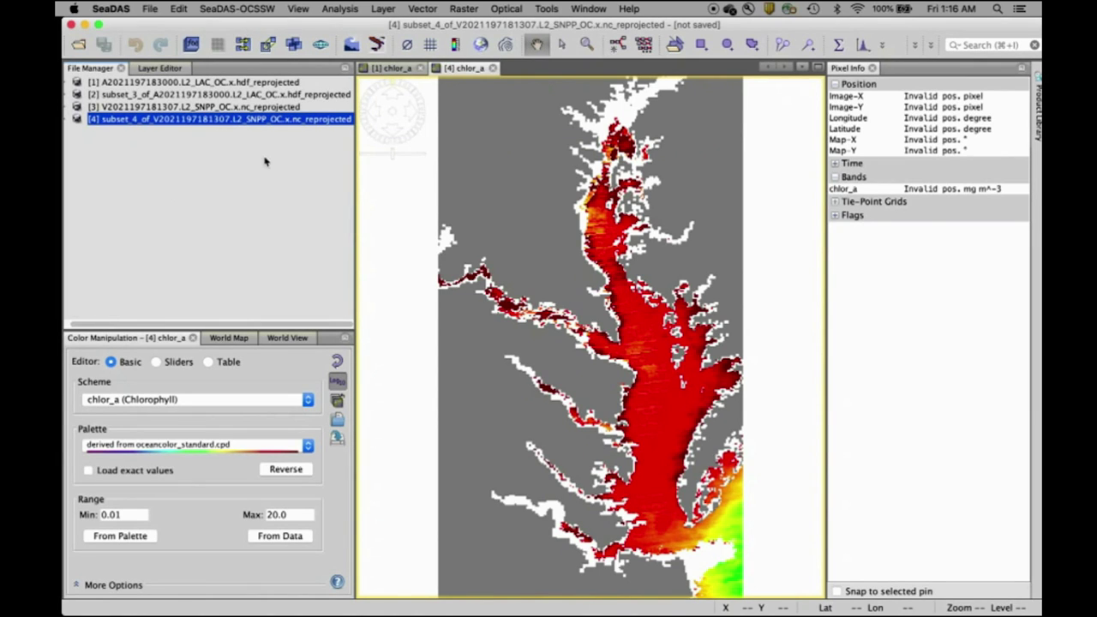
Launch Collocation from Raster > Geometric Operations.
left_click(463, 8)
mouse_move(565, 25)
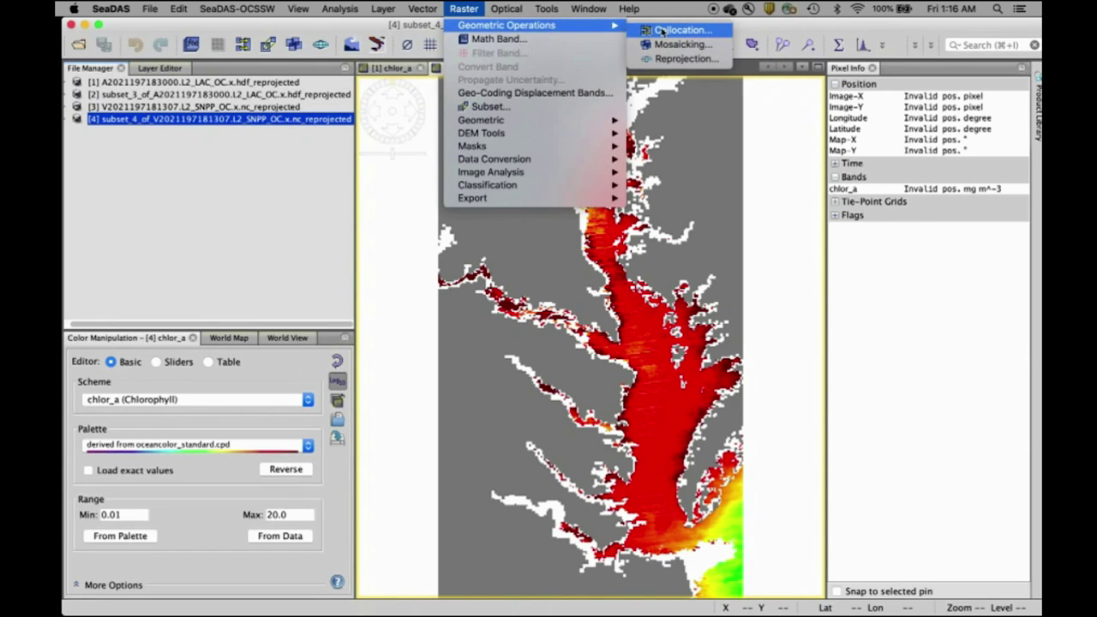
mouse_move(463, 25)
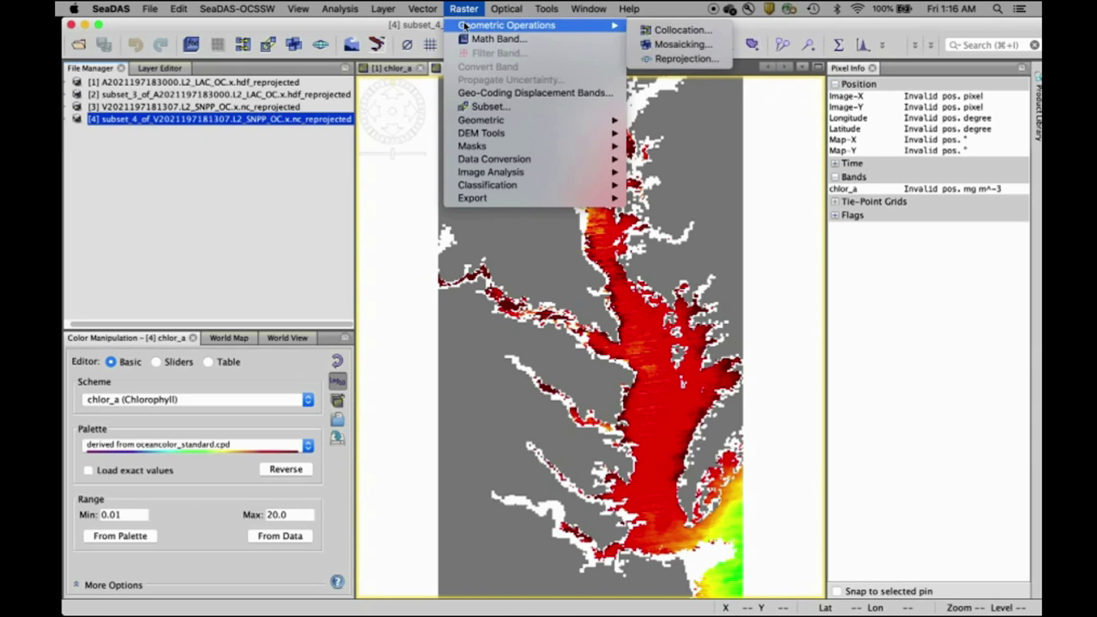
left_click(665, 31)
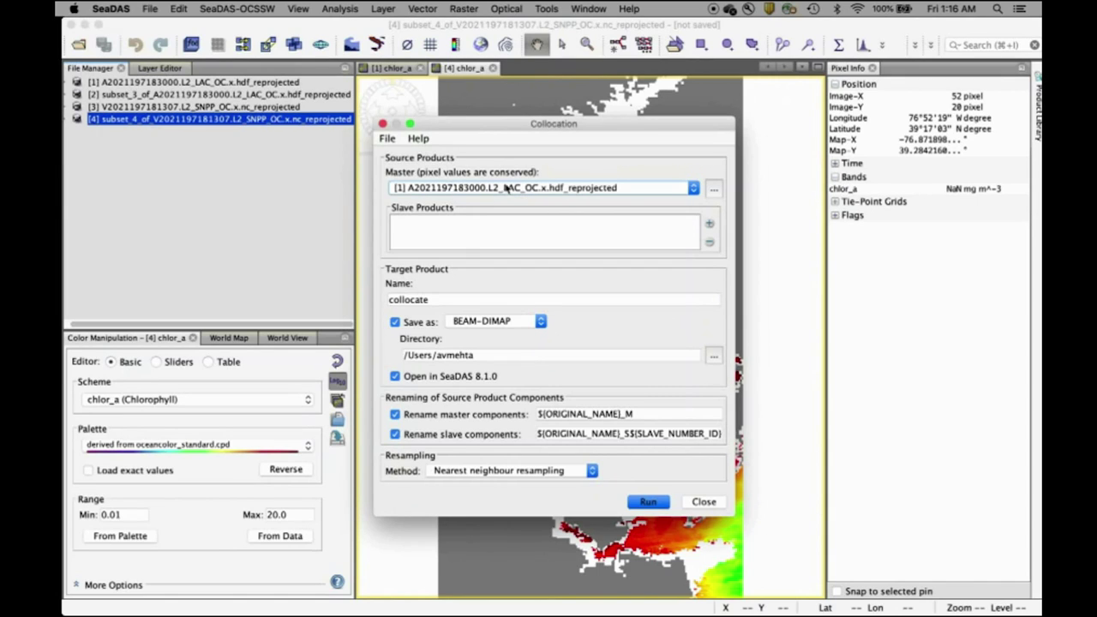
left_click(695, 188)
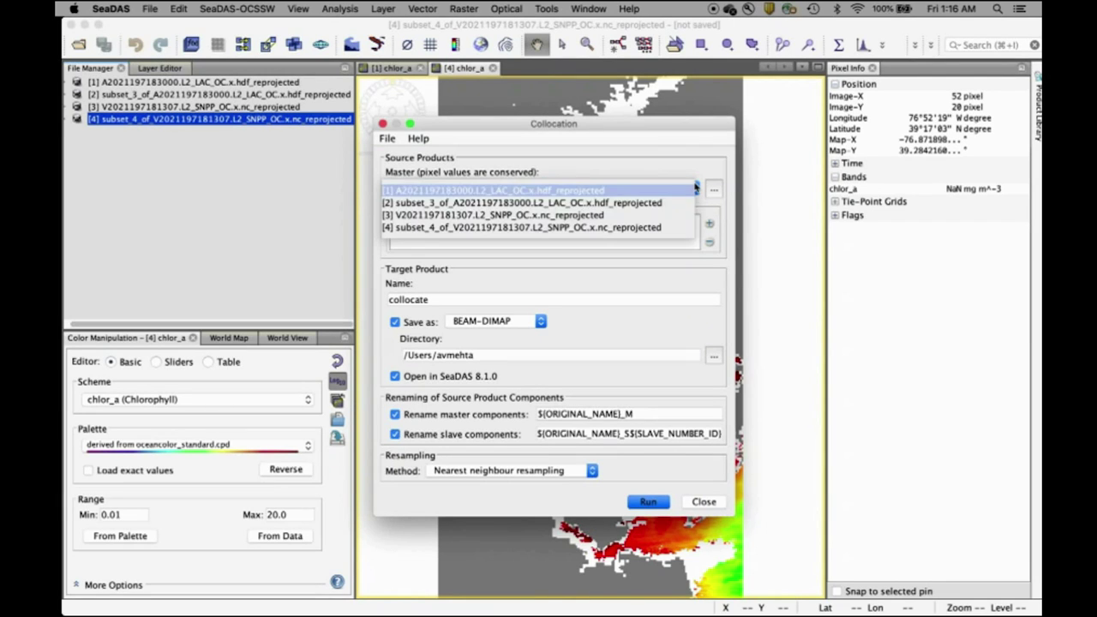
left_click(595, 203)
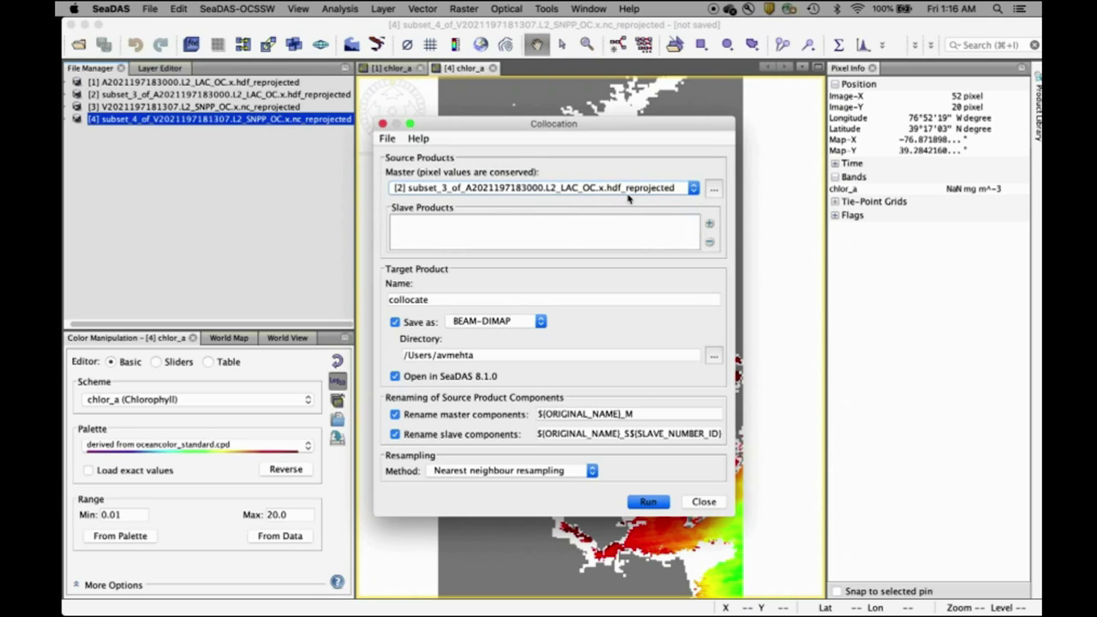
left_click(709, 224)
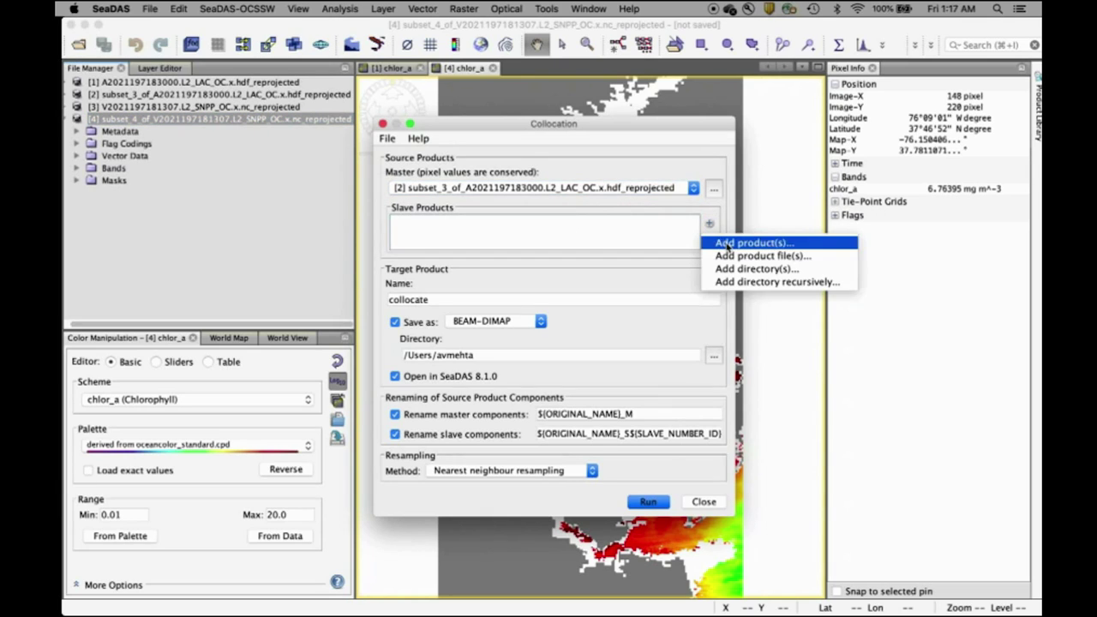
left_click(726, 247)
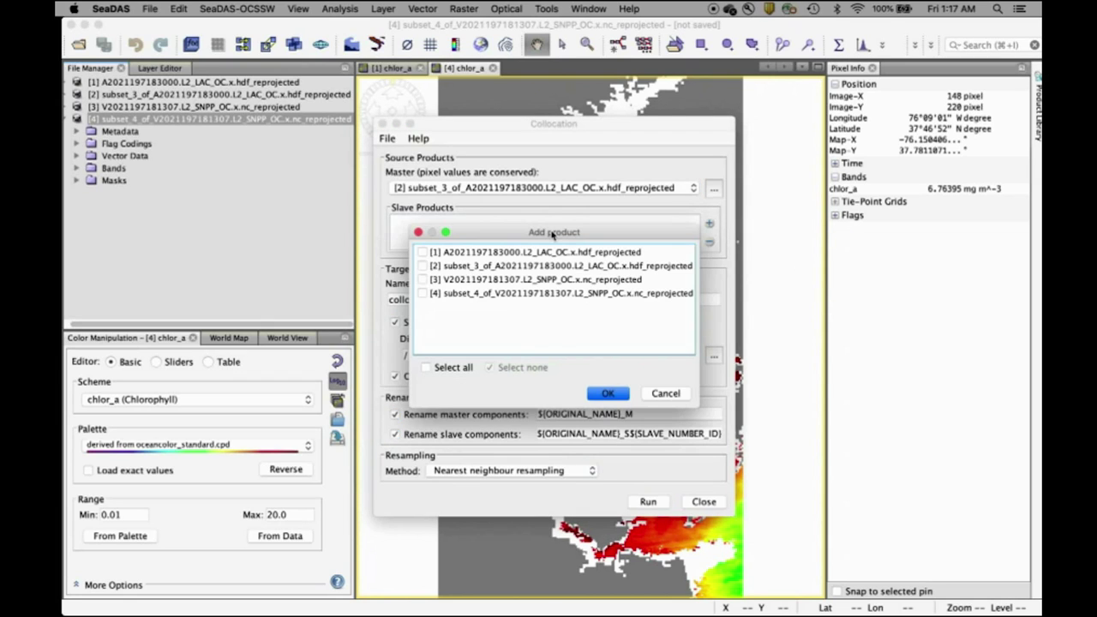
left_click(455, 294)
key("Return")
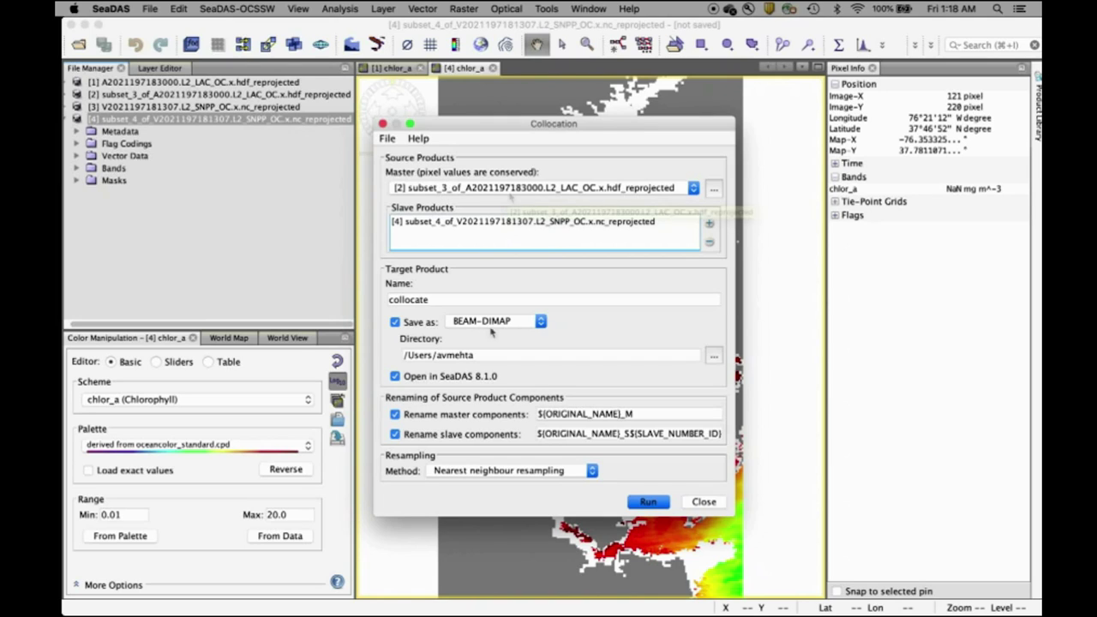
Name the collocated output CB-Collacated-16July2021, fixing the day to 16, and run the collocation.
left_click(440, 300)
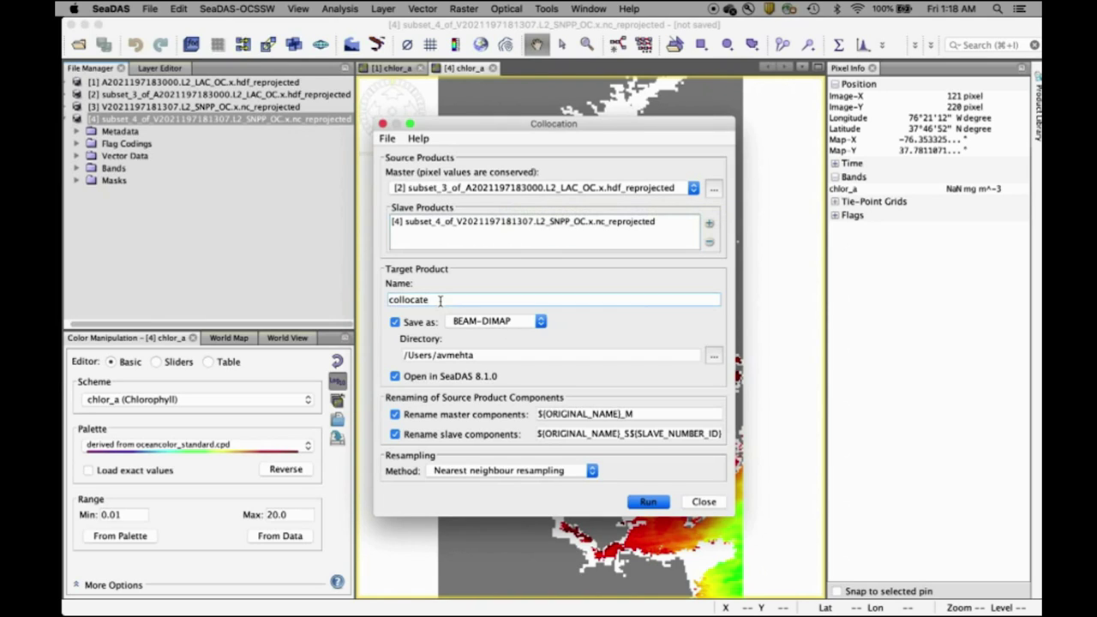
left_click_drag(439, 300, 386, 300)
type("CB-Collacate")
type("-17July2")
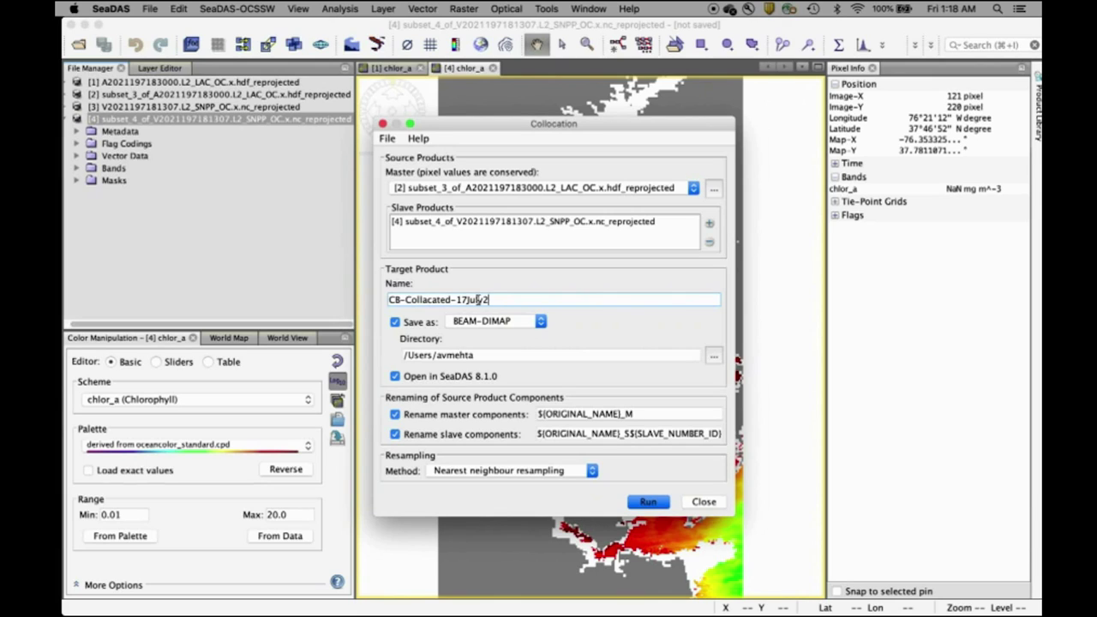
type("021")
left_click(468, 299)
key("BackSpace")
key("BackSpace")
type("16")
left_click(648, 501)
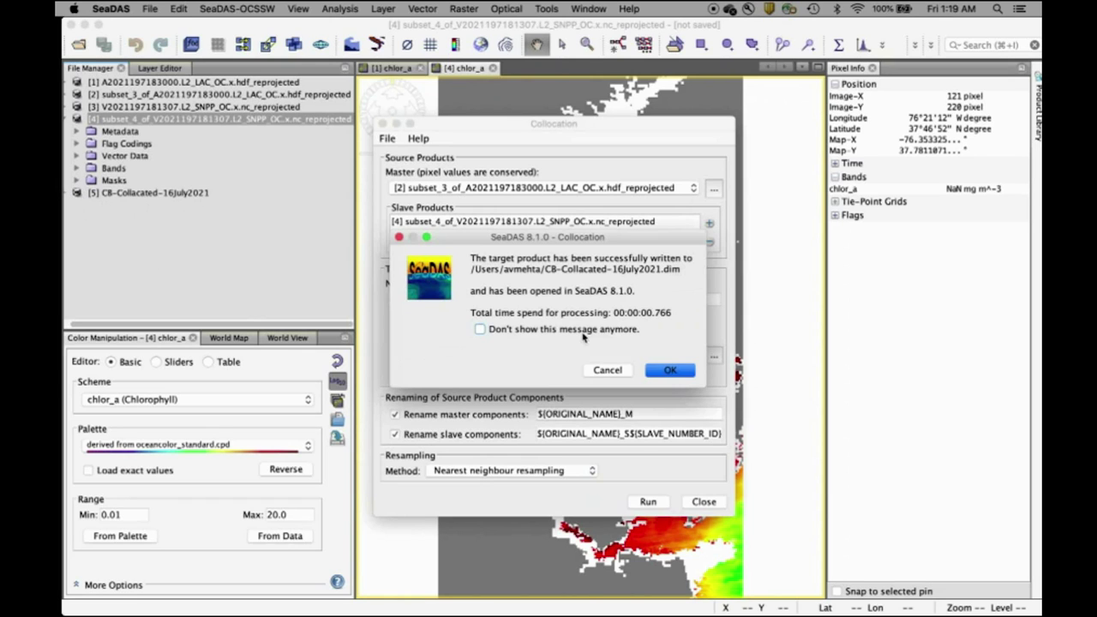
left_click(659, 371)
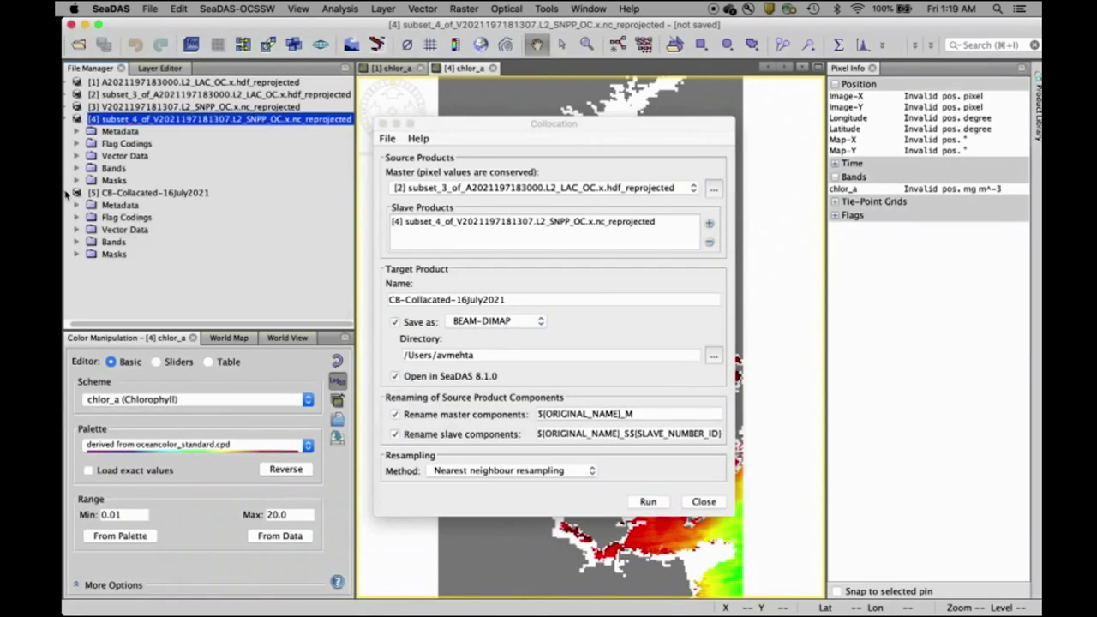
left_click(74, 193)
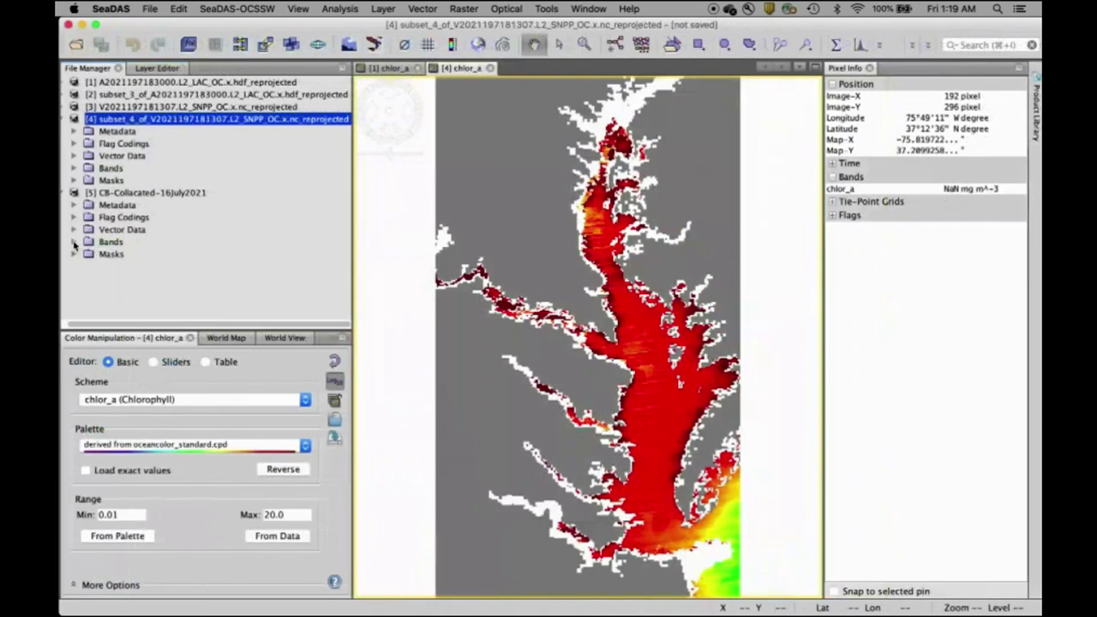
left_click(75, 242)
scroll(120, 206, "down", 5)
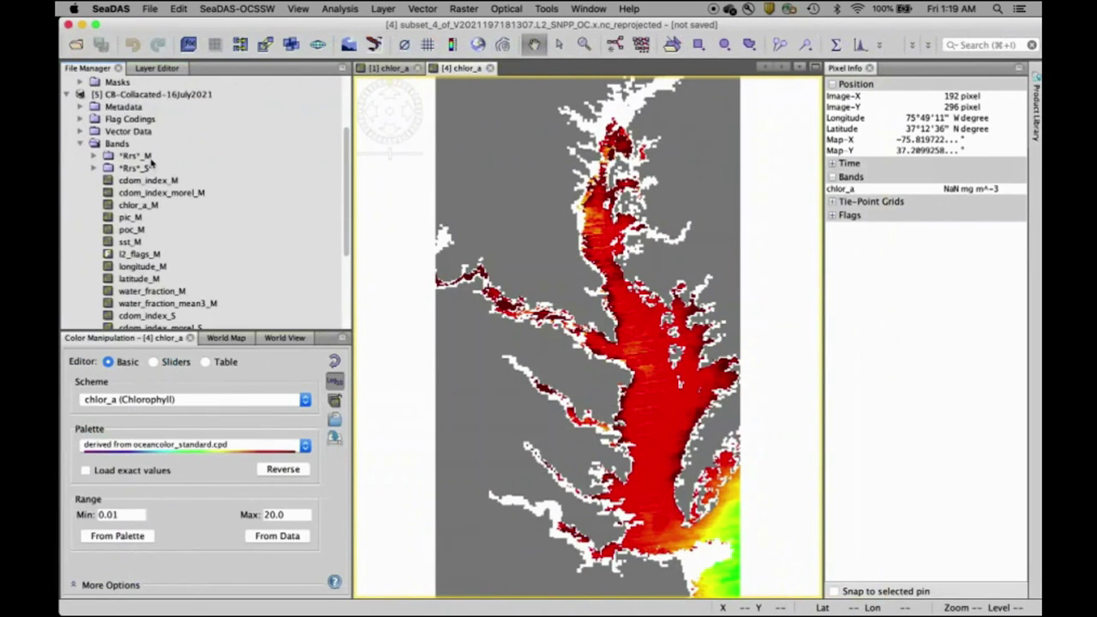
scroll(192, 279, "down", 3)
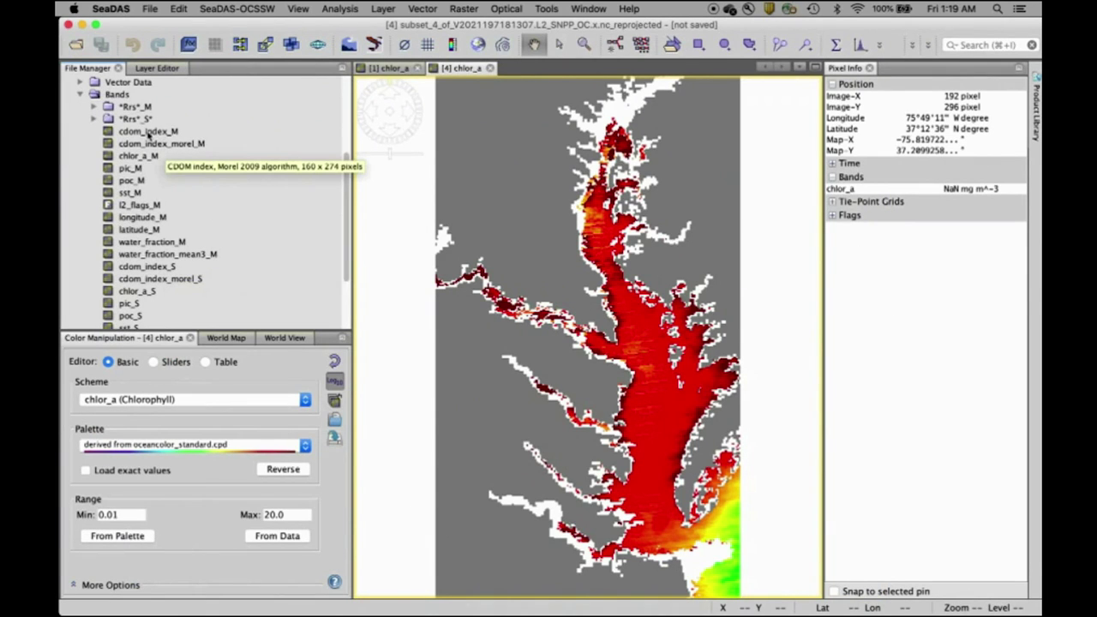
scroll(157, 245, "down", 3)
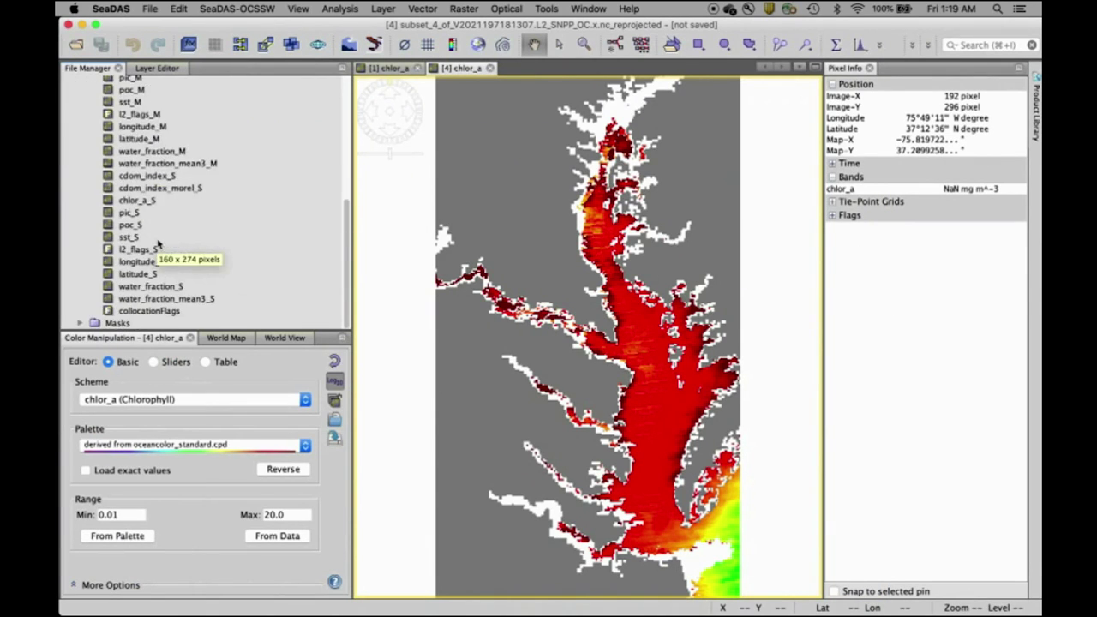
scroll(157, 245, "up", 10)
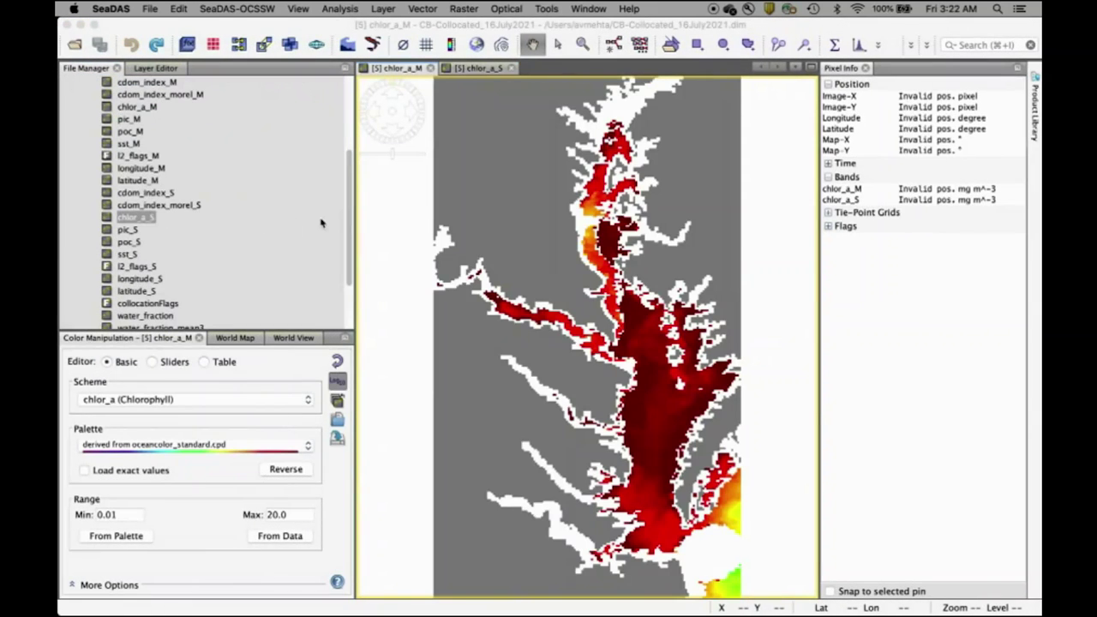
scroll(214, 197, "up", 10)
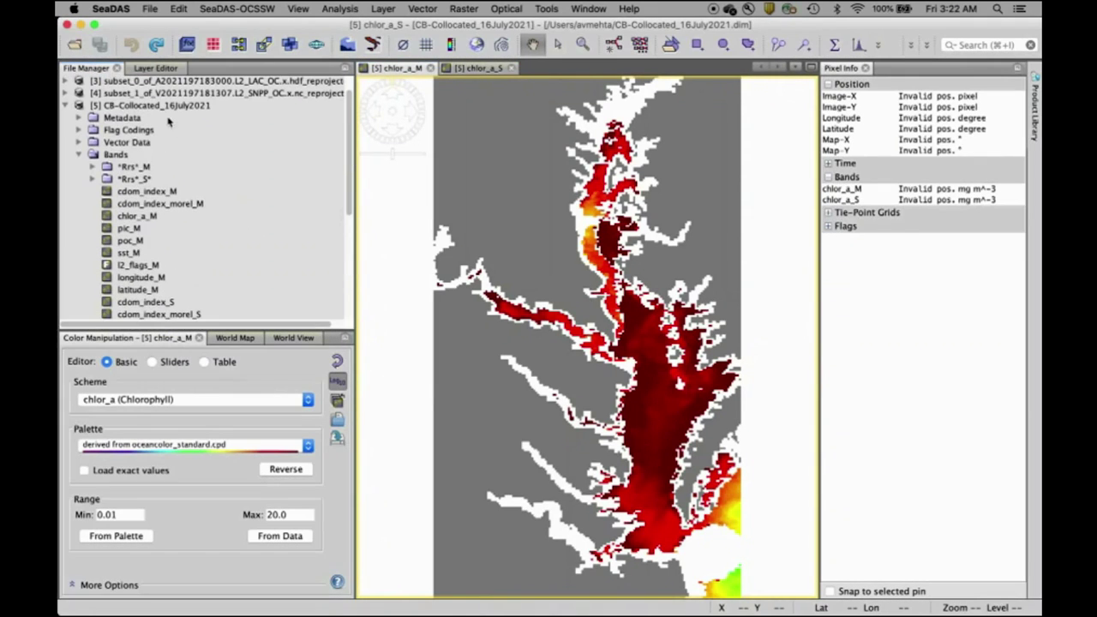
left_click(169, 106)
left_click(169, 106)
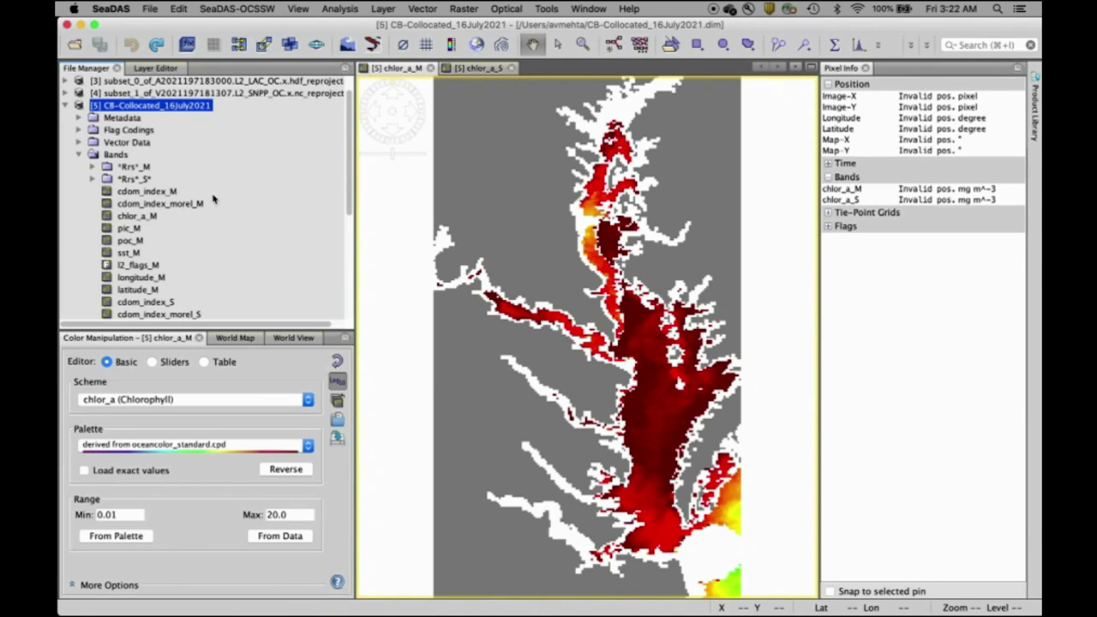
Start a new Band Maths band and insert a subtraction into its expression.
left_click(466, 11)
left_click(472, 40)
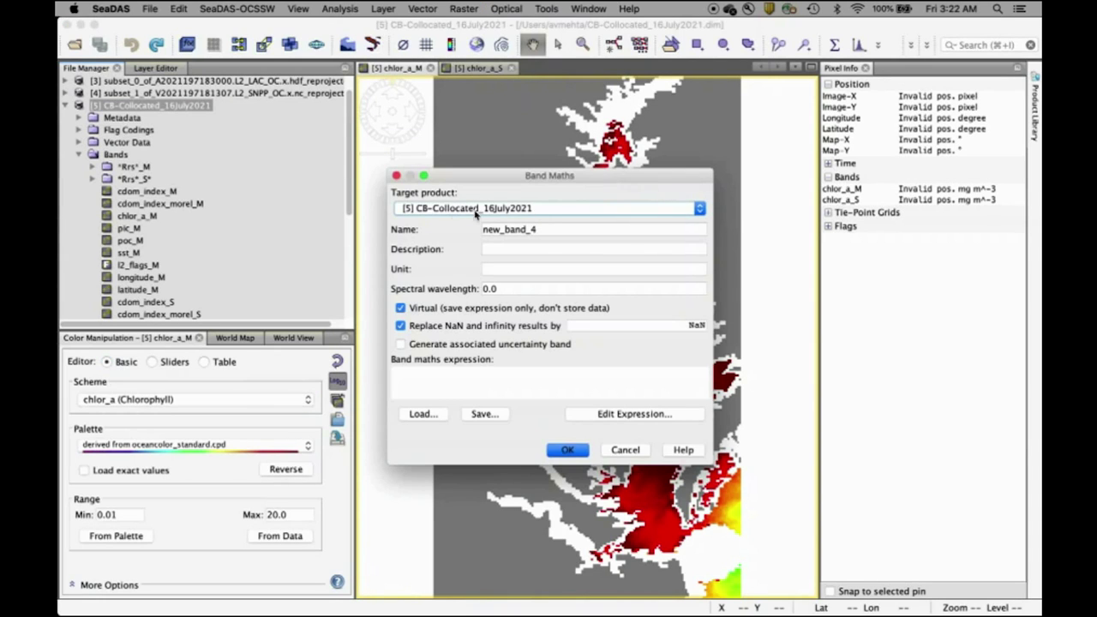
left_click(604, 416)
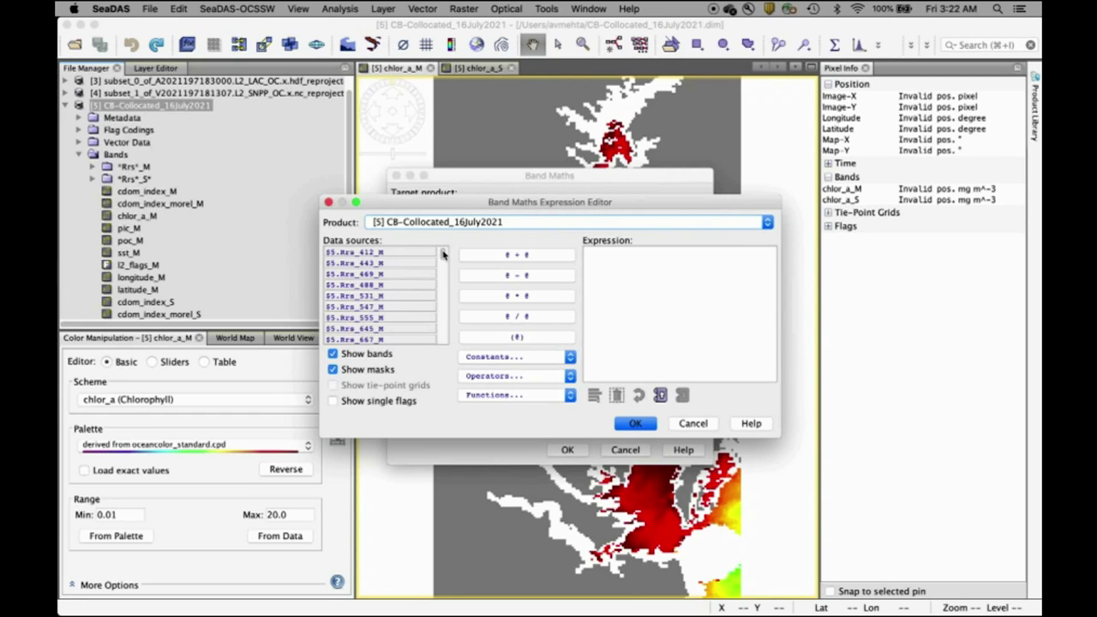
mouse_move(442, 257)
left_mouse_down()
mouse_move(444, 330)
mouse_move(452, 272)
left_mouse_up()
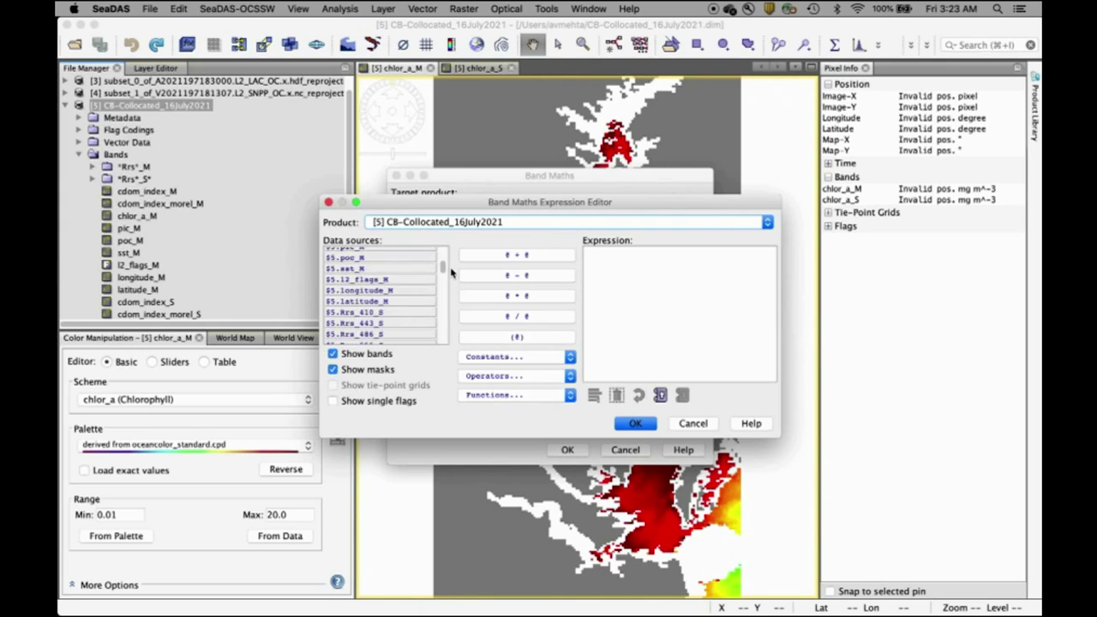
left_click(516, 276)
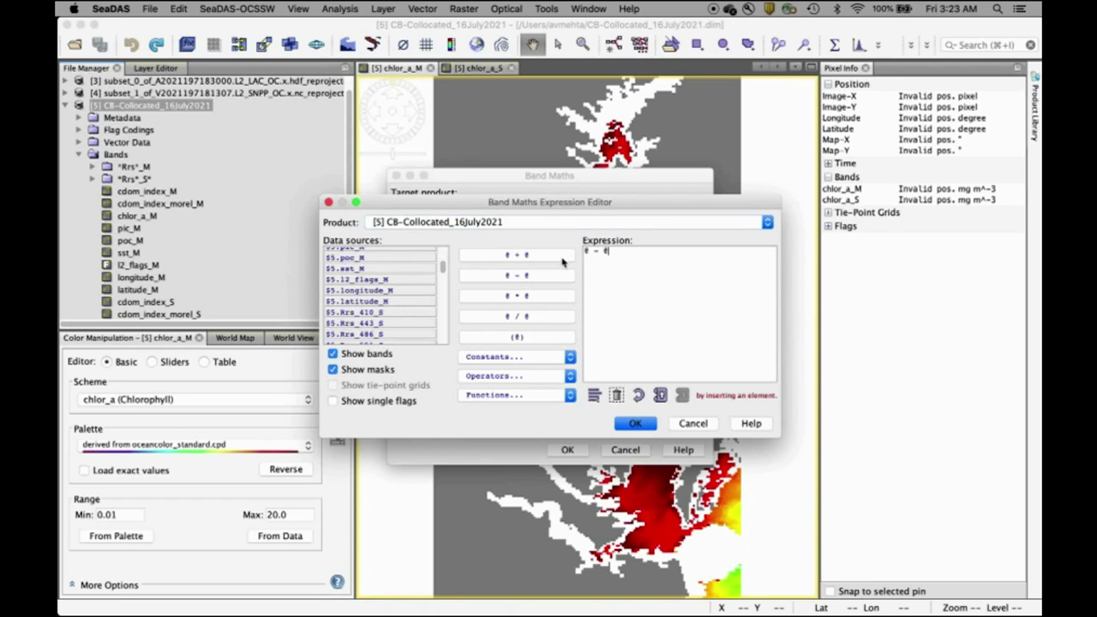
Fill the subtraction with $5.chlor_a_M minus $5.chlor_a_S and accept the expression.
left_click(588, 251)
scroll(396, 295, "up", 3)
scroll(396, 295, "up", 3)
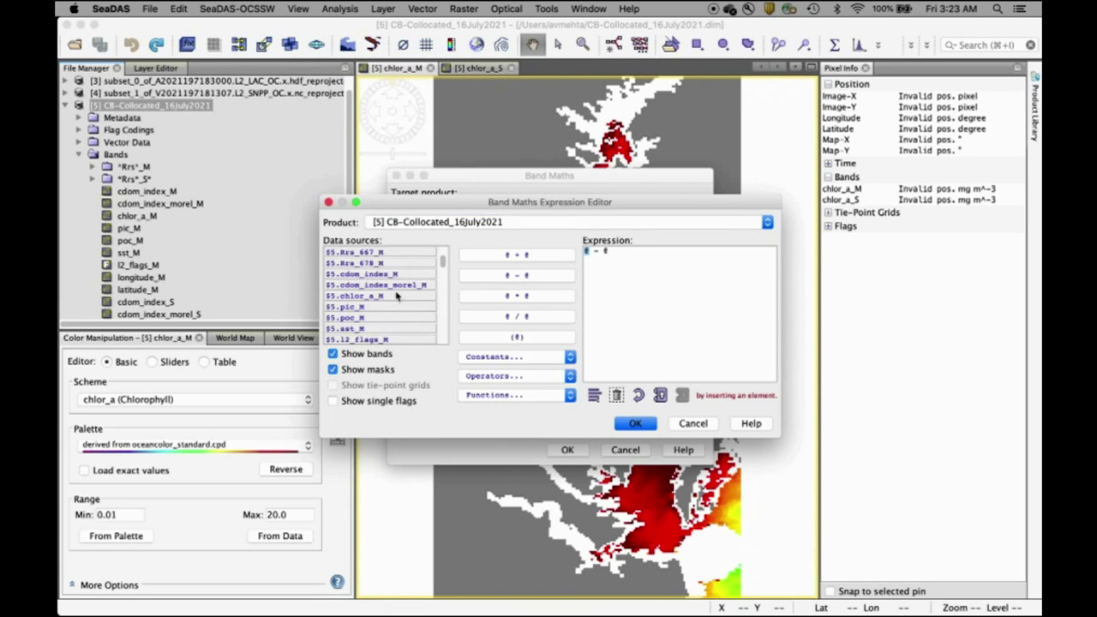
double_click(392, 297)
left_click(656, 251)
scroll(402, 318, "down", 5)
scroll(402, 318, "down", 3)
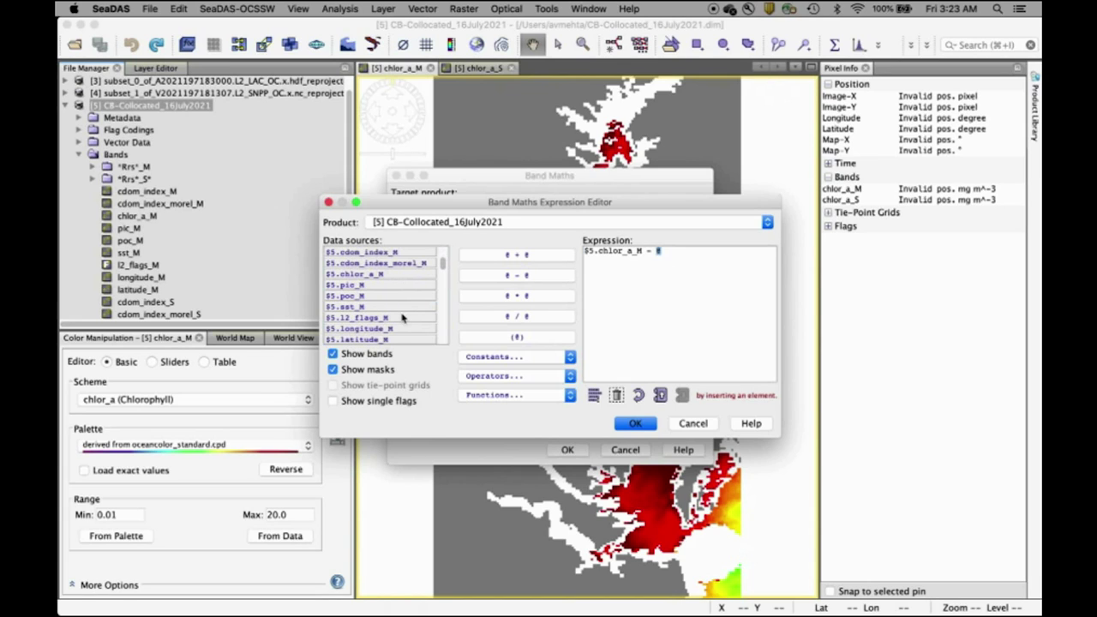
scroll(400, 301, "down", 5)
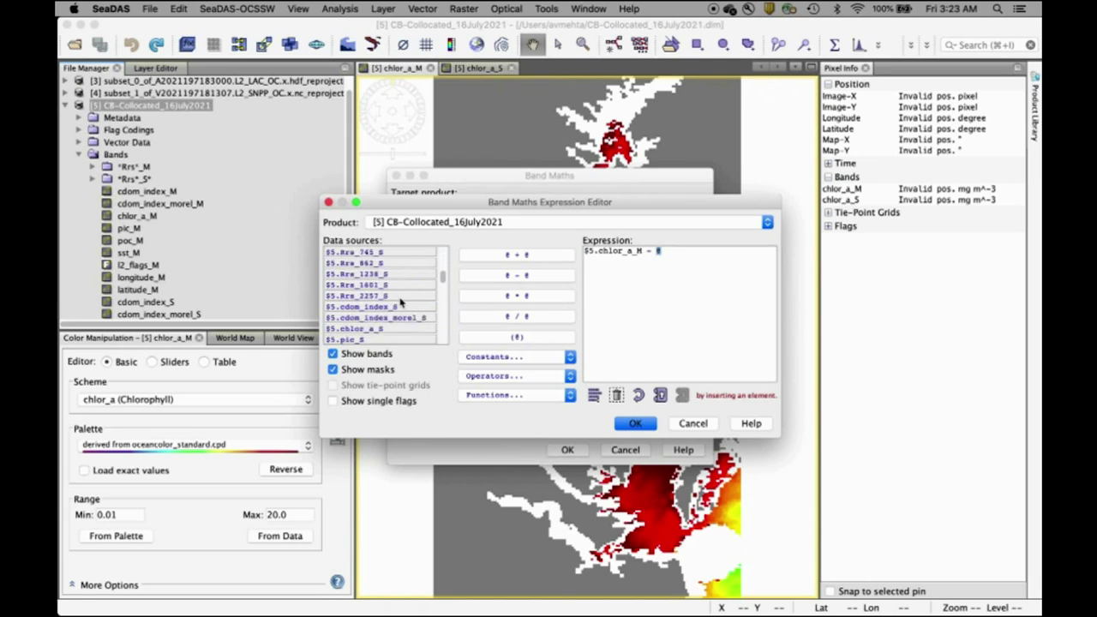
double_click(394, 310)
left_click(641, 424)
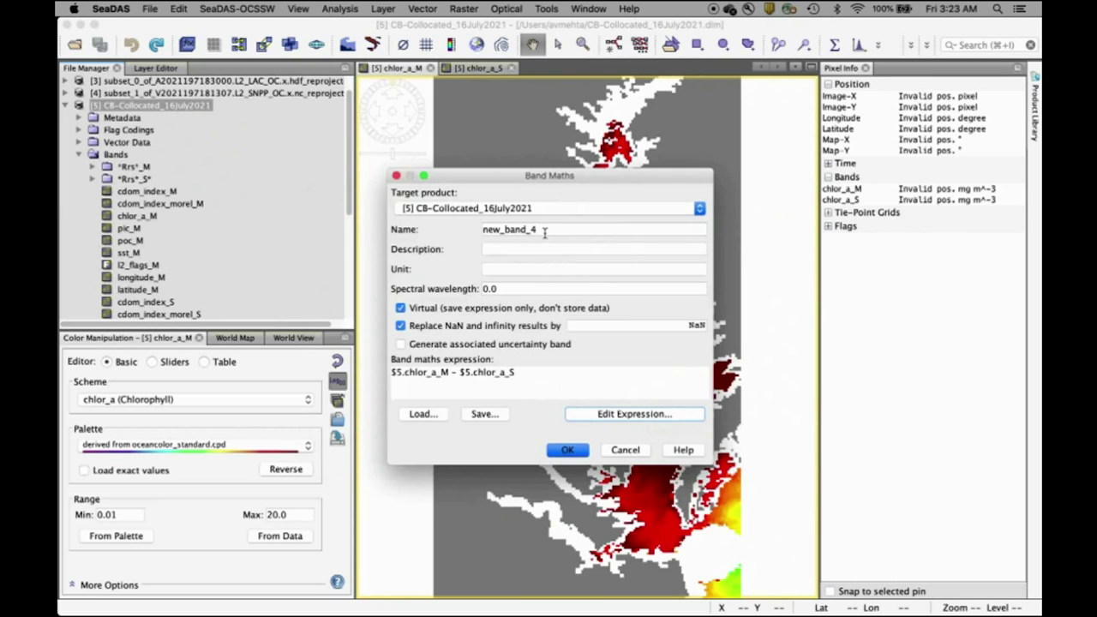
Name the difference band Chlor_a-M-V_16JUly2021 and create it.
left_click_drag(539, 230, 480, 230)
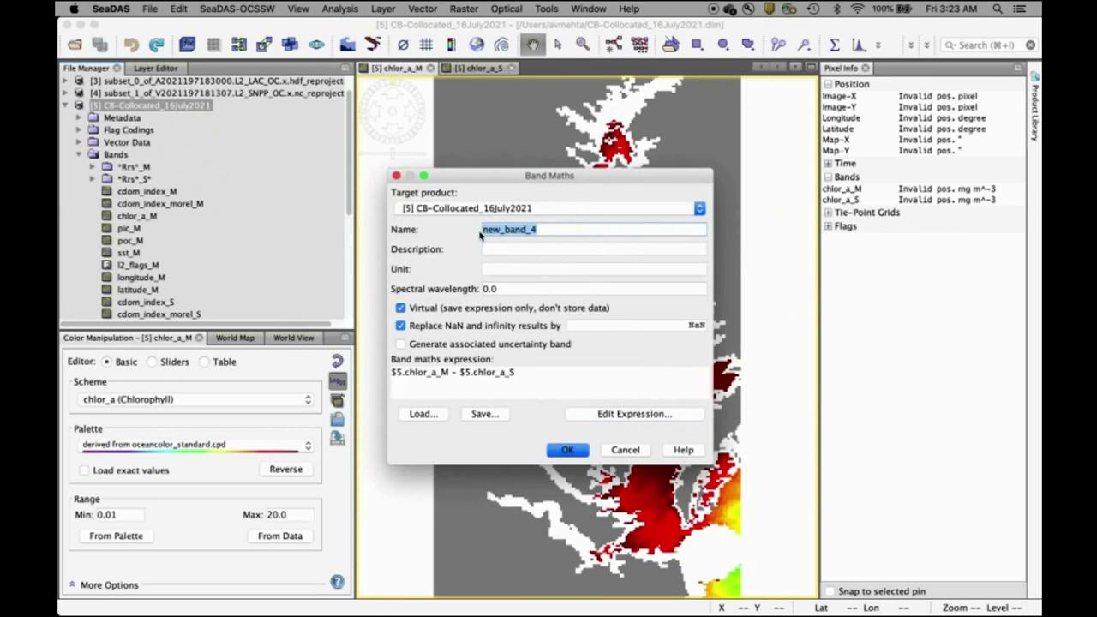
type("Chlor_a-M-V")
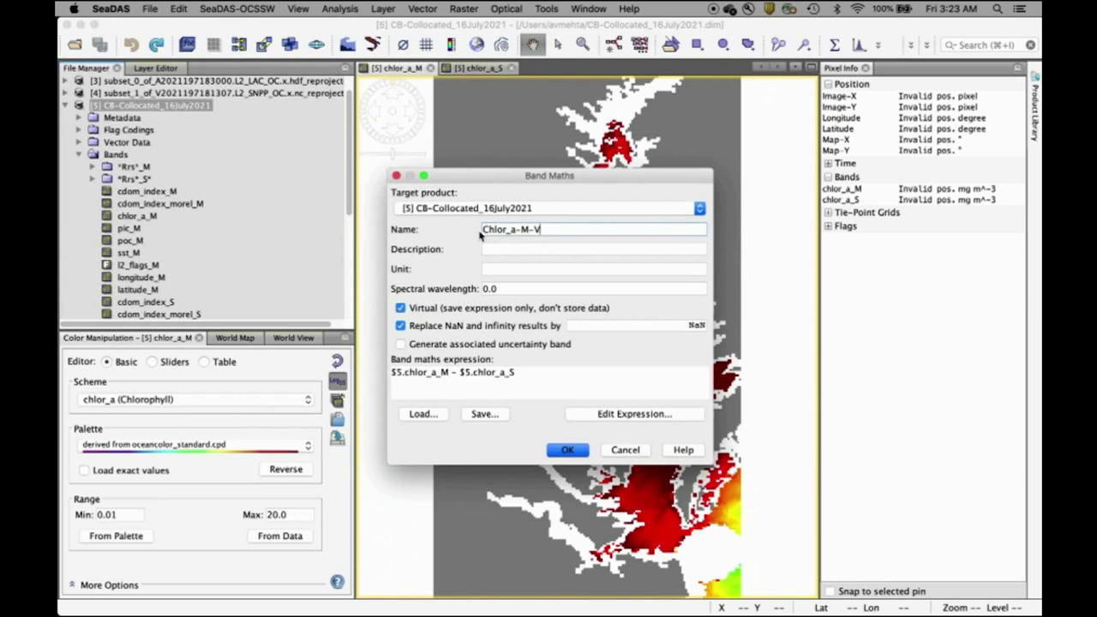
type("_16JUly2021")
left_click(566, 450)
left_click(566, 451)
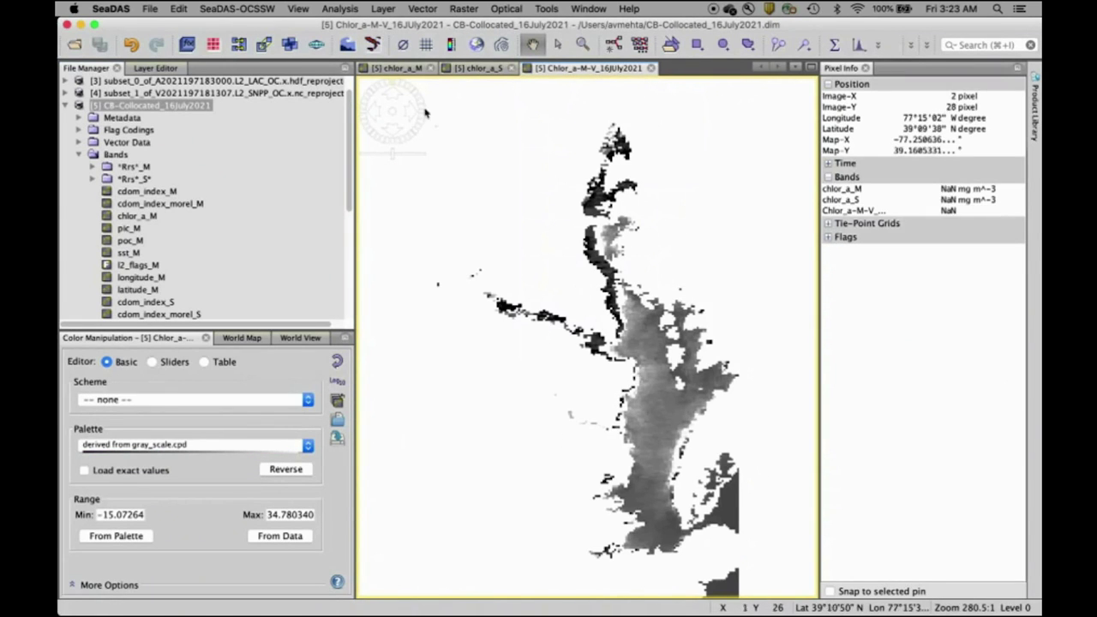
Recolour the Chlor_a-M-V_16JUly2021 difference map with the spectrum_large palette and reactivate its view.
left_click(210, 447)
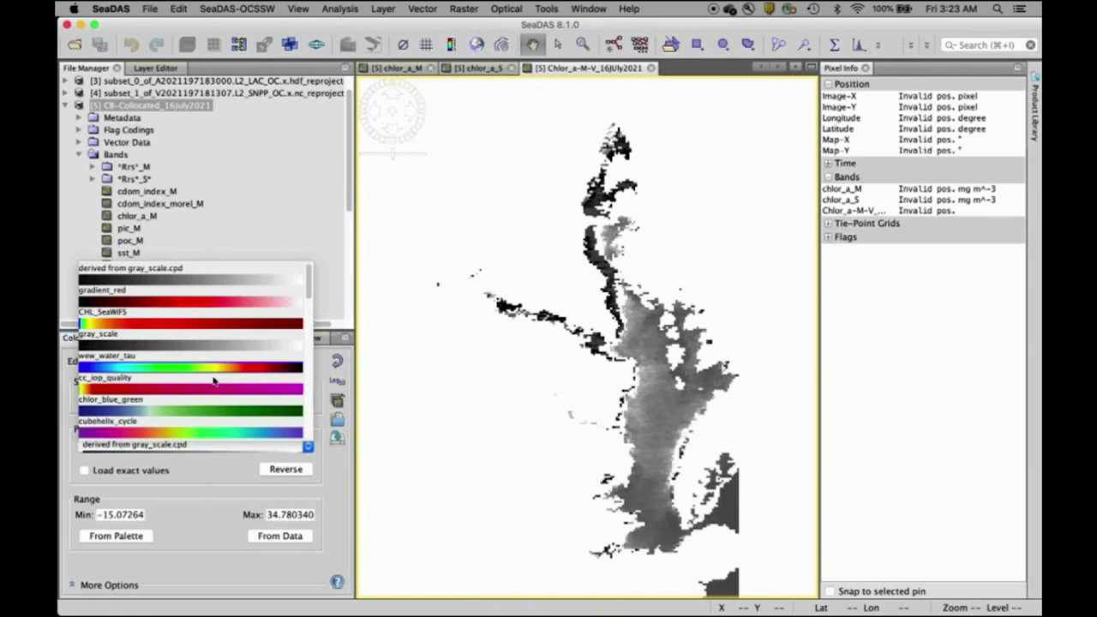
scroll(214, 416, "down", 5)
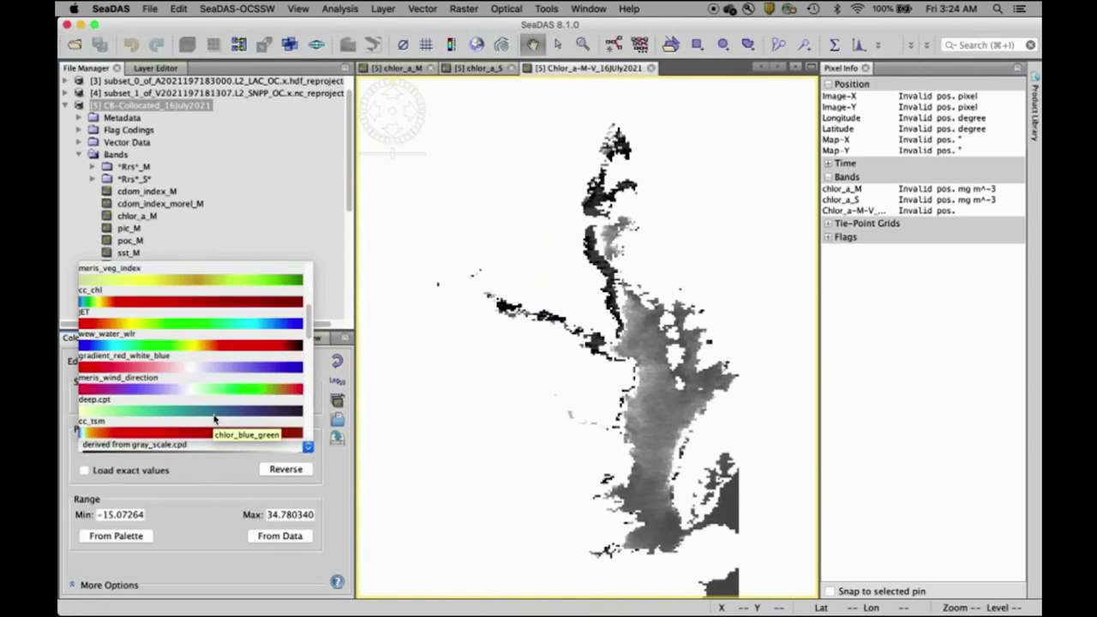
left_click(214, 412)
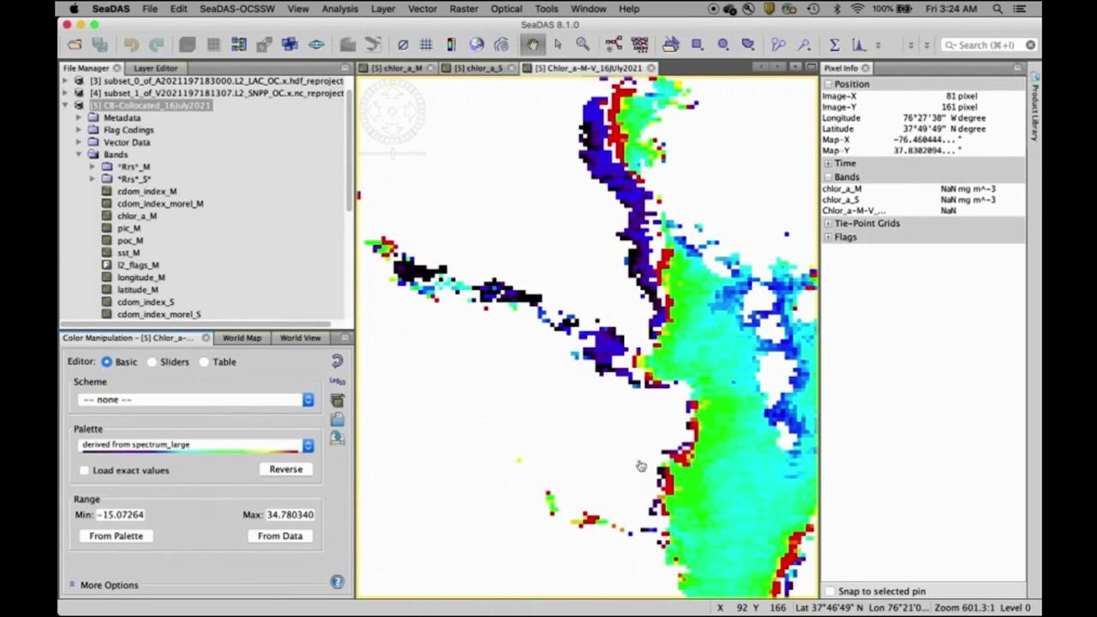
scroll(641, 465, "down", 2)
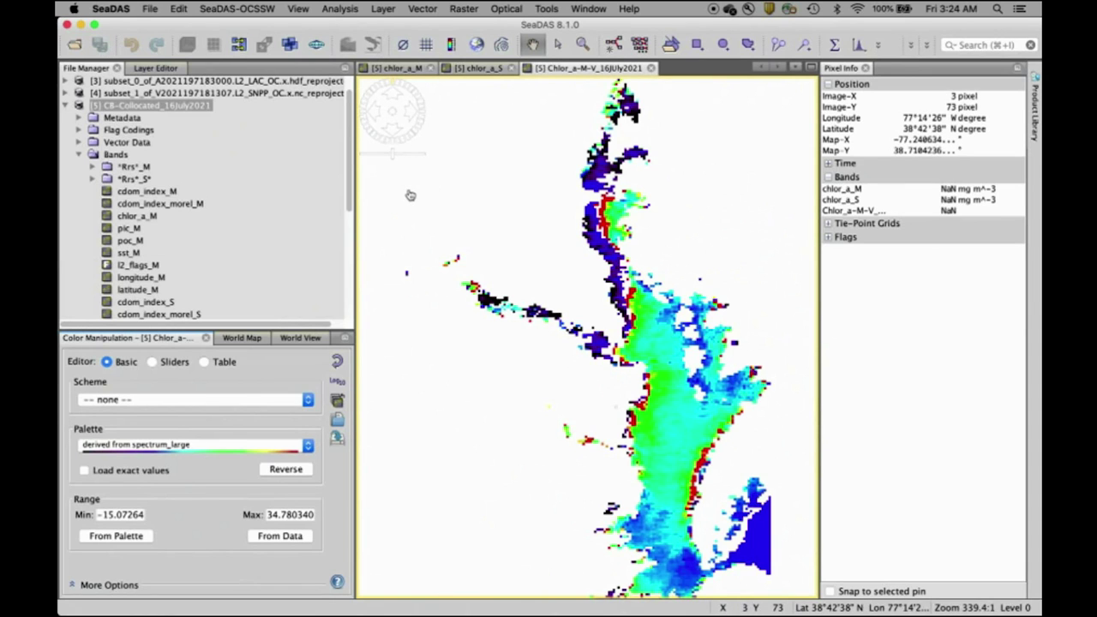
left_click(460, 410)
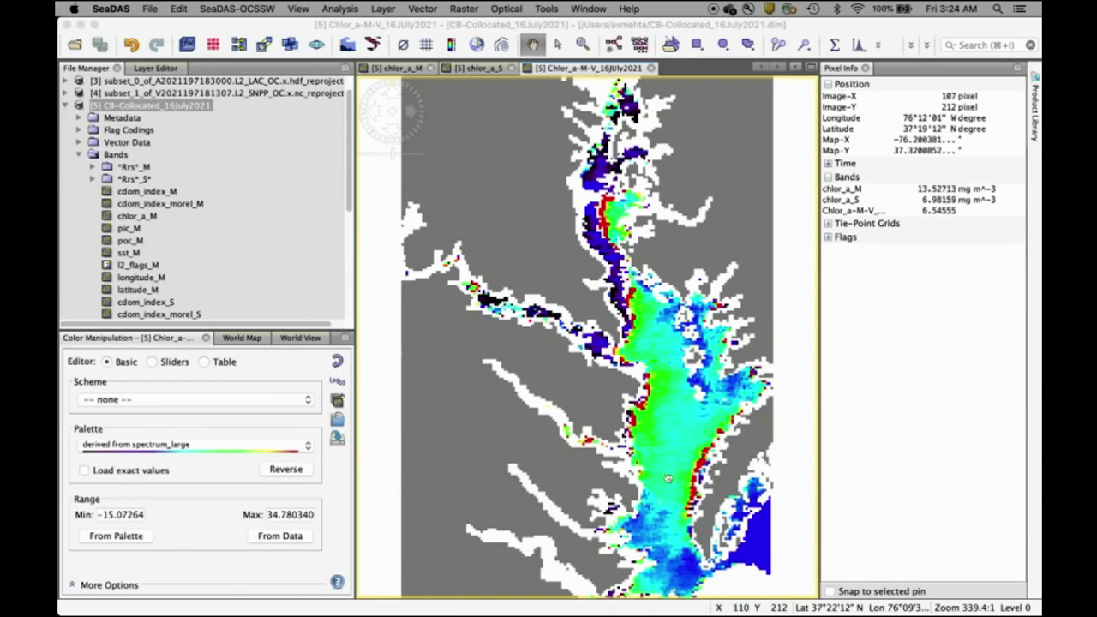
Overlay a colour-bar legend and select the Chlor_a-M-V_16JUly2021 band in File Manager.
scroll(551, 492, "up", 2)
scroll(551, 492, "down", 3)
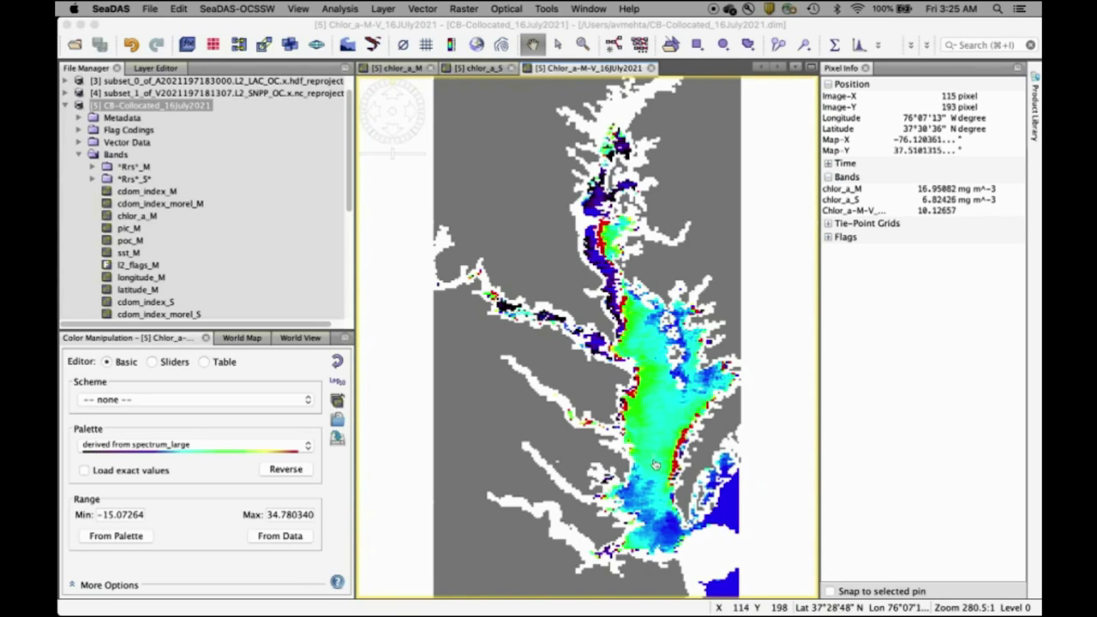
left_click(452, 44)
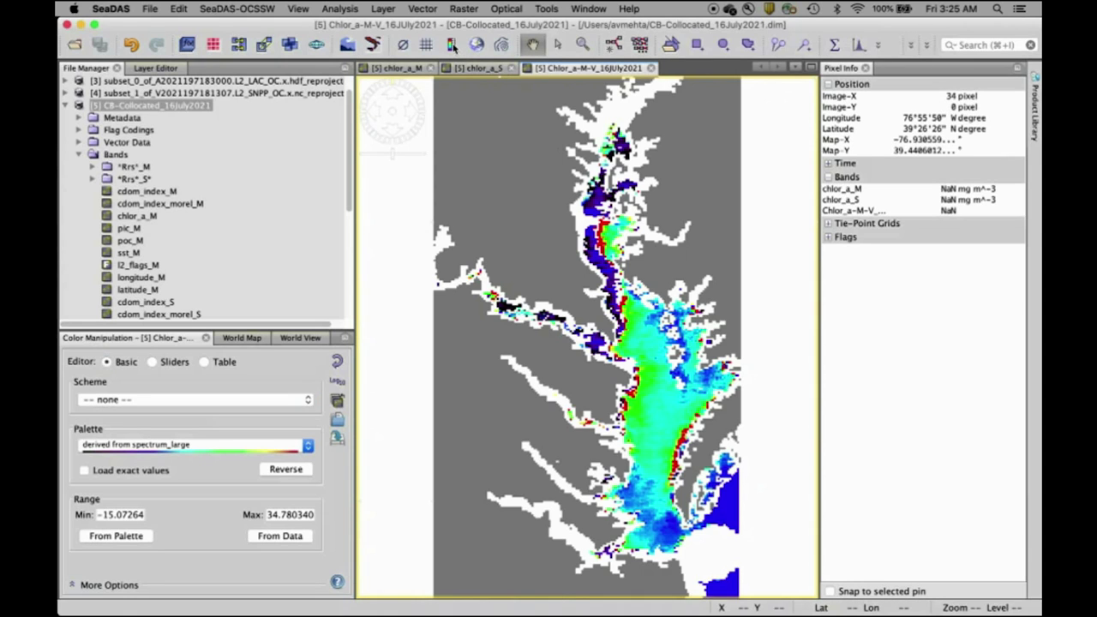
left_click(451, 44)
scroll(695, 565, "up", 1)
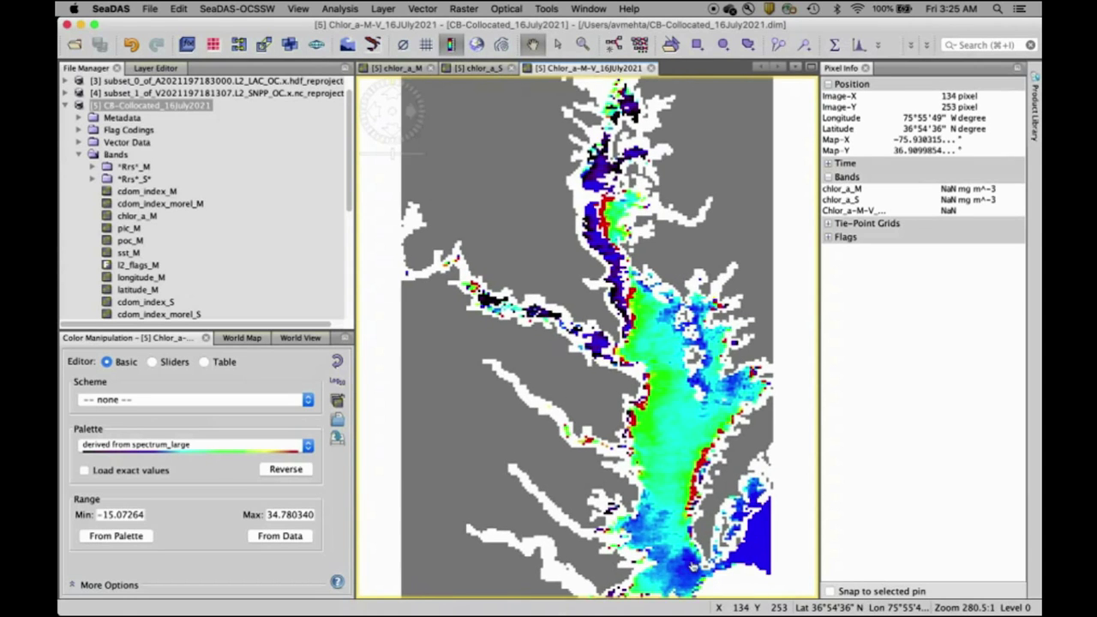
scroll(693, 566, "down", 1)
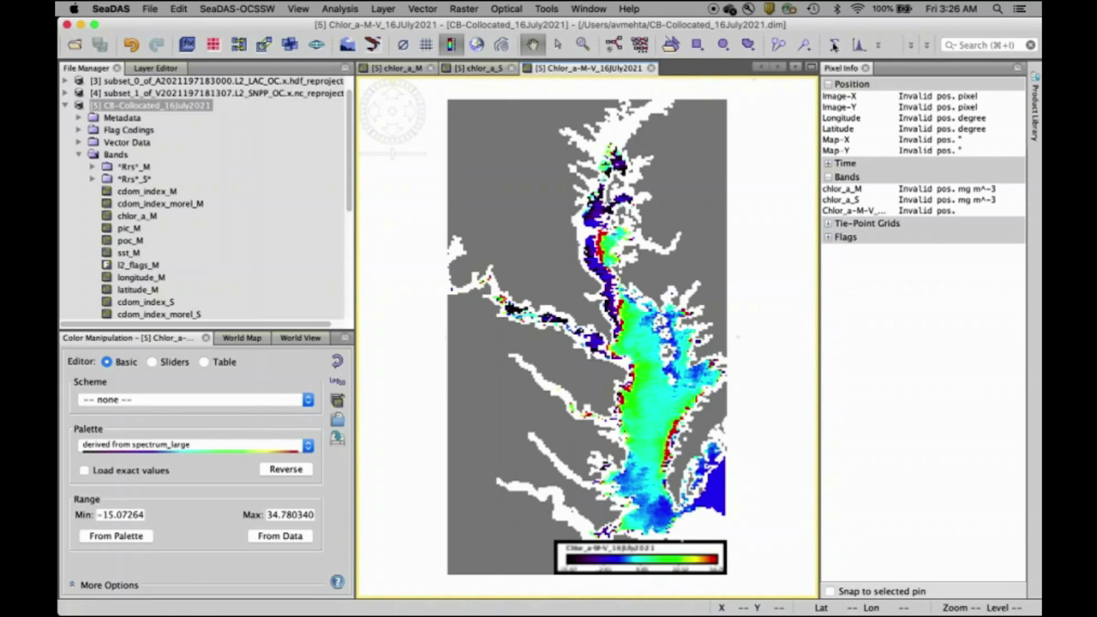
scroll(222, 255, "down", 4)
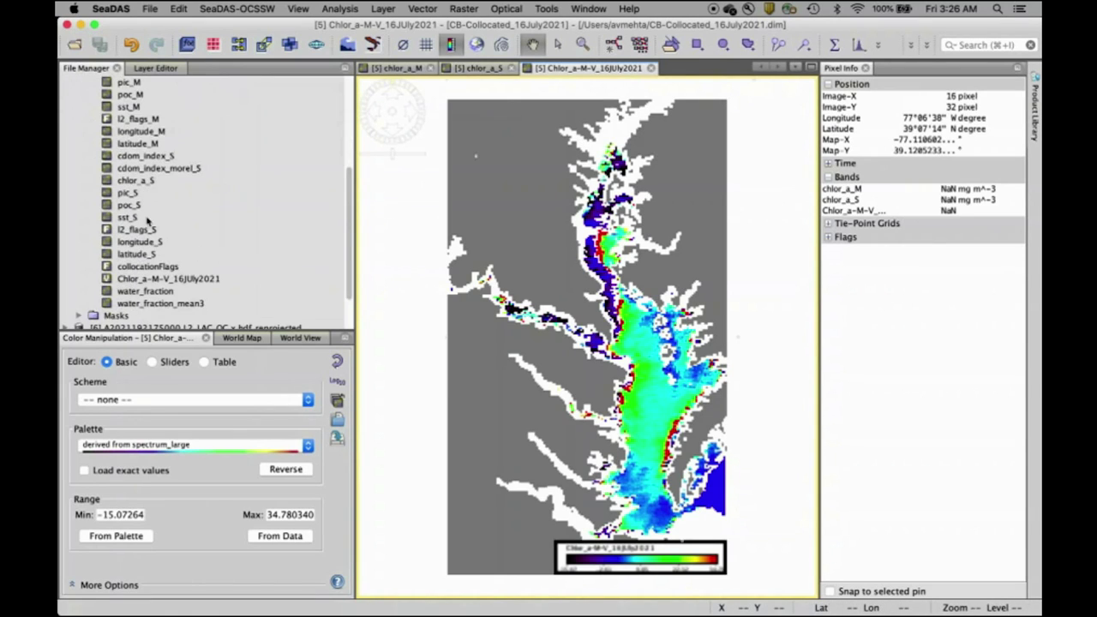
left_click(148, 279)
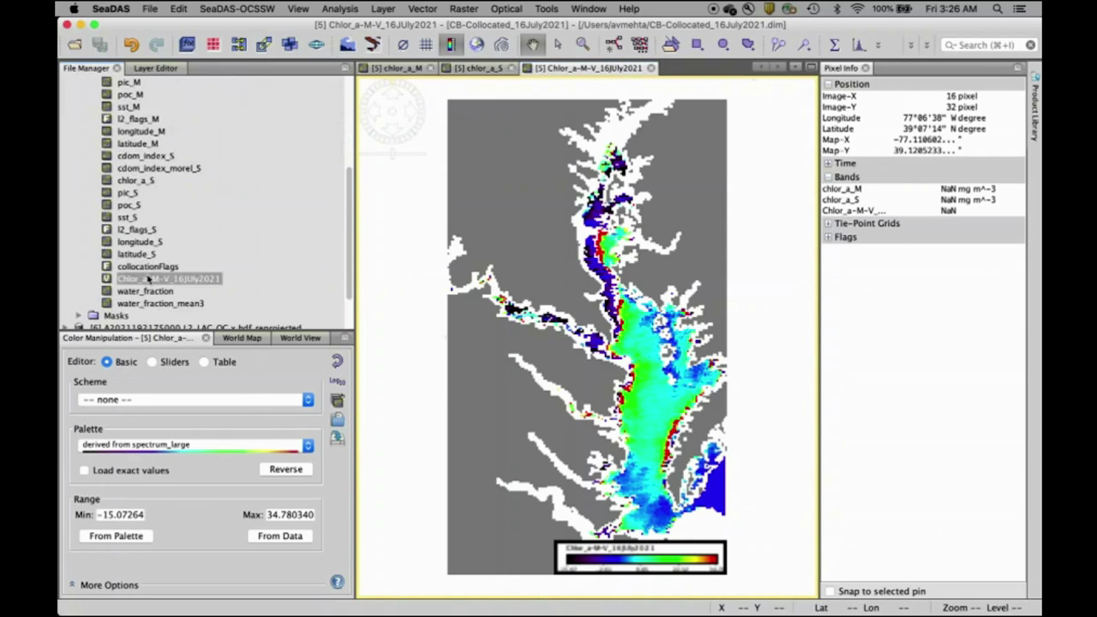
left_click(833, 47)
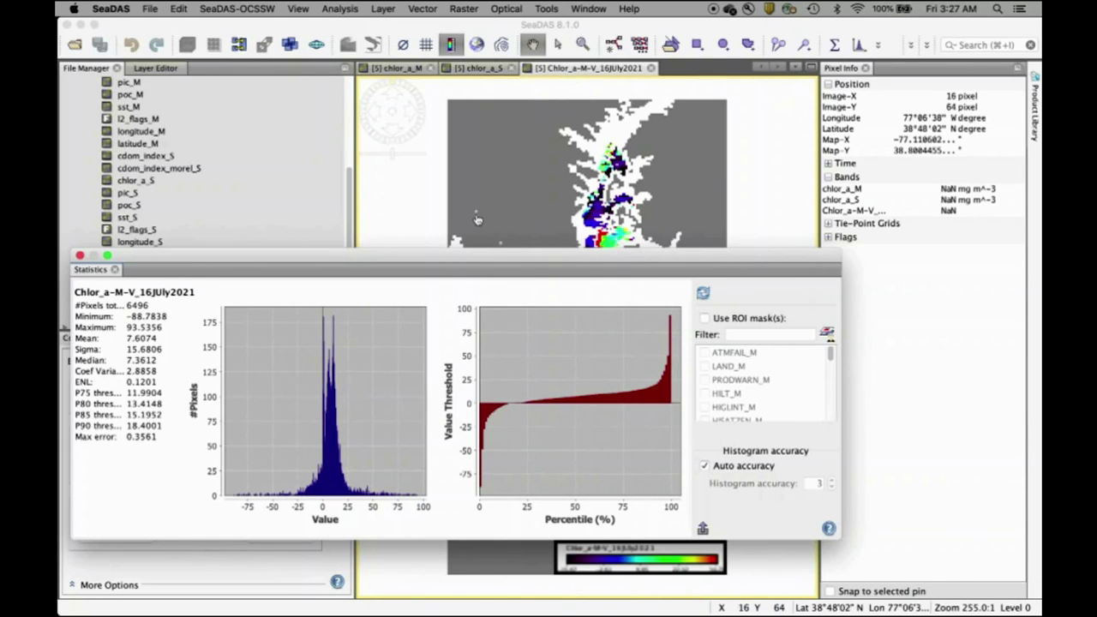
left_click_drag(502, 259, 527, 318)
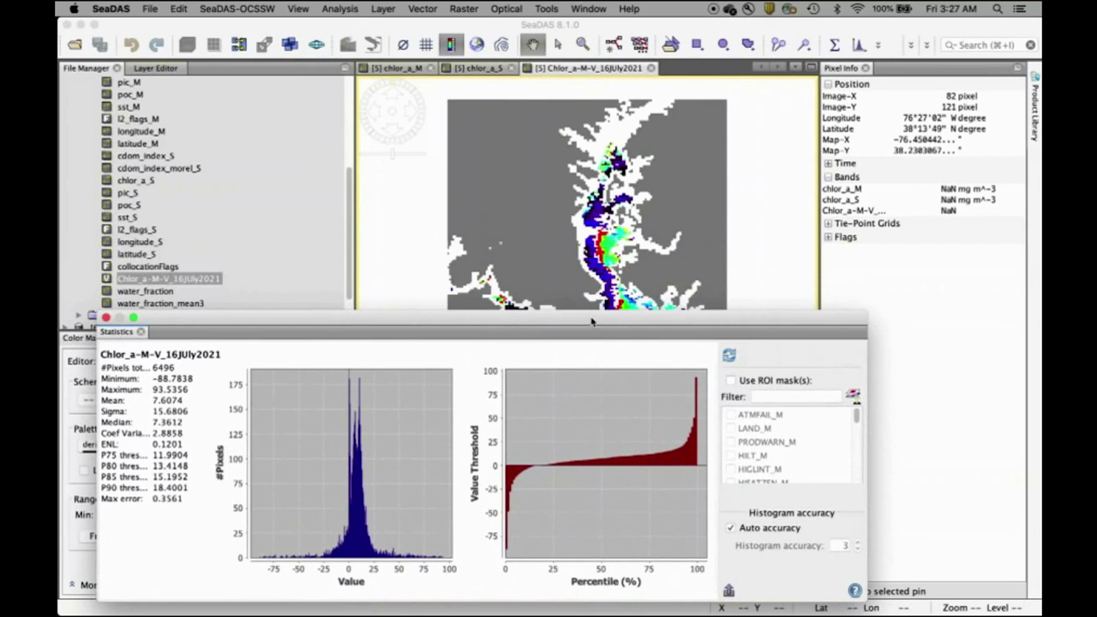
left_click_drag(591, 321, 650, 140)
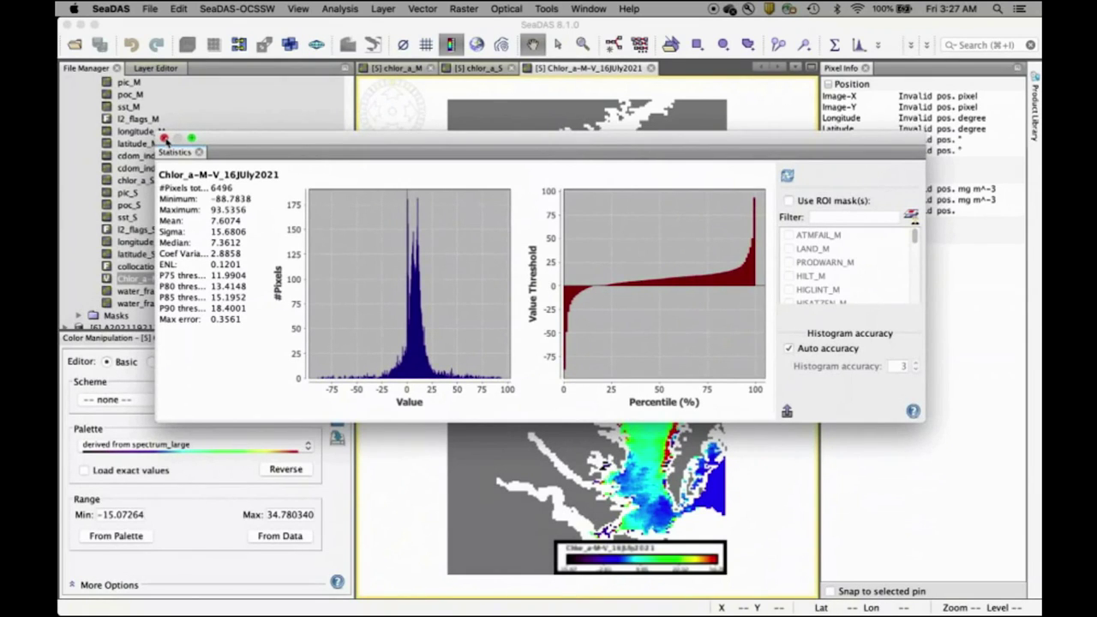
left_click(165, 138)
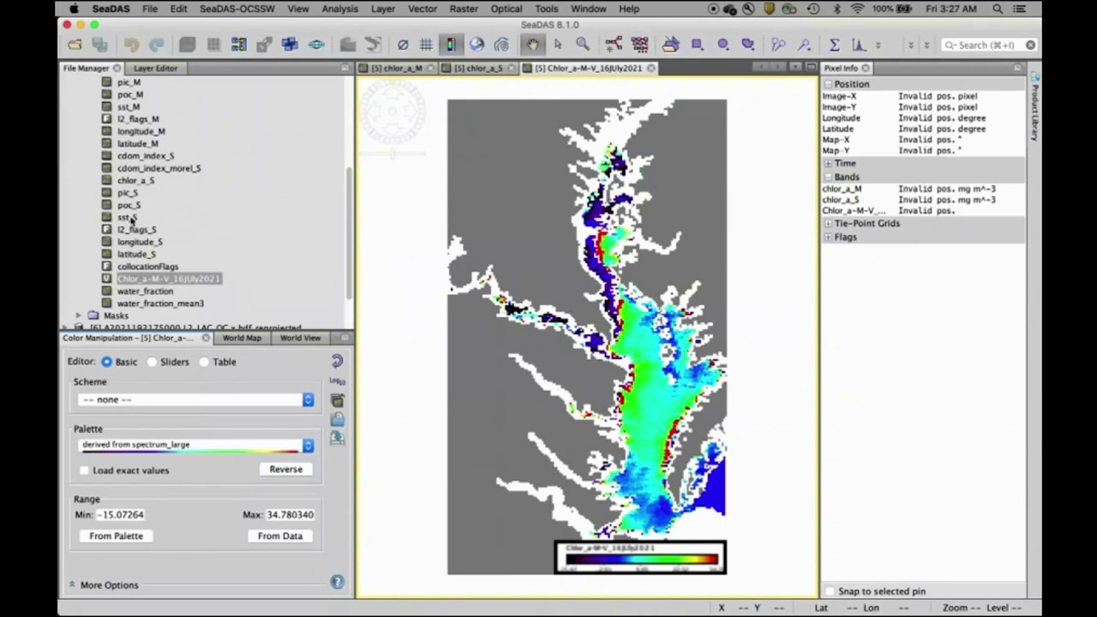
Compare the sst_M and sst_S images, then view the sst-M-V_16July2021 difference map.
scroll(128, 221, "up", 3)
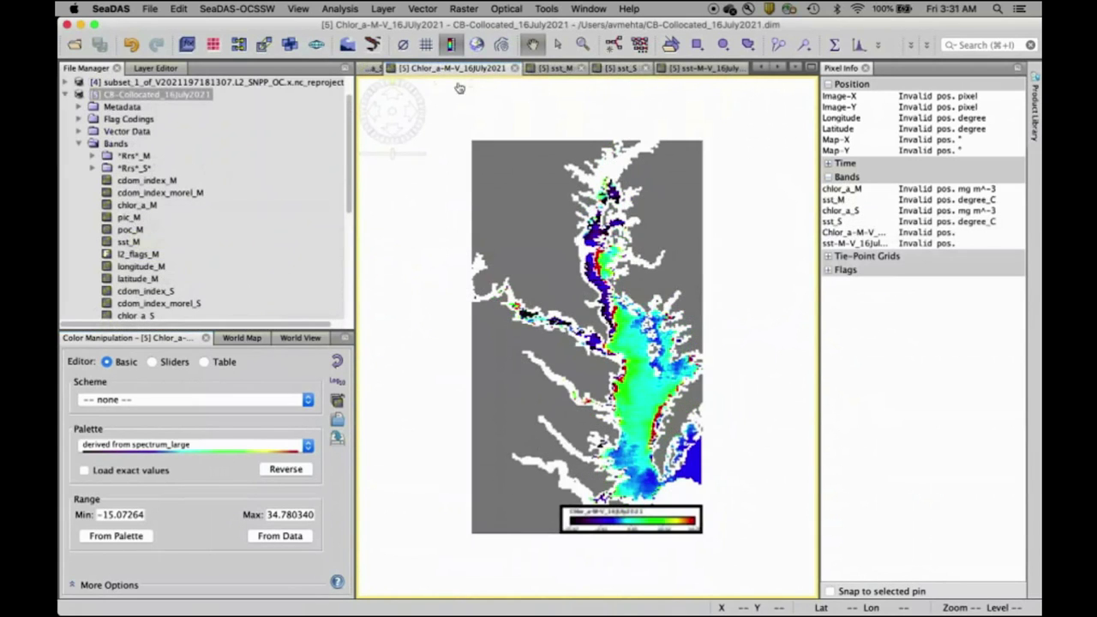
left_click(555, 72)
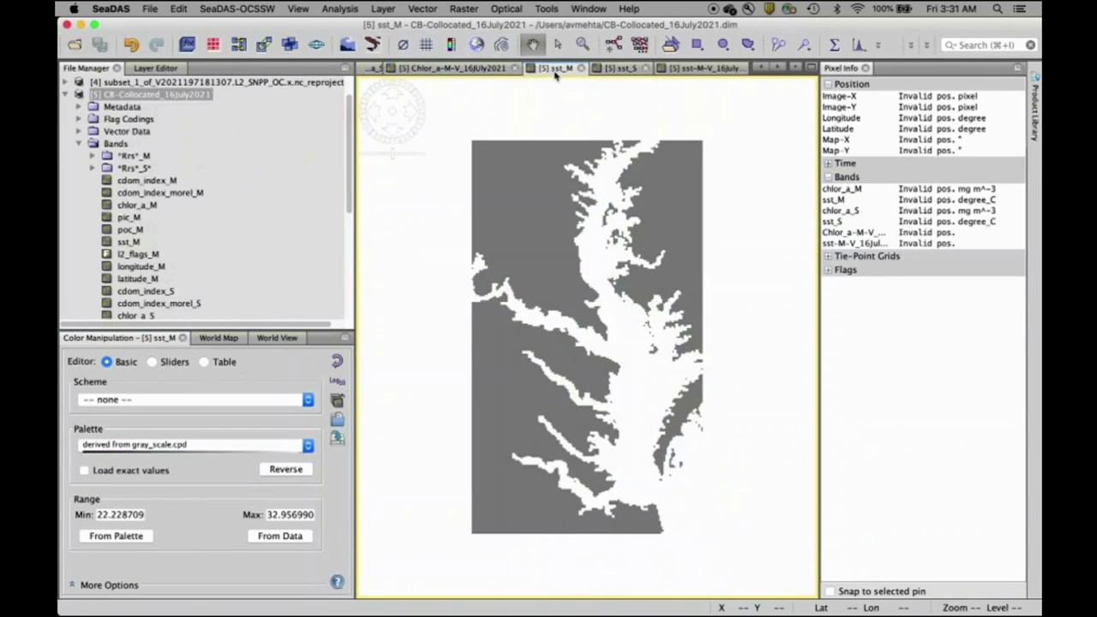
left_click(622, 69)
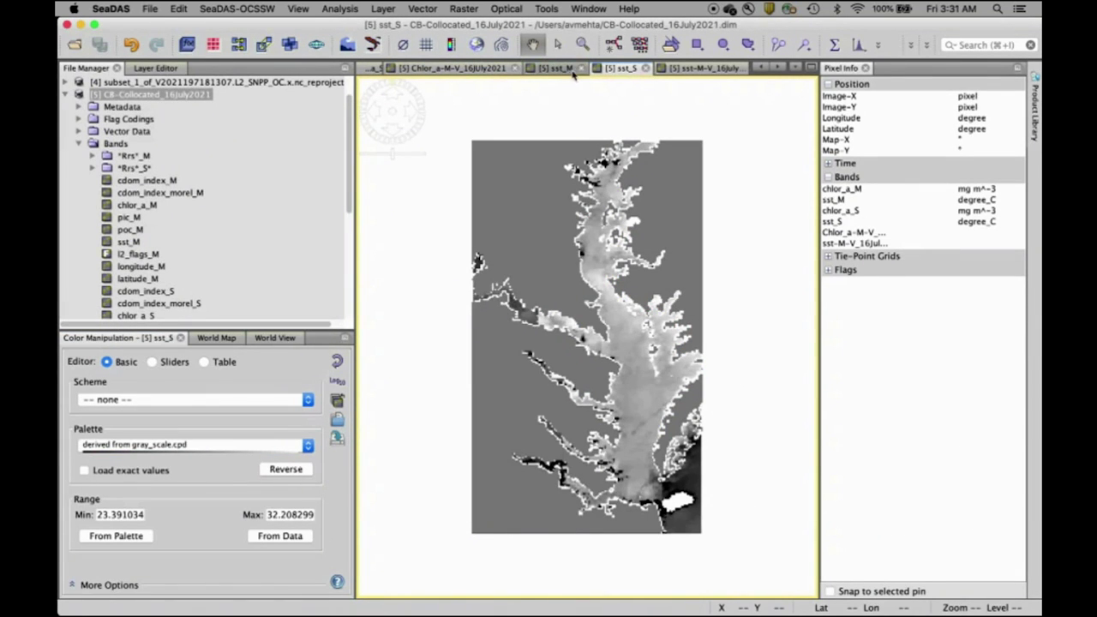
left_click(689, 75)
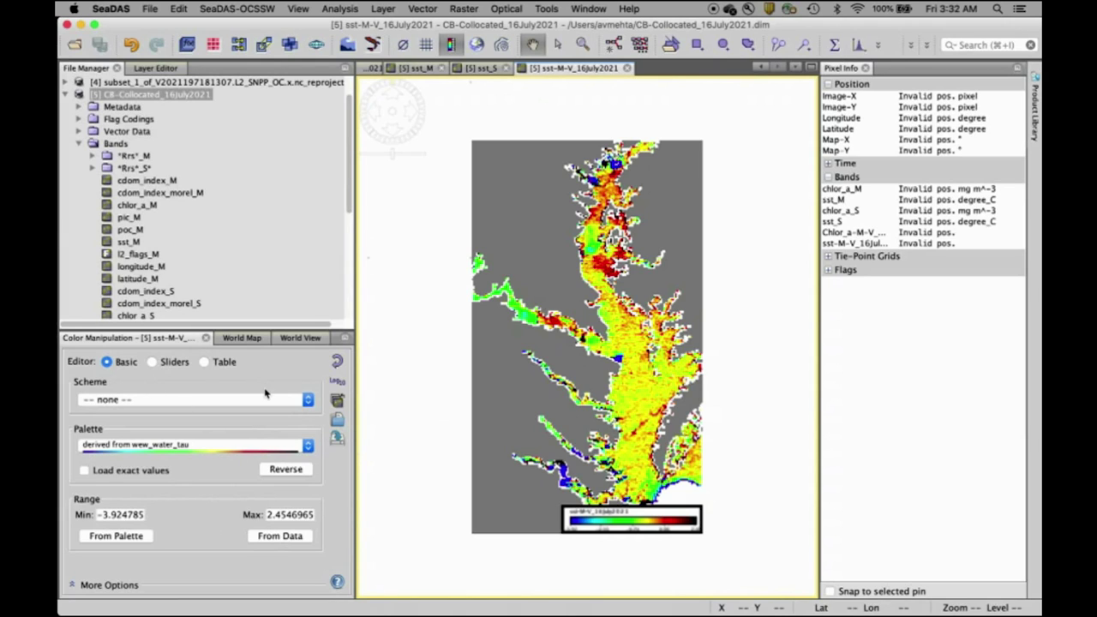
Check the sst-M-V palette breakpoints in Table view, return to Basic, and select sst-M-V_16July2021 under Bands.
left_click(206, 362)
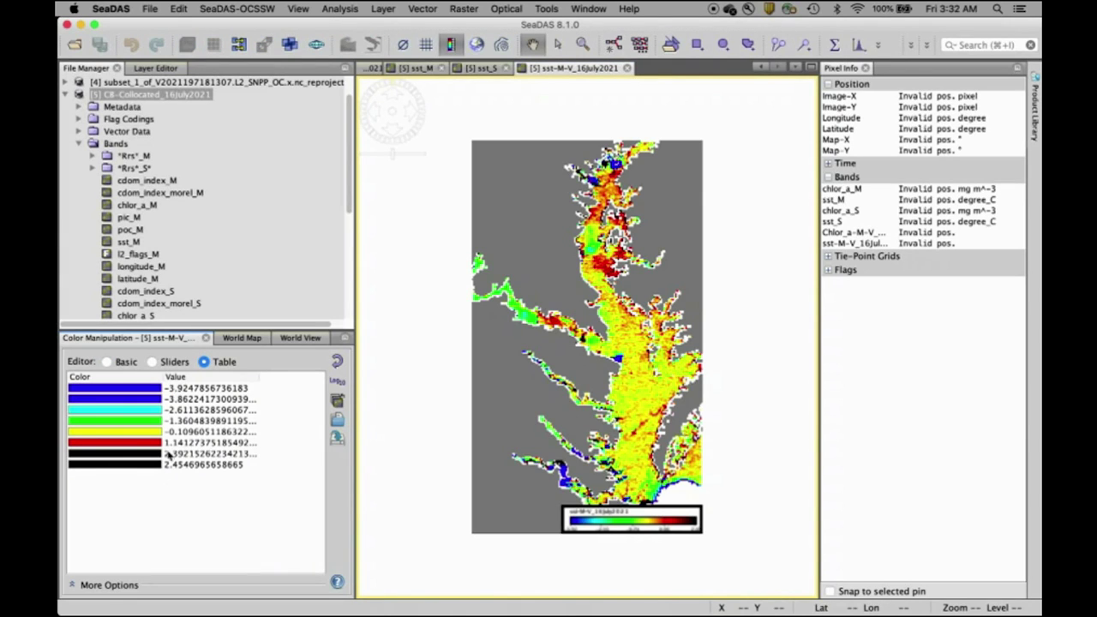
left_click(107, 363)
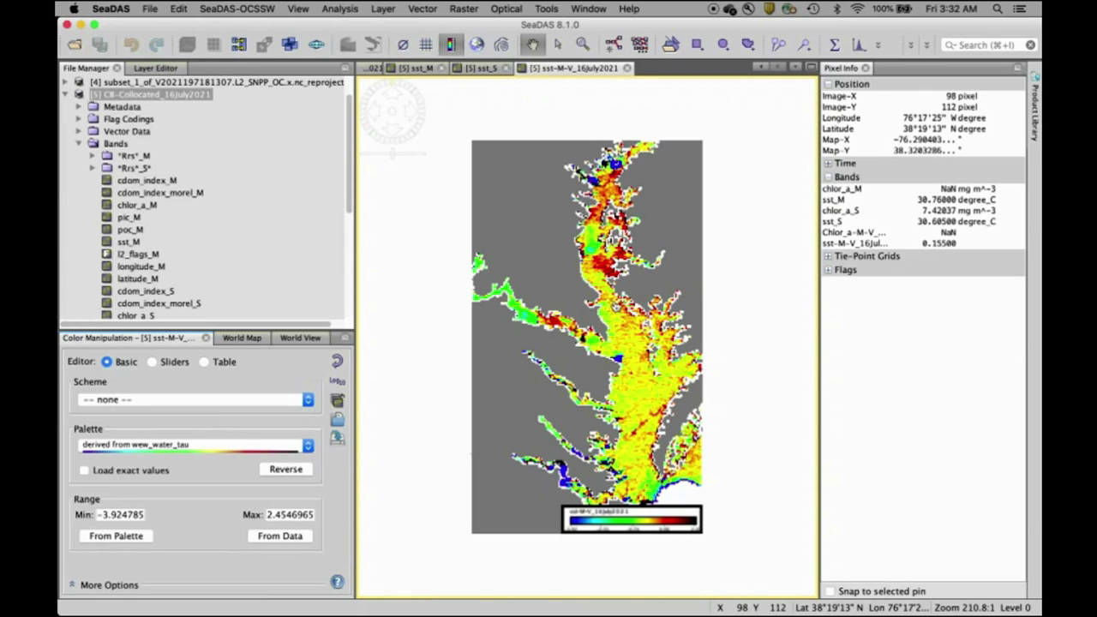
scroll(238, 253, "down", 2)
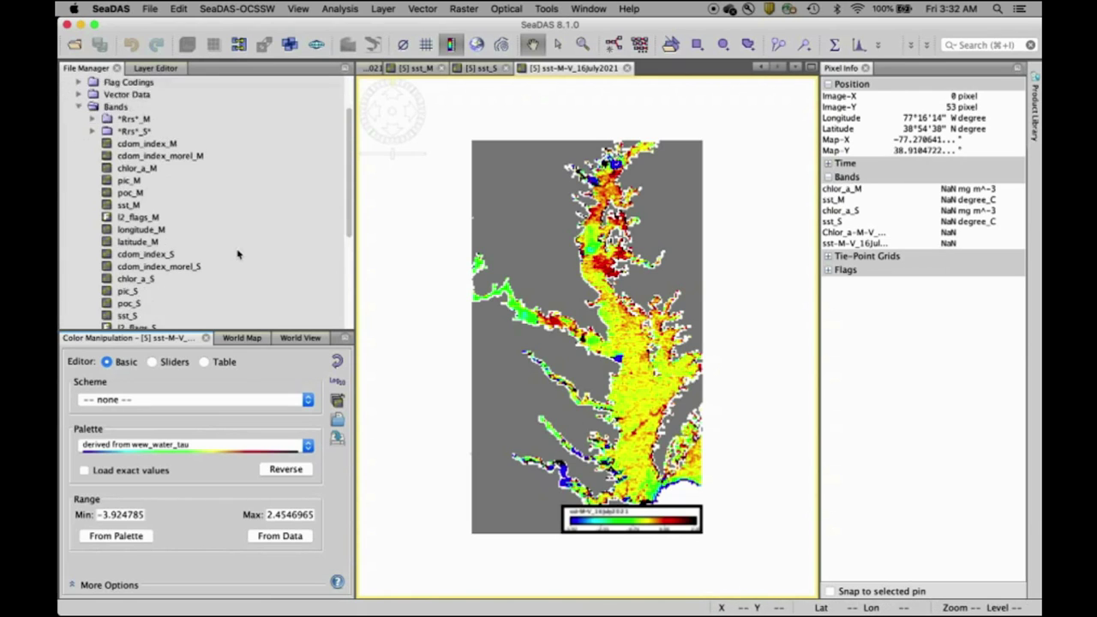
scroll(238, 254, "down", 5)
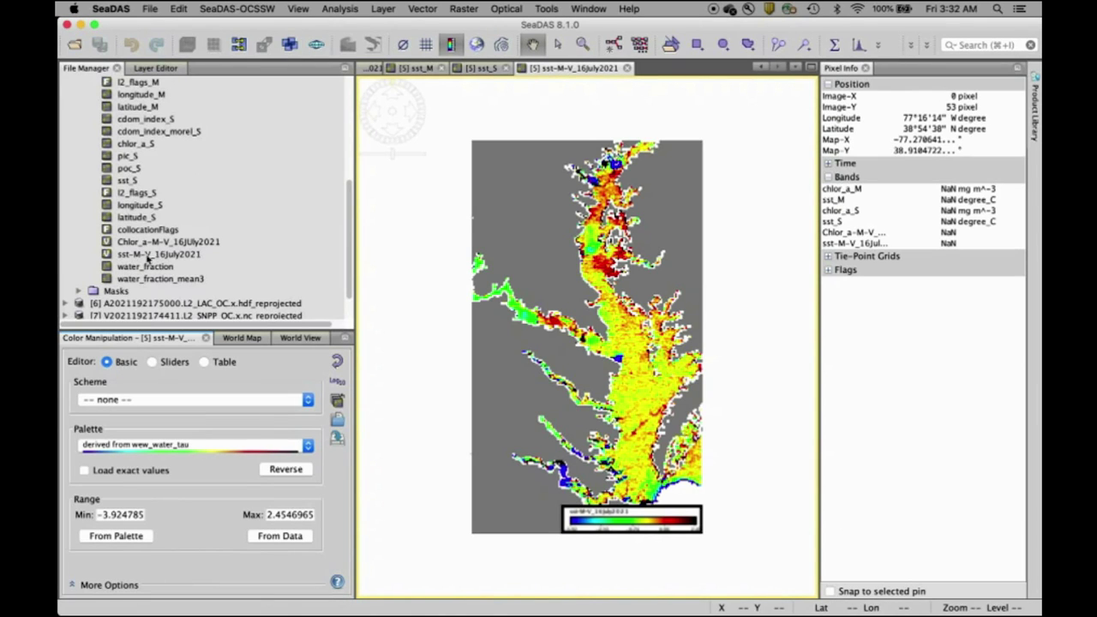
left_click(152, 255)
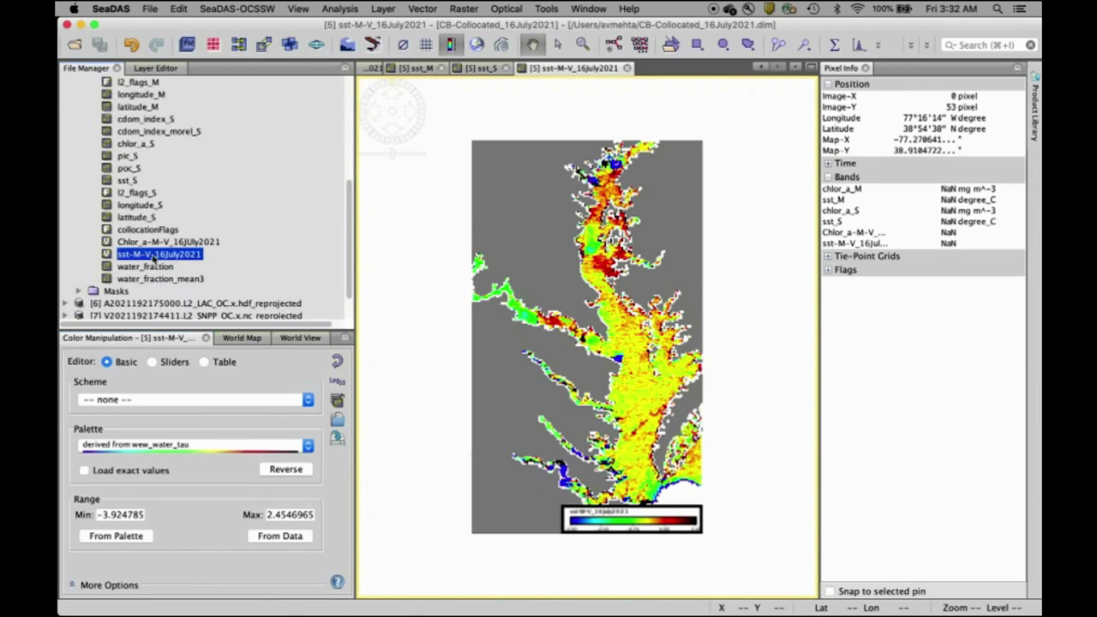
Compute sst-M-V_16July2021 statistics and move the Statistics window down to reveal the image.
left_click(834, 46)
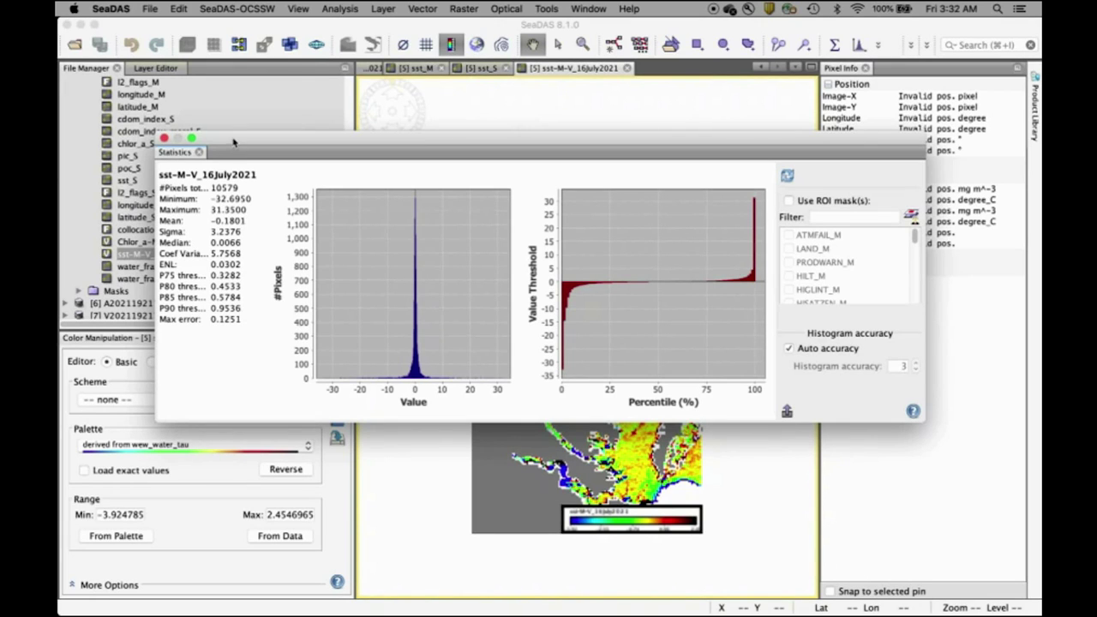
left_click_drag(233, 141, 217, 309)
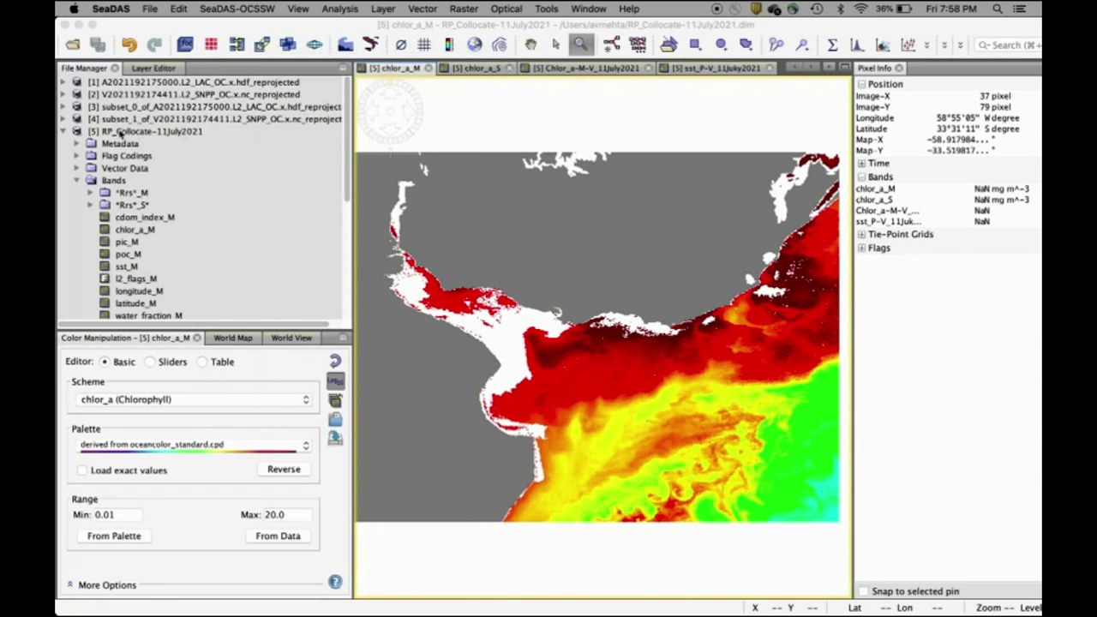
View chlor_a_S, then the Chlor_a-M-V_11July2021 difference map (wew_water_tau, -0.25 to 14.43).
scroll(139, 218, "down", 3)
scroll(140, 217, "down", 1)
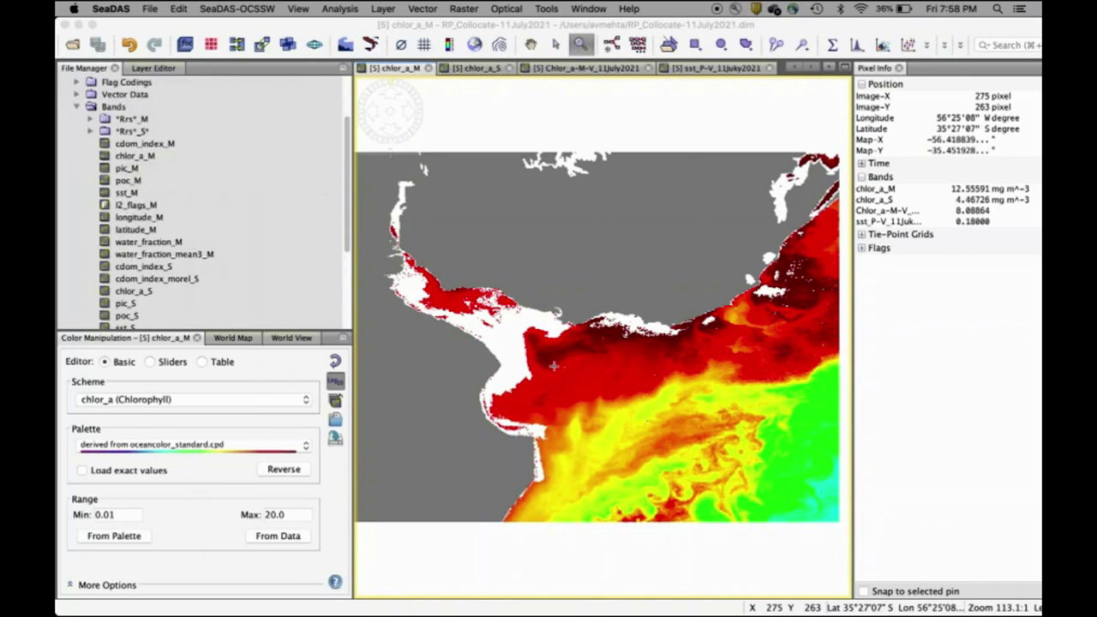
left_click(478, 69)
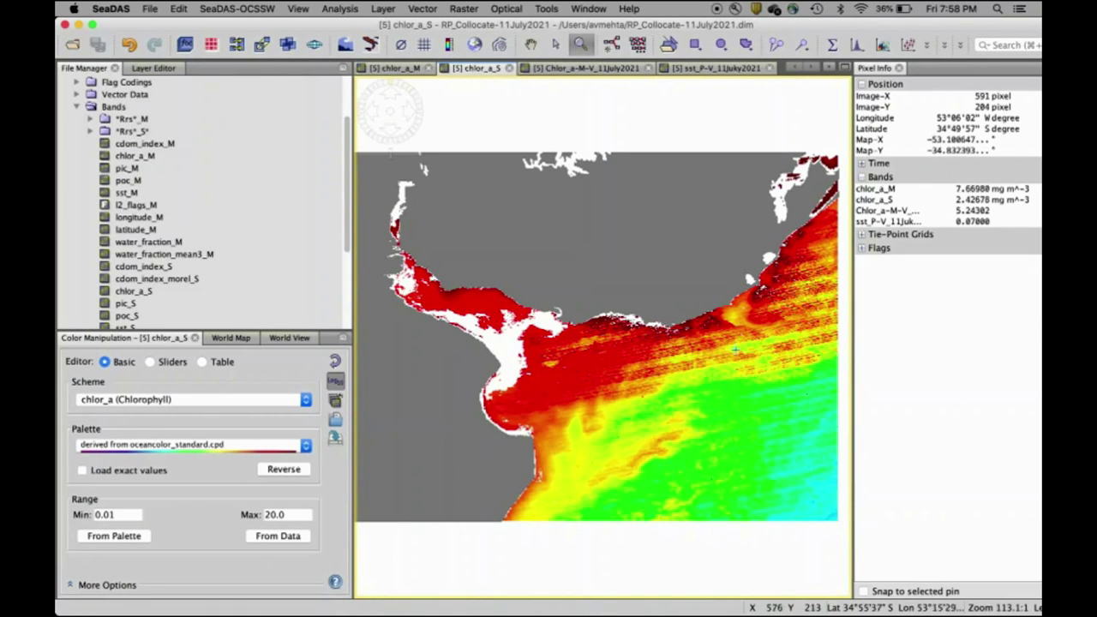
left_click(564, 68)
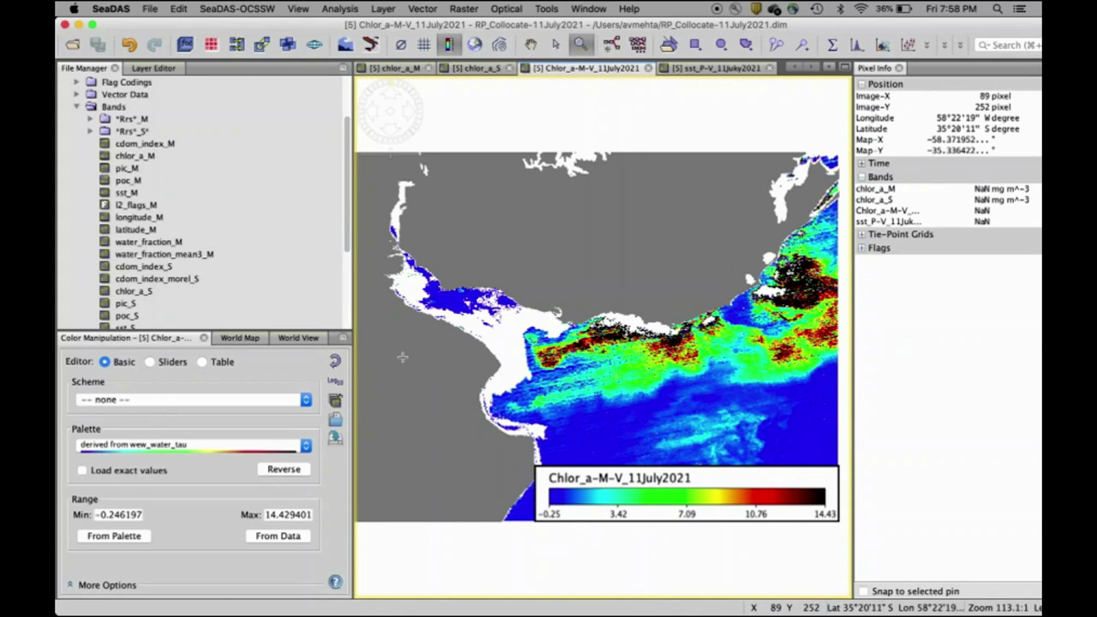
Compute sst_P-V_11Juky2021 statistics (mean 0.1148, median 0.1194), then return to Chlor_a-M-V_11July2021.
left_click(712, 70)
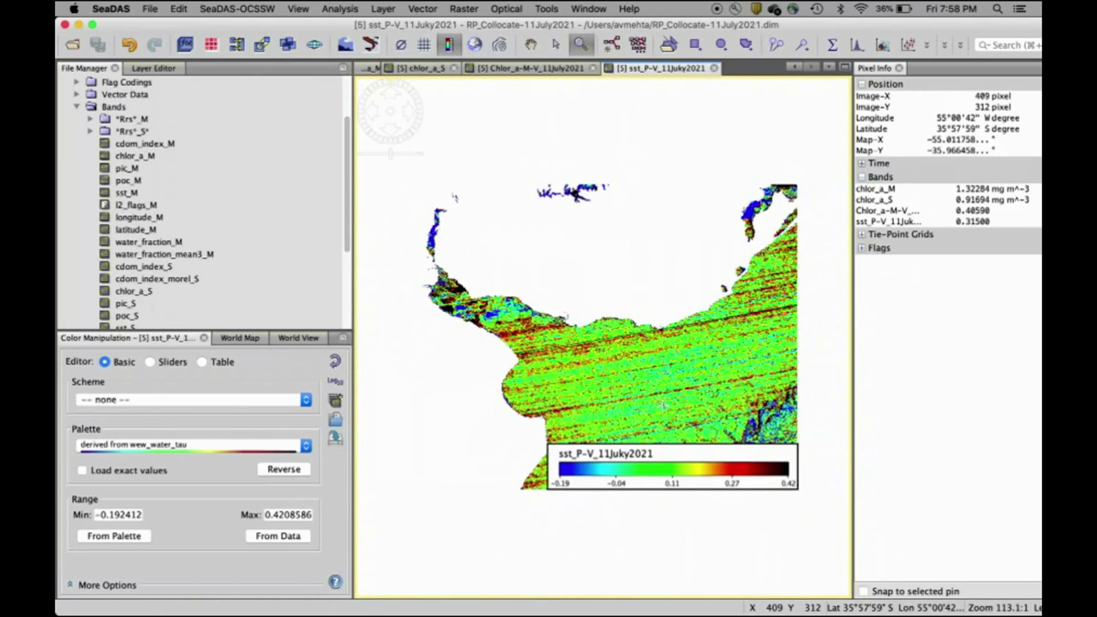
scroll(603, 330, "up", 3)
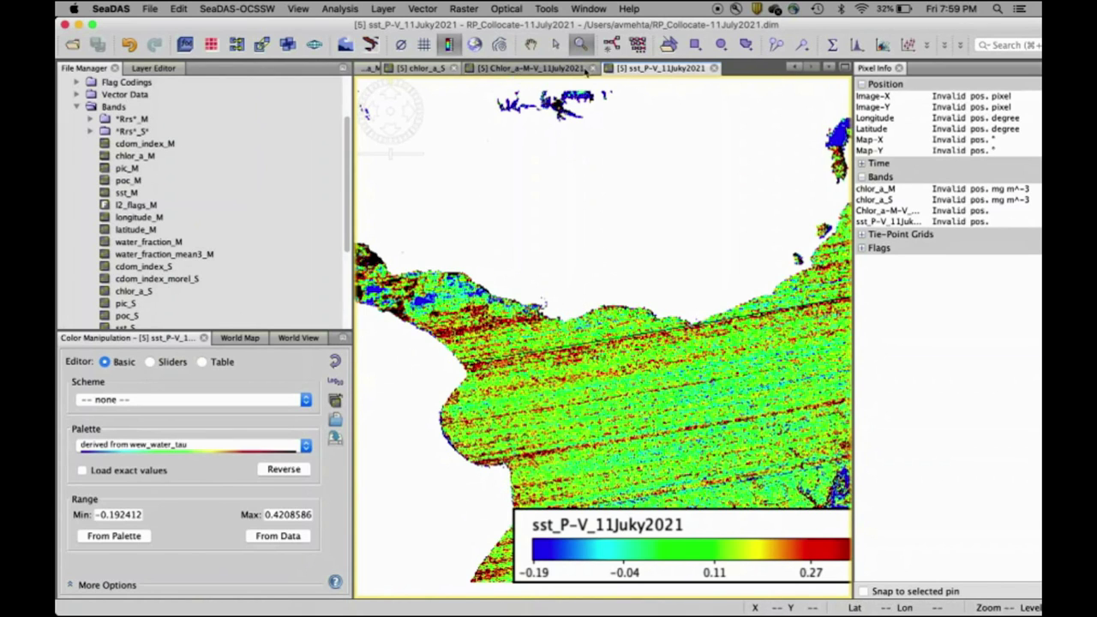
left_click(832, 45)
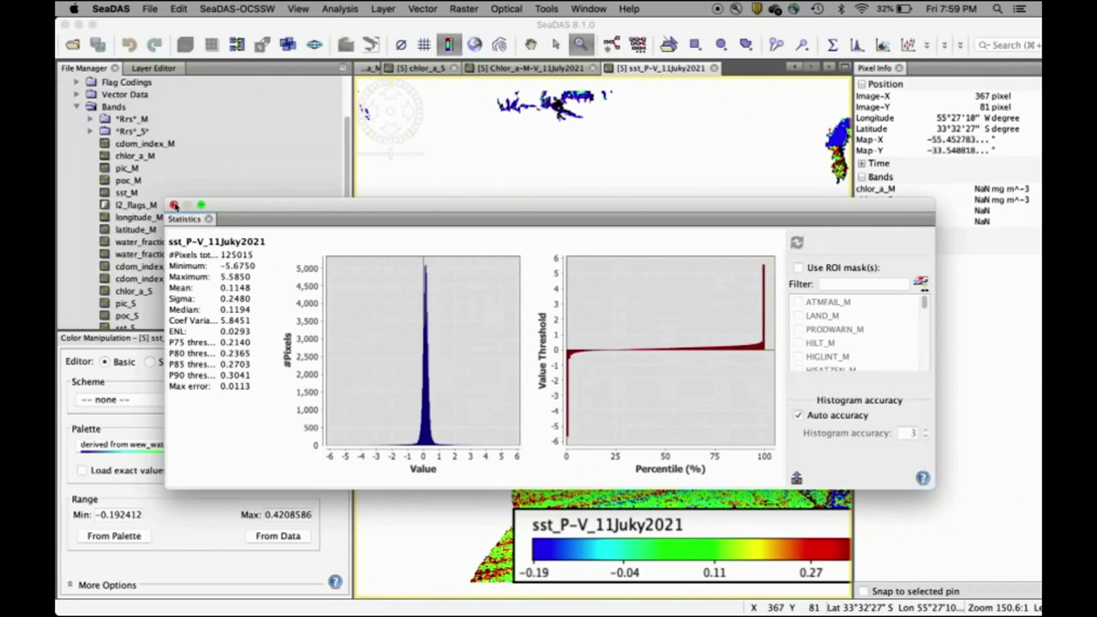
left_click(173, 204)
left_click(529, 69)
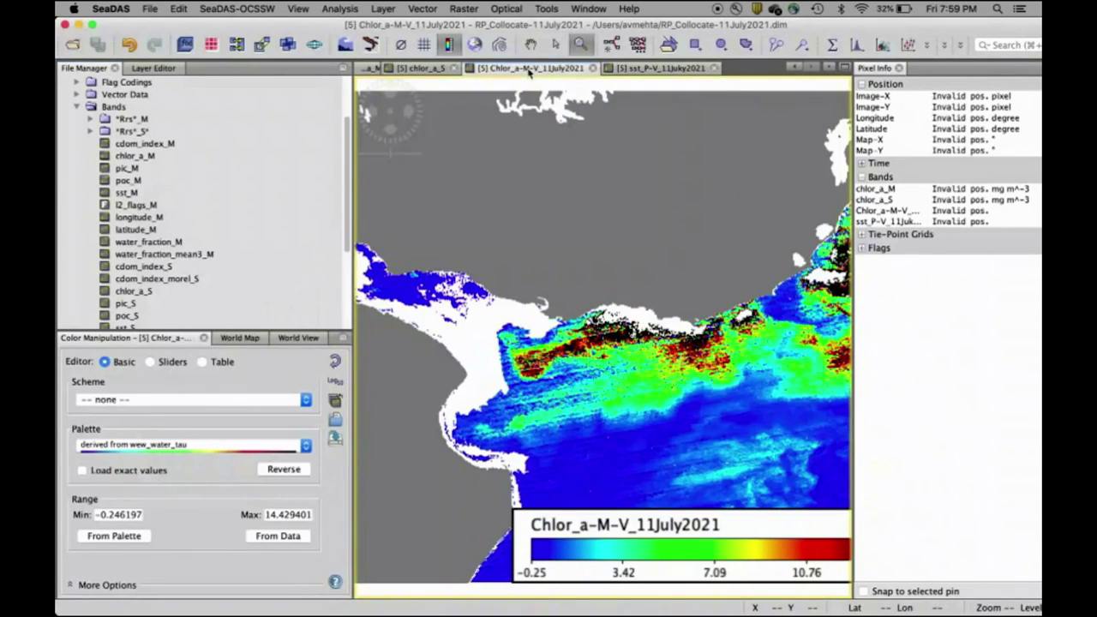
Refresh statistics and histograms for Chlor_a-M-V_11July2021, giving a mean of 3.1177.
left_click(832, 46)
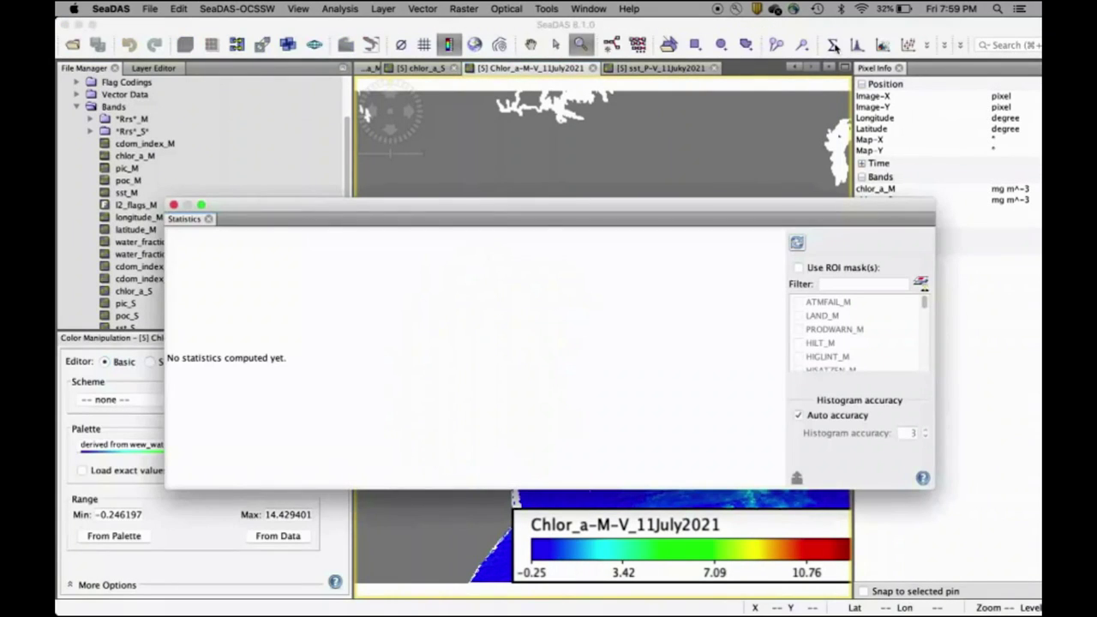
left_click(797, 243)
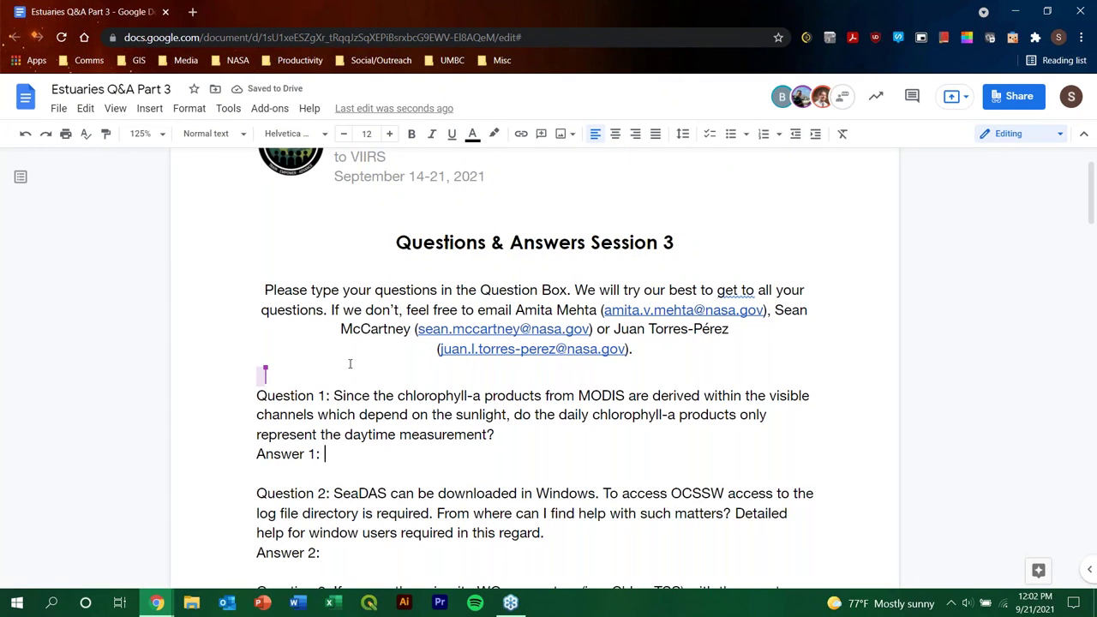
Enter 'They do represent the daytime measurement.' after 'Answer 1:'.
left_click(325, 454)
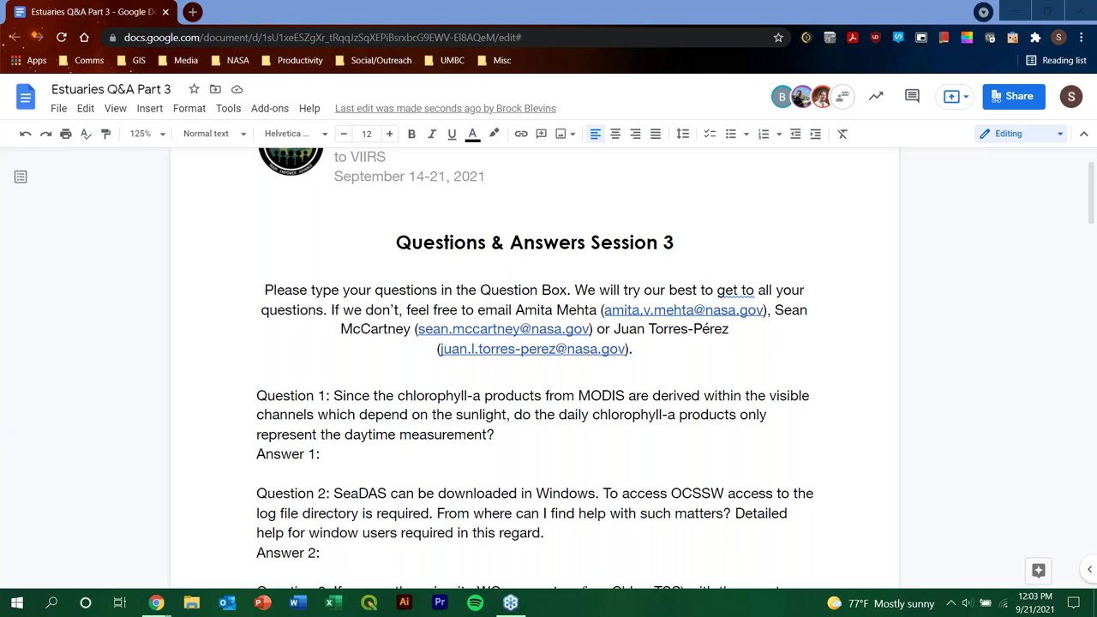
left_click(387, 448)
left_click(354, 455)
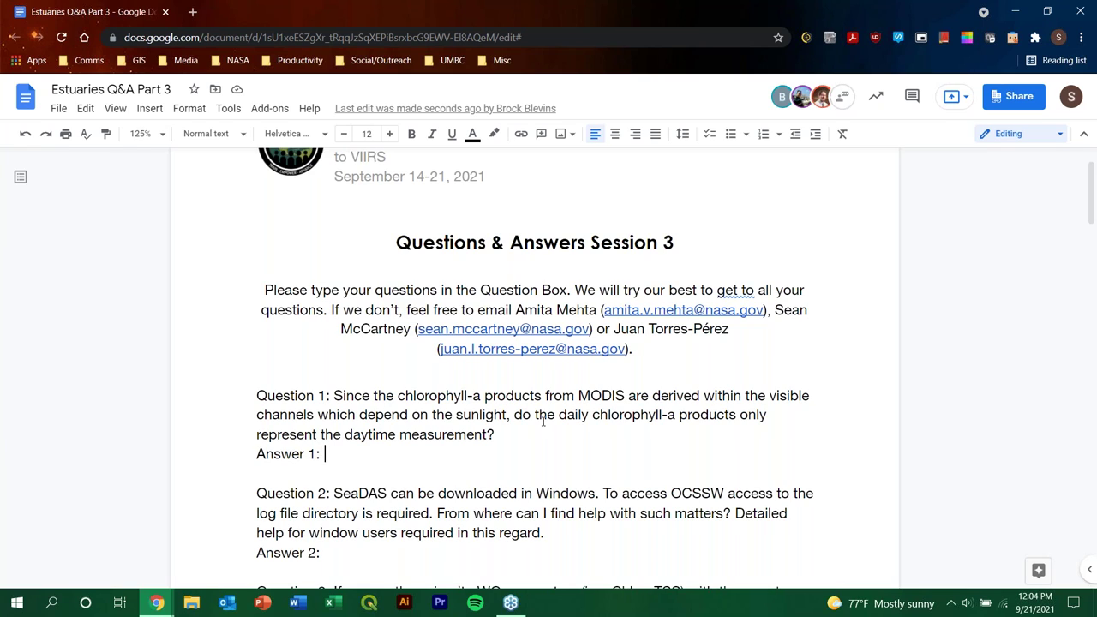
type("The")
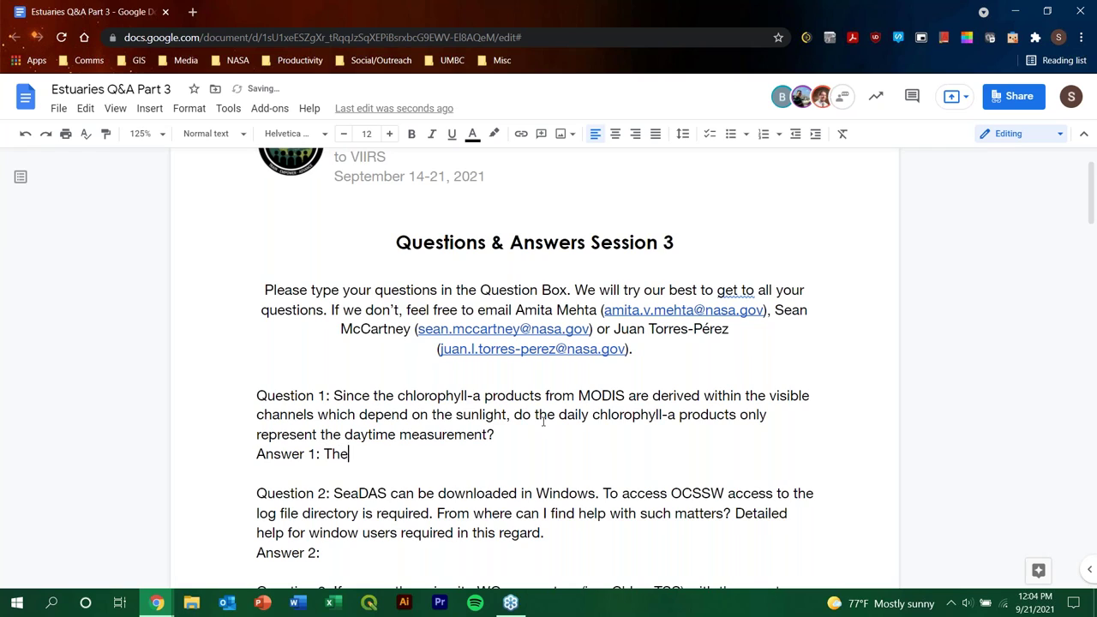
type("y do represent the daytime meas")
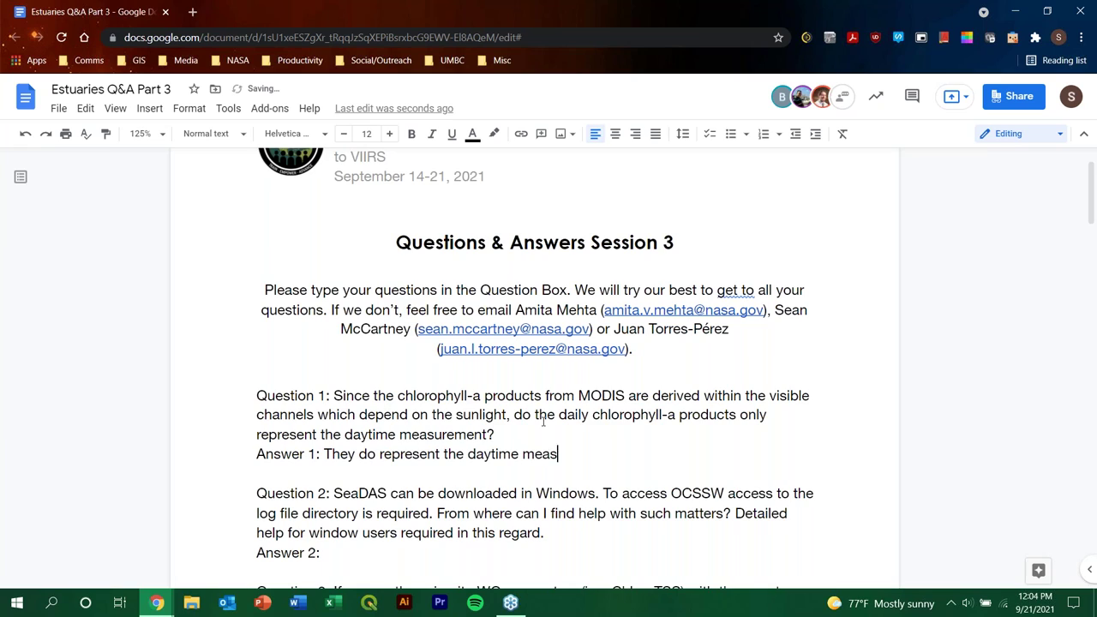
type("urement.")
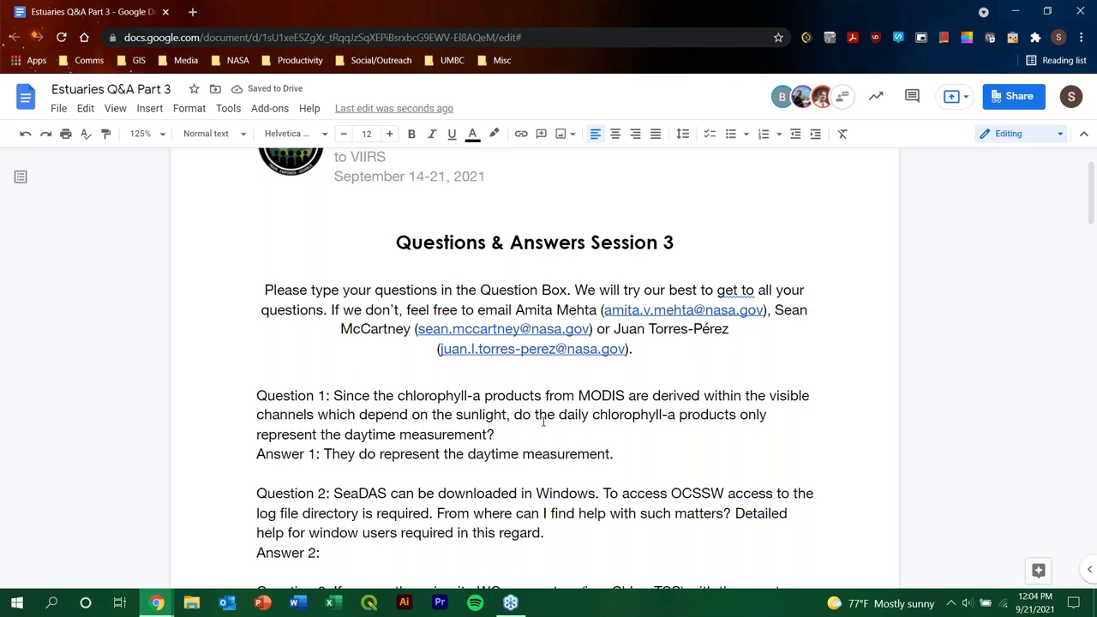
Write Answer 2: 'OCSSW does not work on Windows, but will be coming to Windows soon.'.
double_click(380, 554)
scroll(868, 429, "down", 1)
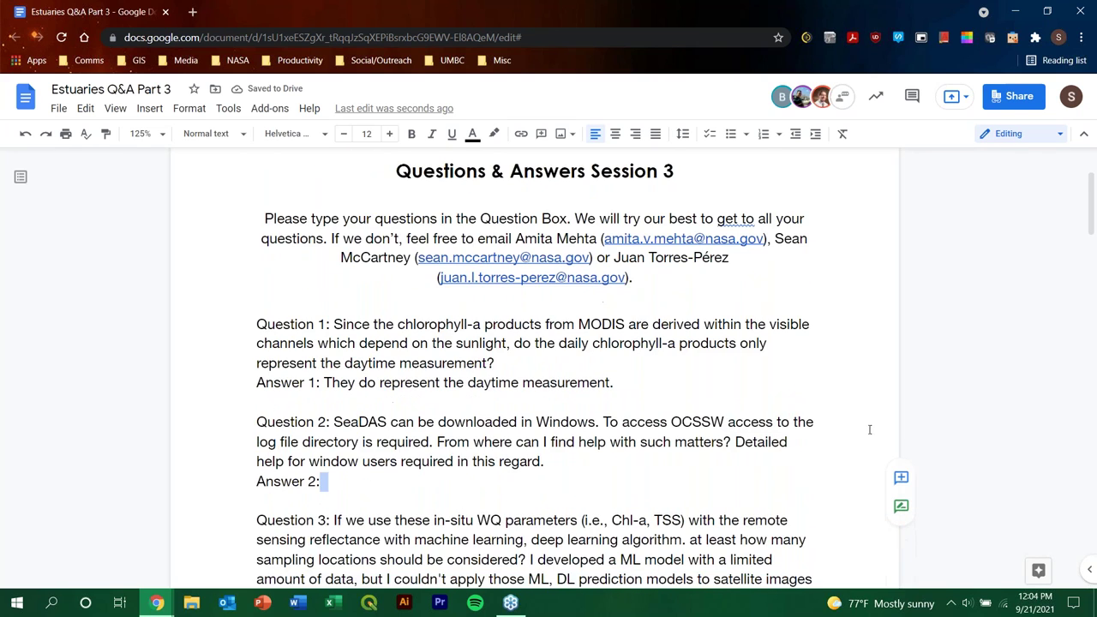
scroll(814, 394, "down", 1)
left_click(441, 408)
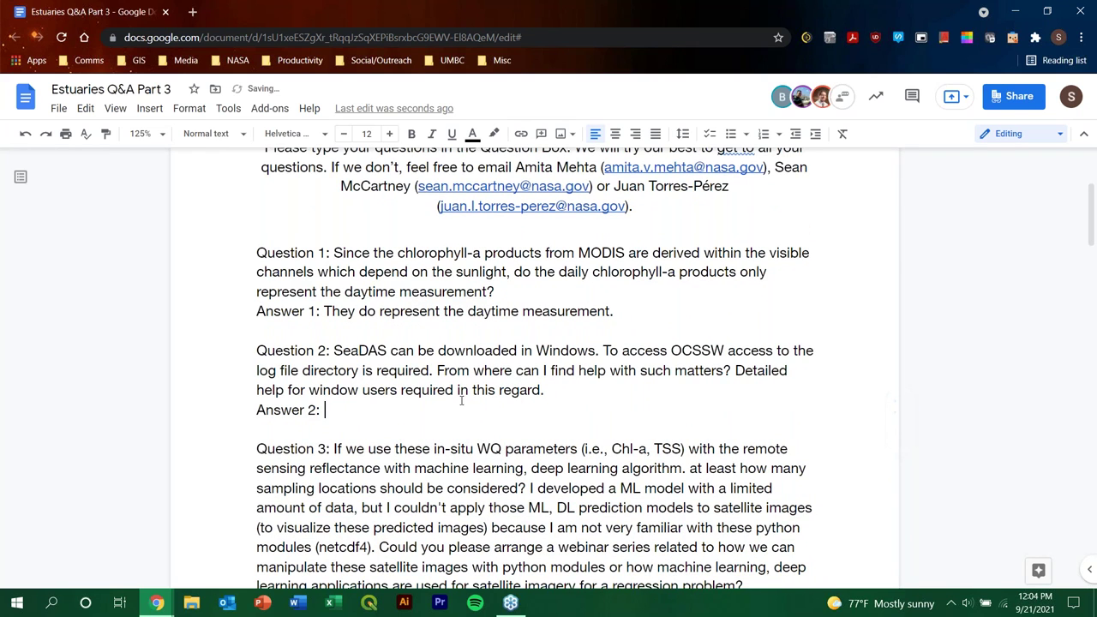
scroll(830, 353, "down", 1)
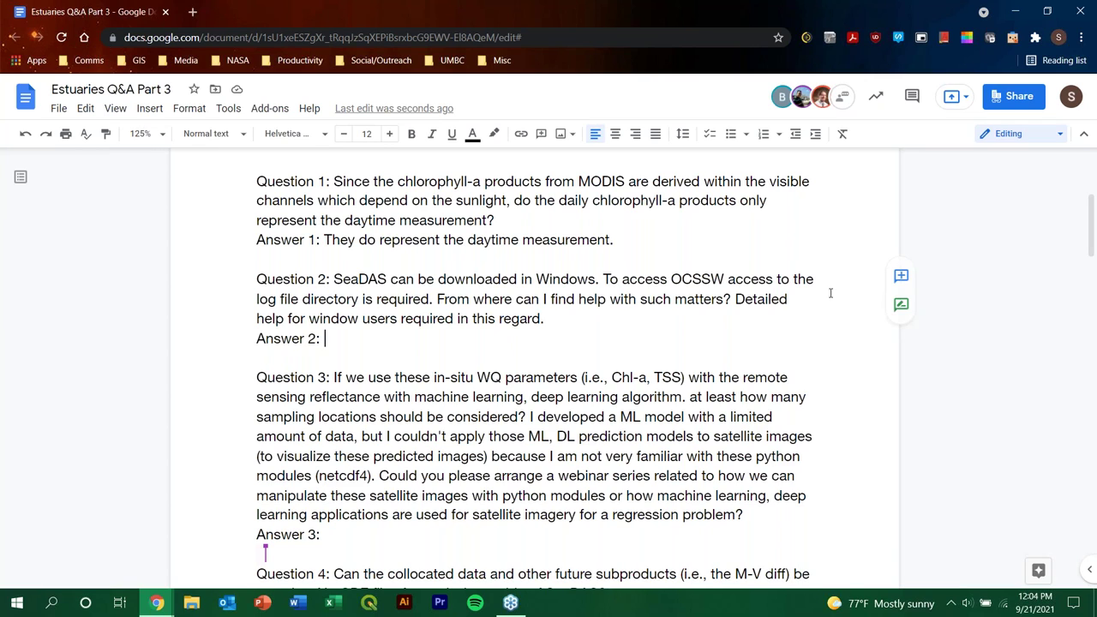
type("O")
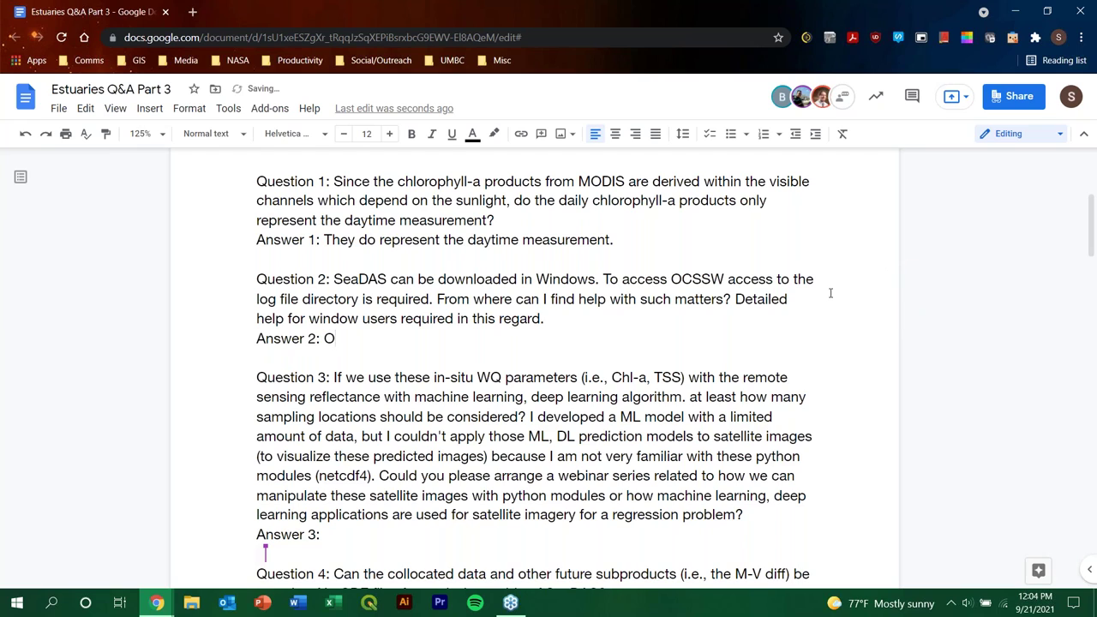
type("CSS")
type("W")
type(" does n")
type("ot work wo")
type("rk")
key("BackSpace")
key("BackSpace")
key("BackSpace")
key("BackSpace")
type("on ")
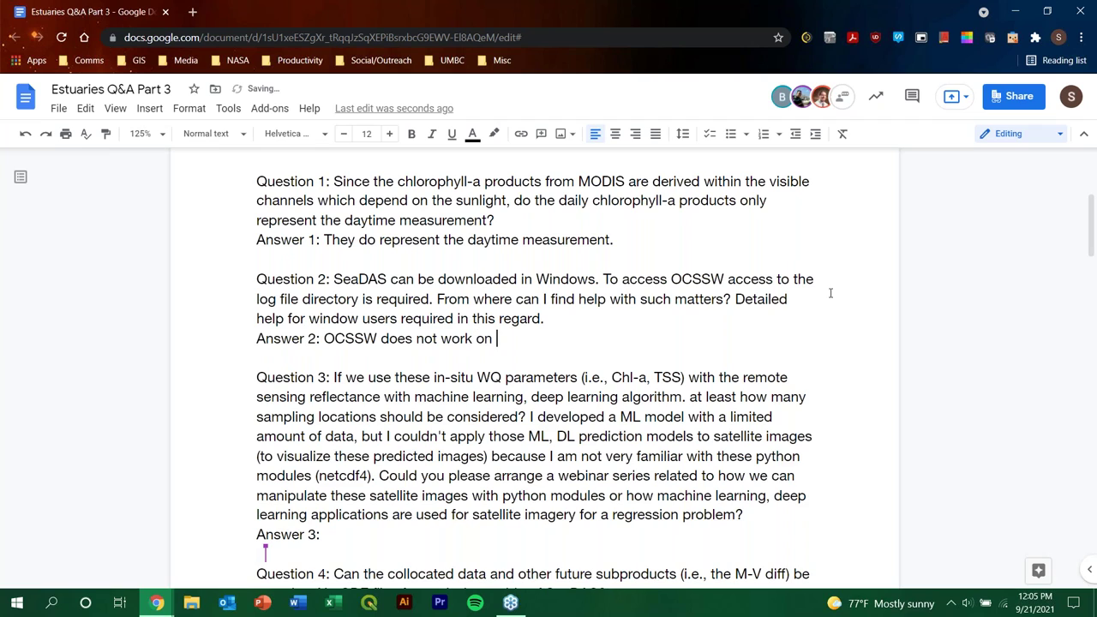
type("Windows, but will be c")
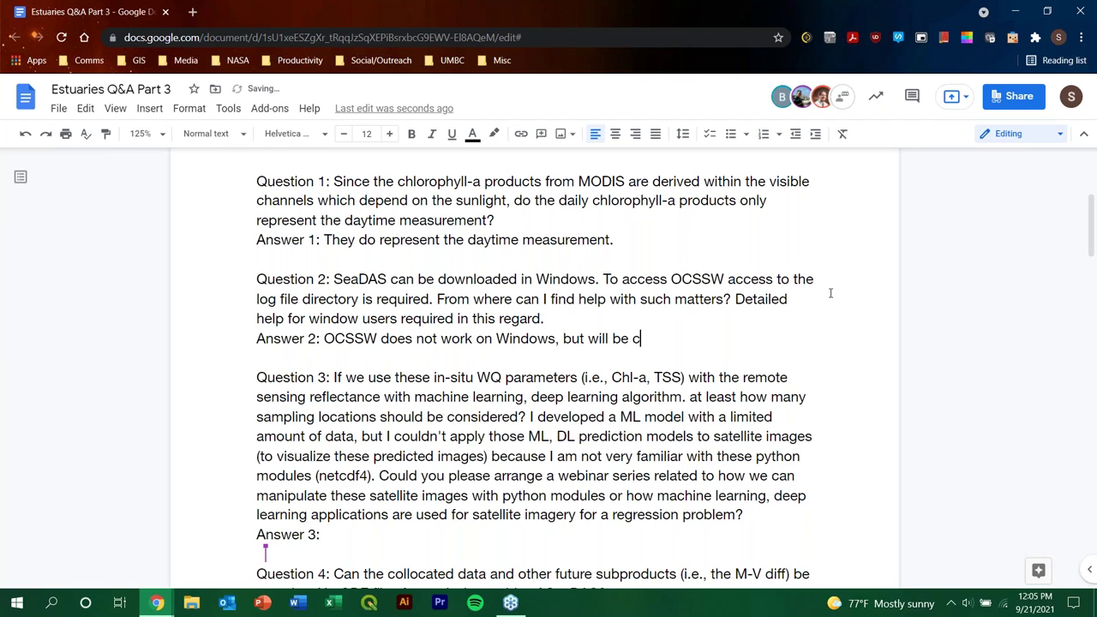
type("oming to Windows soon.")
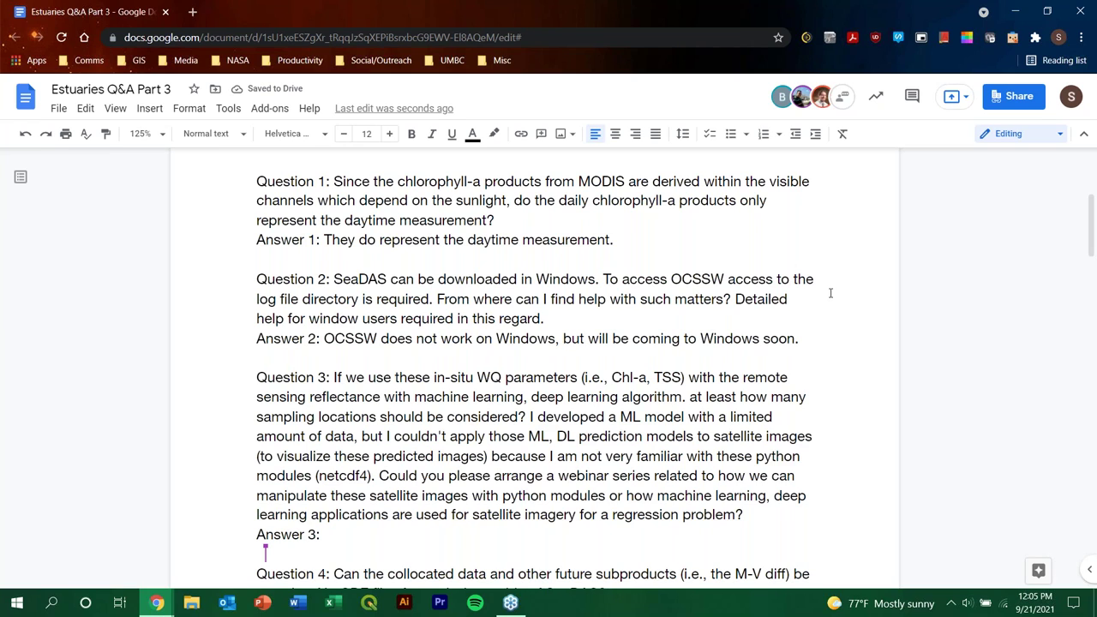
Insert 'yet' after Windows and add 'Also reference our previous session as well.'.
left_click(556, 339)
type("yet")
left_click(446, 344)
left_click(443, 353)
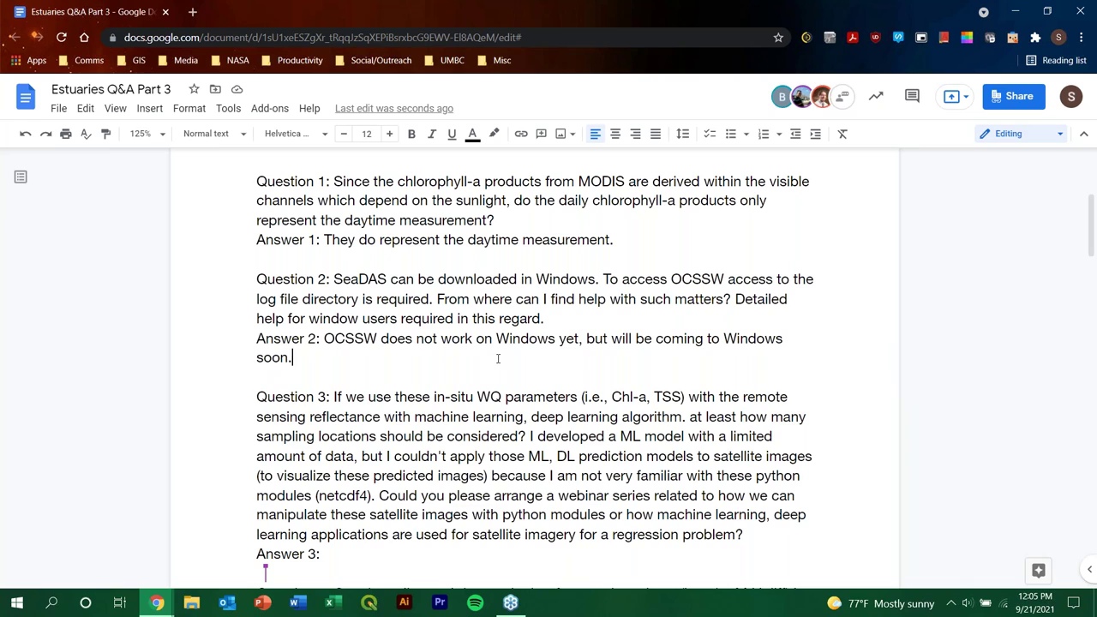
type("Also reference our previous e")
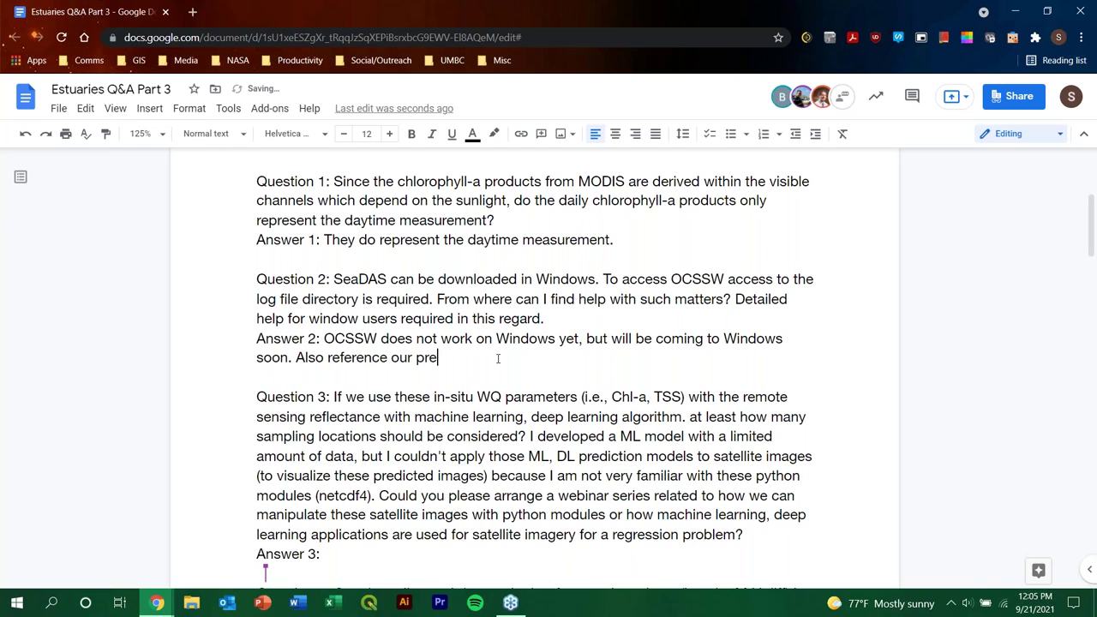
key("BackSpace")
type("session as well.")
scroll(465, 353, "down", 2)
left_click(378, 412)
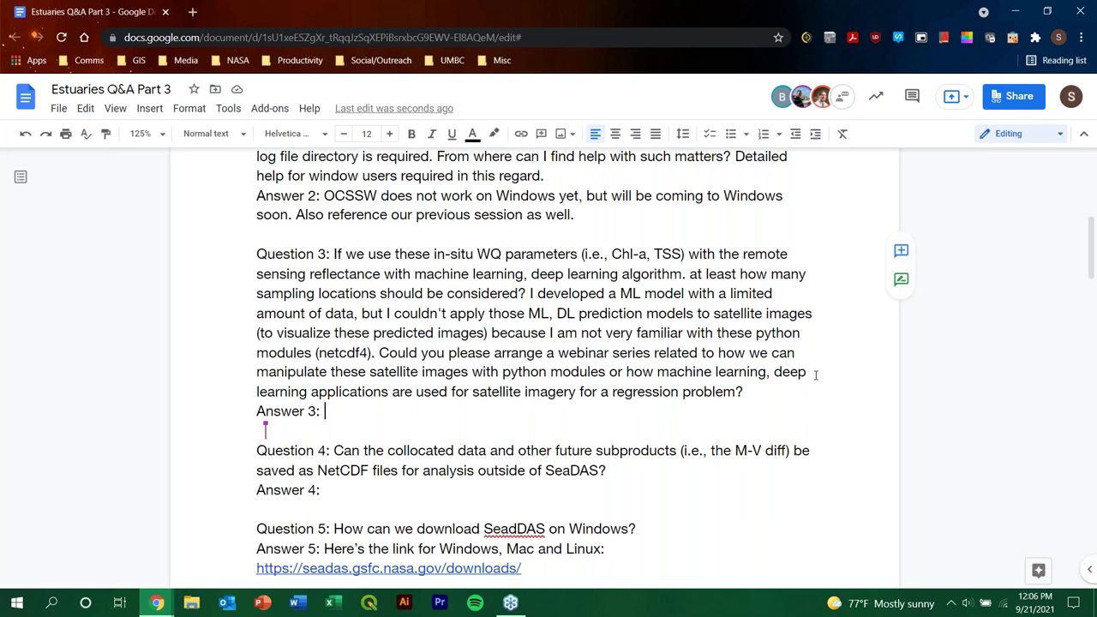
Type 'Yes. They're have been studies utilizing machine learning and in situ data.' after Answer 3.
type("Yes. The")
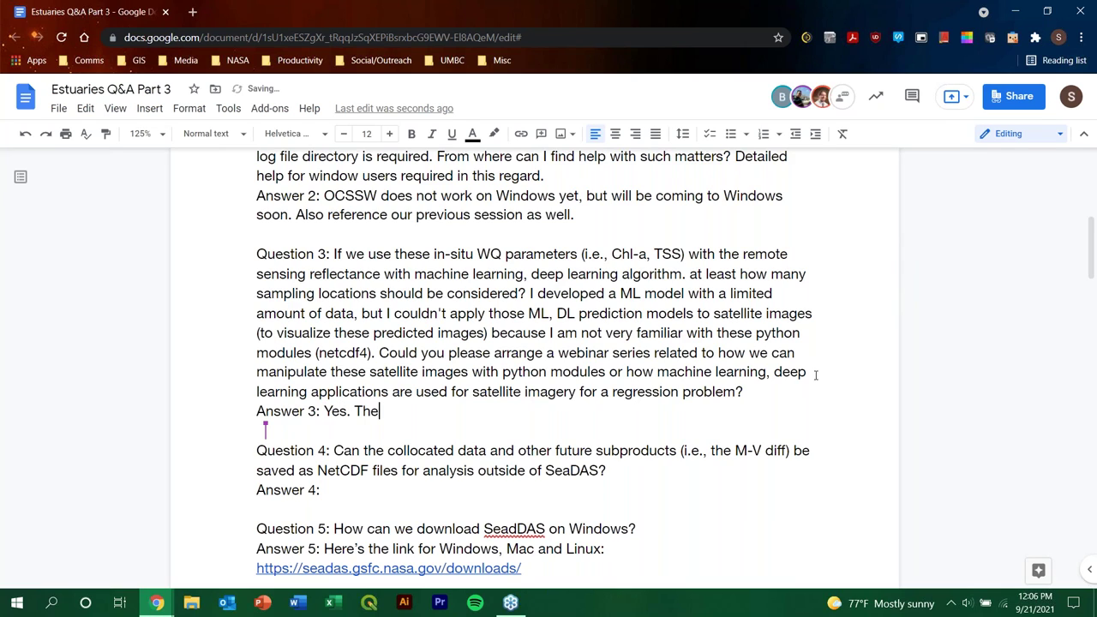
type("y're hav e")
key("BackSpace")
key("BackSpace")
type("e been studi")
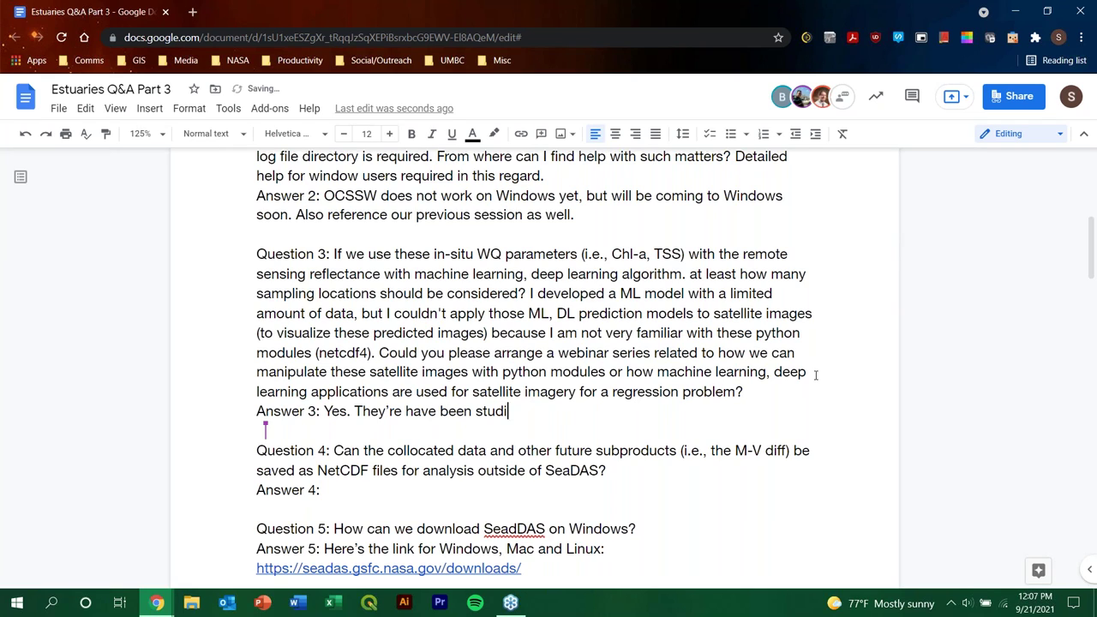
type("es utilizing ")
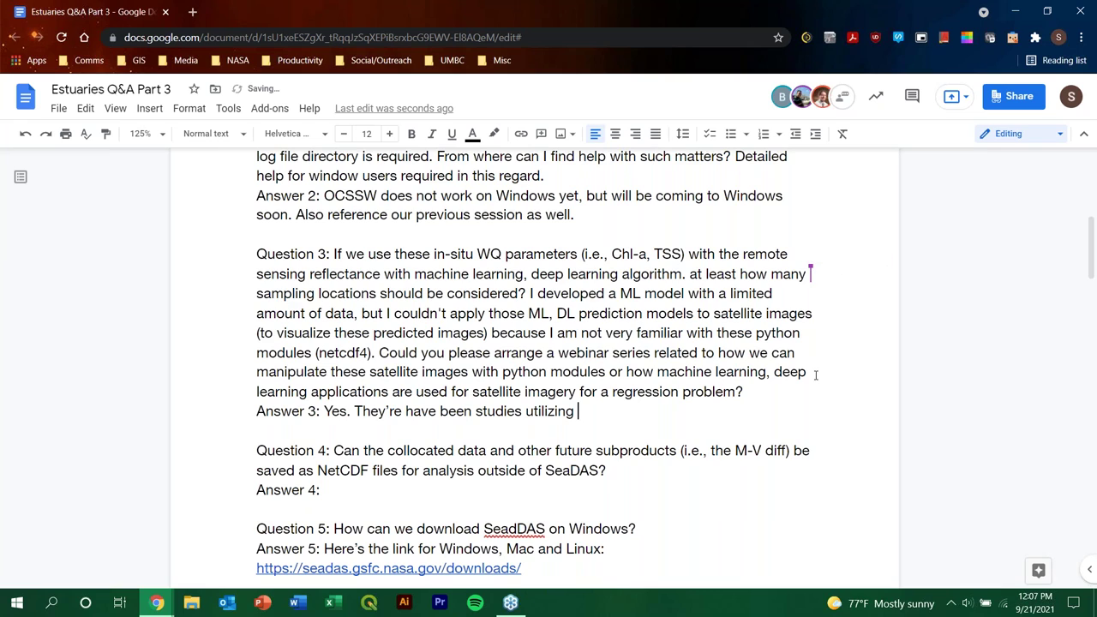
type("machine learning")
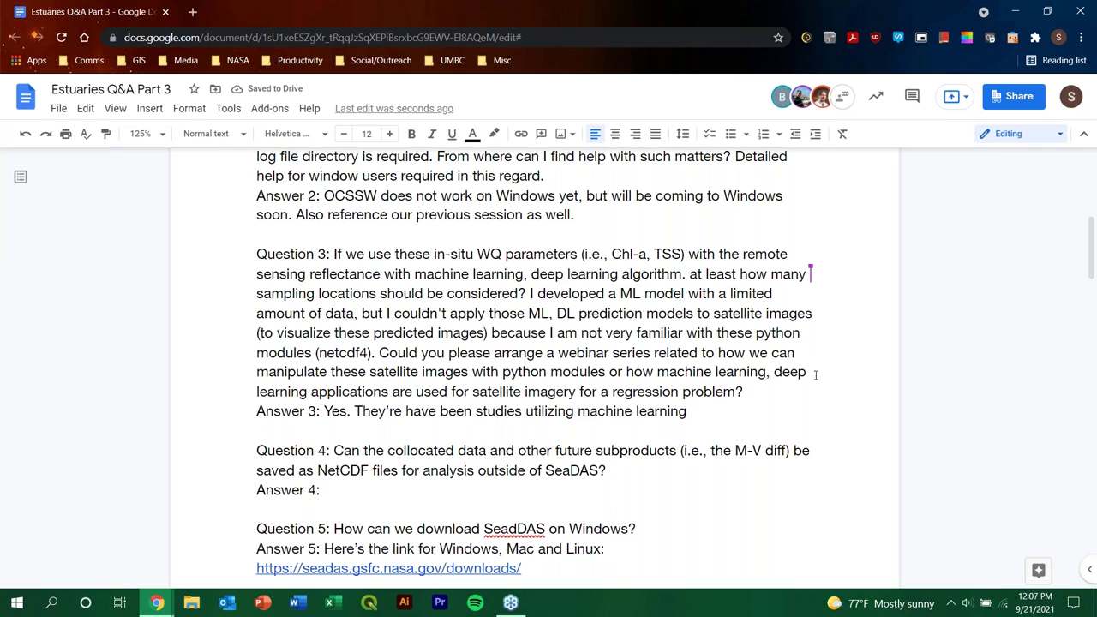
type(" and in situ da")
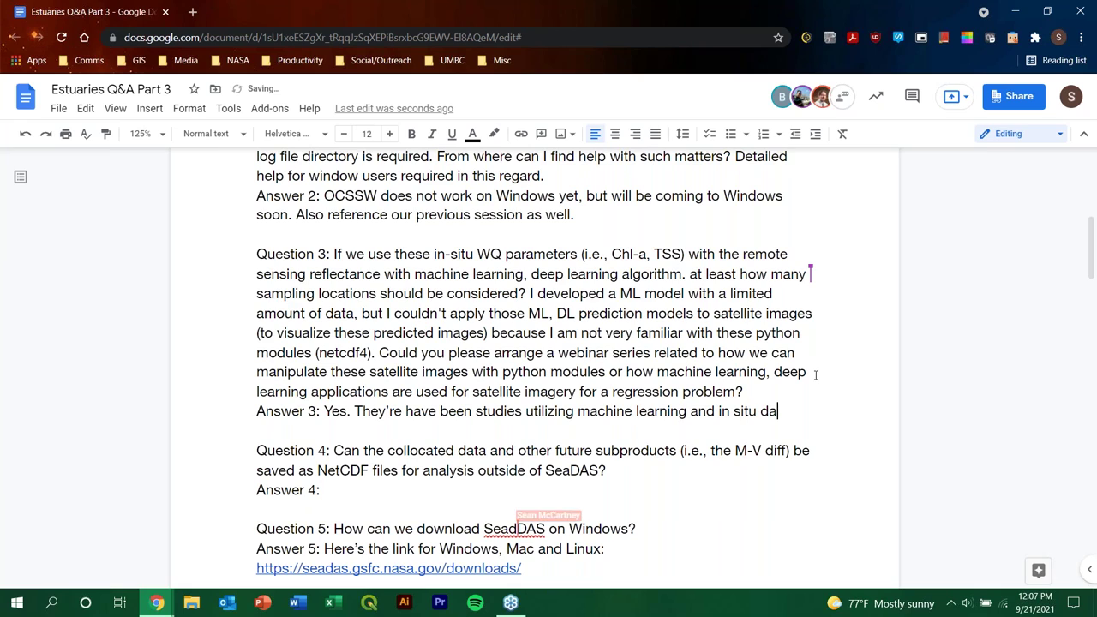
type("ta")
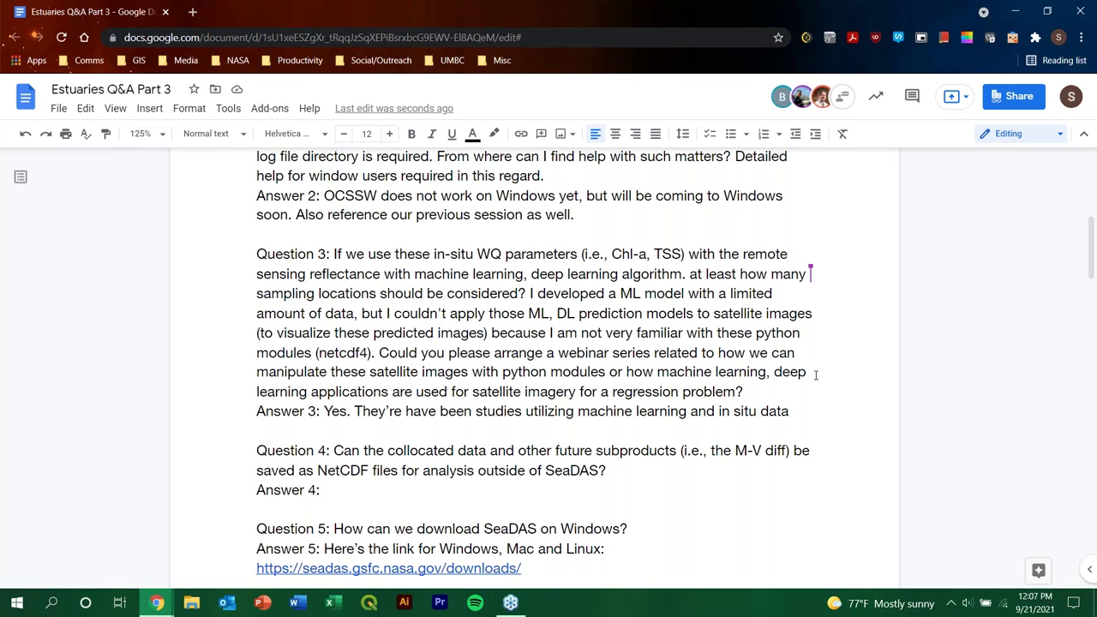
type(".")
key("Return")
type("We")
key("BackSpace")
key("BackSpace")
key("BackSpace")
key("BackSpace")
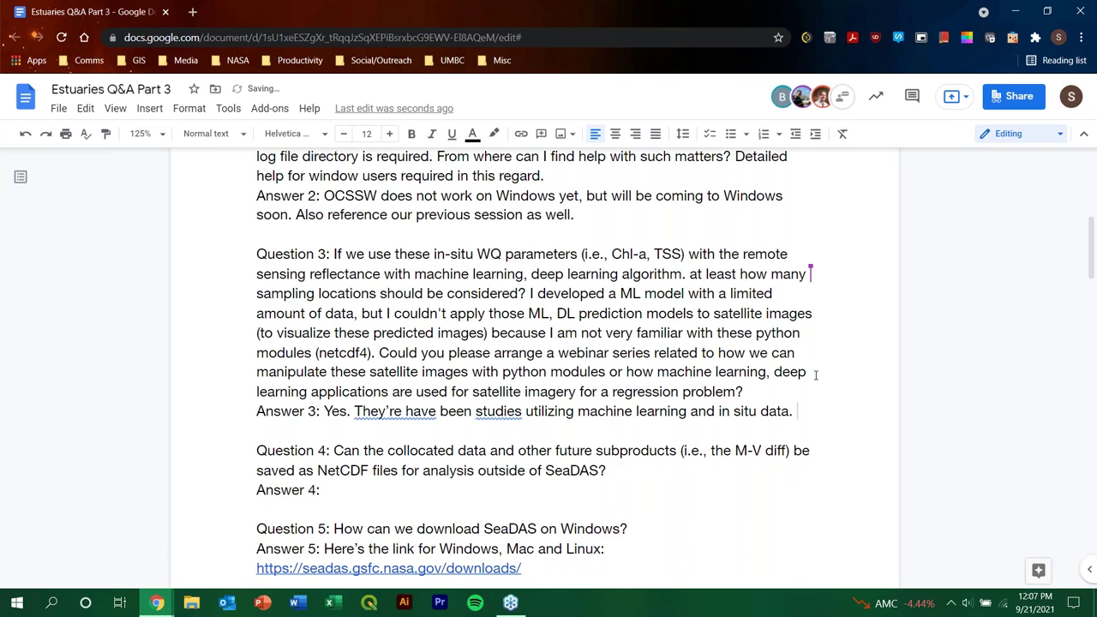
Correct 'They're' to 'There' and add 'We also have advanced training series utilizing Google Earth Engine'.
left_click(402, 410)
key("BackSpace")
key("BackSpace")
key("BackSpace")
key("BackSpace")
type("re")
left_click(786, 410)
type("We also ")
type("have adv")
type("anced trainin")
type("g series")
type(" utilizing ")
type("Google Ear")
type("th Enging")
Fix the spelling of 'Engine' and end the training sentence with a period.
key("BackSpace")
type("e")
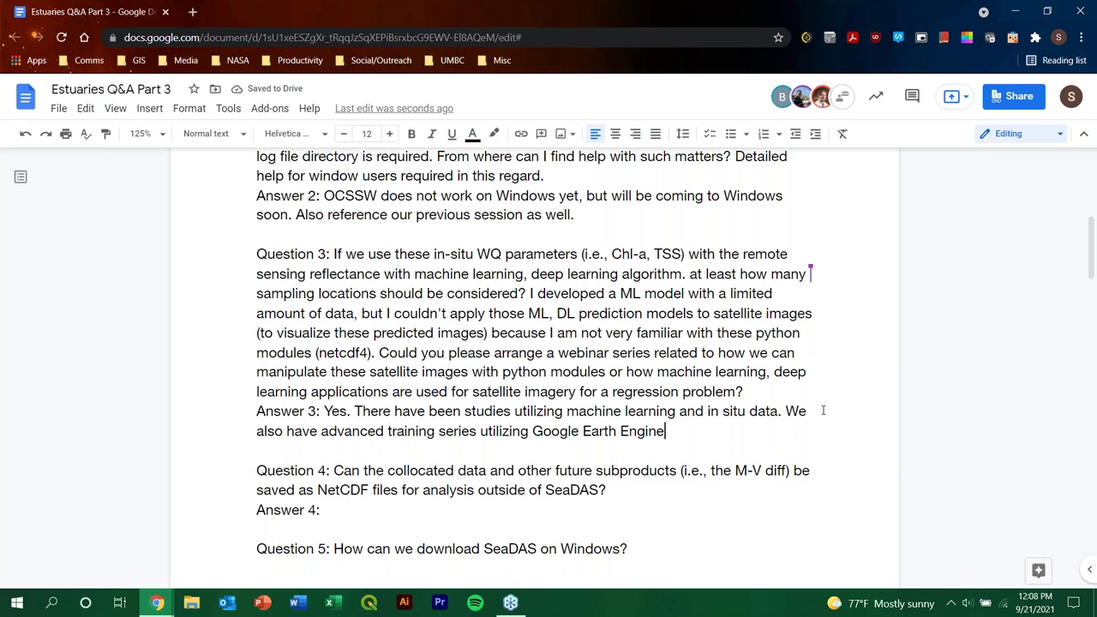
type("that  is a form of")
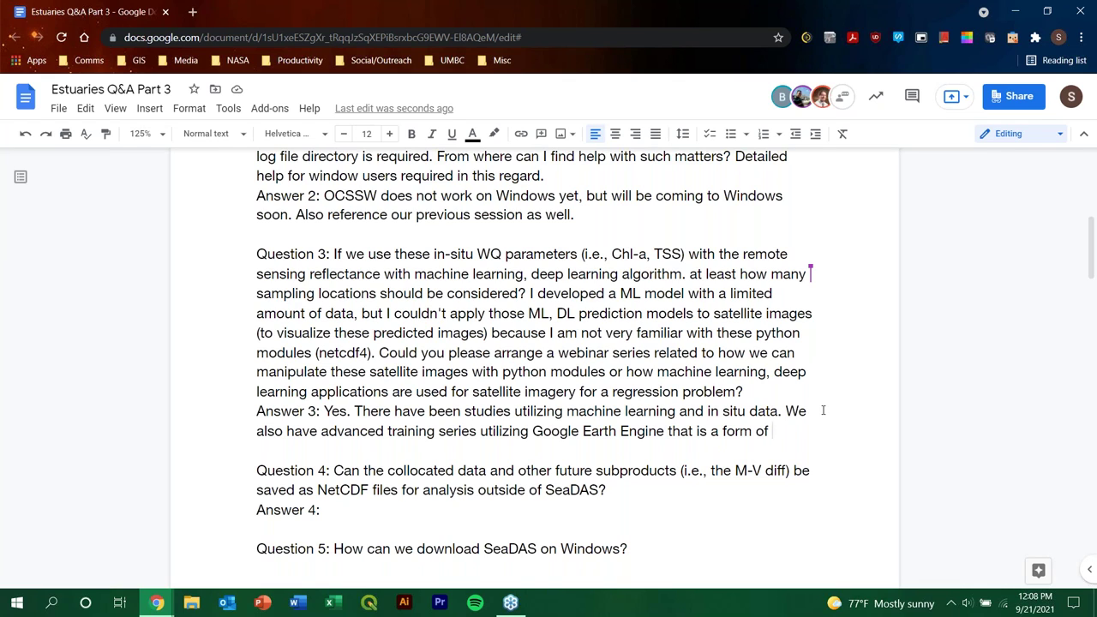
key("BackSpace")
key("BackSpace")
key("BackSpace")
key("BackSpace")
key("BackSpace")
key("BackSpace")
key("BackSpace")
key("BackSpace")
key("BackSpace")
key("BackSpace")
key("BackSpace")
key("BackSpace")
key("BackSpace")
key("BackSpace")
key("BackSpace")
key("BackSpace")
key("BackSpace")
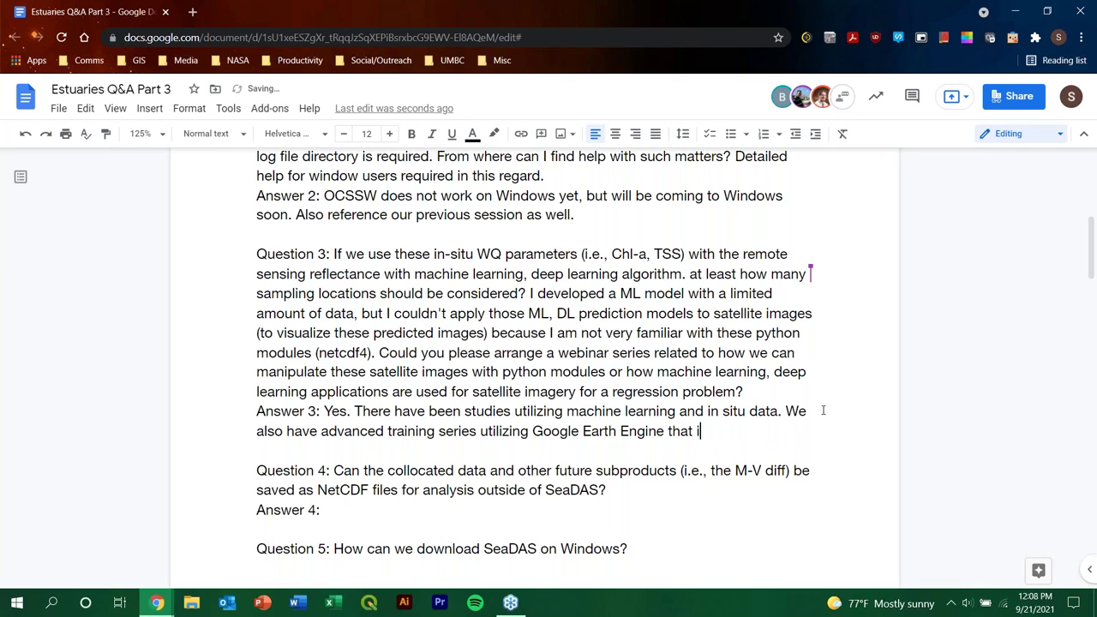
key("BackSpace")
type(". W")
key("BackSpace")
Add 'We will include a link to a paper in reference to this question.'.
type("There")
key("BackSpace")
key("BackSpace")
key("BackSpace")
key("BackSpace")
key("BackSpace")
key("BackSpace")
type("We will include a ")
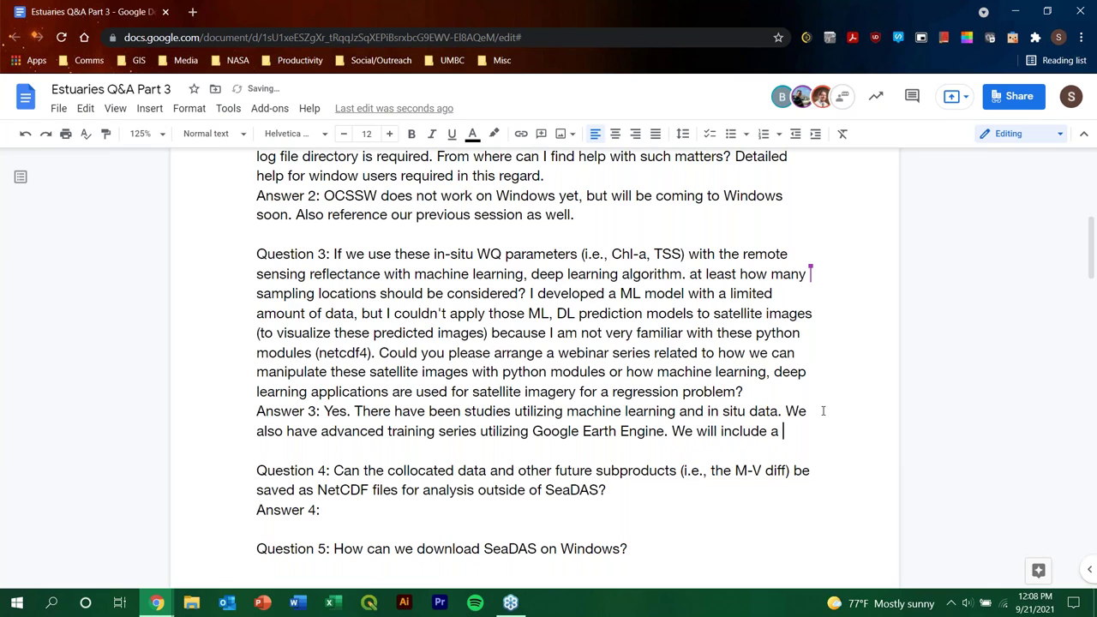
type("link to a ")
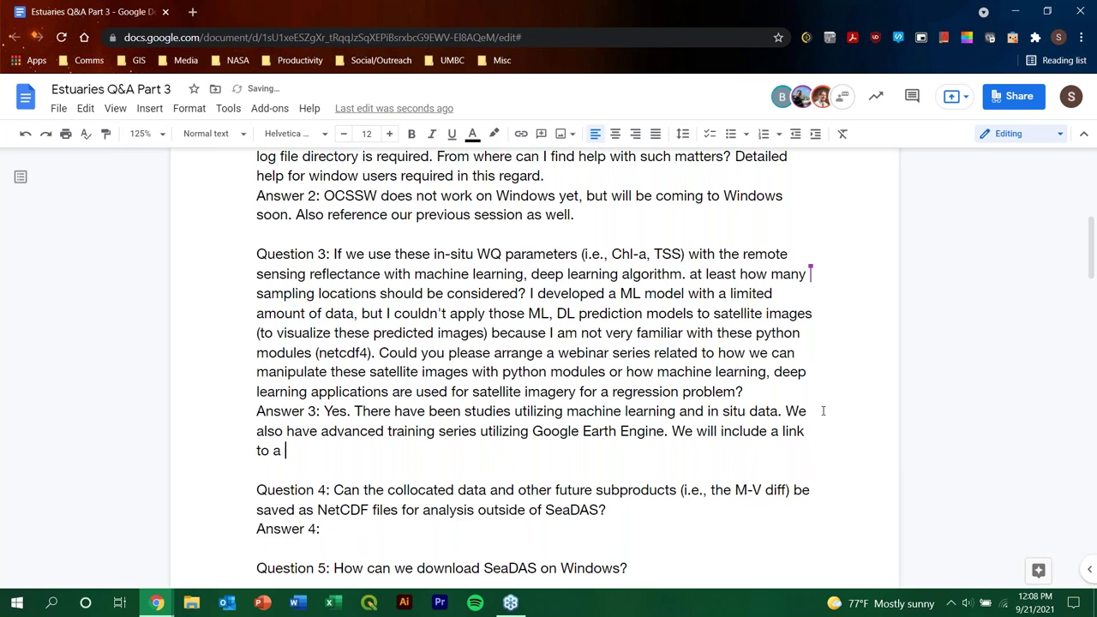
type("paper in refere")
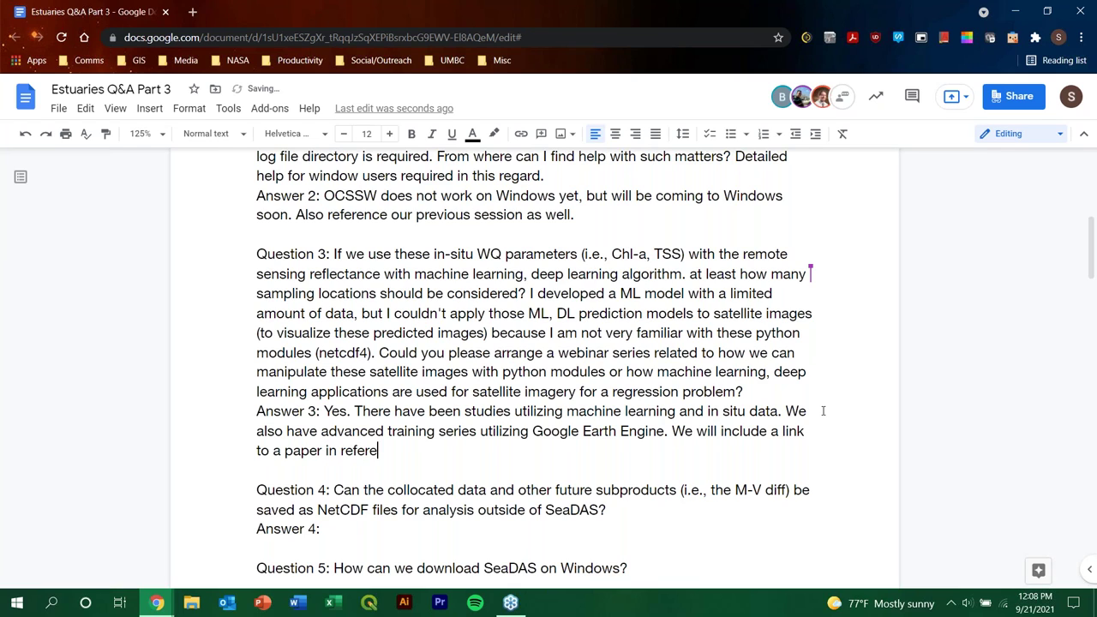
type("nce to this question.")
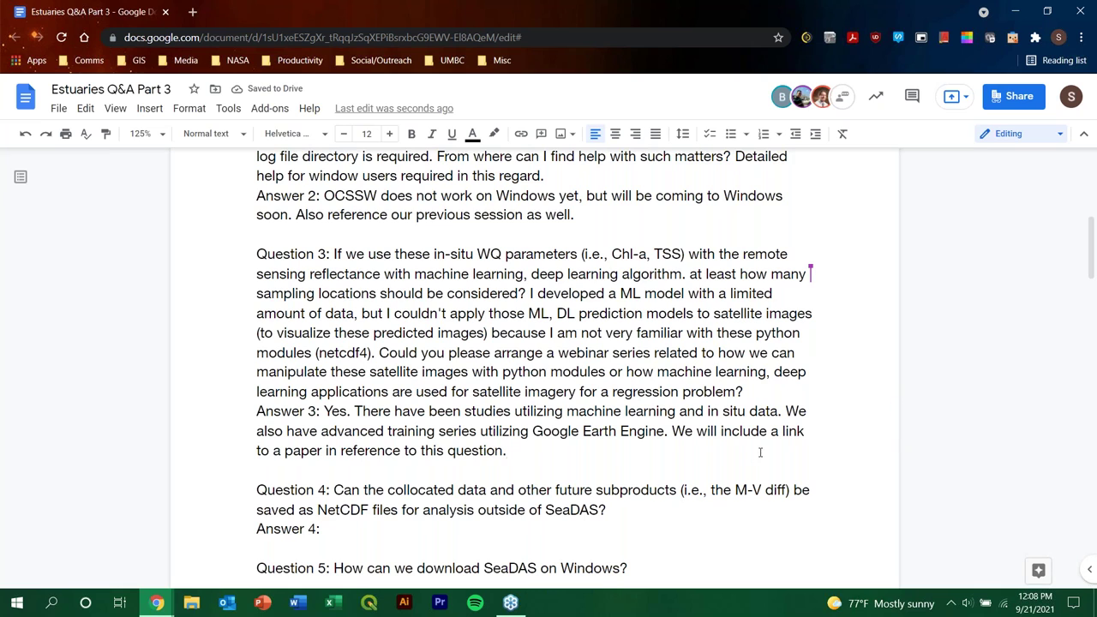
Place the cursor on the empty Answer 4 line and scroll down slightly.
left_click(348, 528)
scroll(771, 417, "down", 2)
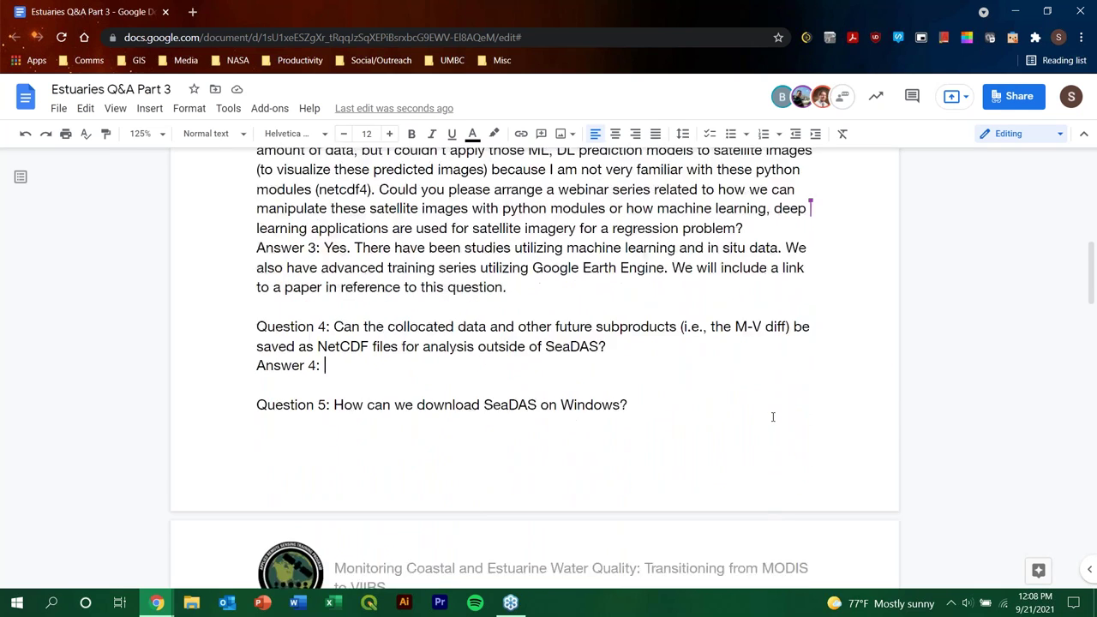
scroll(772, 417, "down", 1)
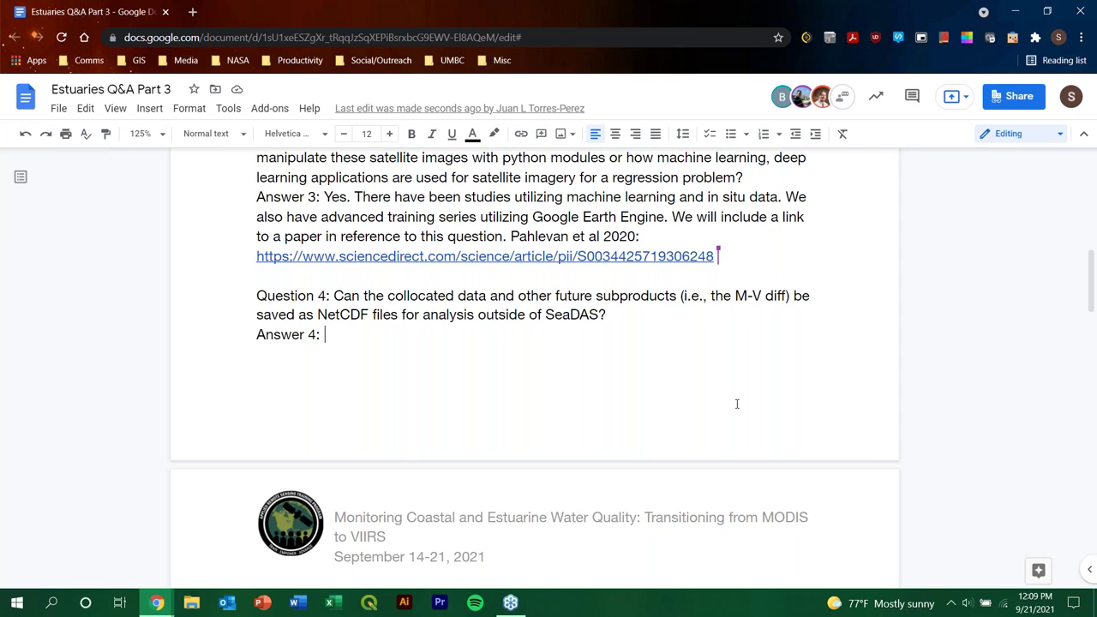
Type 'Regionally, those differences have to be analyzed and it is better to do your own colocation if you can.'.
type("If")
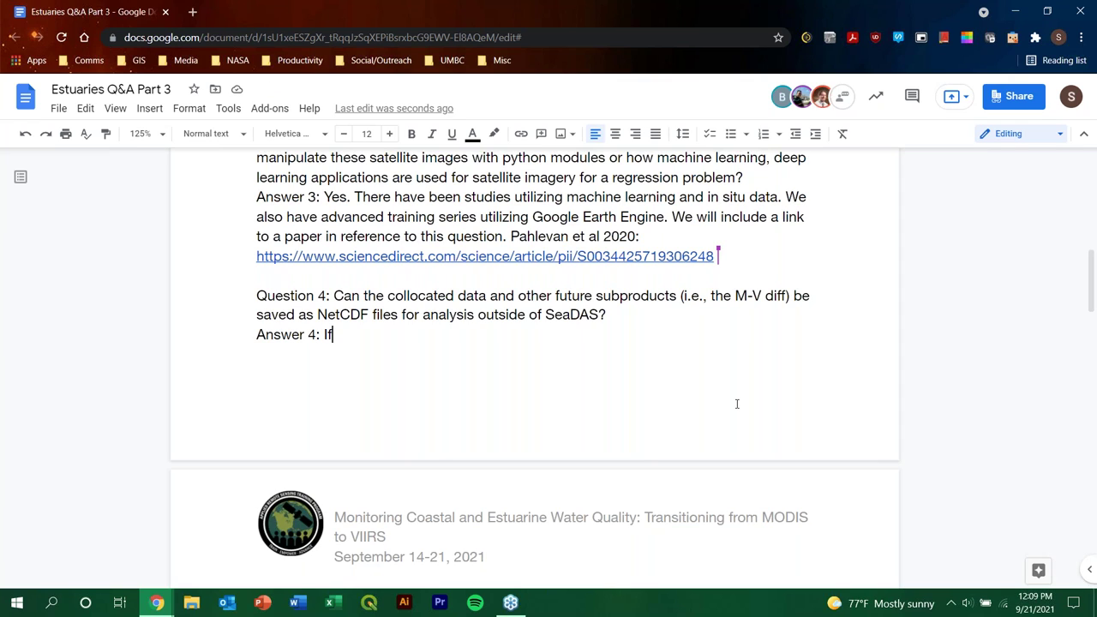
key("BackSpace")
key("BackSpace")
type("Regionally, those")
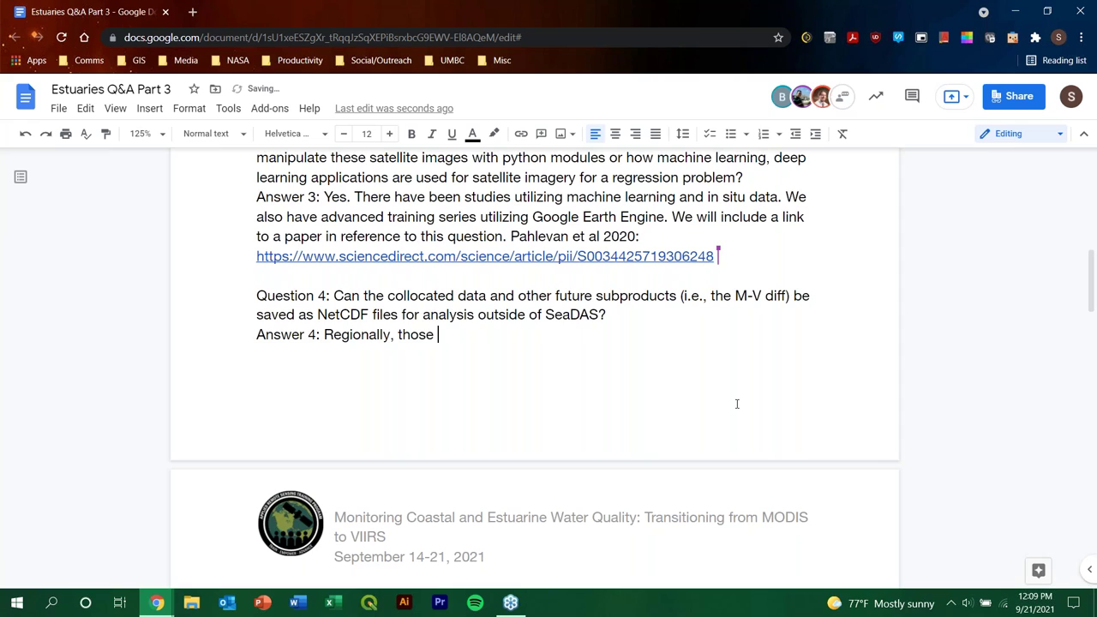
type(" differences hav ec")
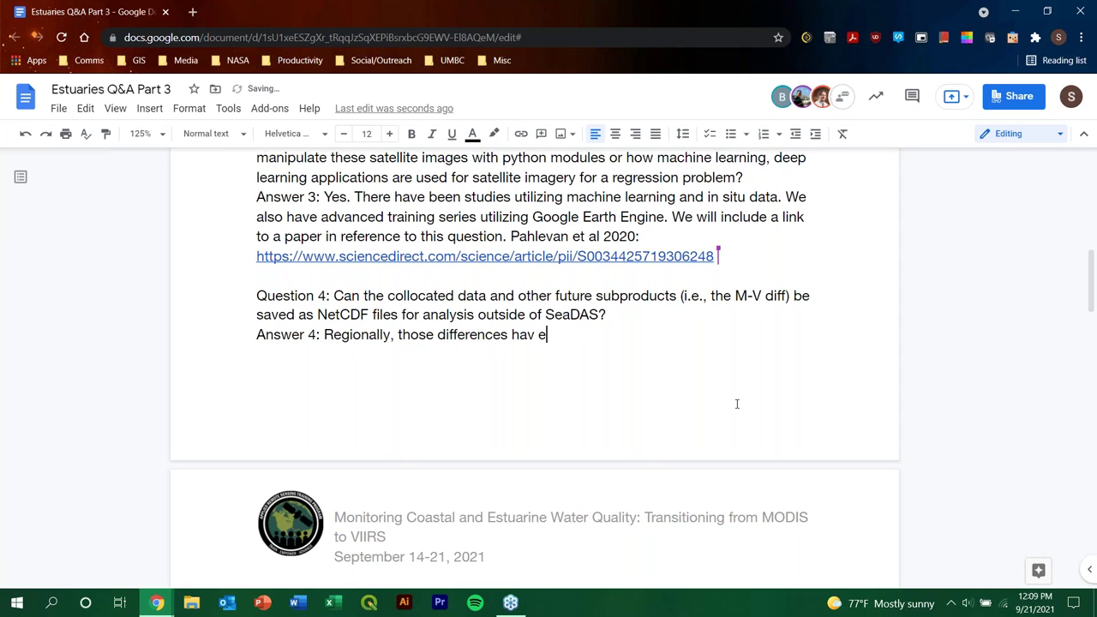
key("BackSpace")
key("BackSpace")
key("BackSpace")
type("e to be an")
type("al")
type("yse")
key("BackSpace")
key("BackSpace")
type("zi")
type("ed and ")
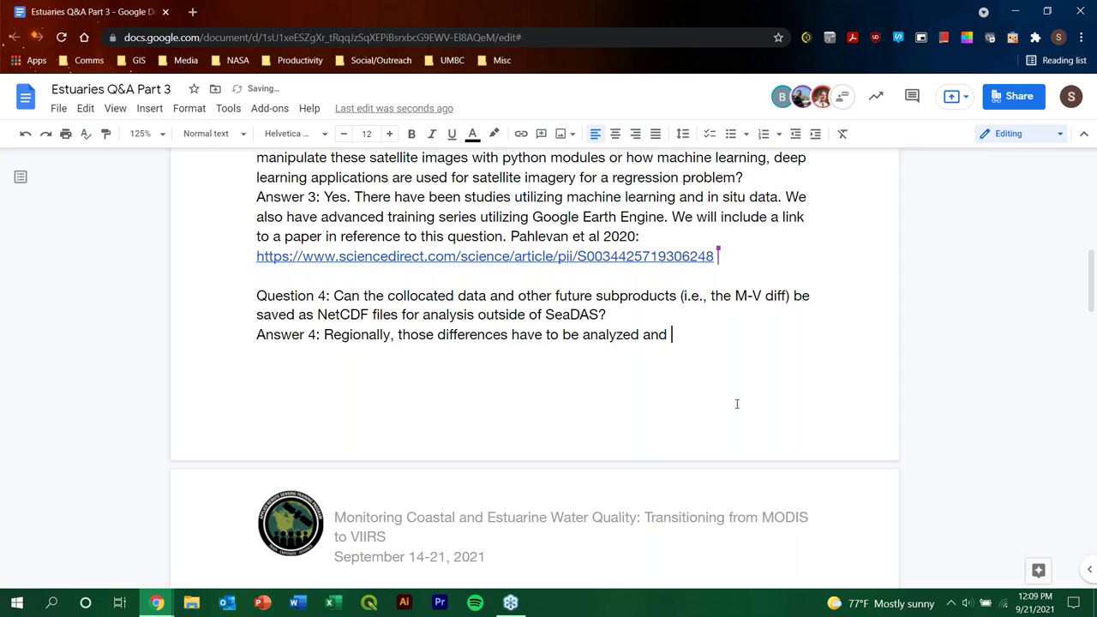
type("it is better to do ")
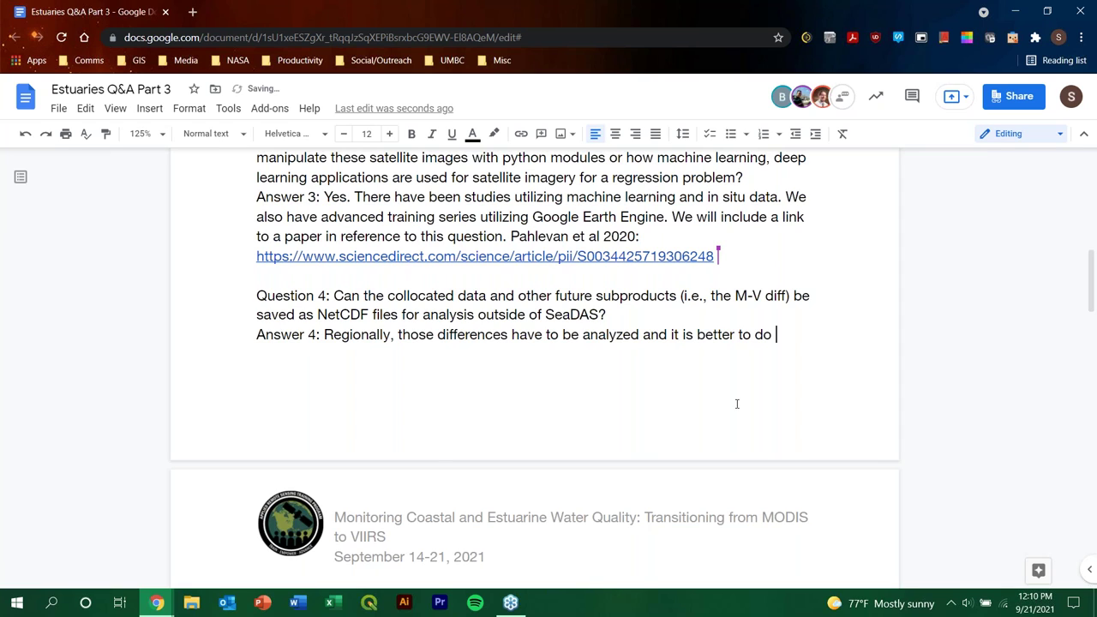
type("your own coloca")
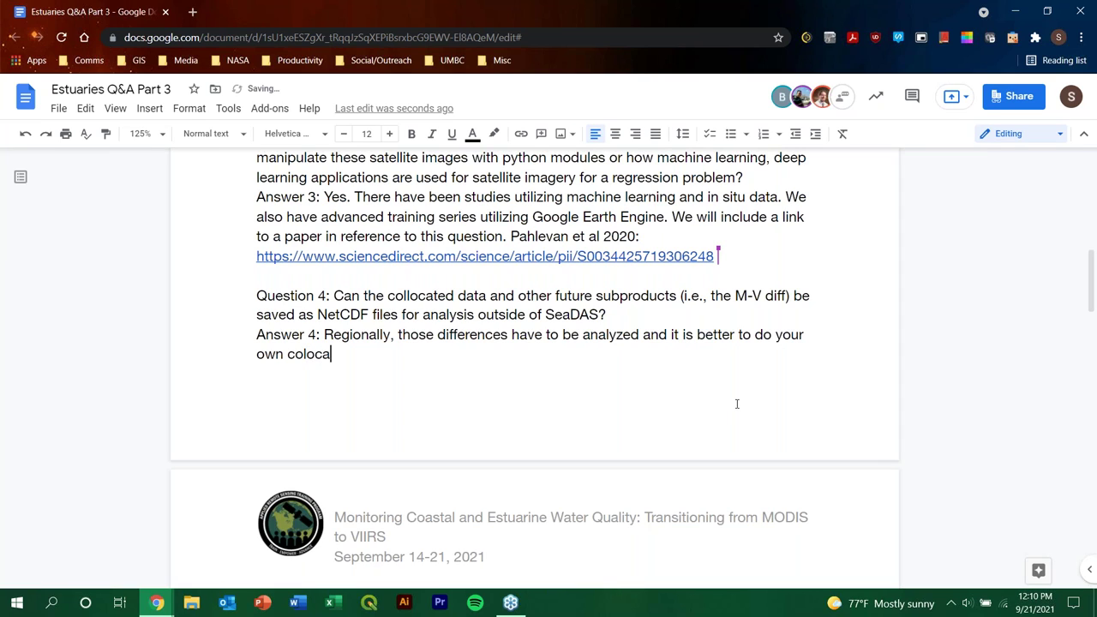
type("tion if yo")
key("BackSpace")
type("u can.")
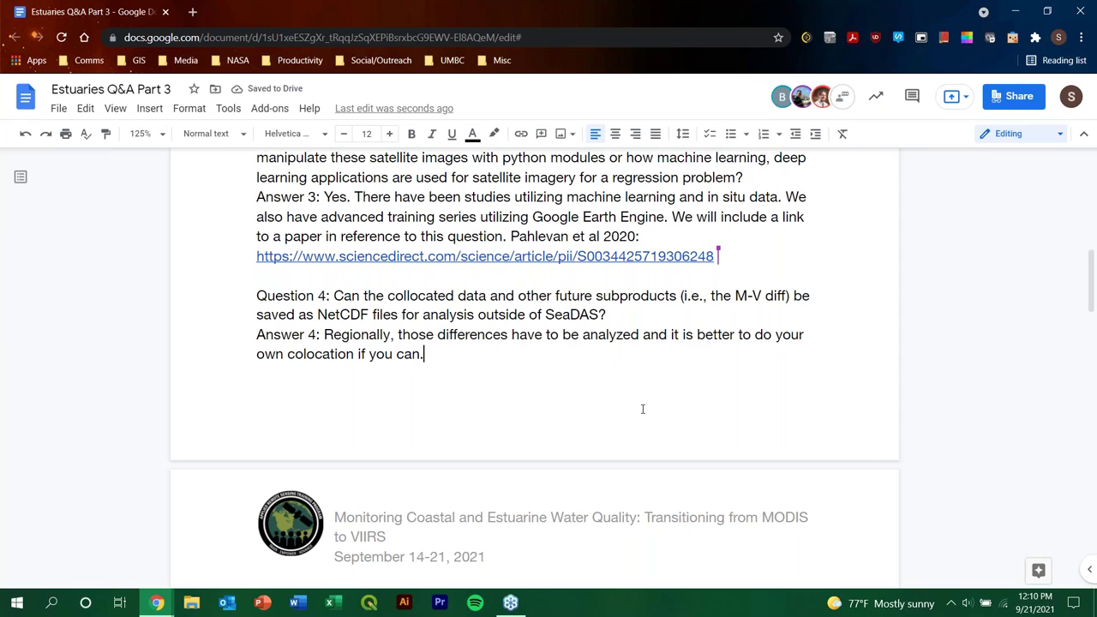
Add 'On SeaDAS itself, there should be a link where you can export data into NetCDF format.'.
type("On S")
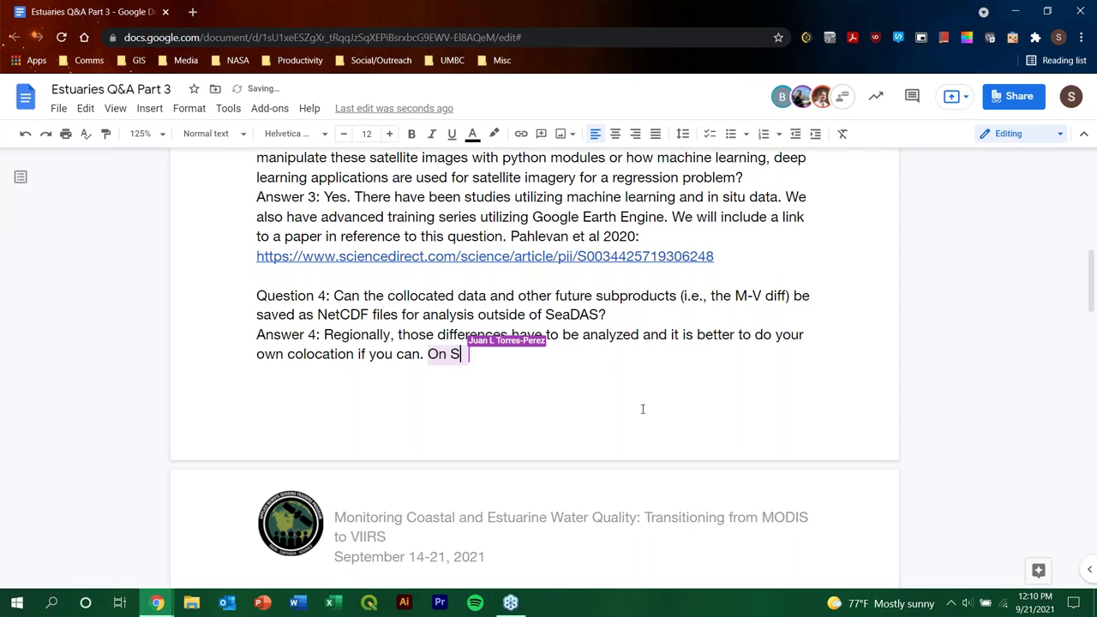
type("eaDS")
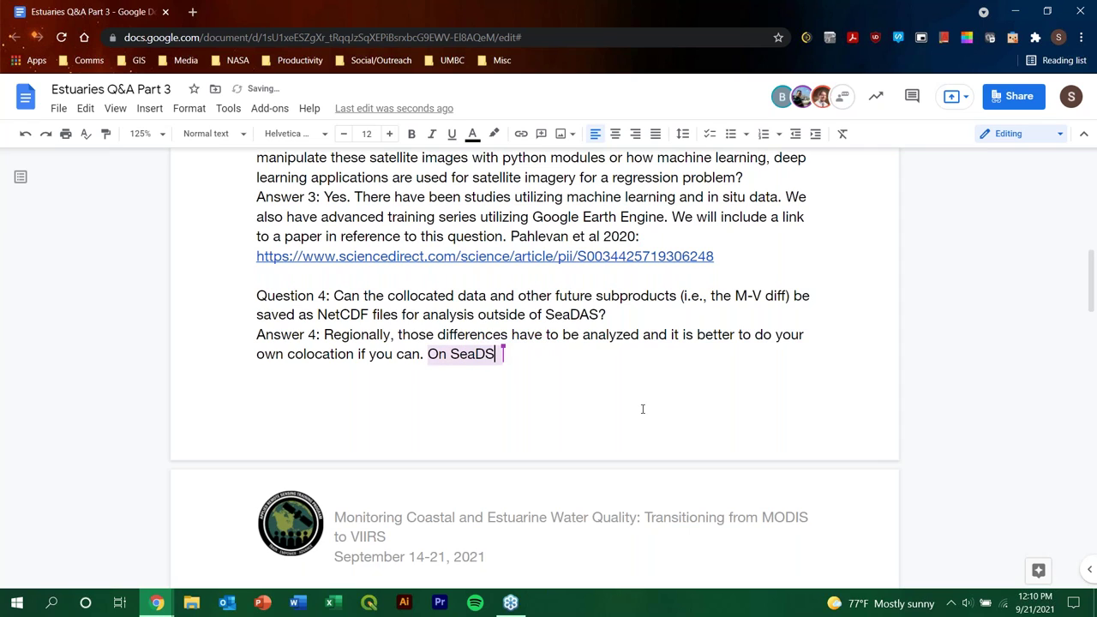
key("BackSpace")
type("as")
key("BackSpace")
key("BackSpace")
type("AS itself,")
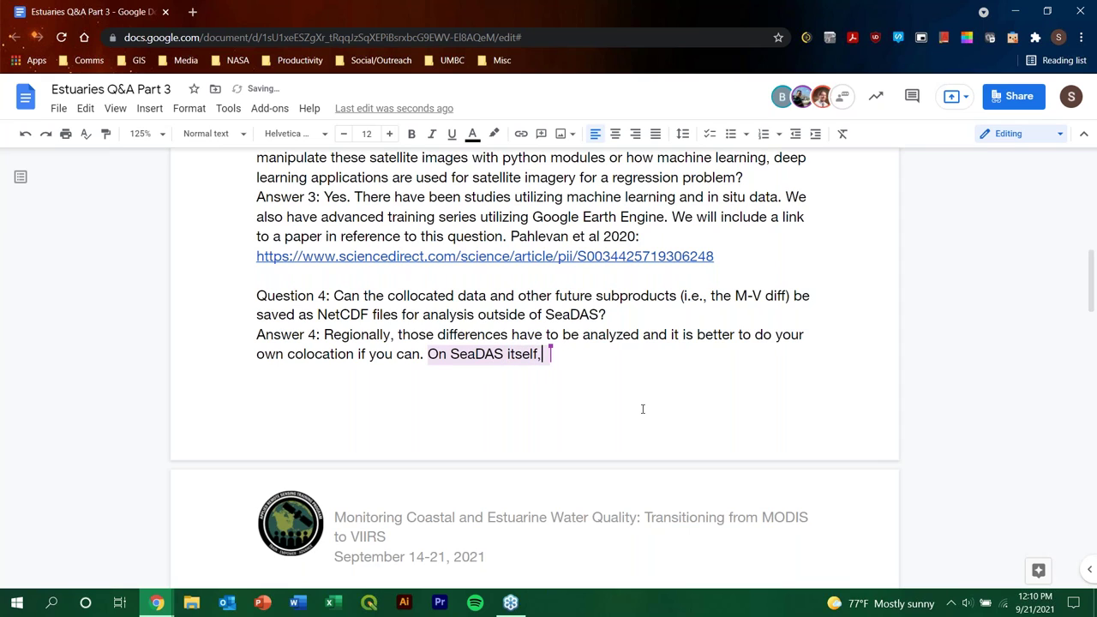
type(" there sho")
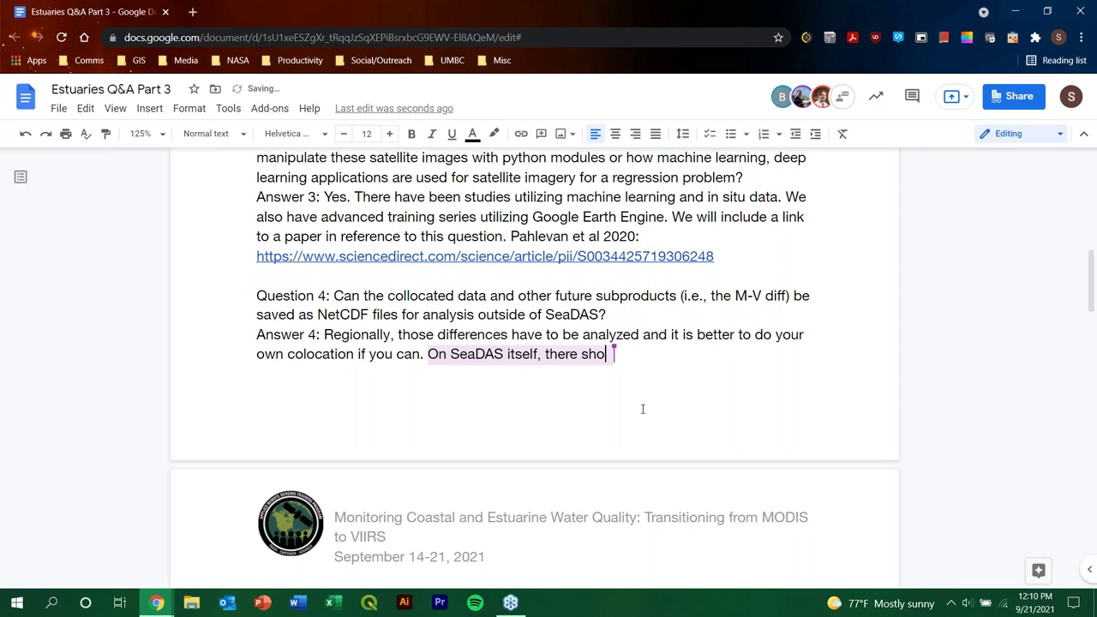
type("uld be a l")
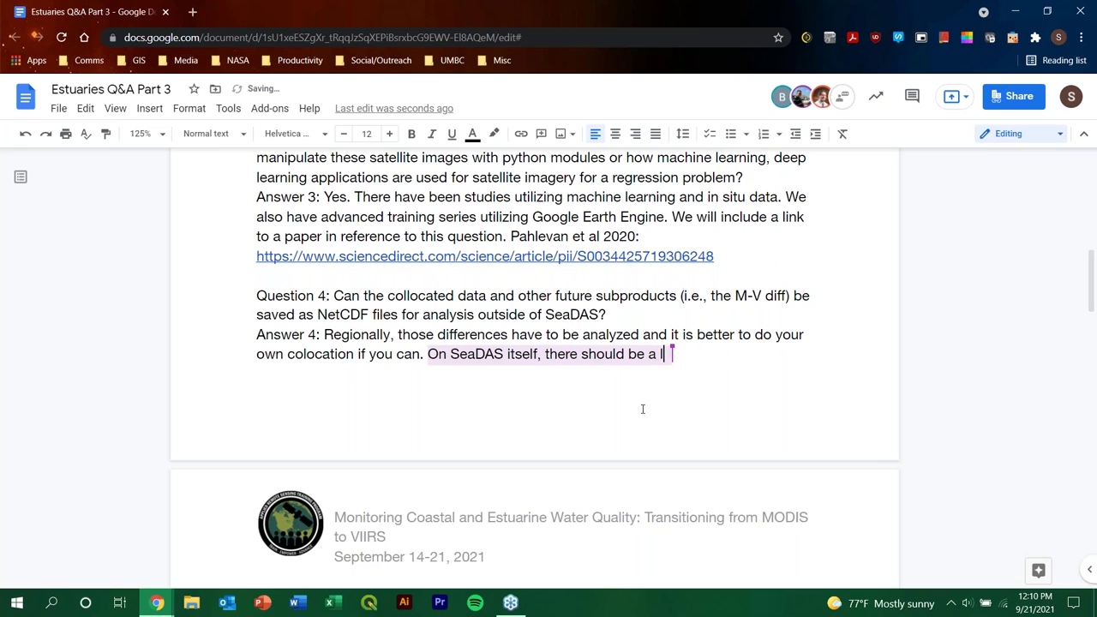
type("ink where ")
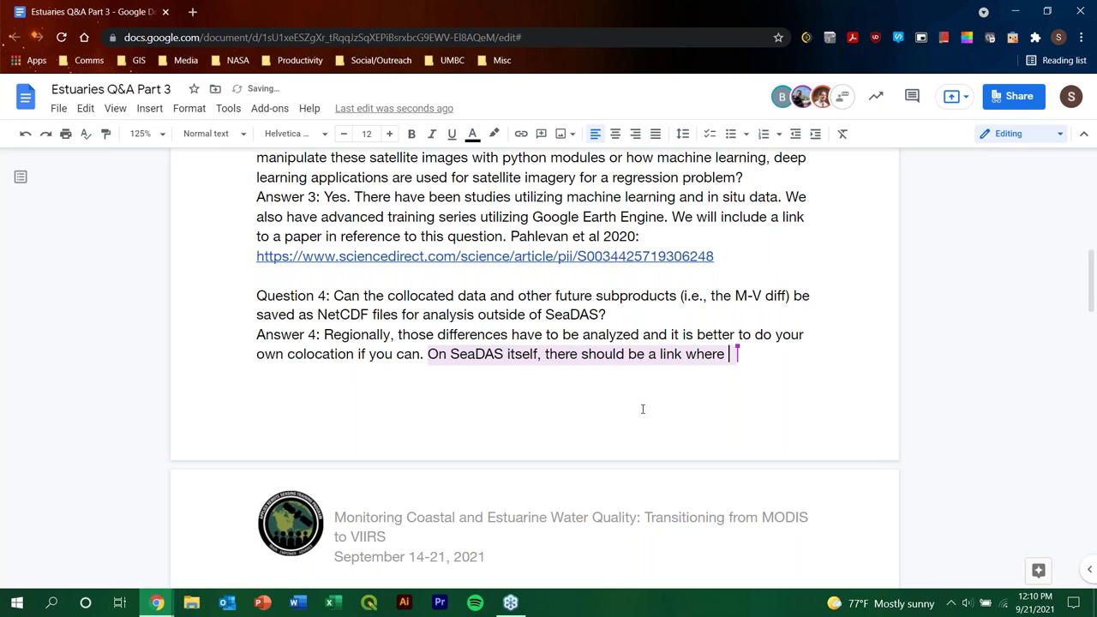
type("you can e")
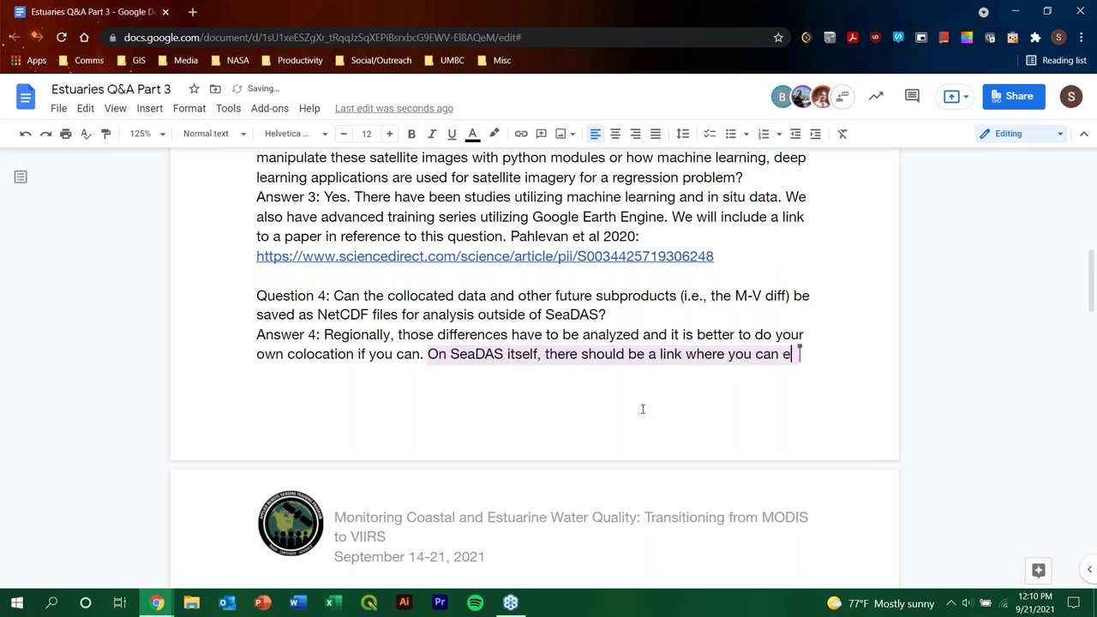
type("xport data nito")
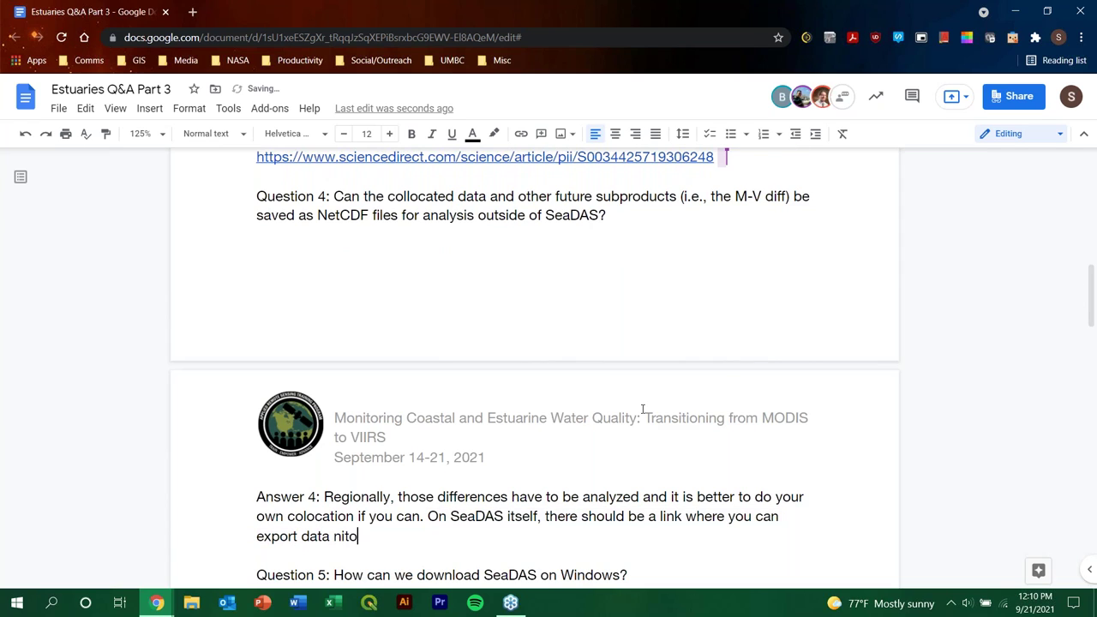
key("BackSpace")
key("BackSpace")
key("BackSpace")
key("BackSpace")
type("into NetCDF format.")
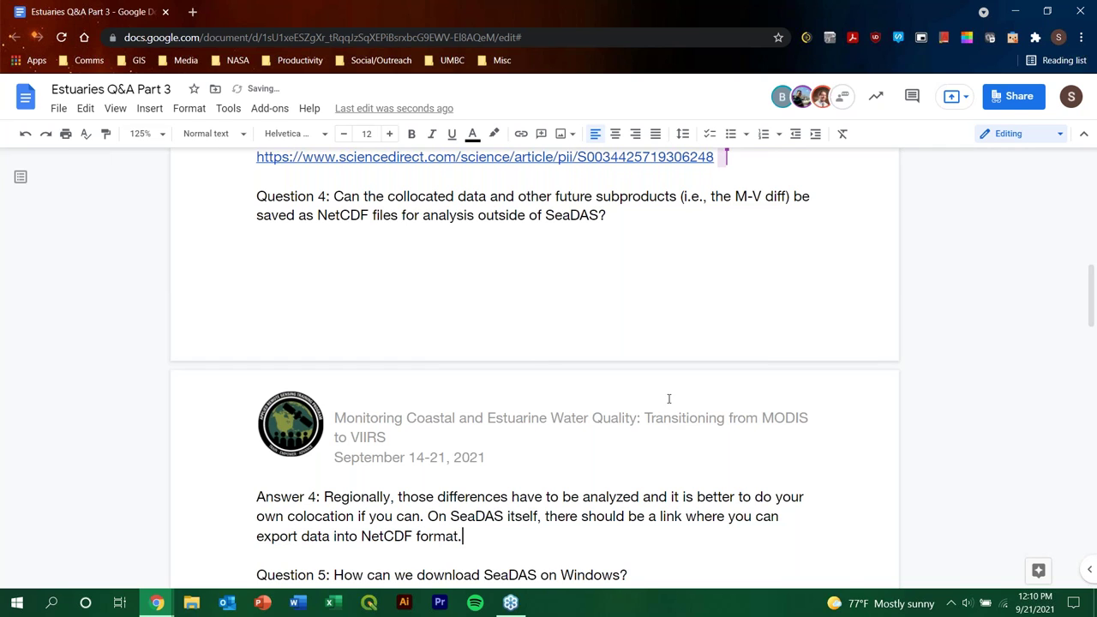
scroll(676, 397, "down", 1)
scroll(677, 398, "down", 2)
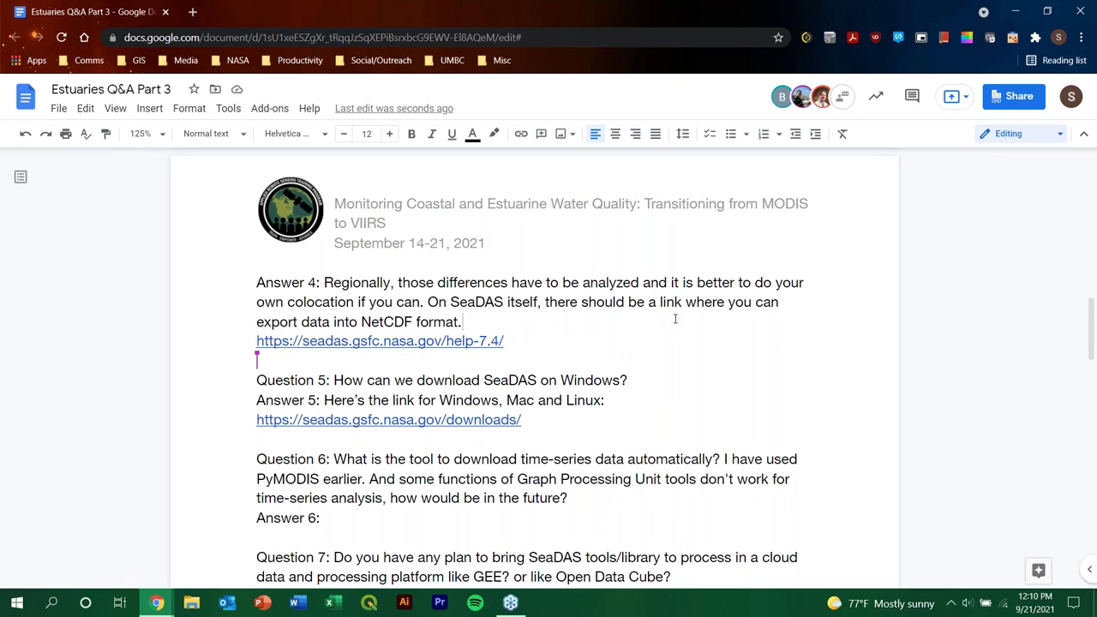
left_click(552, 419)
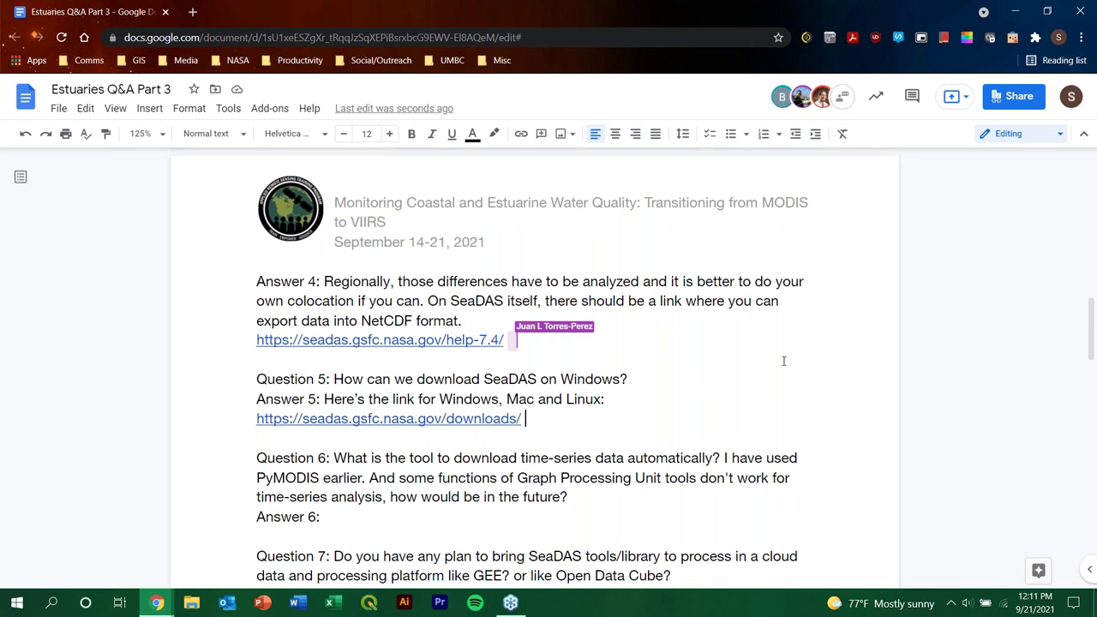
Begin Answer 6 with 'You can download a time series of imagery within SeaDAS'.
scroll(388, 434, "down", 2)
left_click(369, 373)
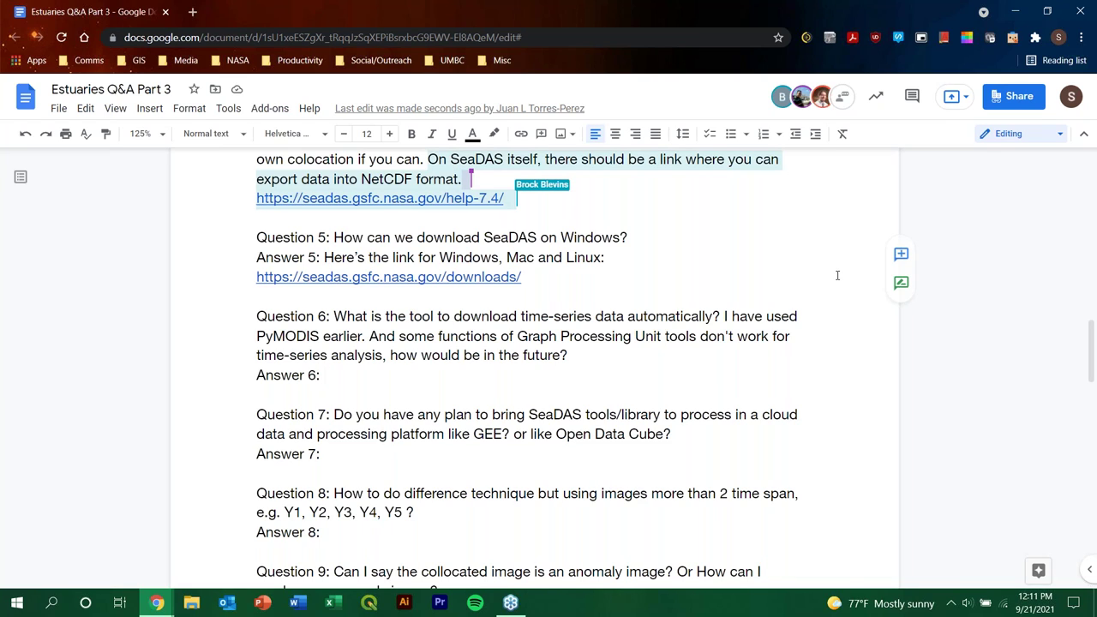
type("You v")
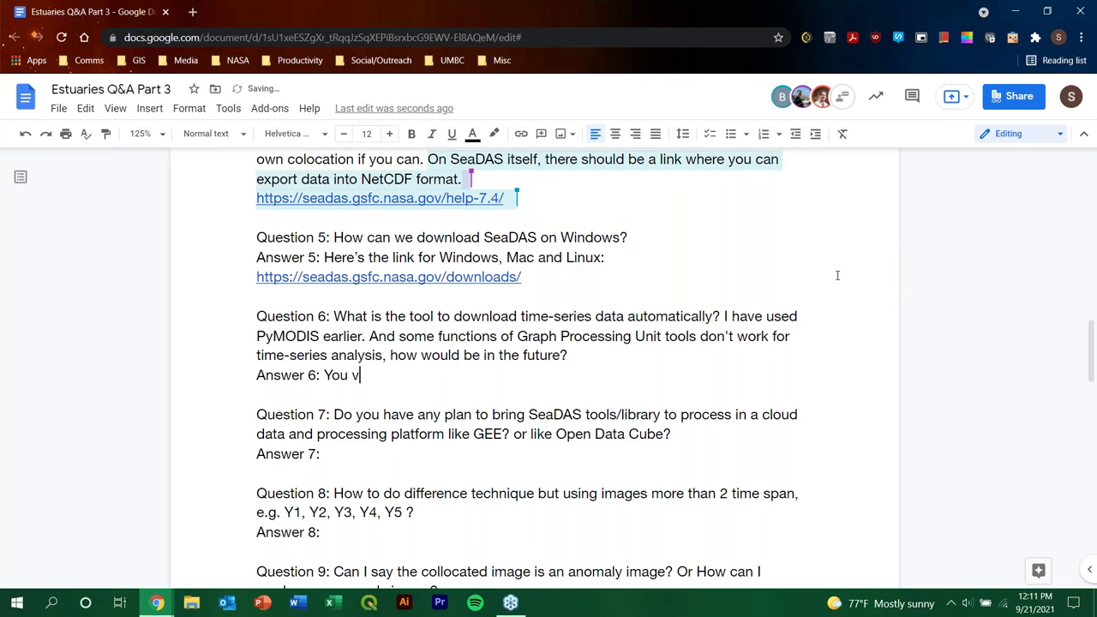
key("BackSpace")
type("can download ")
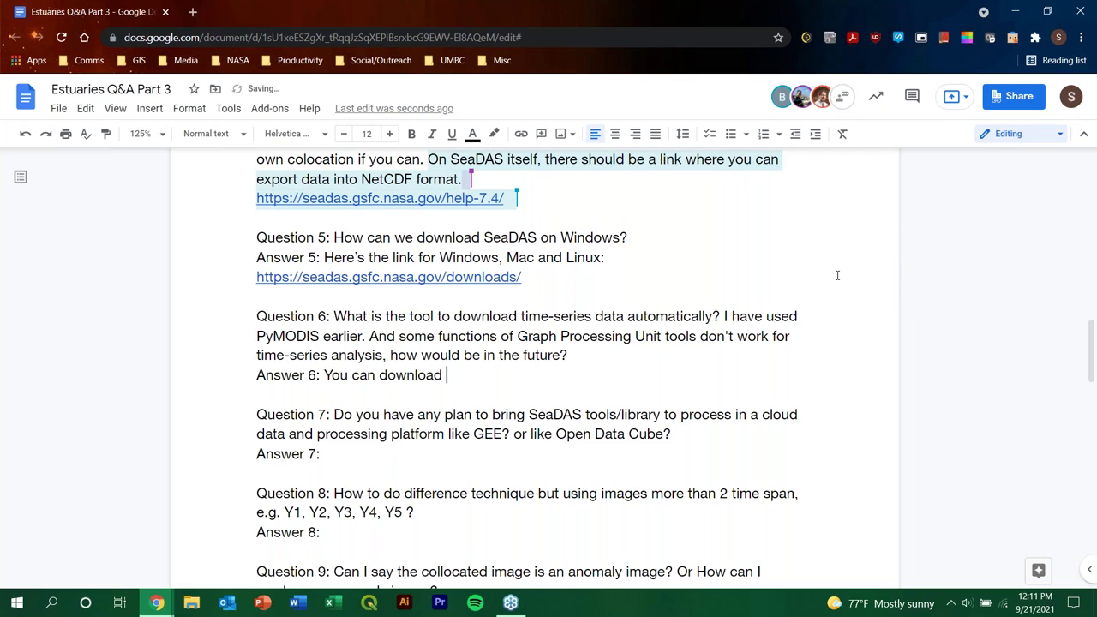
type("a ")
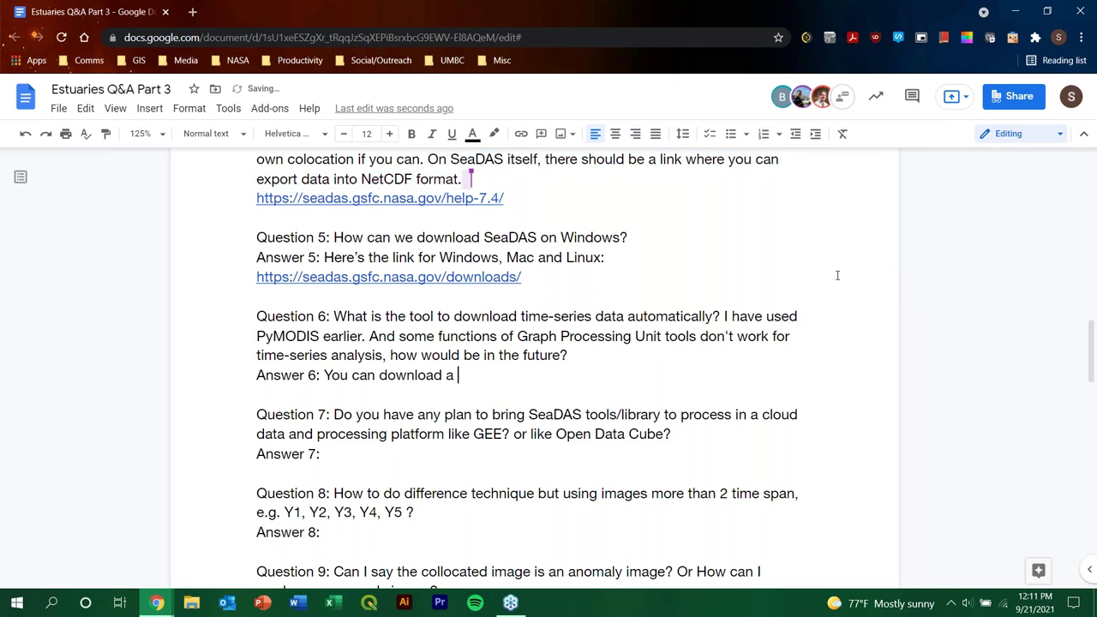
type("time series of imagery")
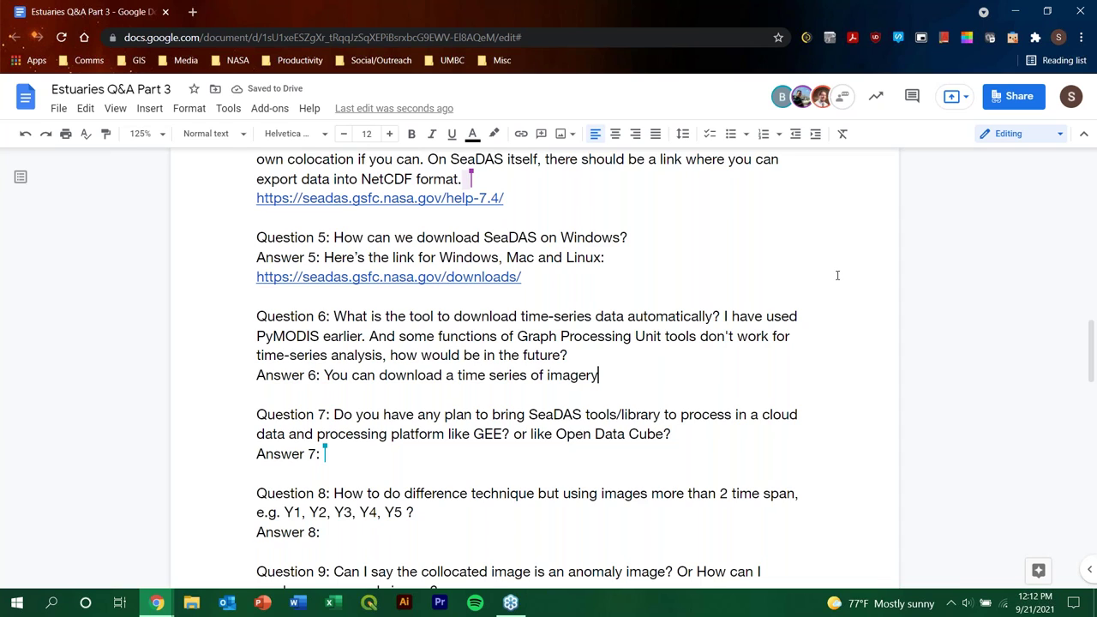
type("within SeaDAS")
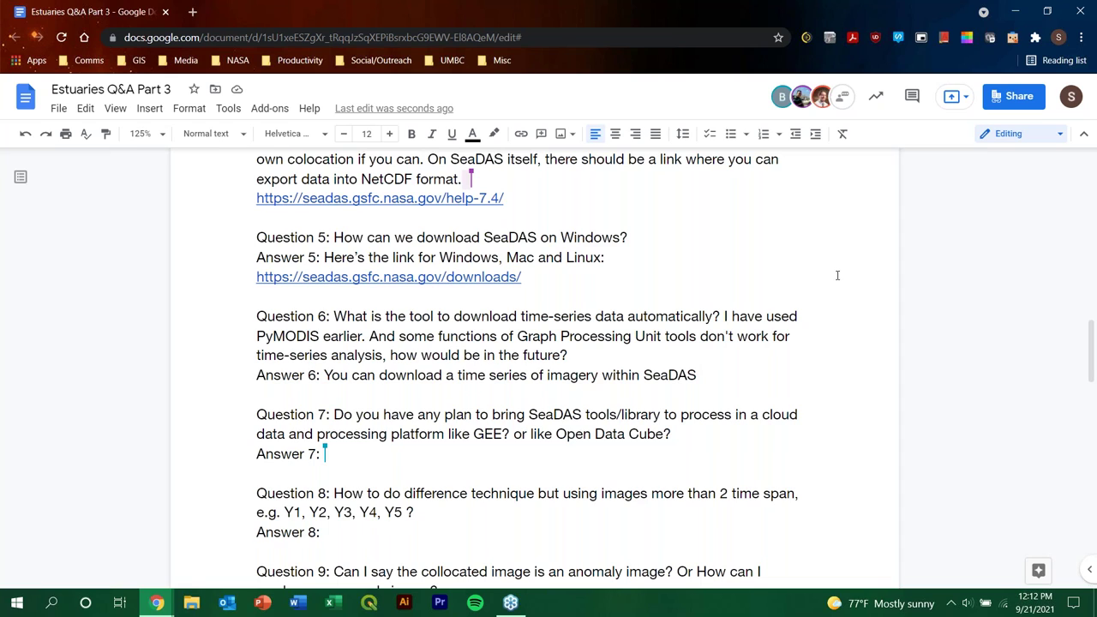
Finish the sentence with 'through programming and through a toolbox on OCSSW.'.
type("th")
key("BackSpace")
key("BackSpace")
type("through a")
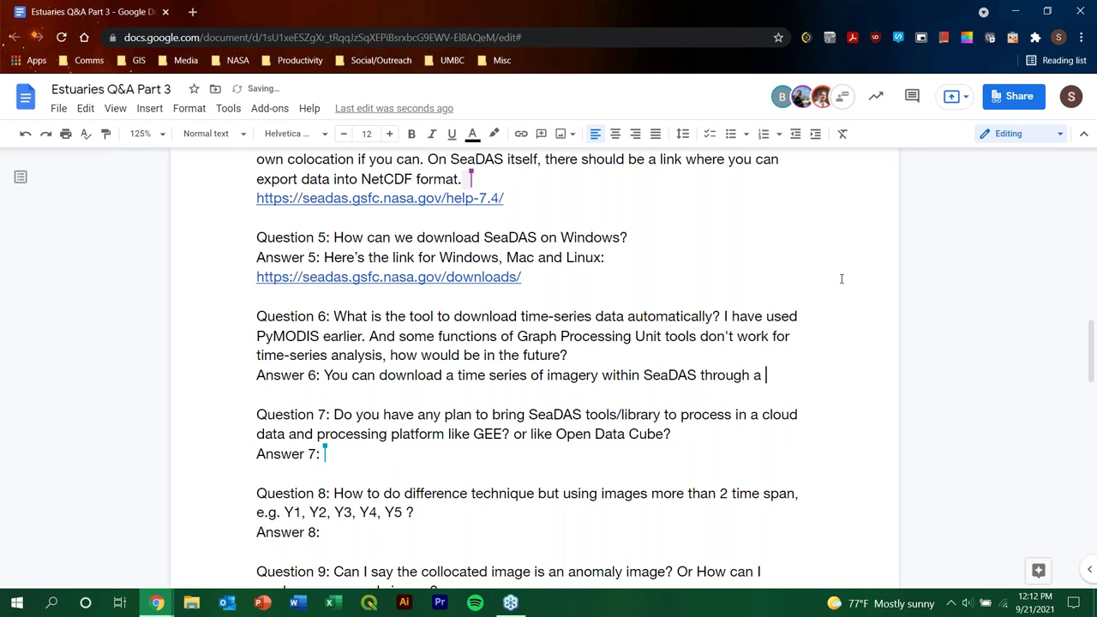
key("BackSpace")
key("BackSpace")
type("programming and")
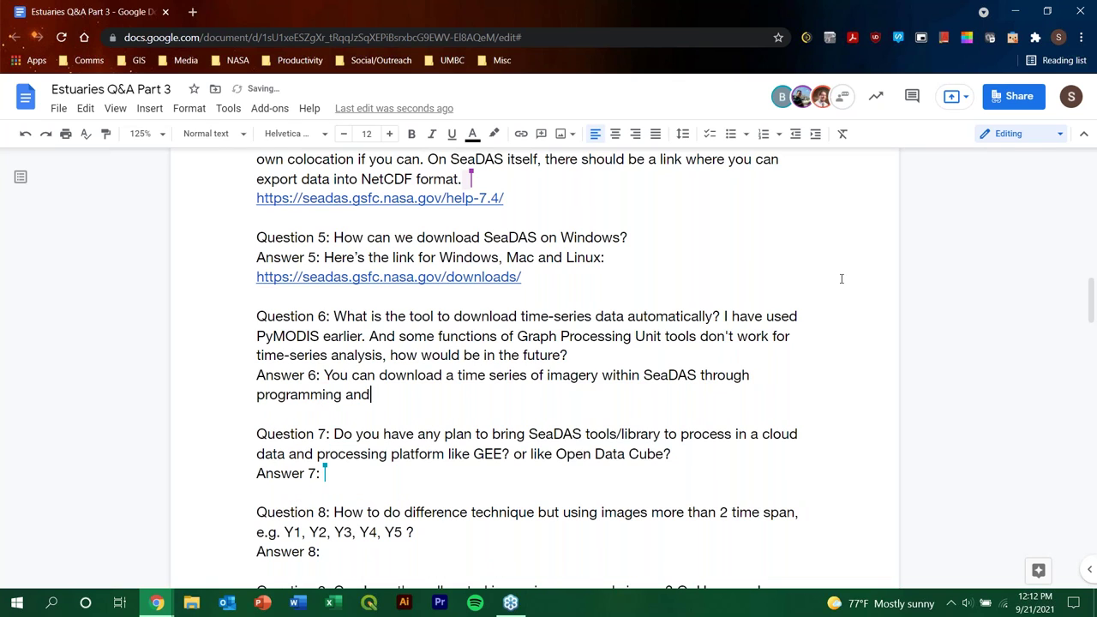
type(" O")
key("BackSpace")
type("a")
key("BackSpace")
type("through a toolbo")
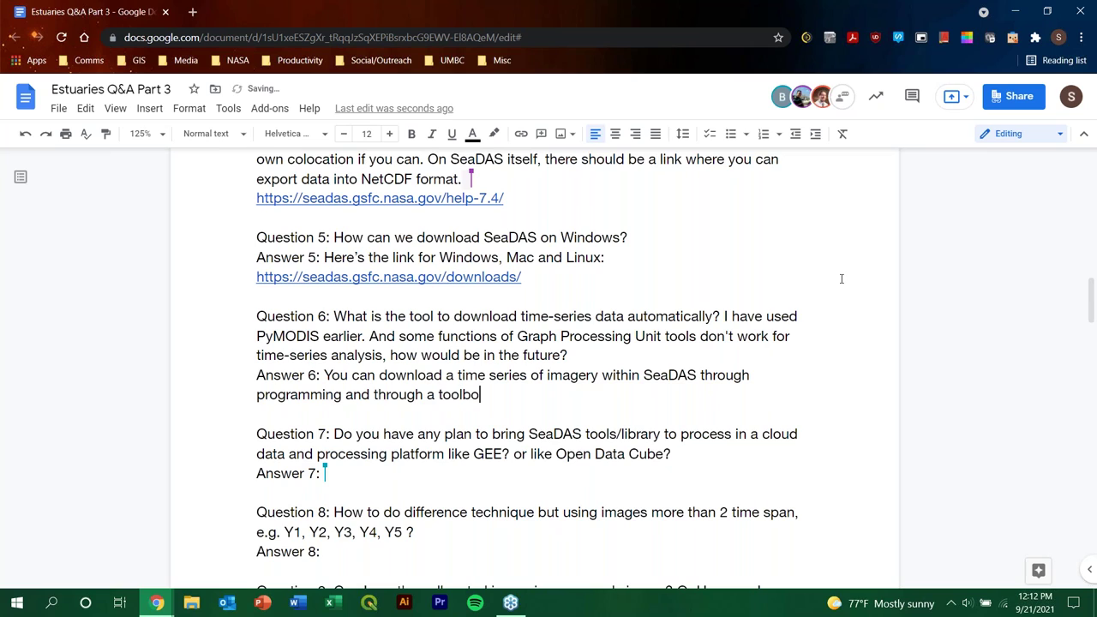
type("x on OCSSW.")
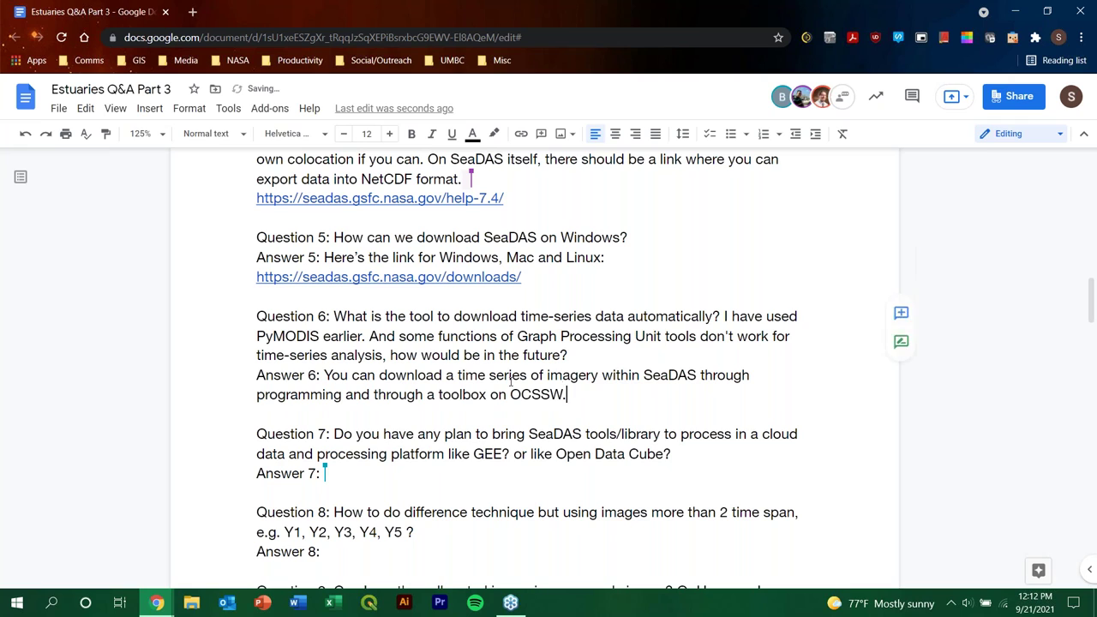
scroll(415, 405, "down", 1)
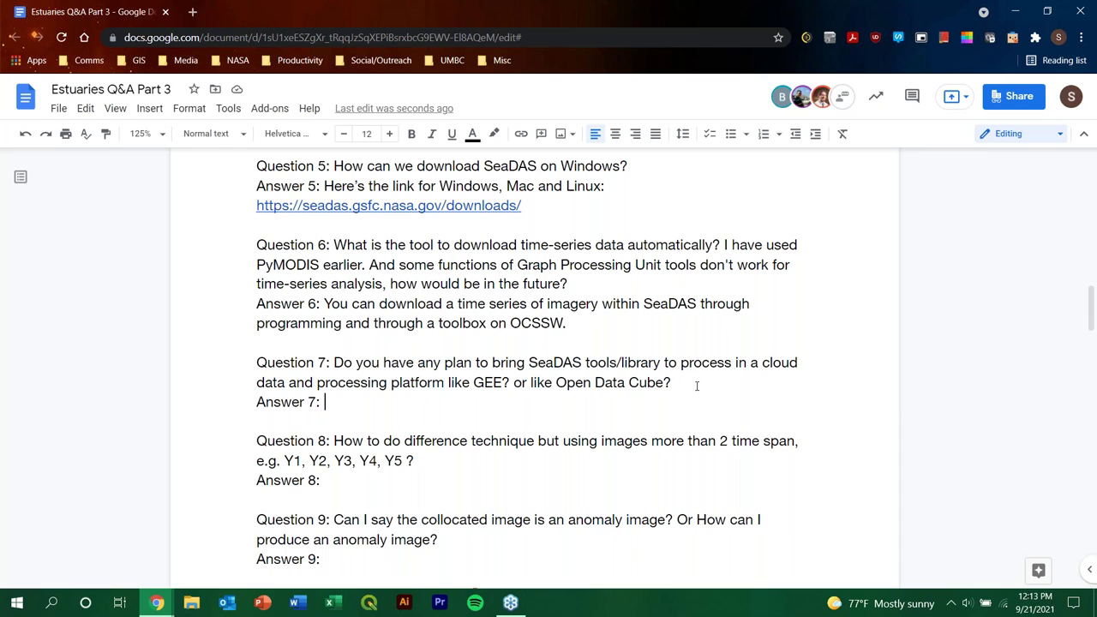
Write 'We will look further into this question.' as Answer 7, accepting the autocomplete suggestion.
type("We will ge")
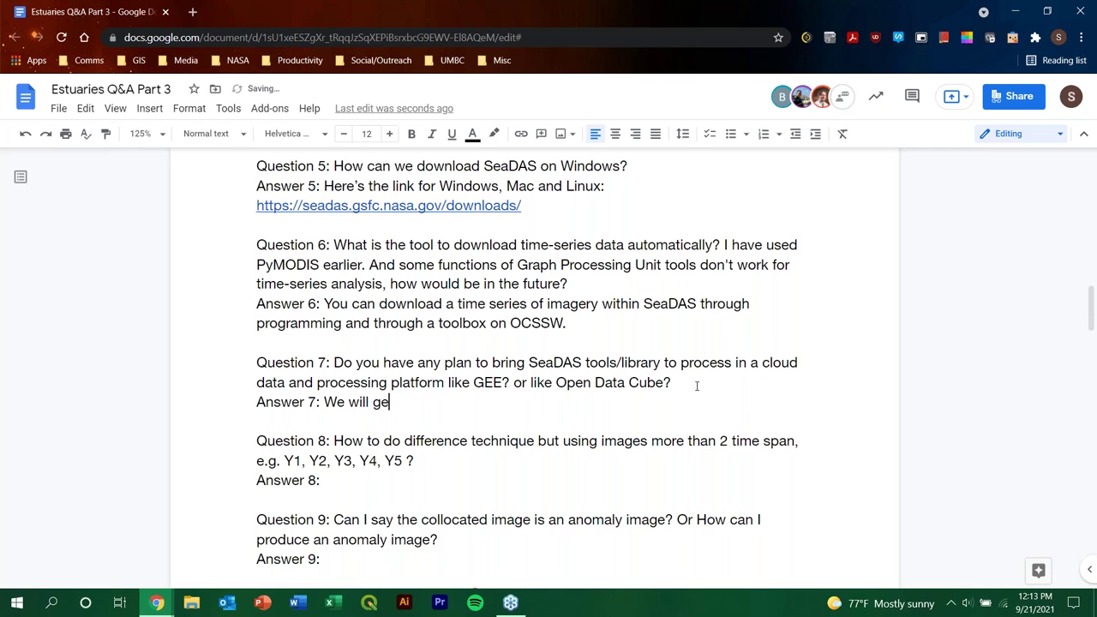
key("BackSpace")
key("BackSpace")
type("look")
type("in")
key("BackSpace")
key("BackSpace")
type("furthe")
key("BackSpace")
type("er")
key("Tab")
type("this question.")
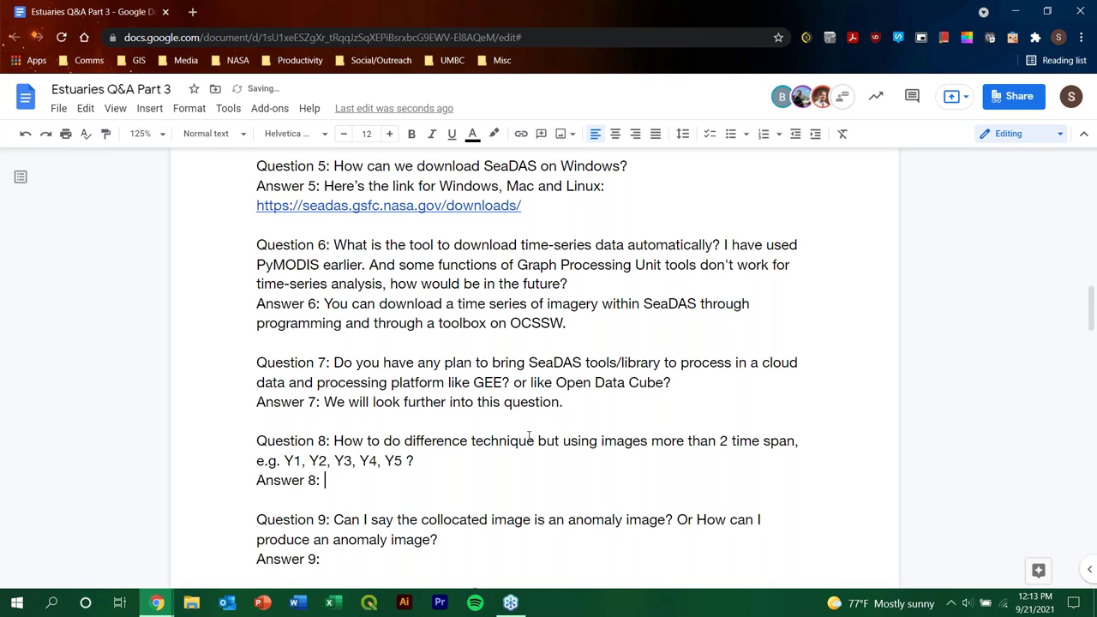
Type 'You can take the mean of all years and see how that compares to each individual year.'.
scroll(948, 340, "down", 1)
scroll(947, 340, "down", 2)
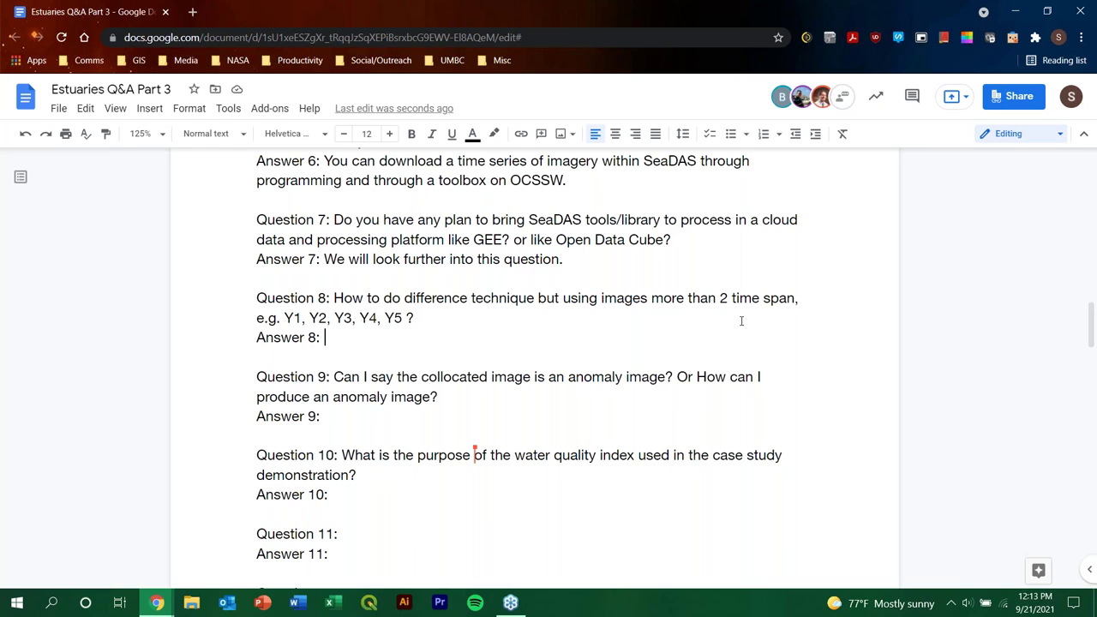
type("You can ")
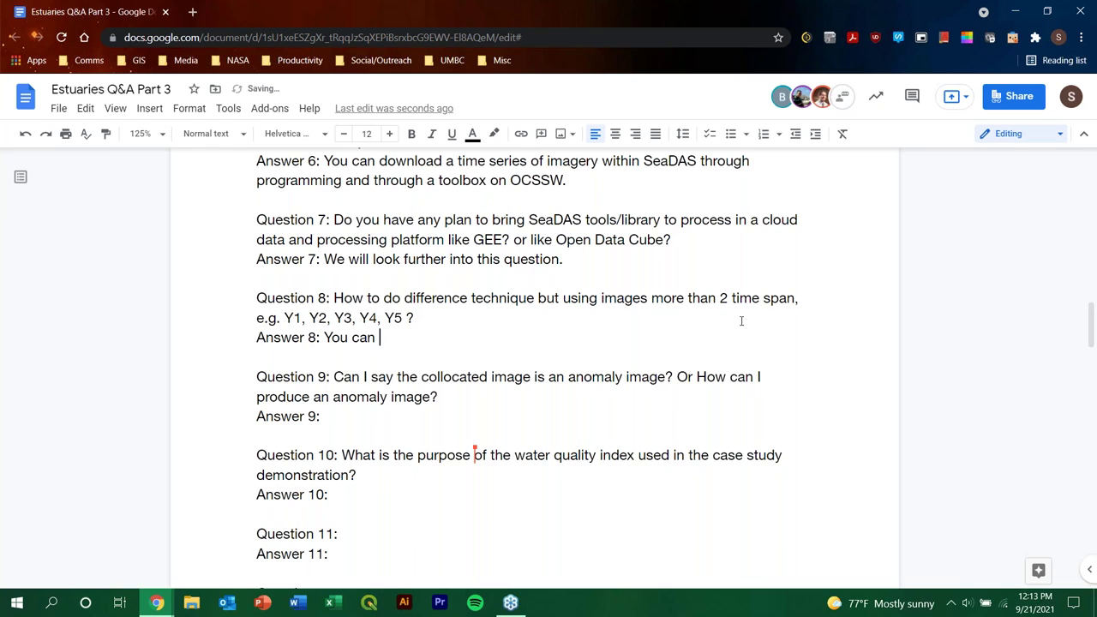
type("take the mean")
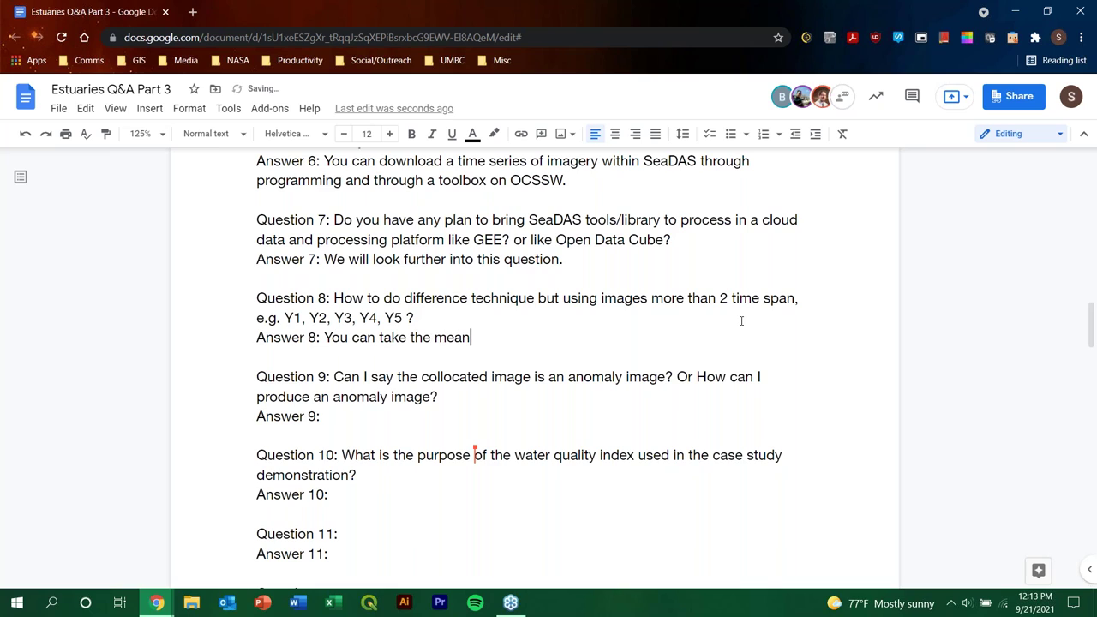
type(" of all years and ")
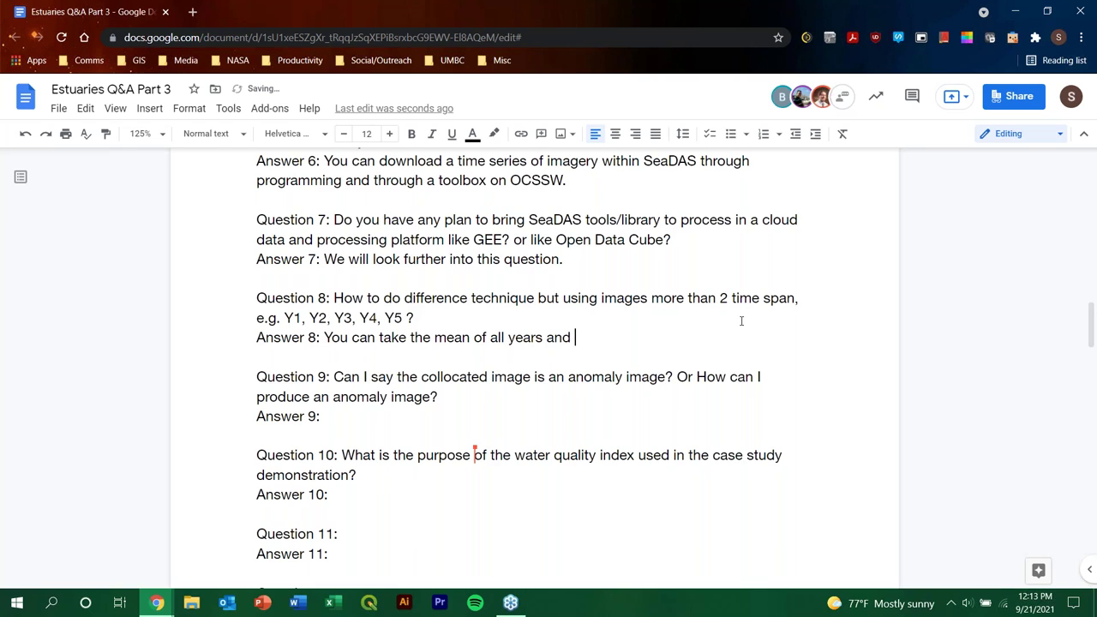
type("see how that compares o")
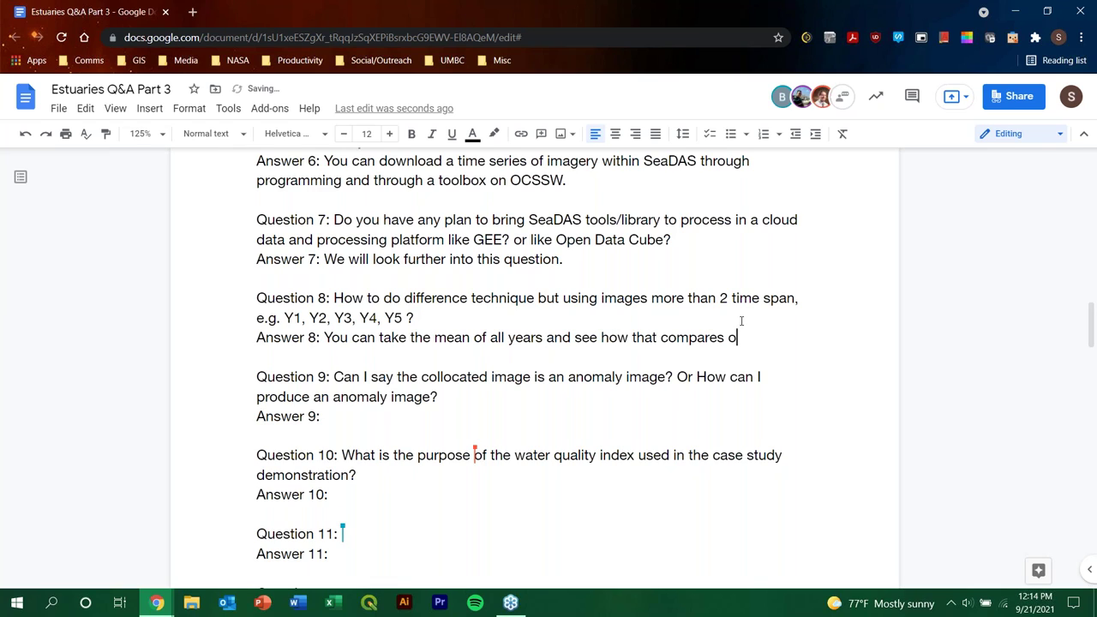
key("BackSpace")
type("to each individual year")
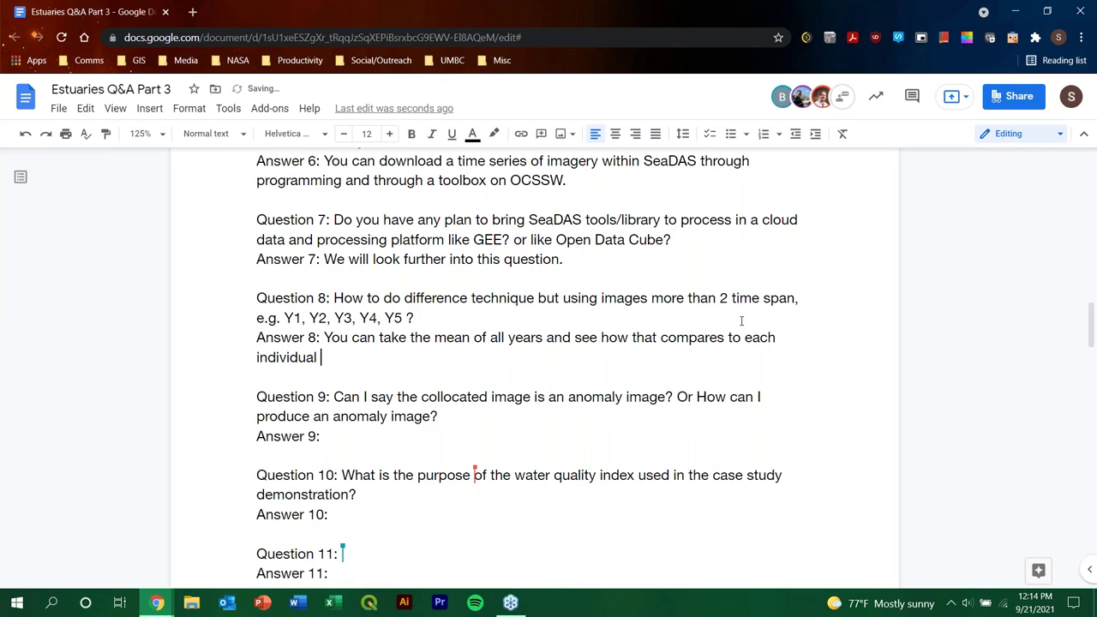
type(". You can also ")
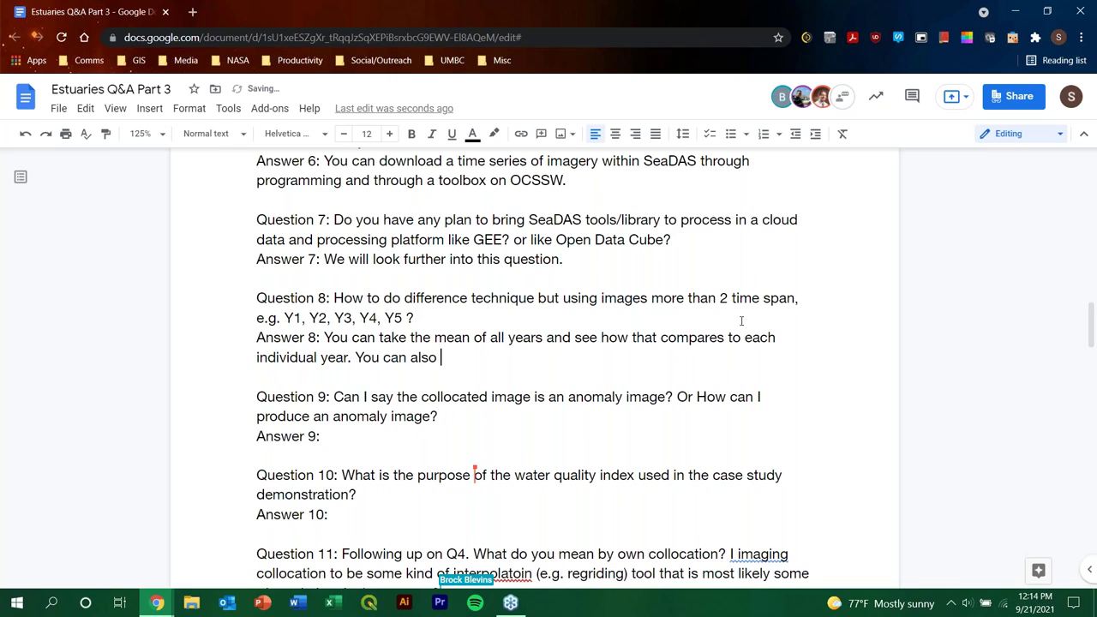
type("anal")
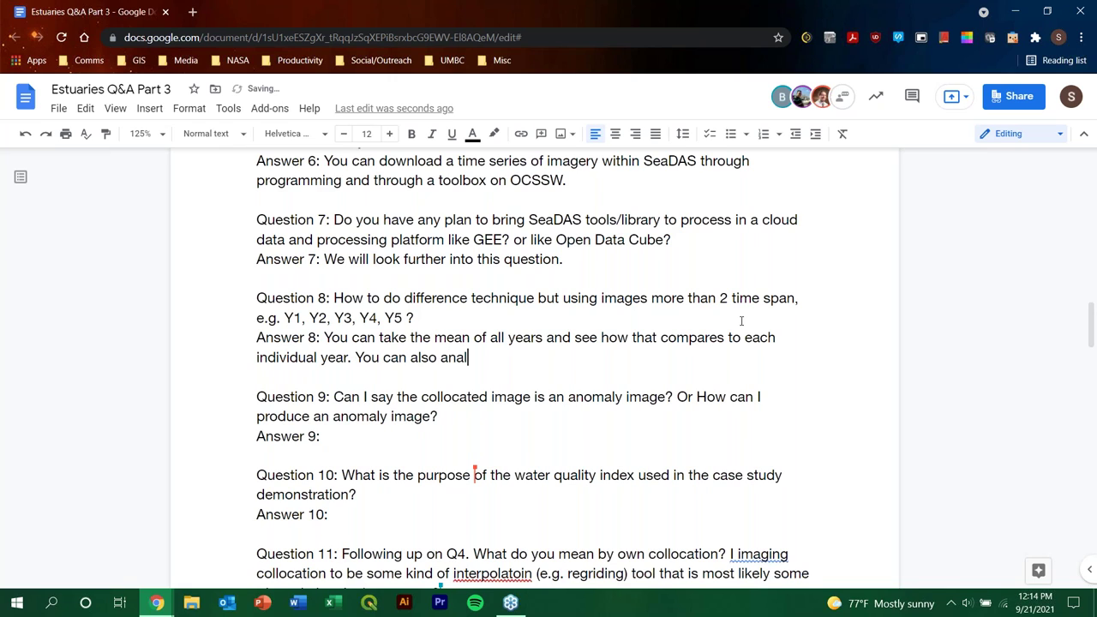
type("yze the difference")
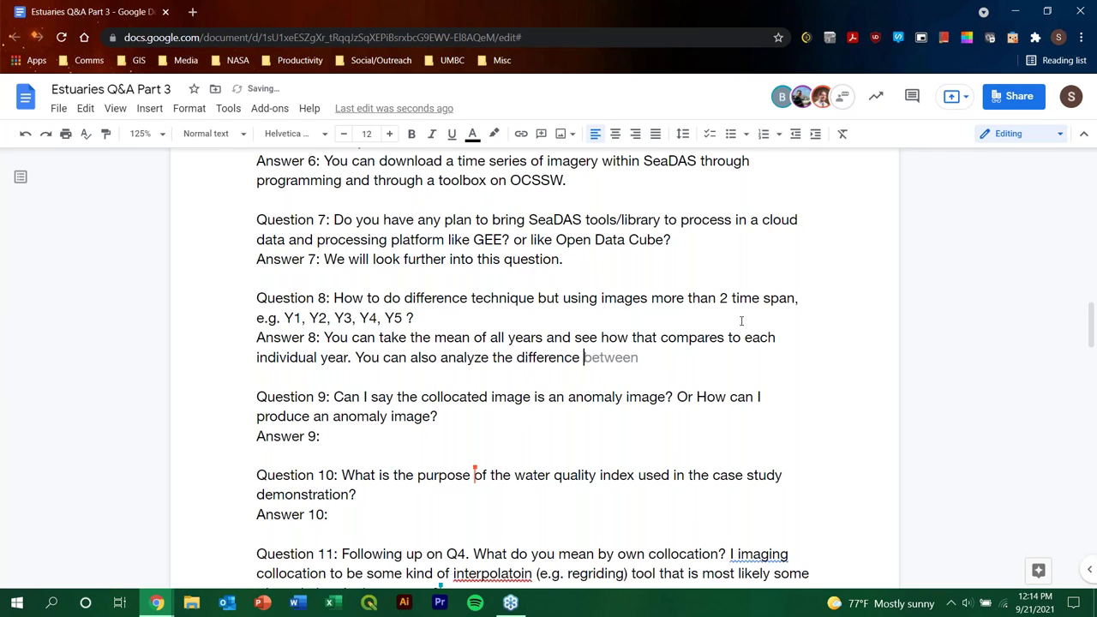
Add that you can analyze the difference between one individual year and the other years.
key("Tab")
type("one indvid")
key("BackSpace")
key("BackSpace")
type("i")
key("BackSpace")
key("BackSpace")
type("ivi")
type("dual yea")
type("r in r")
type("elation to th")
type("e other years")
type(".")
Start Answer 9 with 'The collocated', correcting the spelling of collocated.
left_click(343, 468)
left_click(353, 457)
scroll(850, 356, "down", 1)
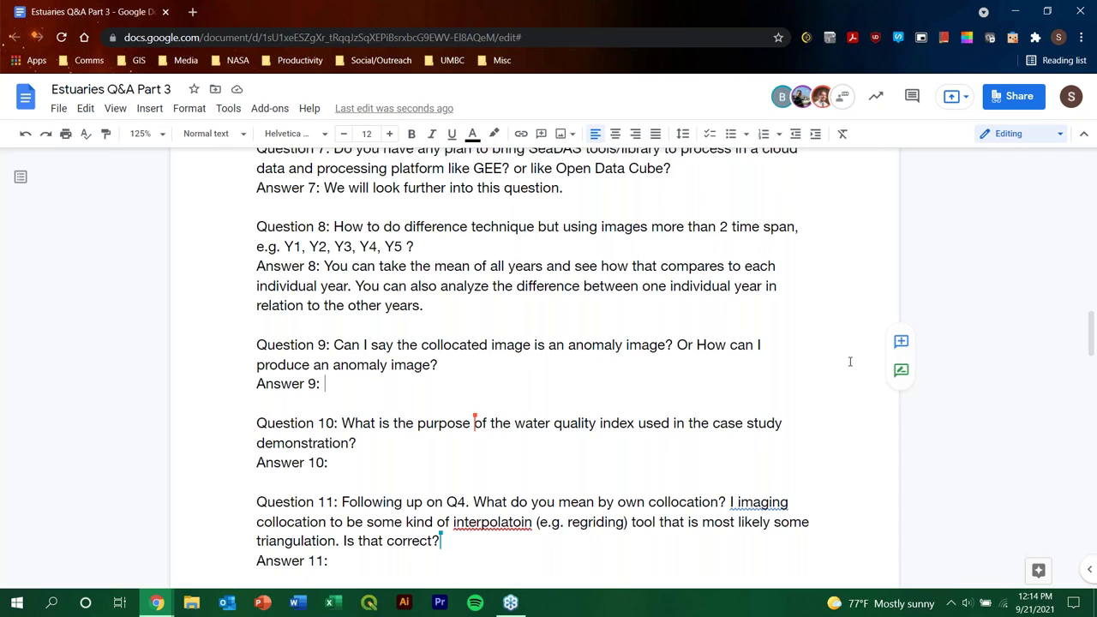
type("The ")
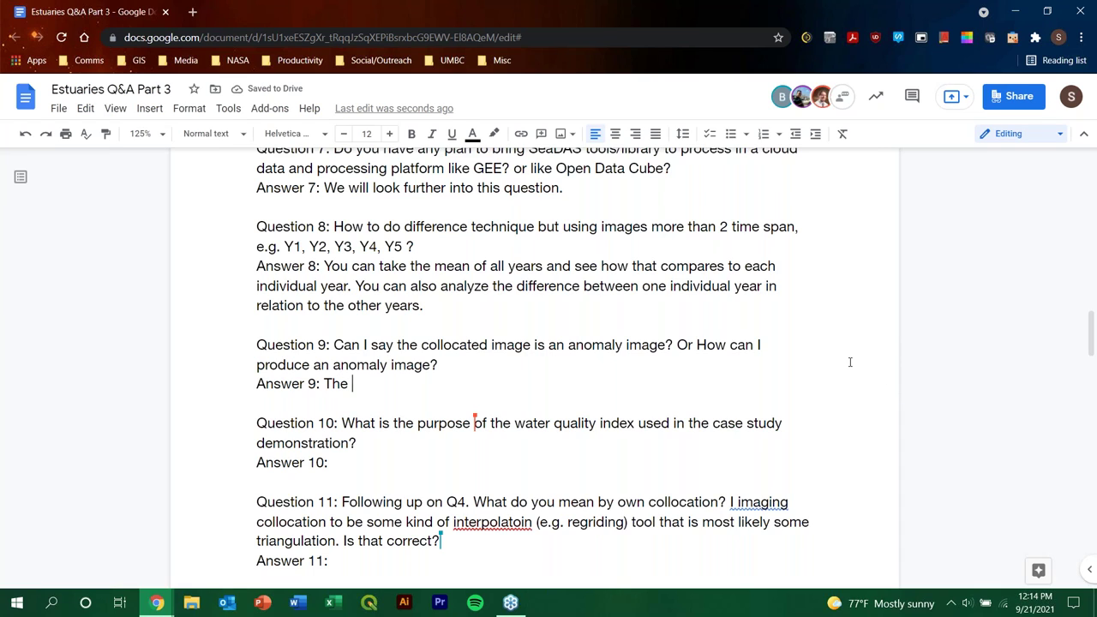
type("colocated")
left_click(373, 383)
type("l")
left_click(424, 383)
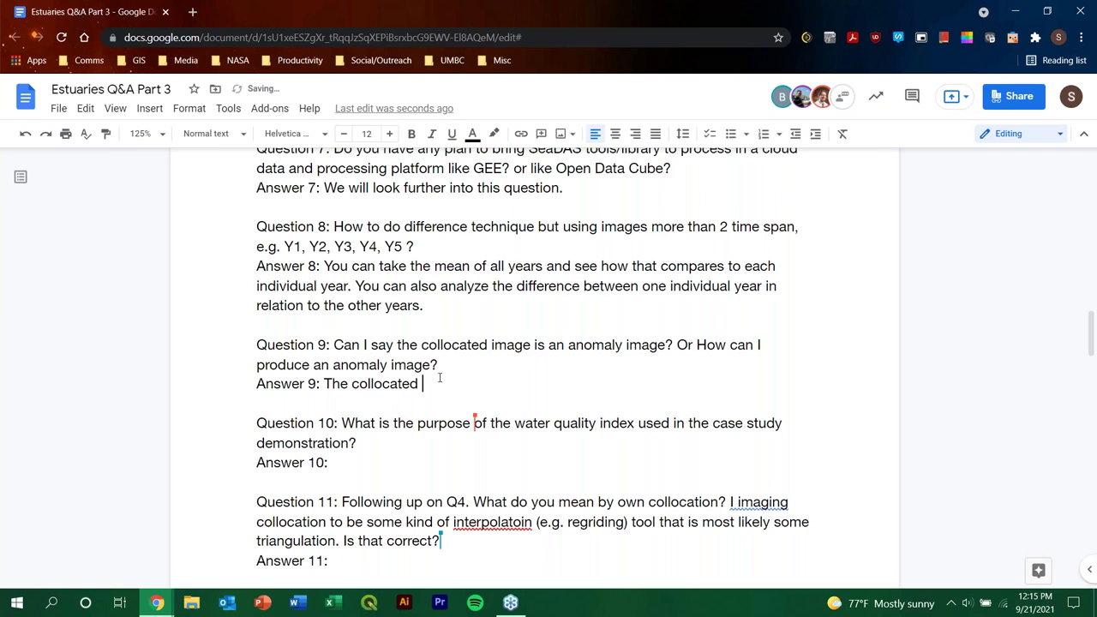
Continue with 'images will produce an anomaly image when looking at differences.'.
type("image")
type("s will pro")
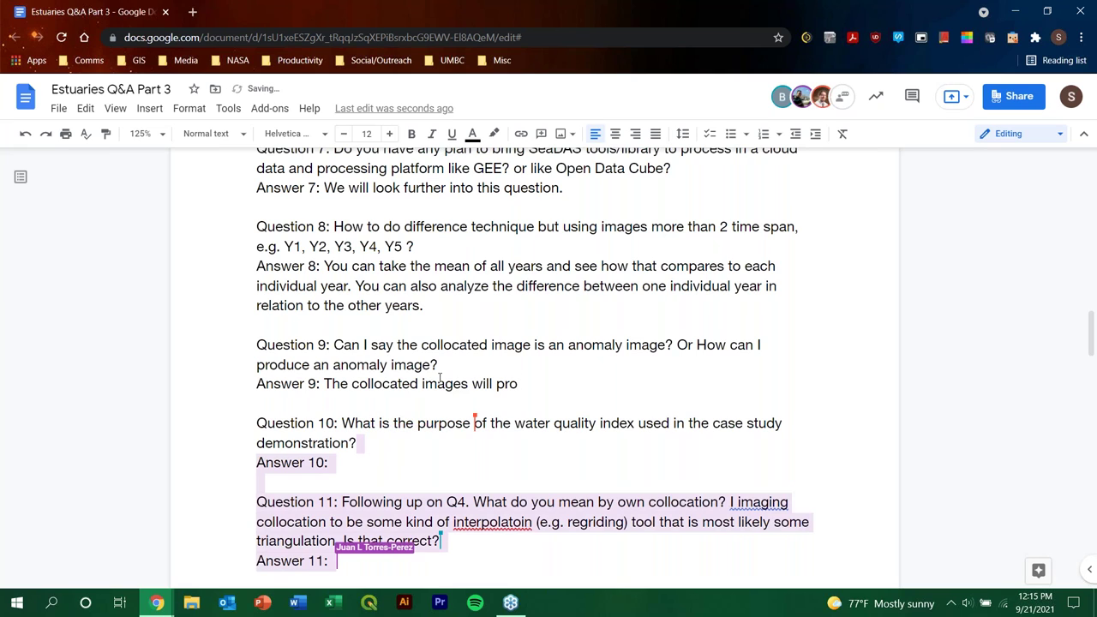
type("duce")
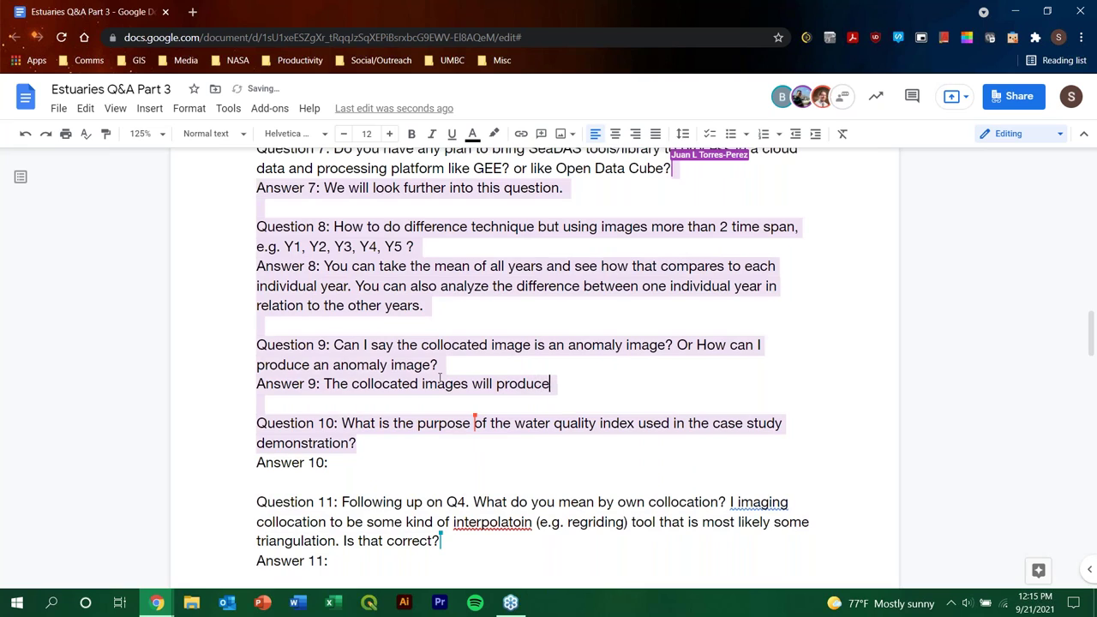
type(" an a")
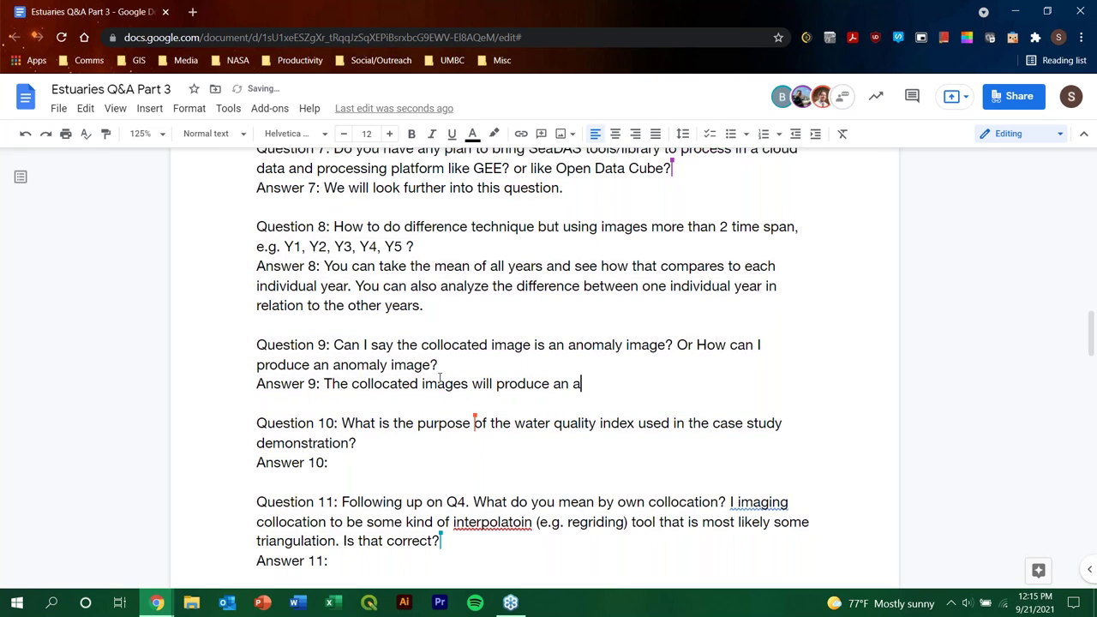
type("nomaly imager")
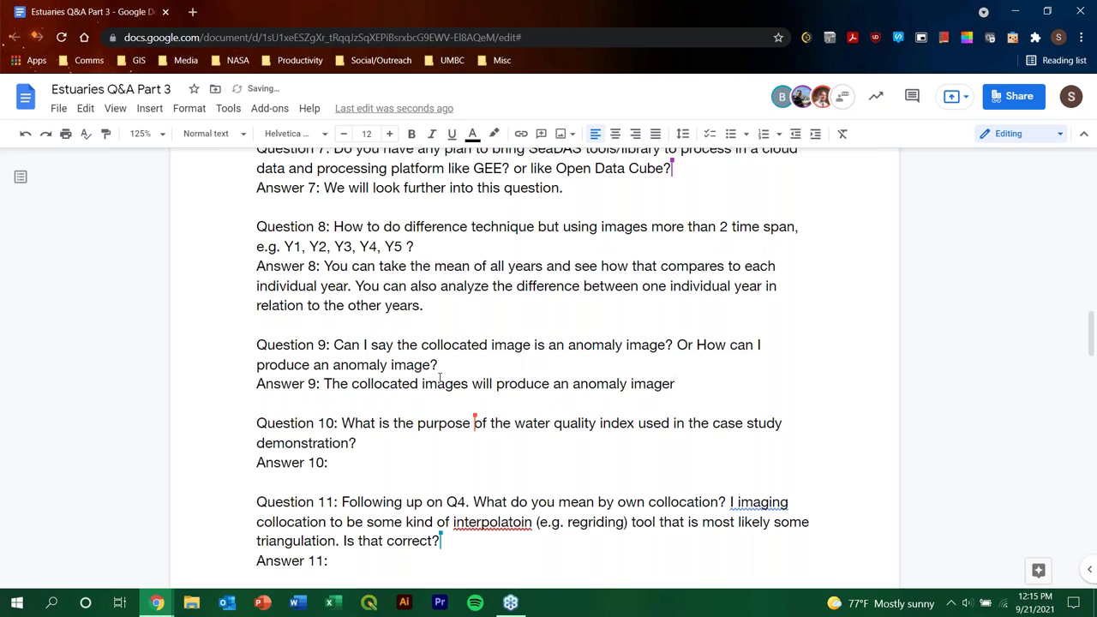
key("BackSpace")
type("when look")
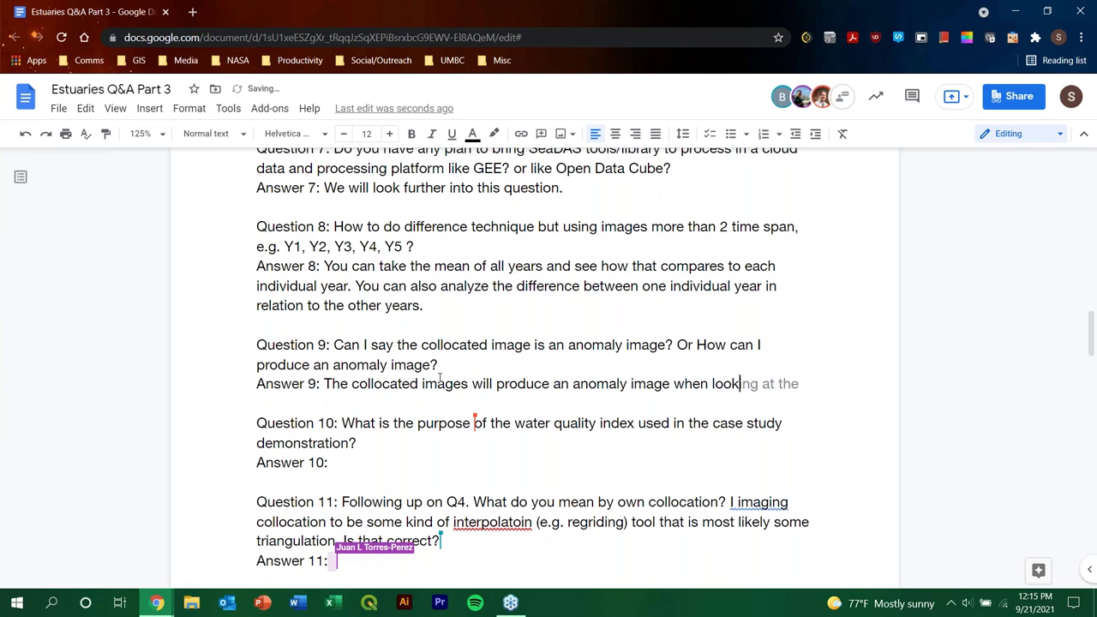
type("ing at dif")
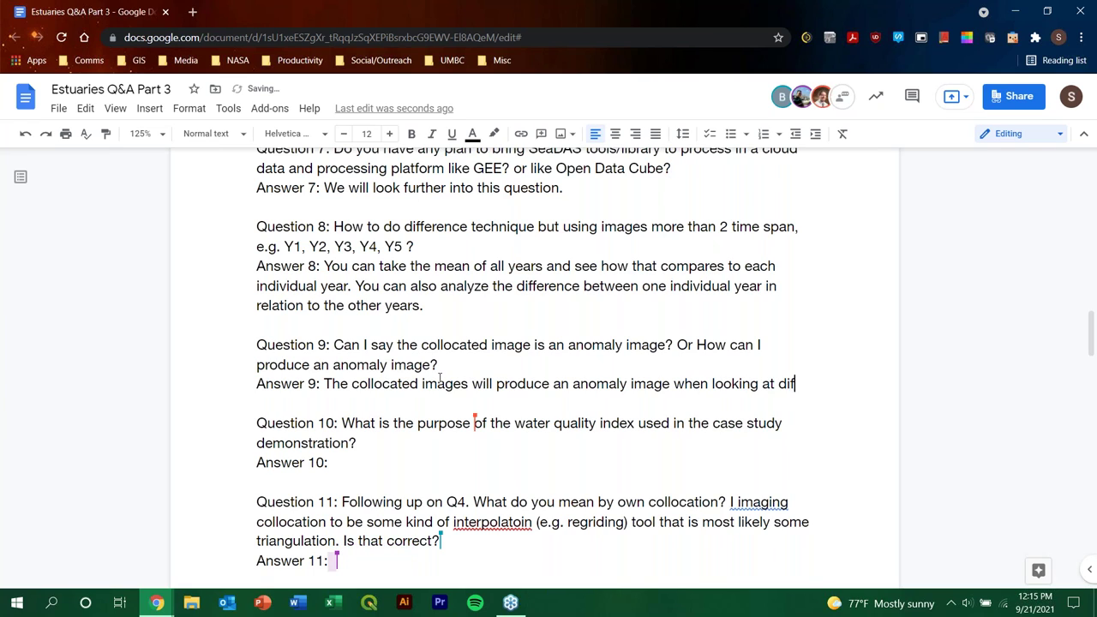
type("ferences.")
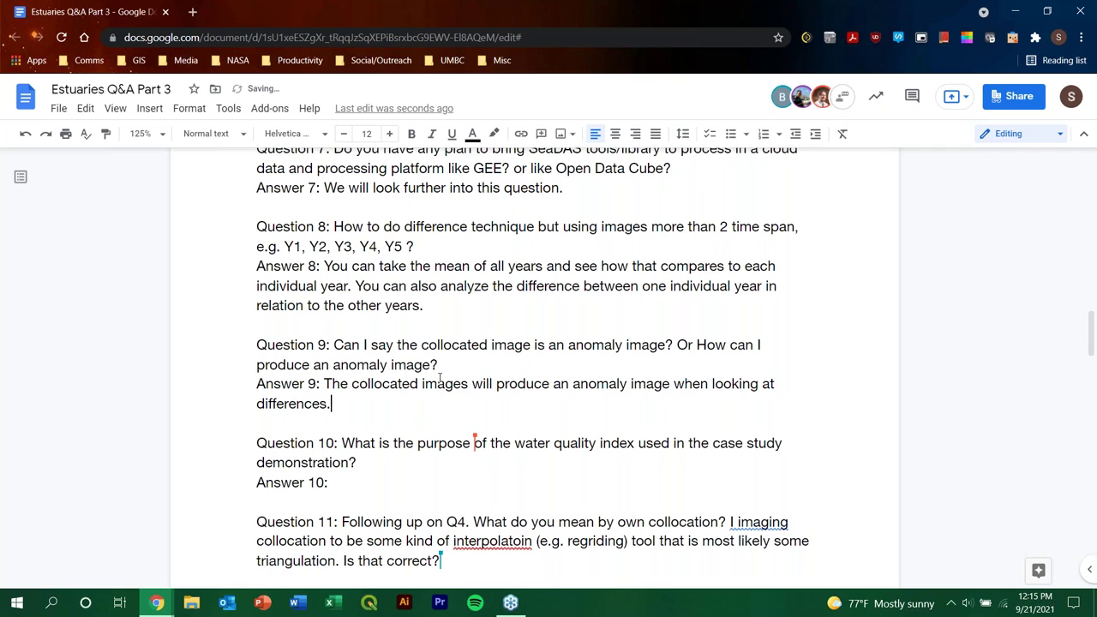
Write 'There is a paper within the summary that goes into further detail.' after Answer 10.
double_click(333, 483)
scroll(732, 399, "down", 3)
scroll(759, 345, "up", 1)
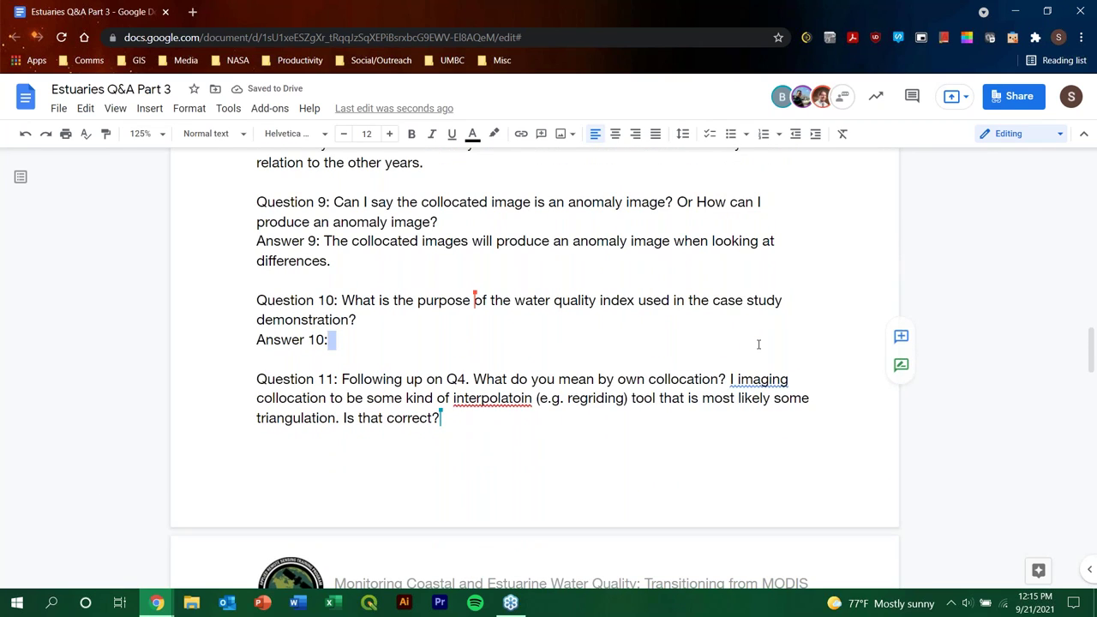
key("BackSpace")
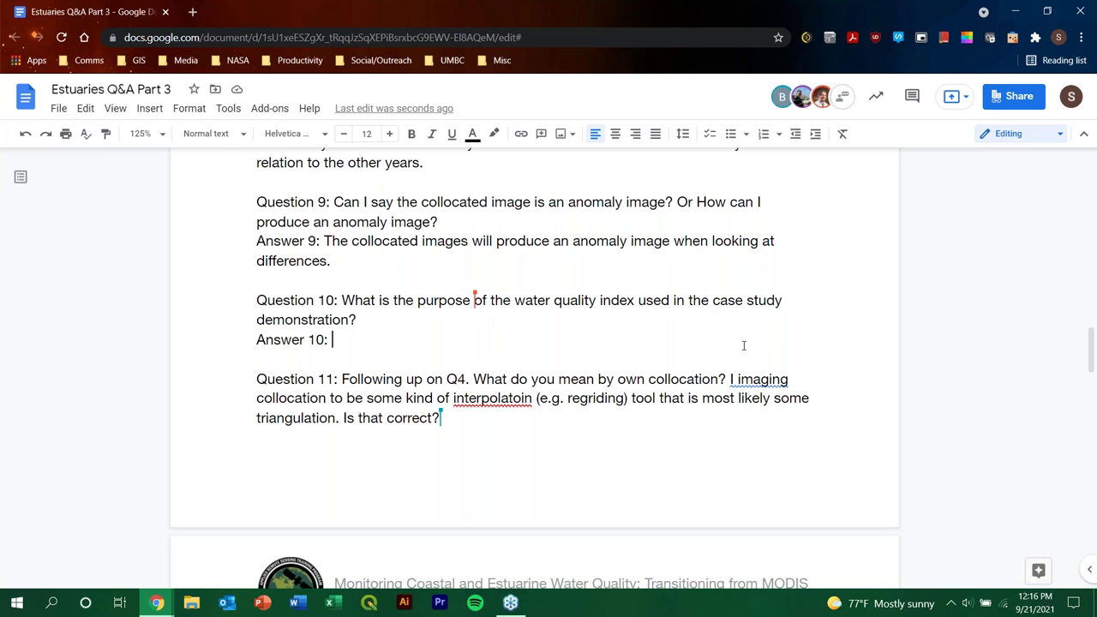
type("We had n")
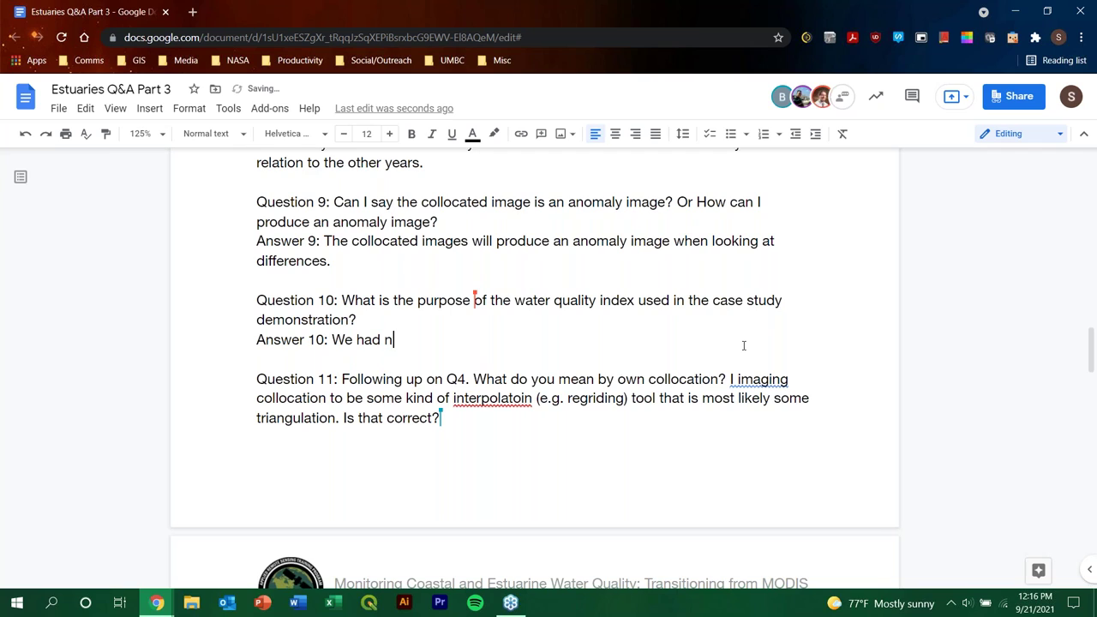
key("BackSpace")
key("BackSpace")
key("BackSpace")
key("BackSpace")
key("BackSpace")
key("BackSpace")
key("BackSpace")
key("BackSpace")
type("There ")
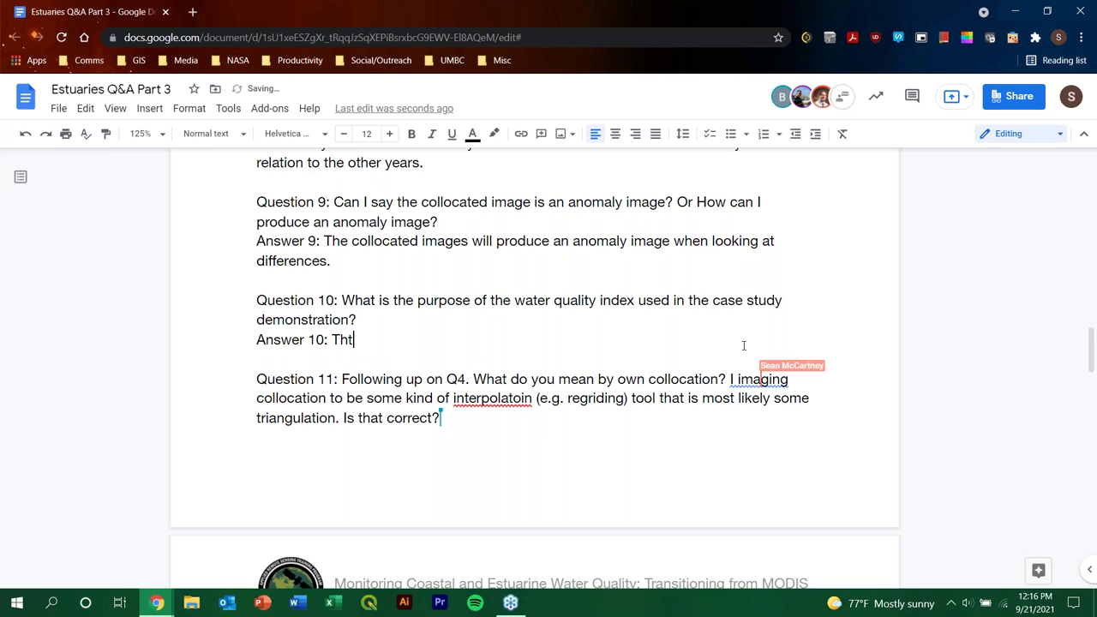
type("is a paper ")
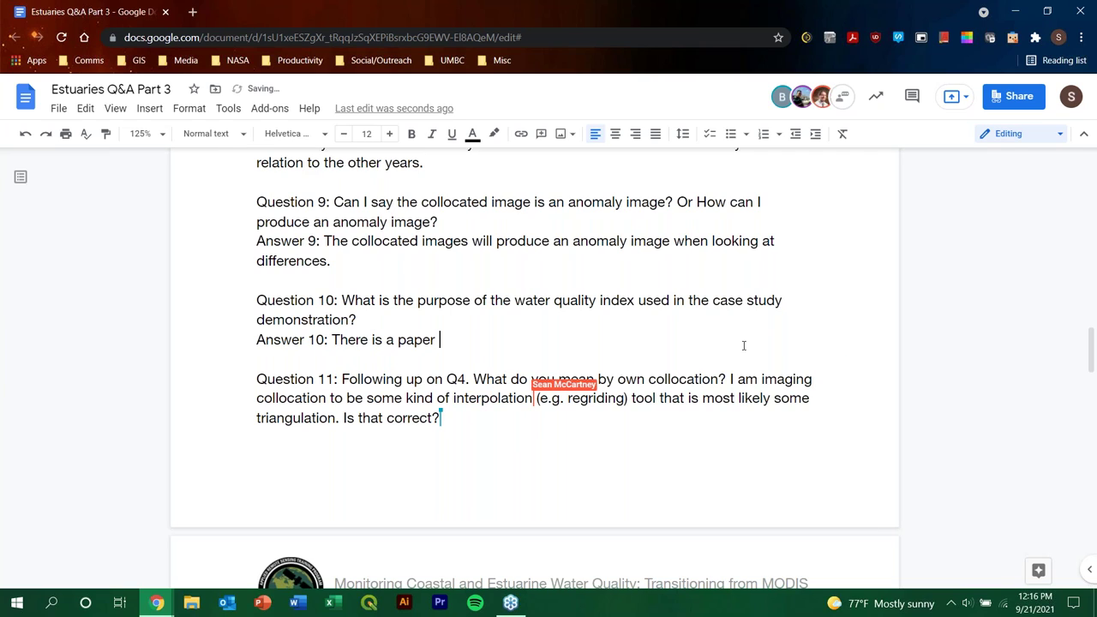
type("within ")
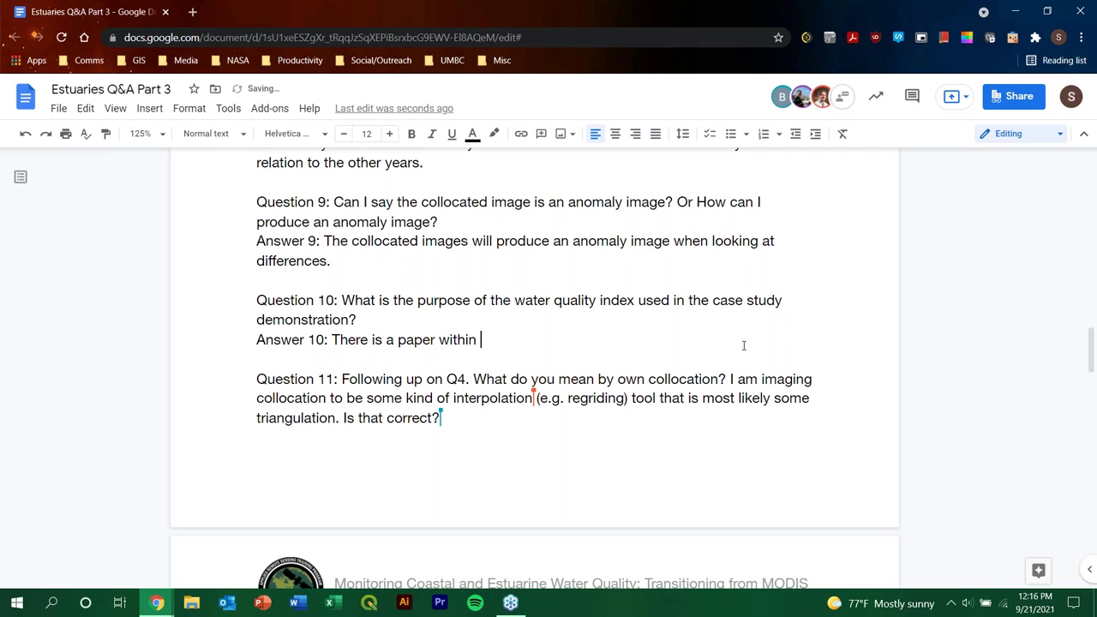
type("the summary tha")
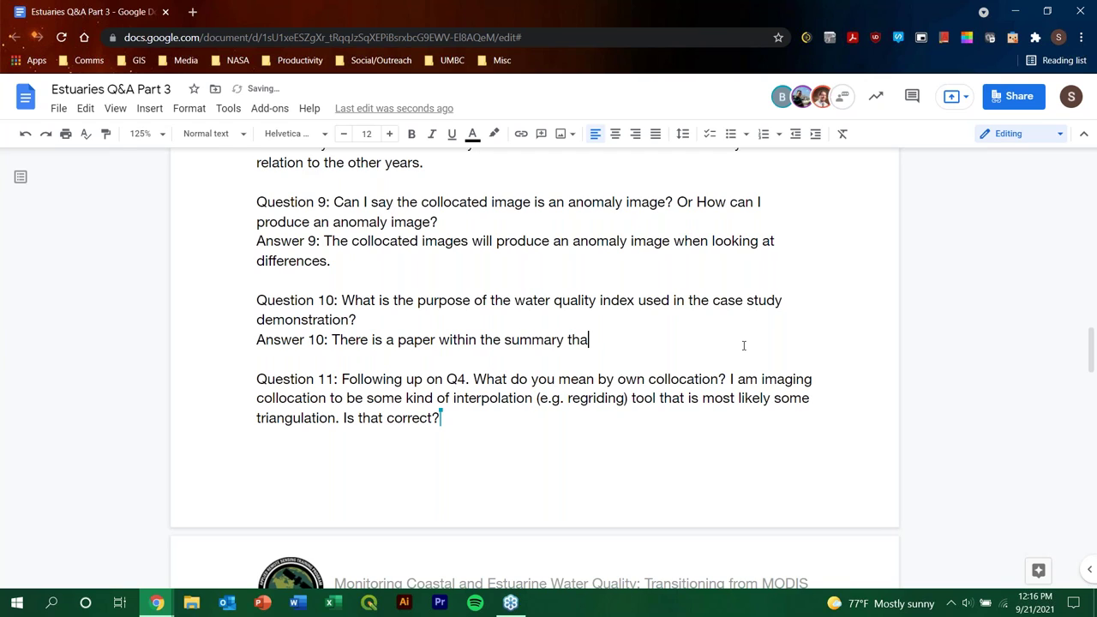
type("t goes into further de")
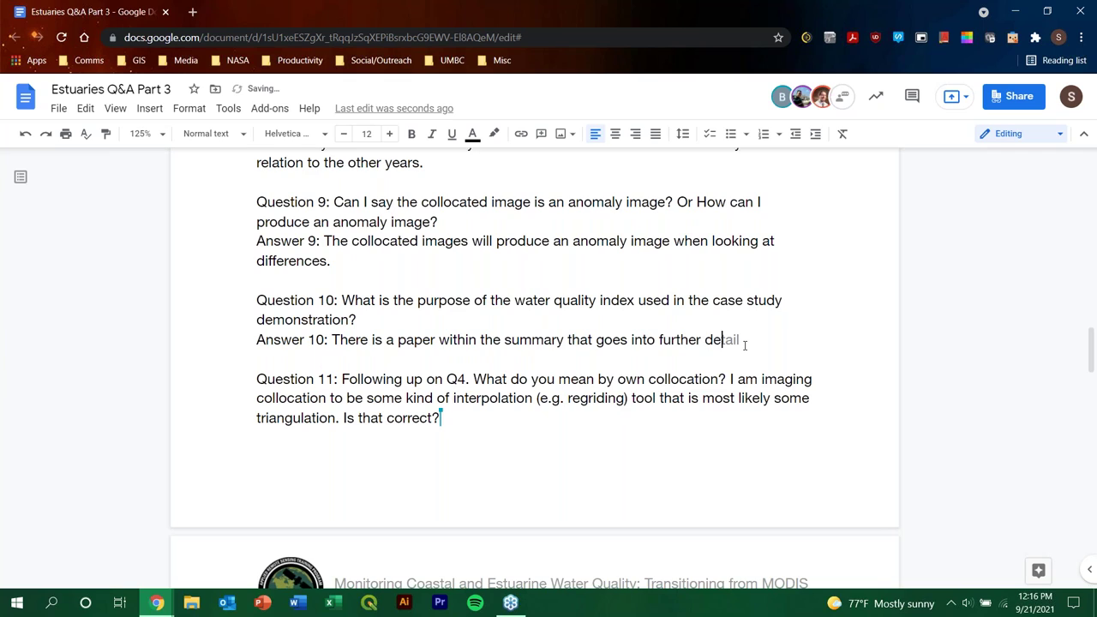
type("tail.")
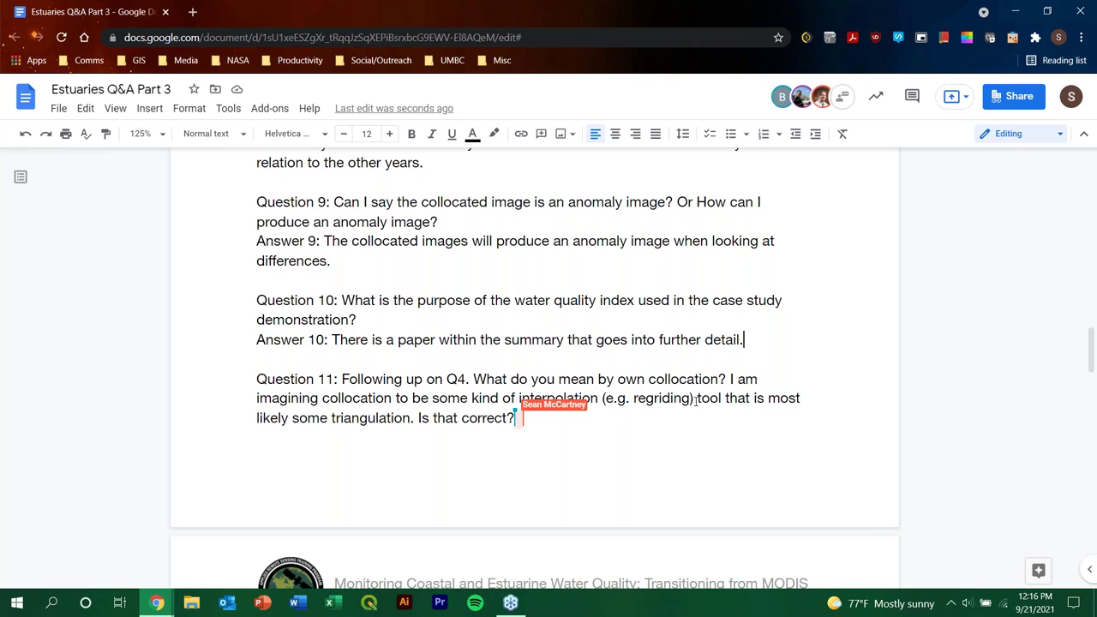
Type 'We will look into this further.' after Answer 11, fixing the misspelled 'look'.
scroll(696, 399, "down", 2)
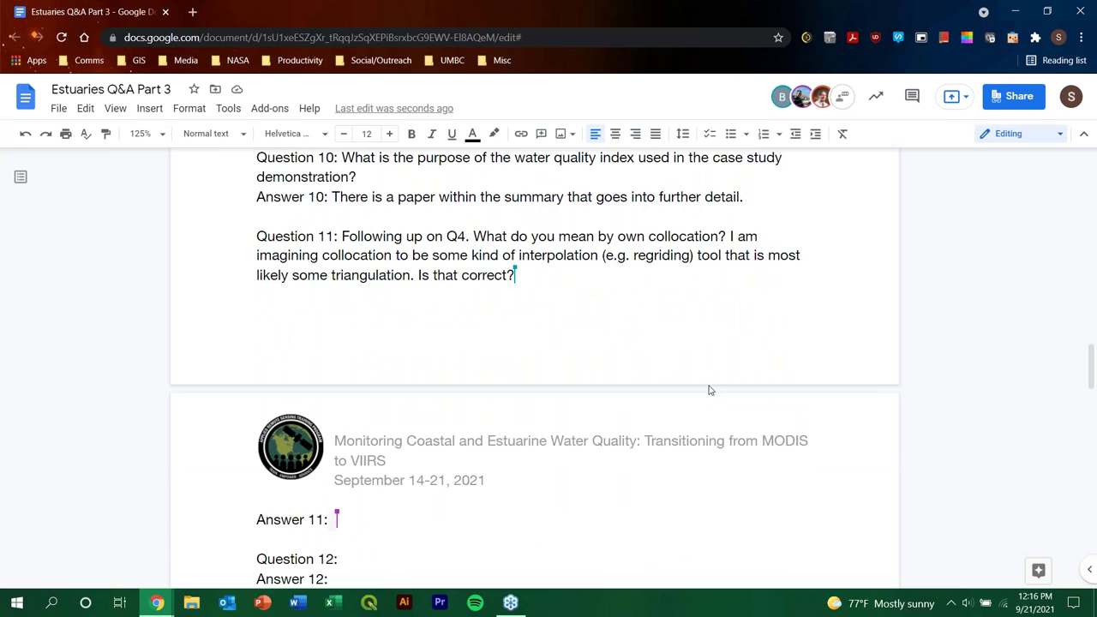
left_click(414, 518)
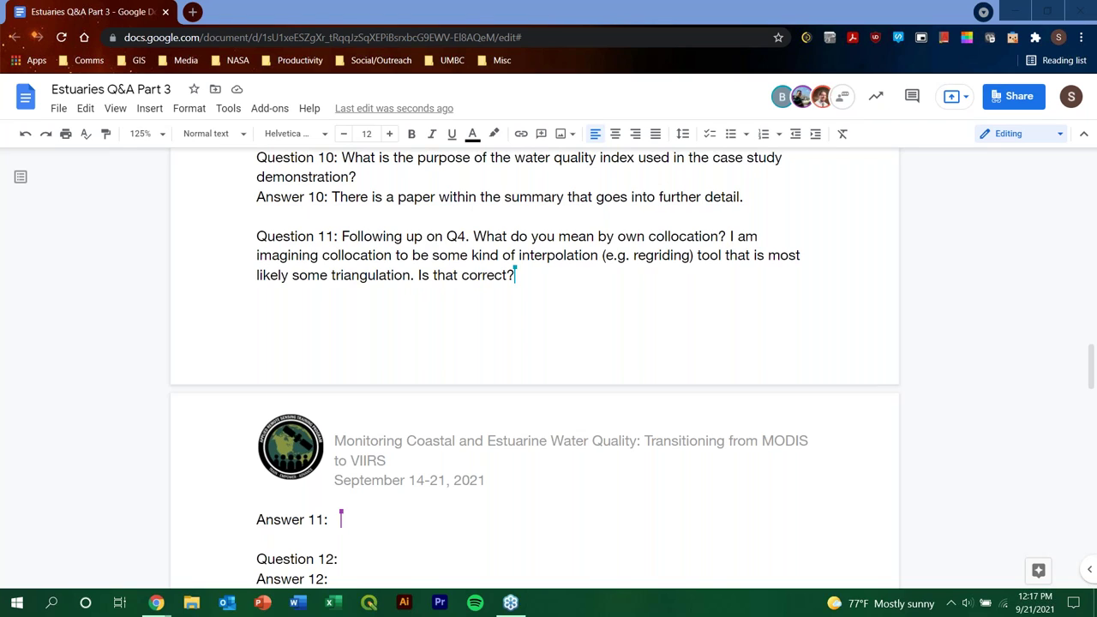
left_click(397, 519)
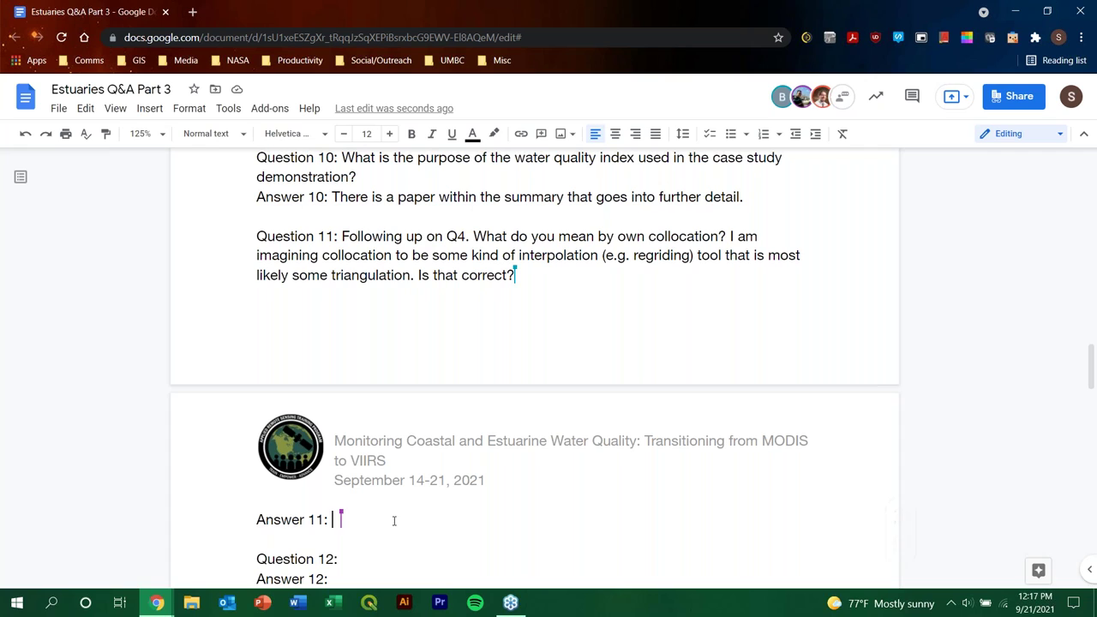
type("We w")
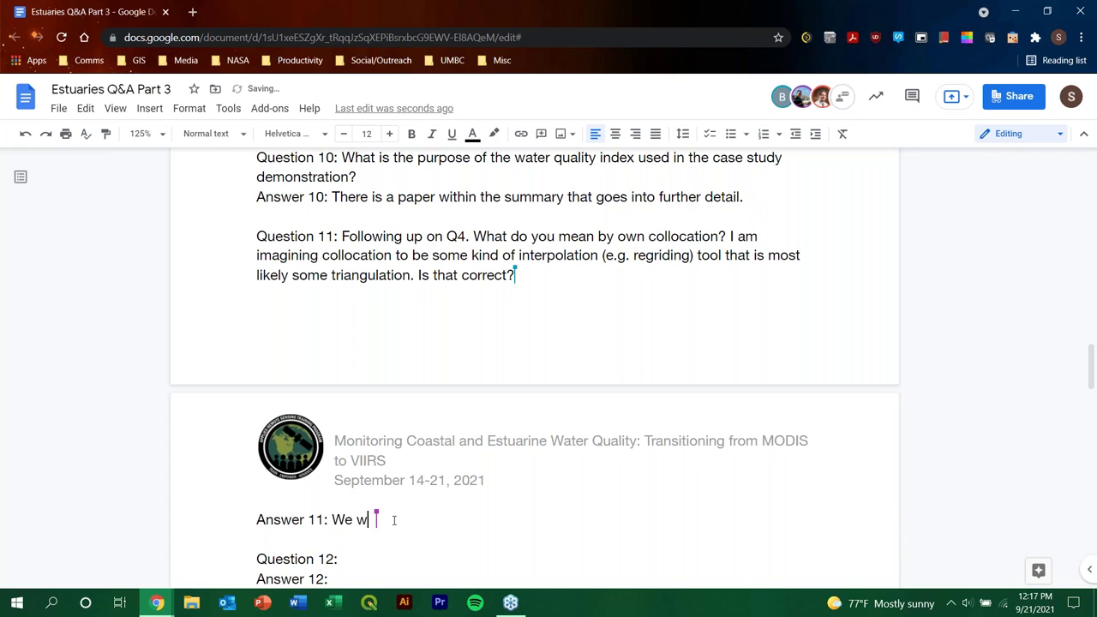
type("ill lok")
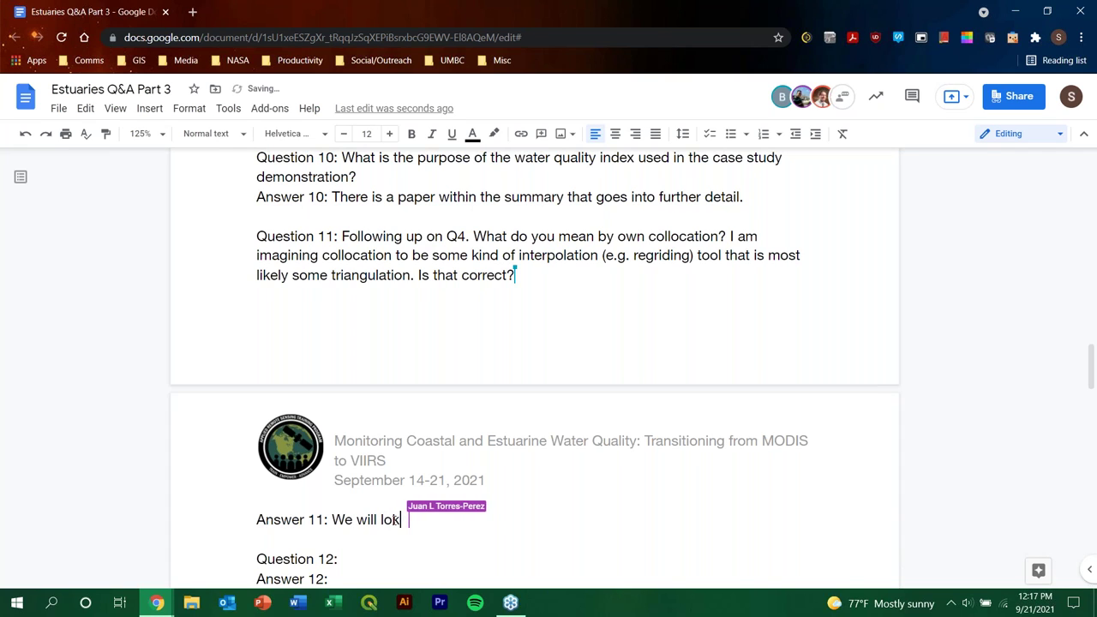
key("BackSpace")
type("ok into th")
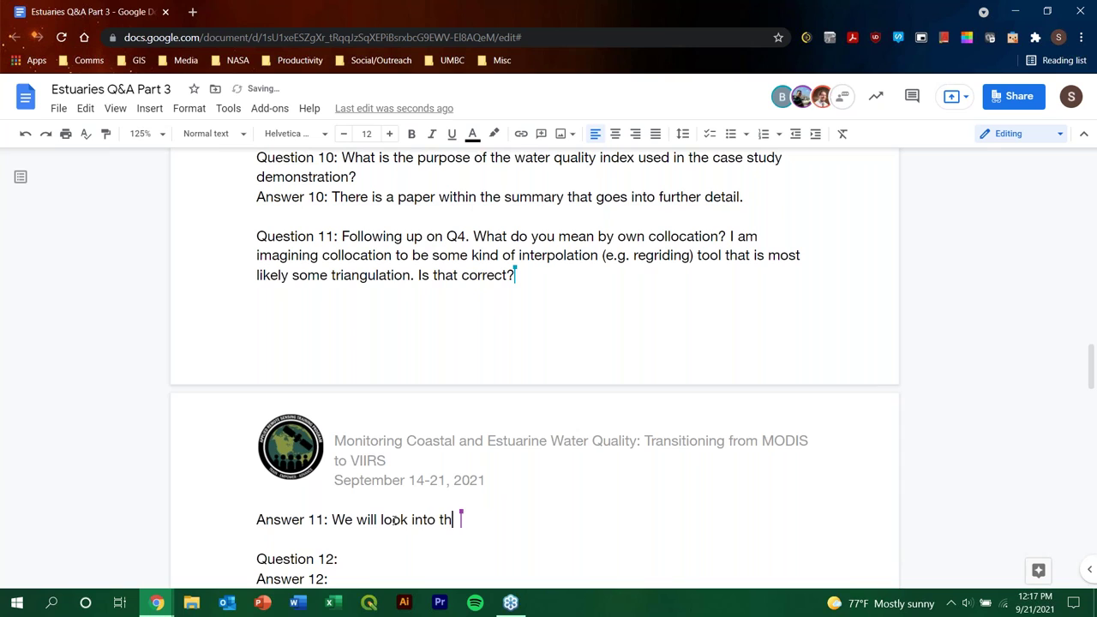
type("is further.")
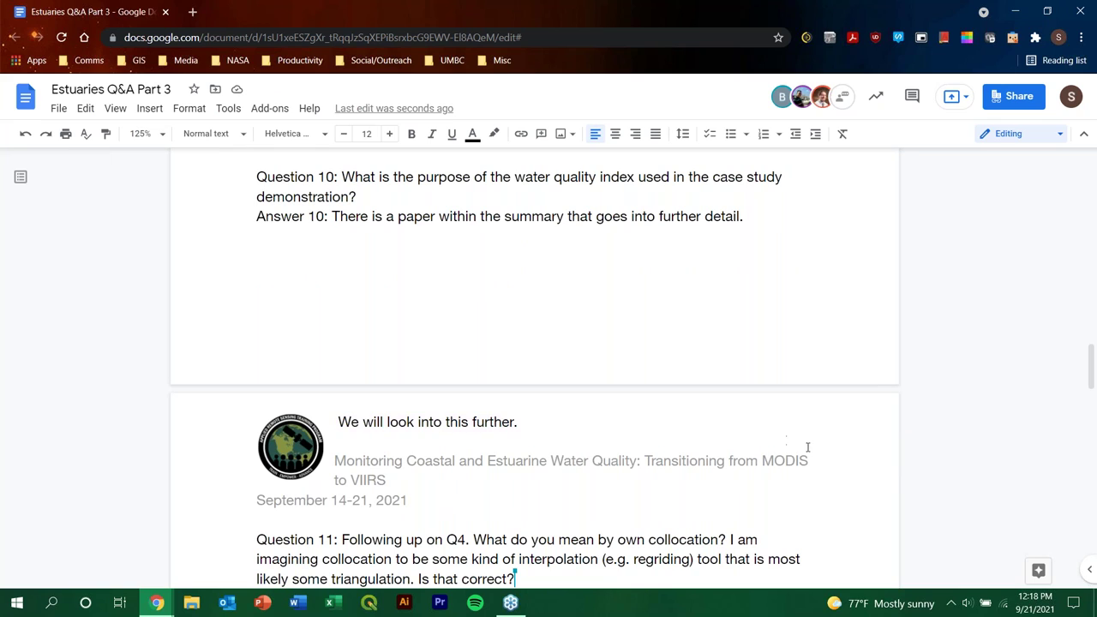
Delete the misplaced reply text and the leftover empty line from the document header.
scroll(602, 417, "down", 2)
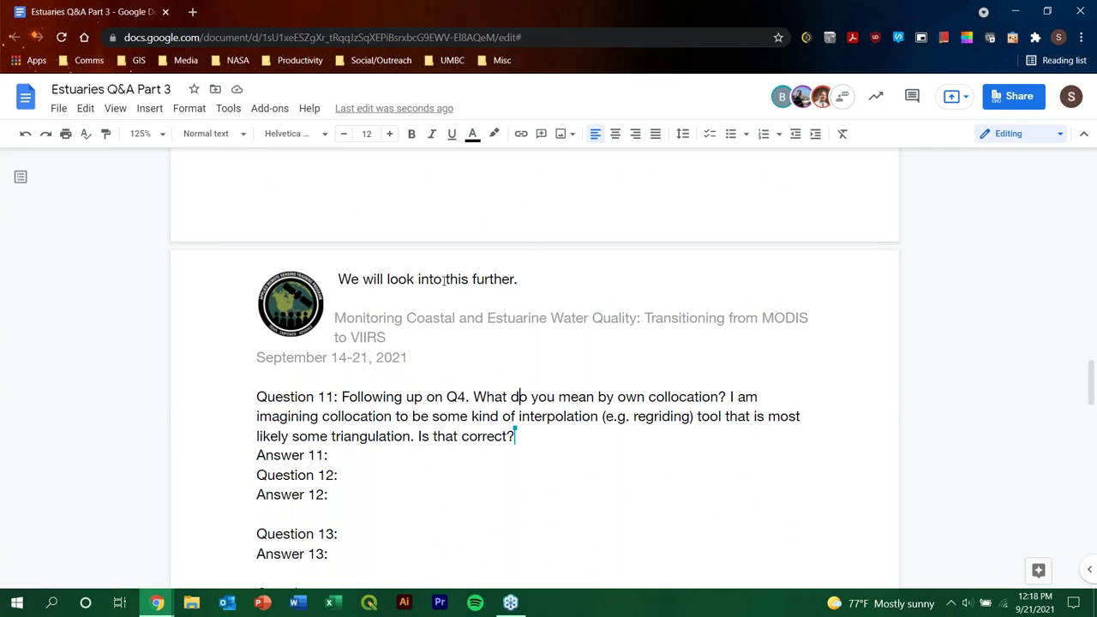
double_click(443, 283)
left_click_drag(517, 280, 276, 276)
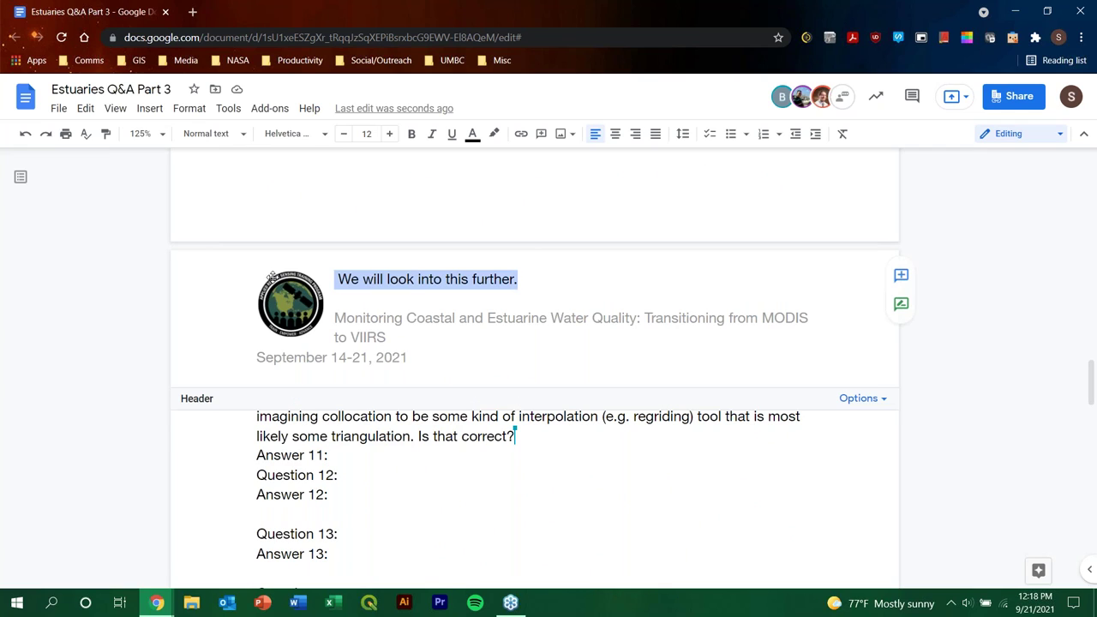
key("BackSpace")
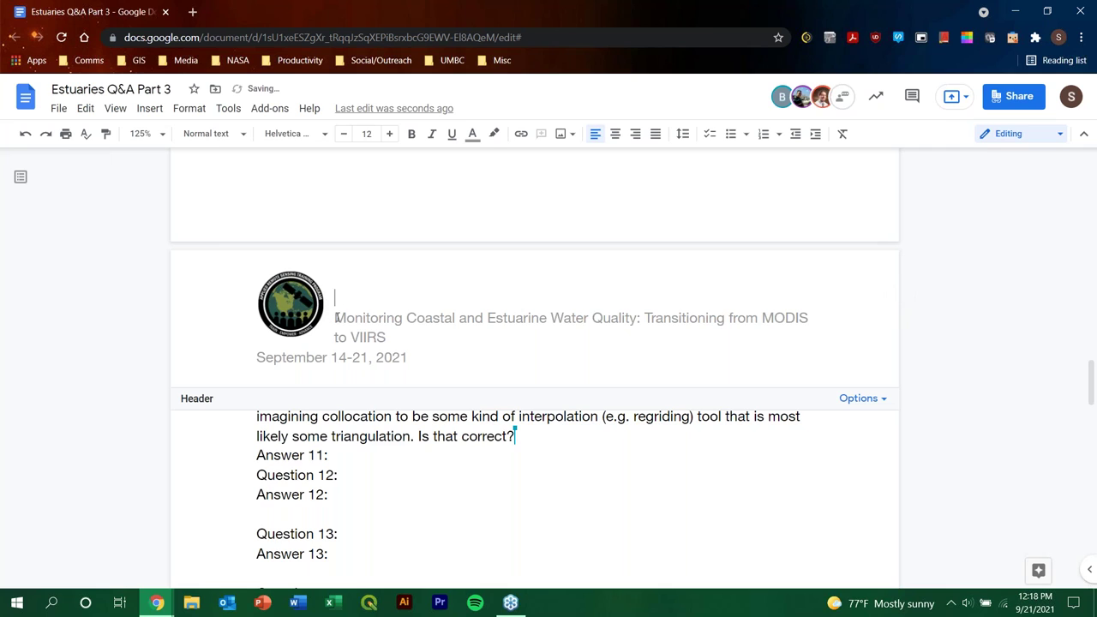
left_click(339, 309)
key("BackSpace")
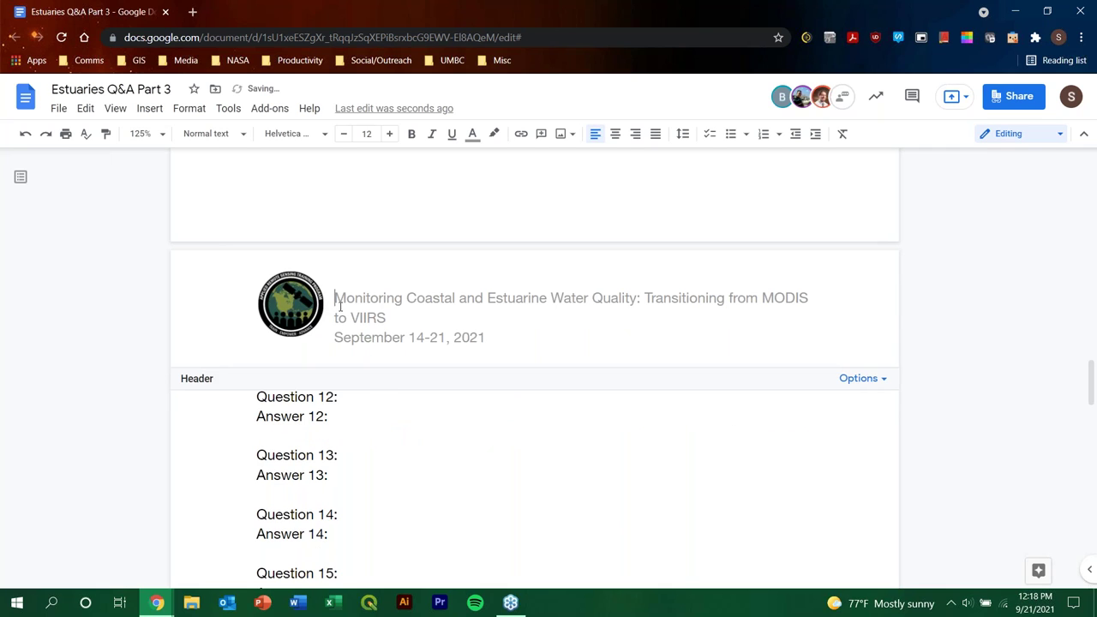
Retype 'We will look into this further.' after 'Answer 11:' and add a blank line.
scroll(368, 386, "up", 4)
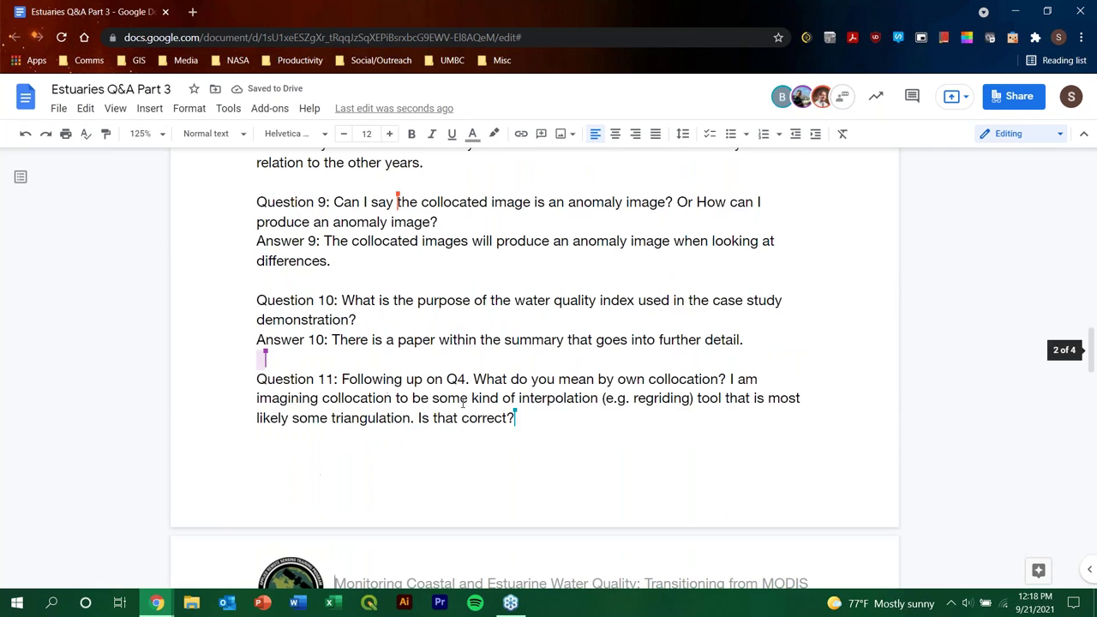
scroll(421, 450, "down", 3)
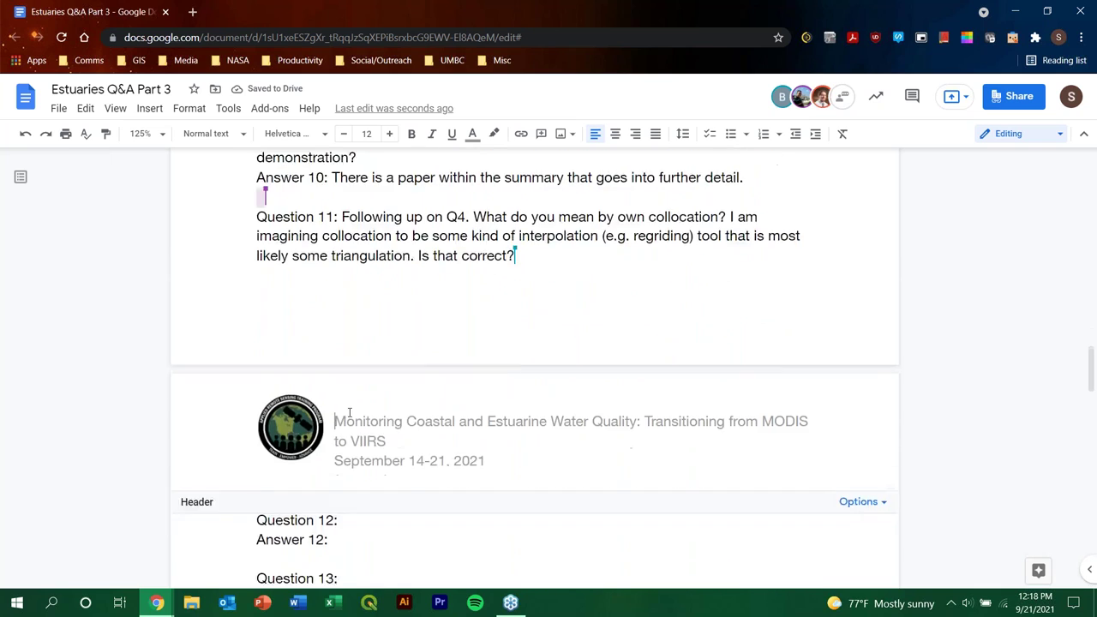
scroll(334, 480, "up", 2)
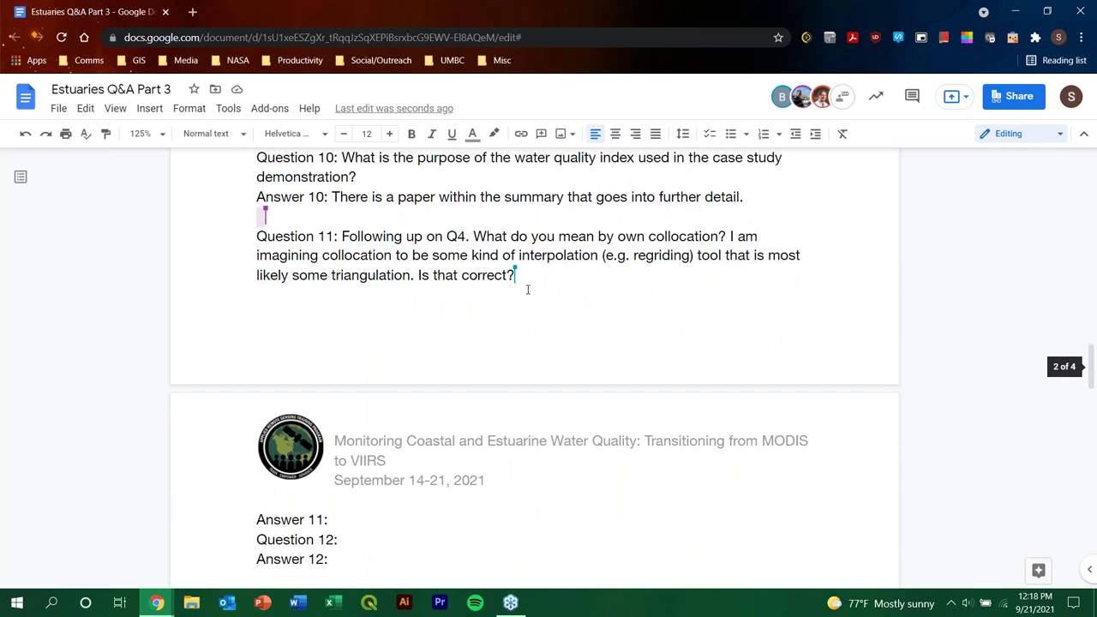
left_click(339, 521)
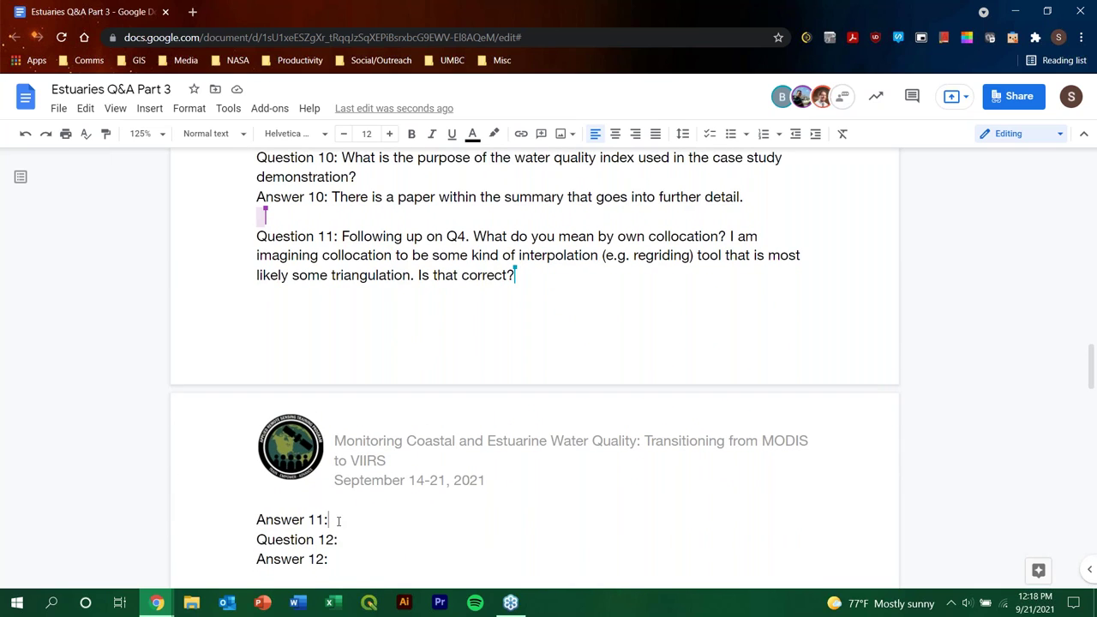
type("We will look into this further.")
key("Return")
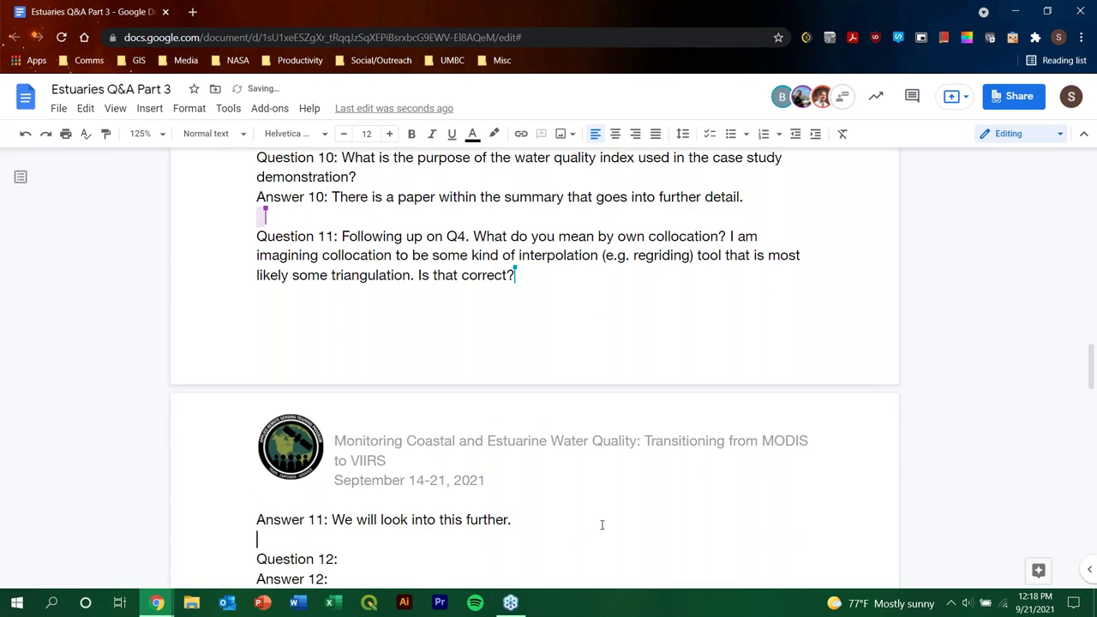
scroll(406, 363, "down", 2)
double_click(363, 415)
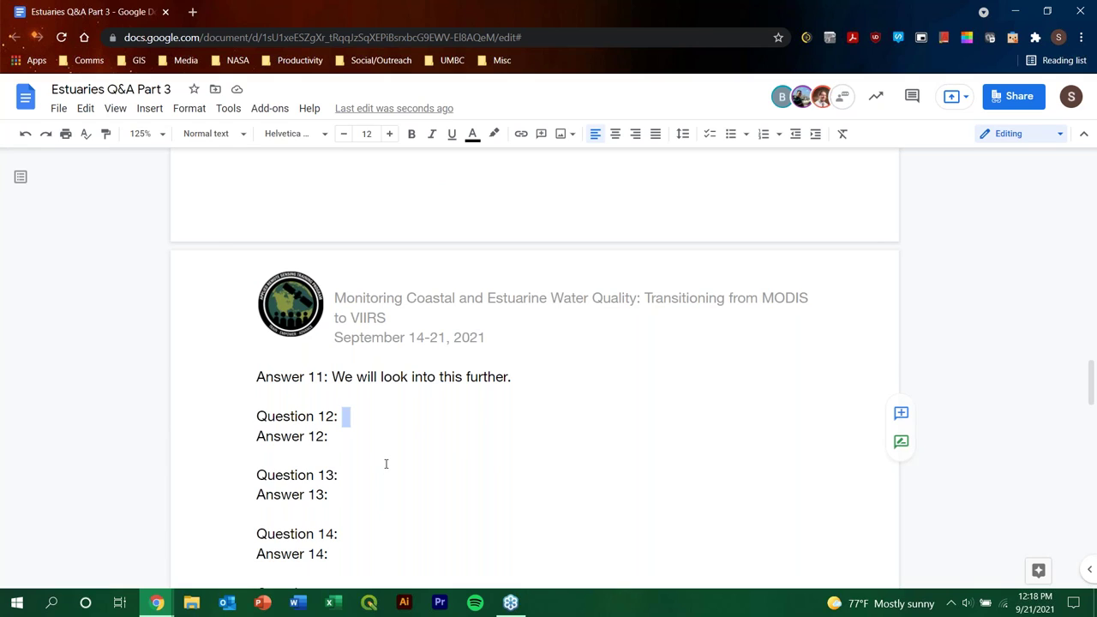
Place the caret at the end of Question 12 while Questions 12 and 13 are filled in.
left_click(410, 422)
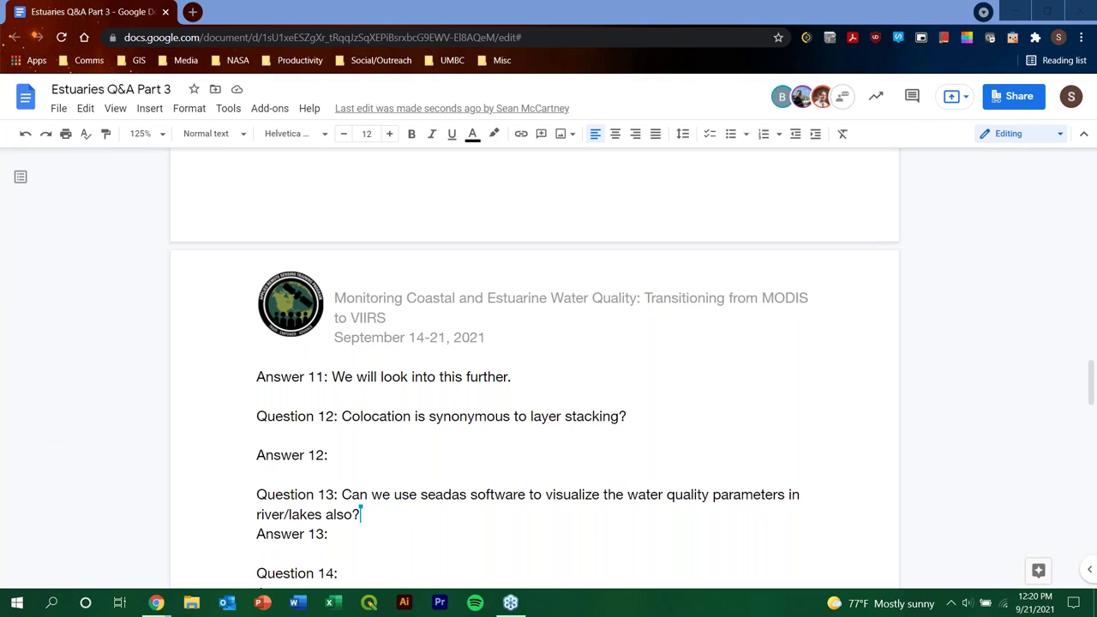
Delete the empty line above 'Answer 12:' so it sits directly under Question 12.
left_click(388, 451)
left_click(388, 451)
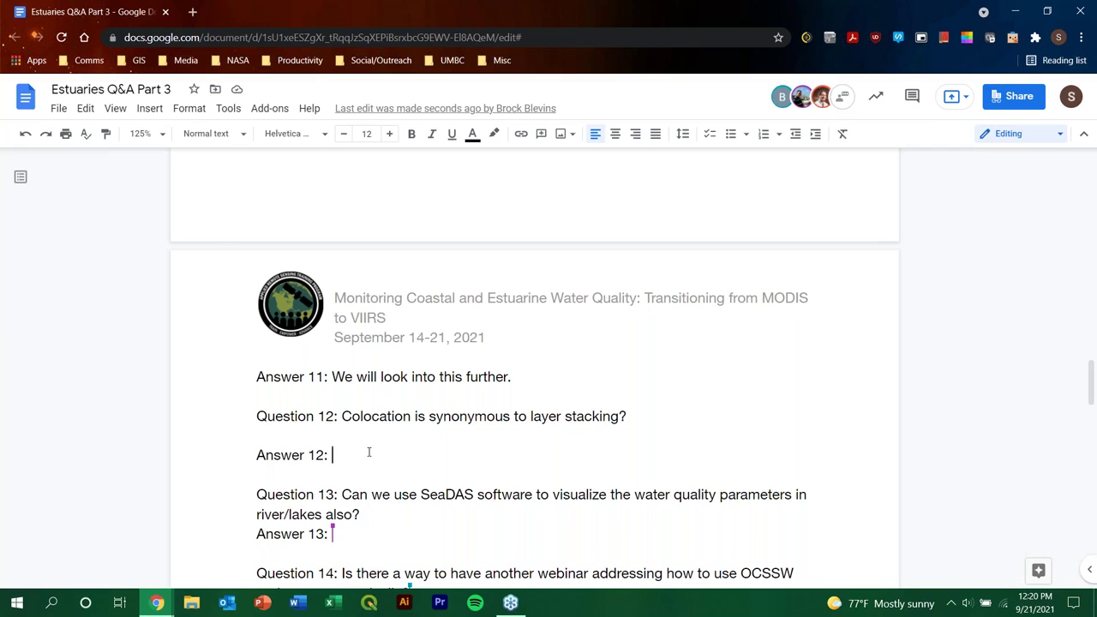
scroll(380, 328, "down", 2)
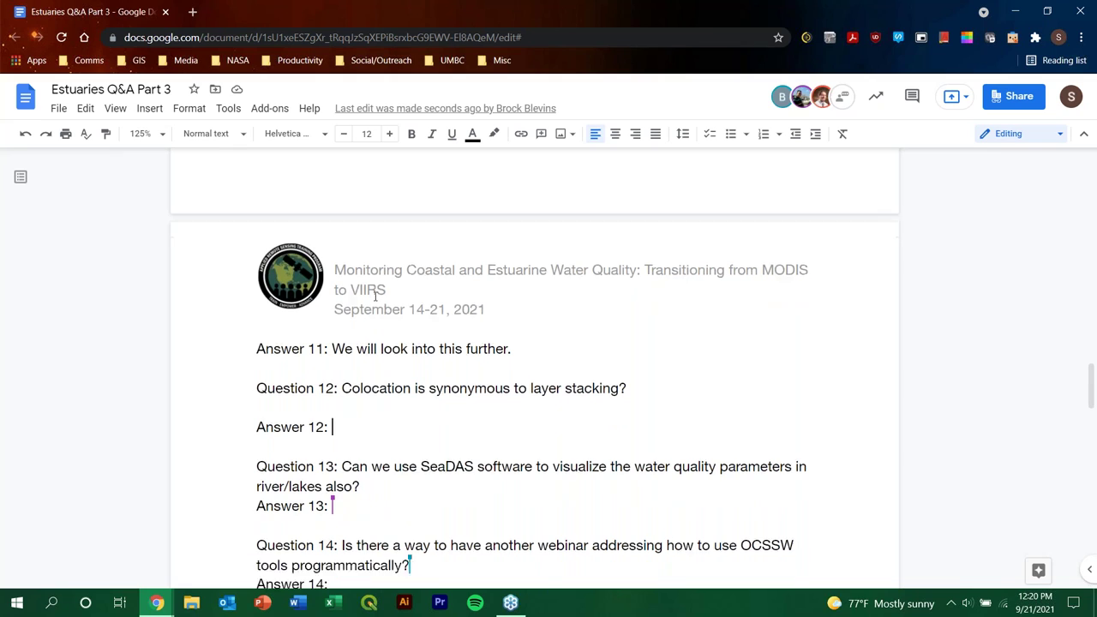
scroll(380, 329, "down", 1)
left_click(288, 294)
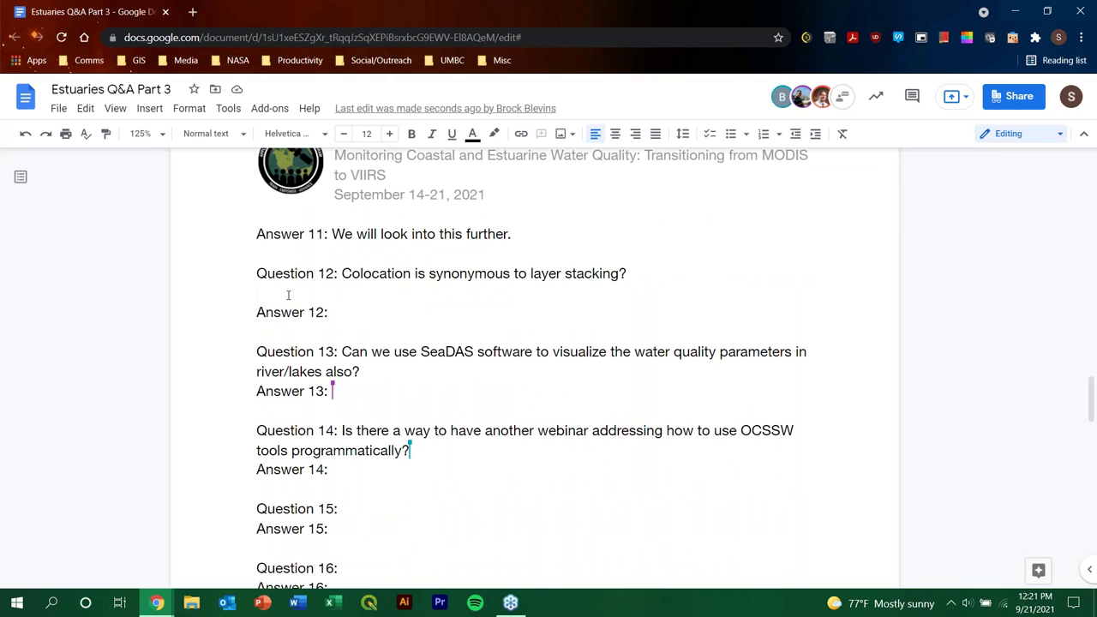
key("BackSpace")
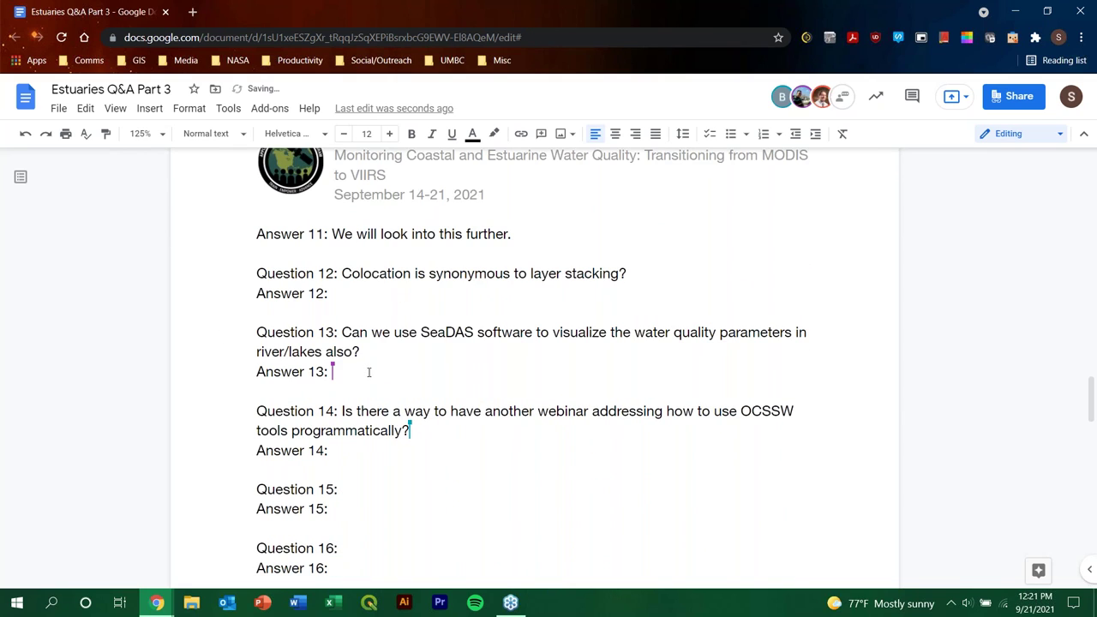
Write Answer 13: yes, citing water body extent, data type, and spatial resolution of the data.
left_click(368, 372)
left_click(370, 372)
type("Yes. There are several fact")
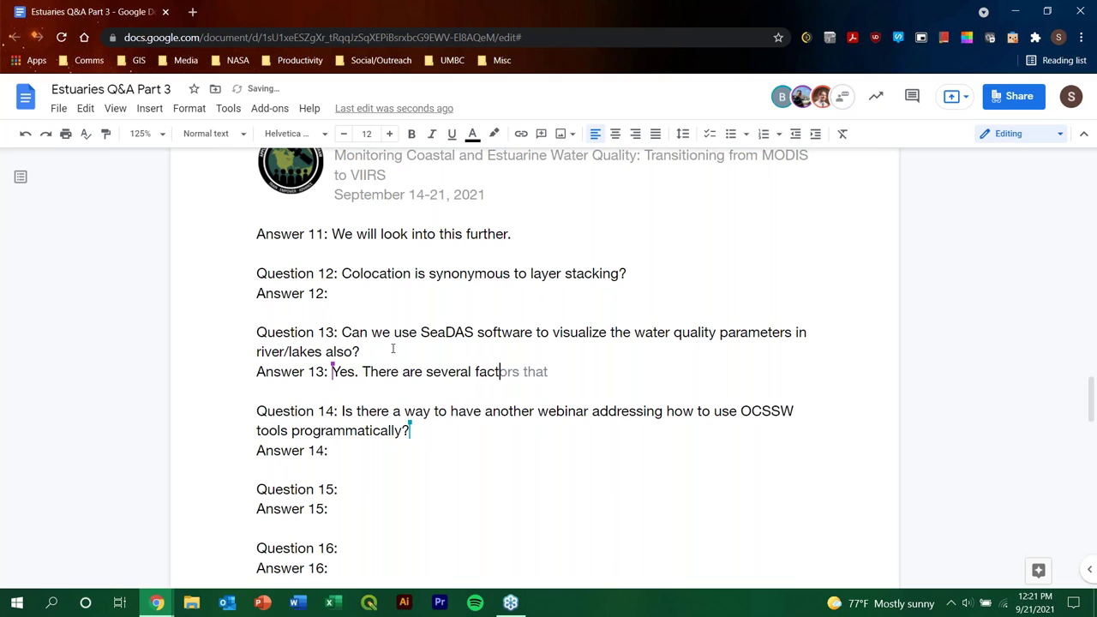
type("ors to c")
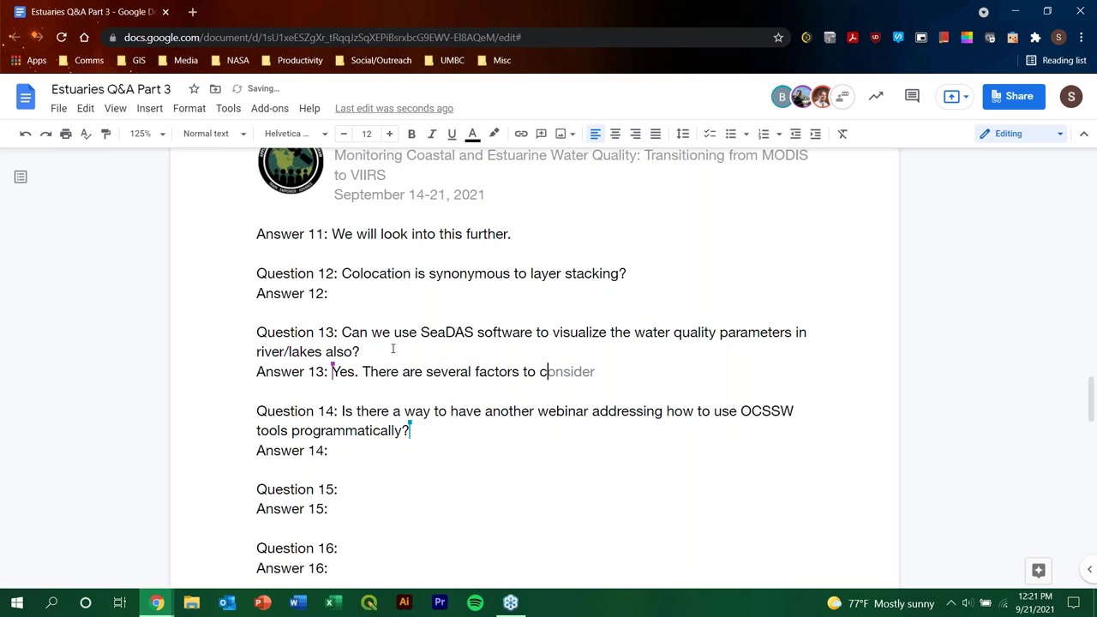
key("Tab")
type("such as t")
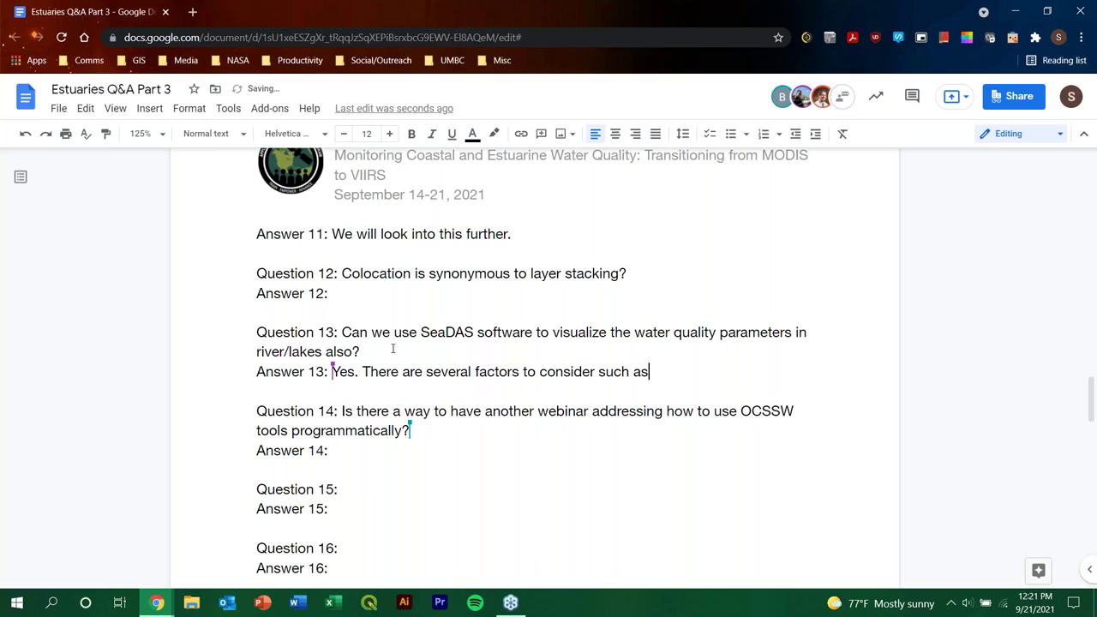
type("xtent o")
key("BackSpace")
type("f the ")
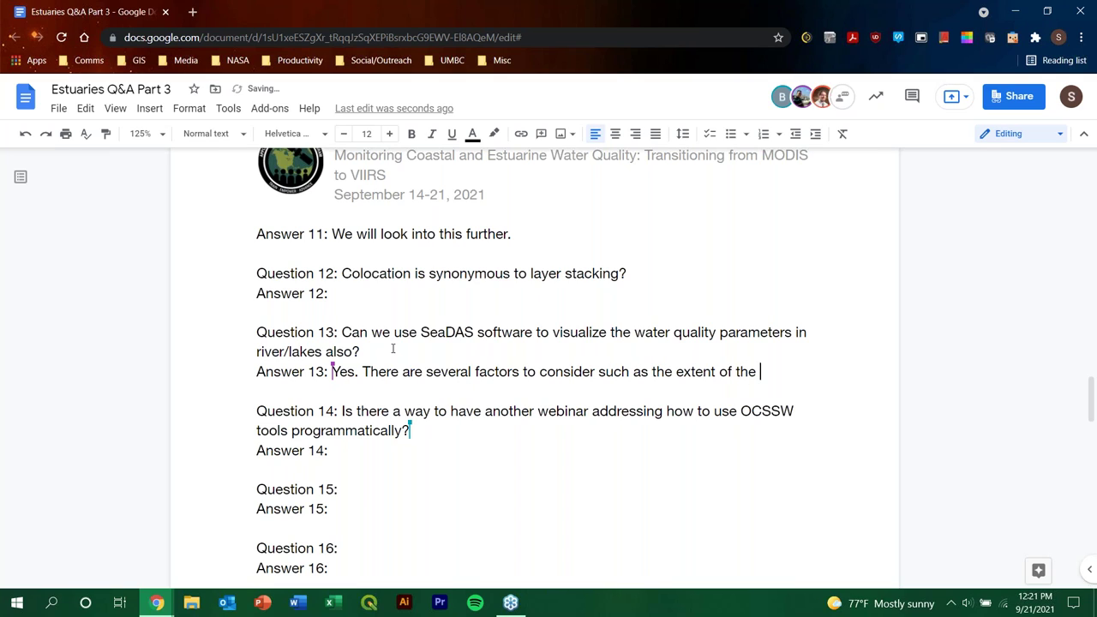
type("water body n")
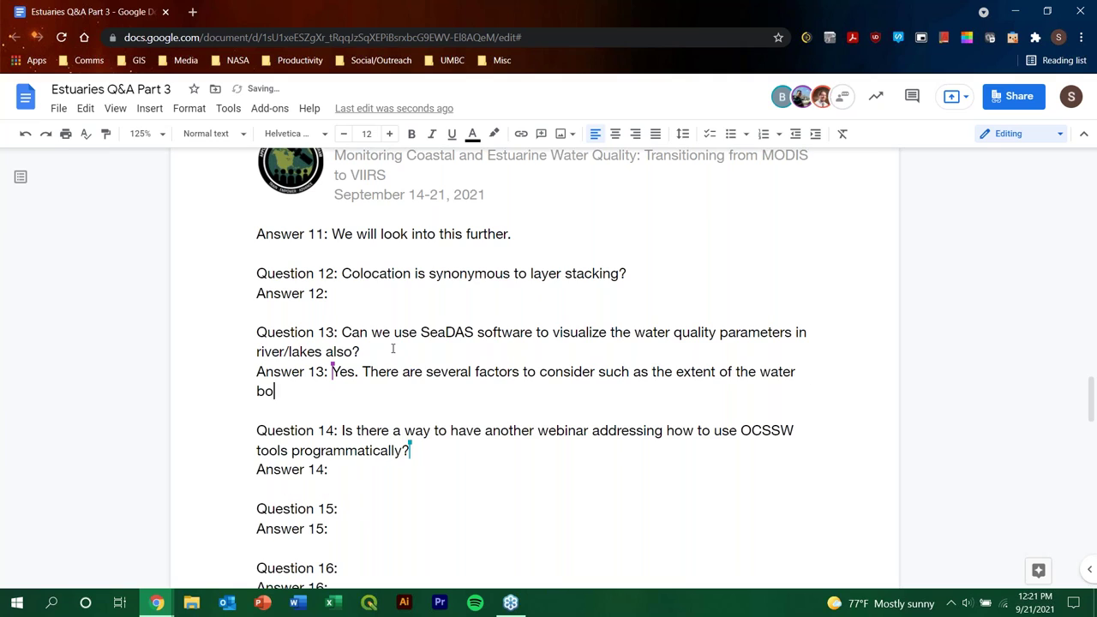
key("BackSpace")
type("ad")
key("BackSpace")
key("BackSpace")
key("BackSpace")
type(", the type of data your ")
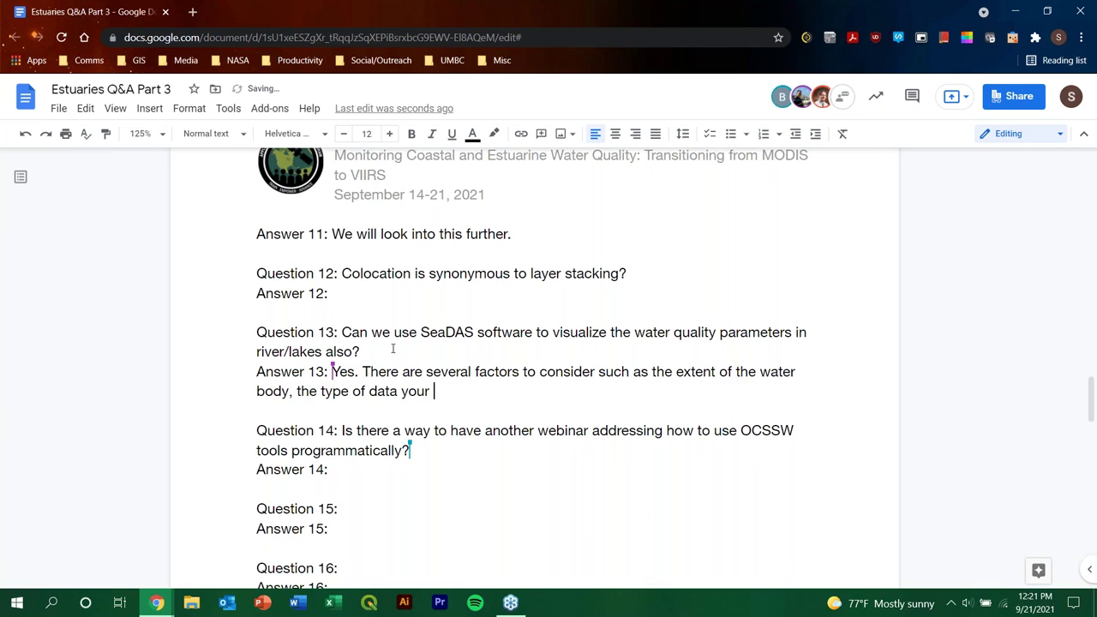
type("using , the spatial re")
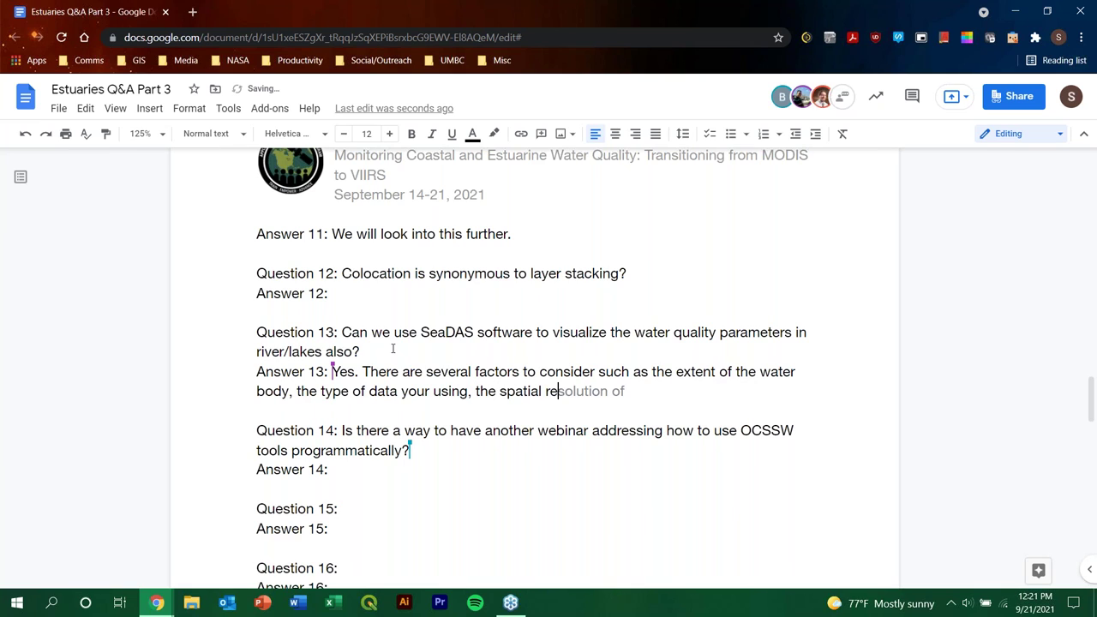
type("sol")
key("Tab")
type("the data ")
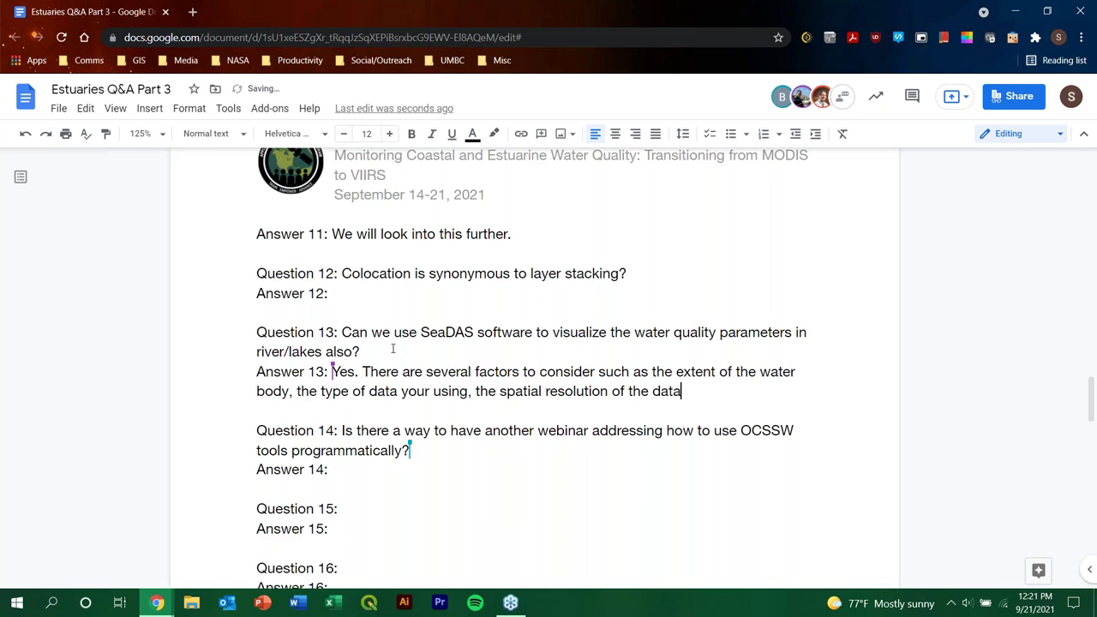
type("being utilized")
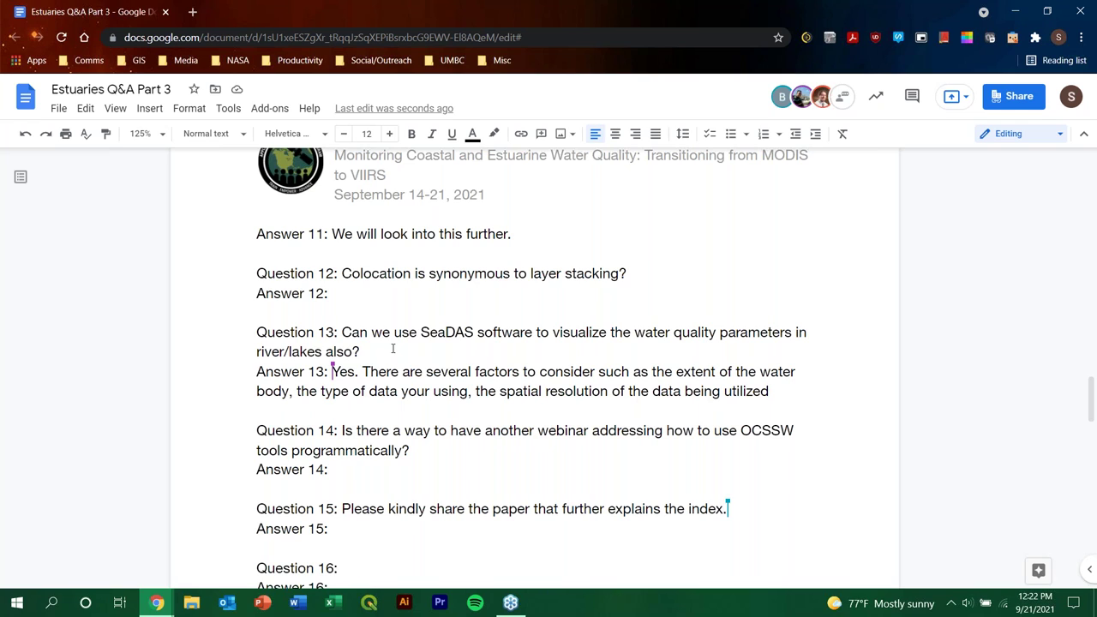
Change the comma after 'using' to 'and', then add 'Refer to Q3 for a link to a paper'.
left_click(472, 390)
key("BackSpace")
type("and")
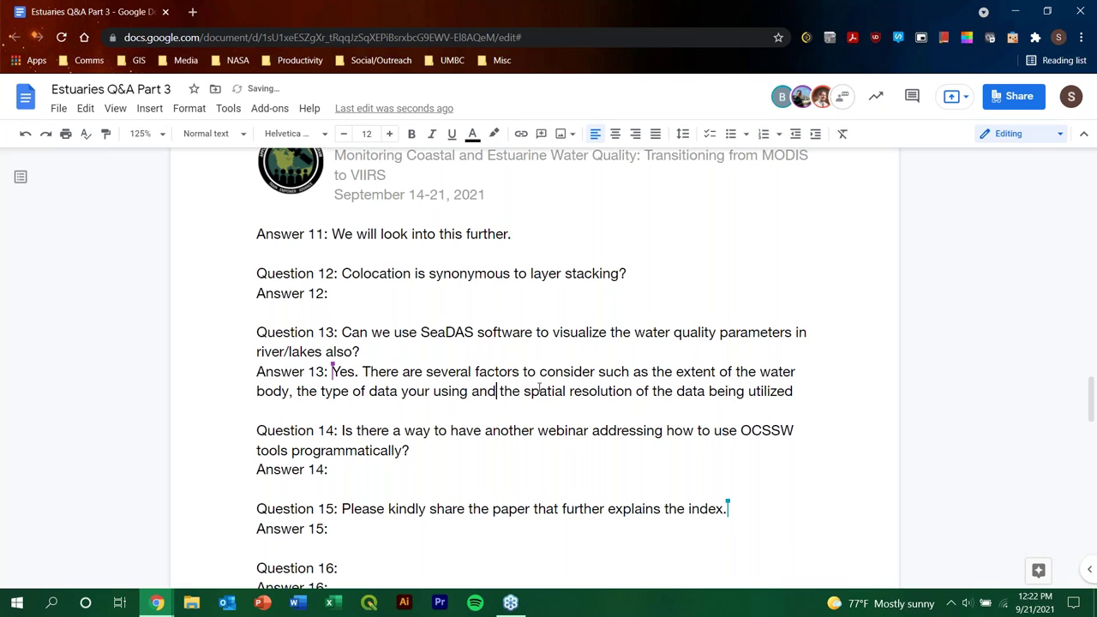
left_click(794, 394)
type(". Refe")
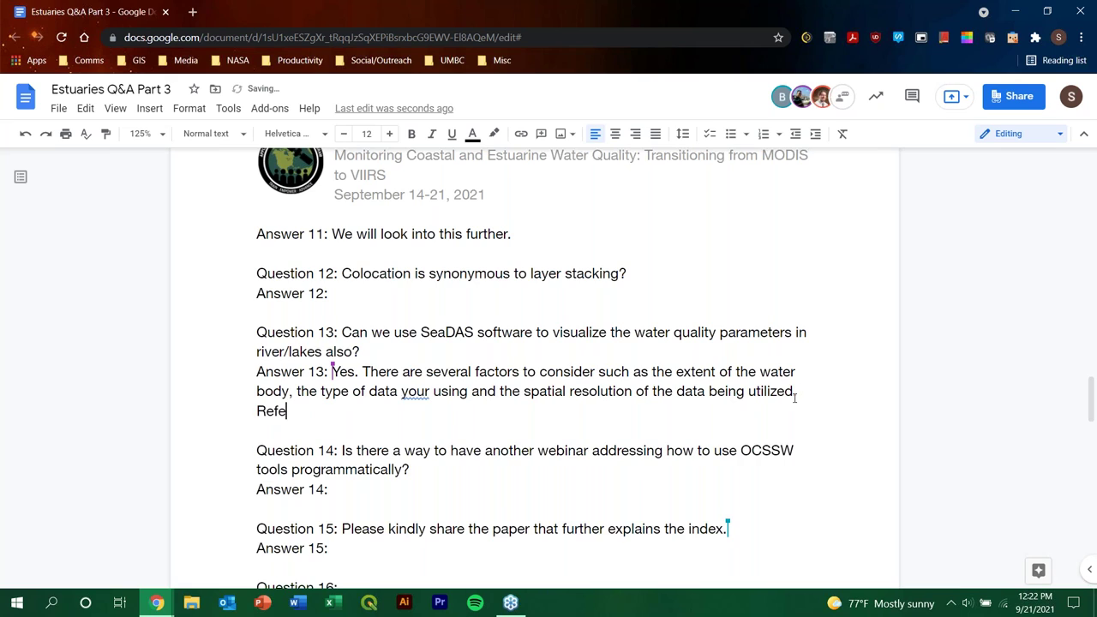
type("r to")
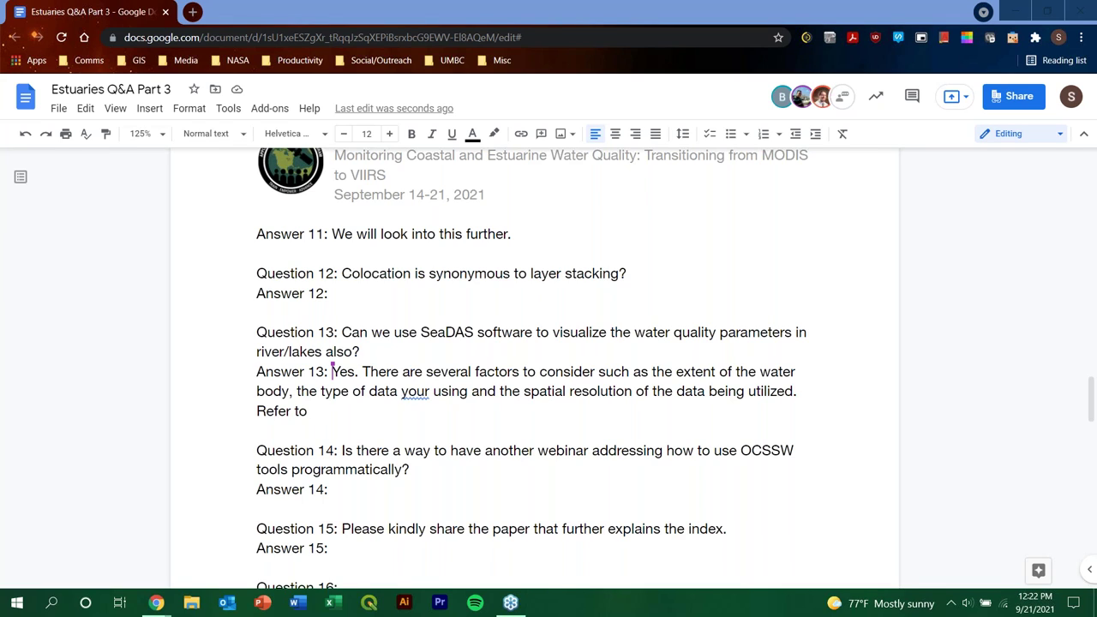
scroll(350, 342, "down", 1)
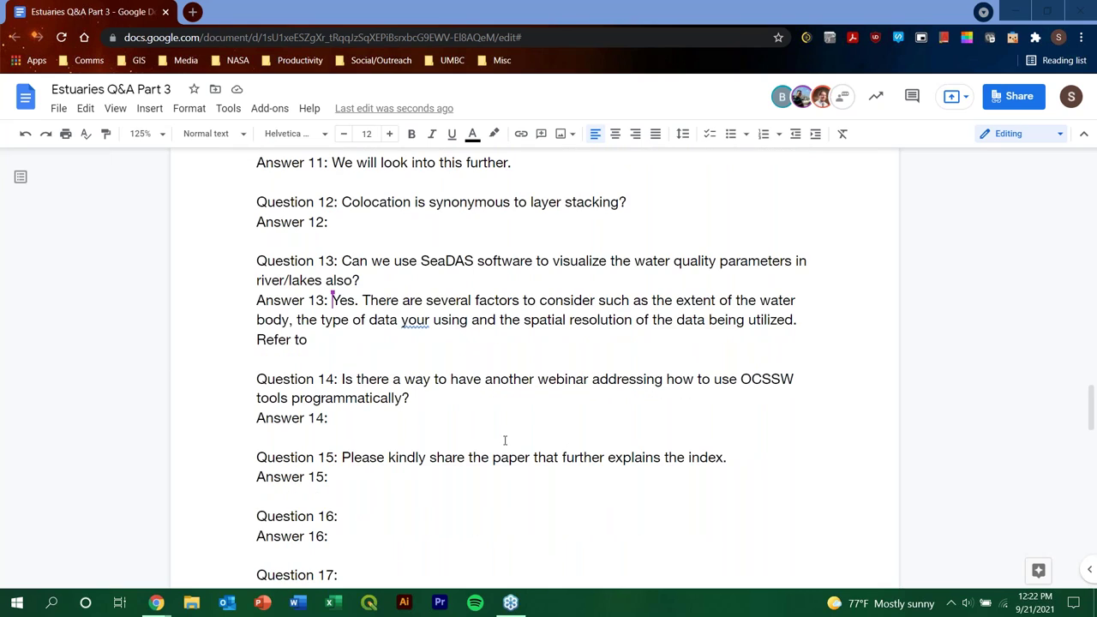
left_click(351, 342)
type("Q3")
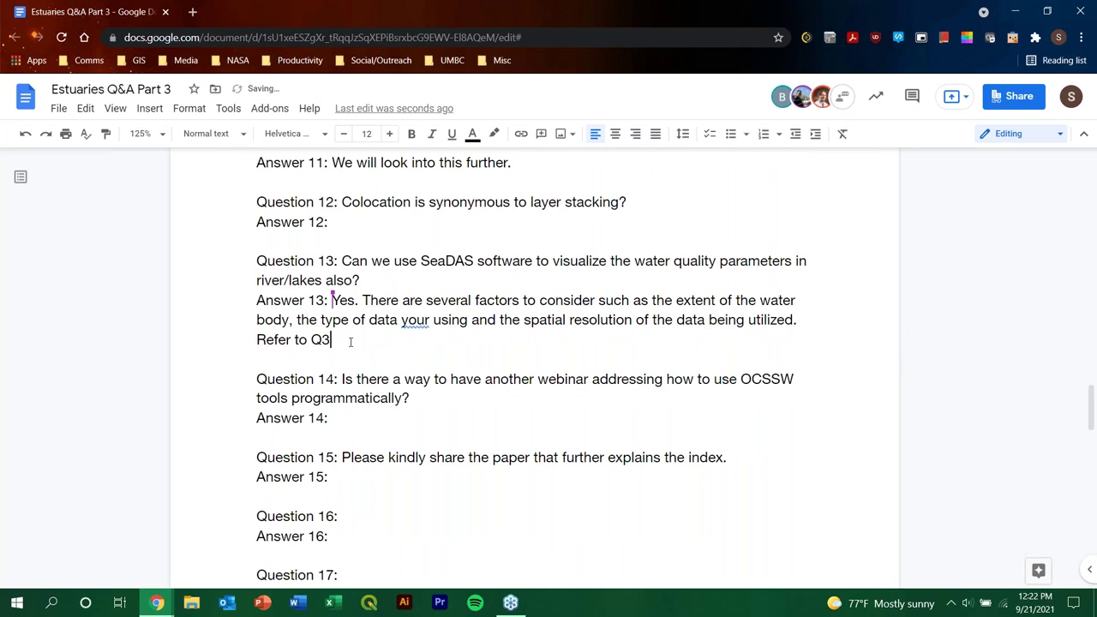
type(" for th")
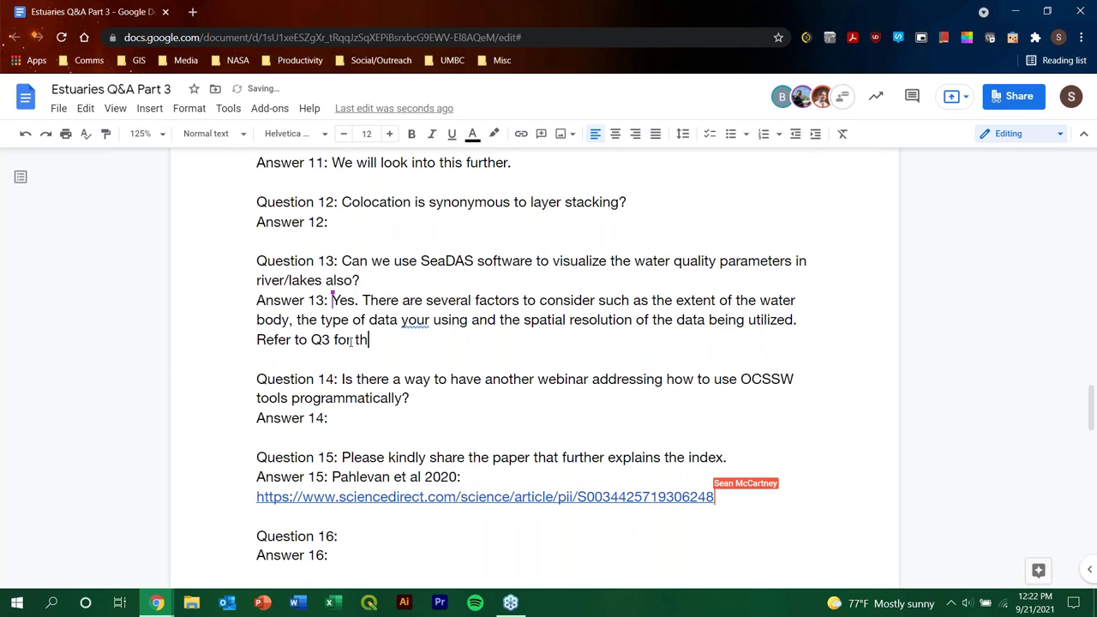
key("BackSpace")
key("BackSpace")
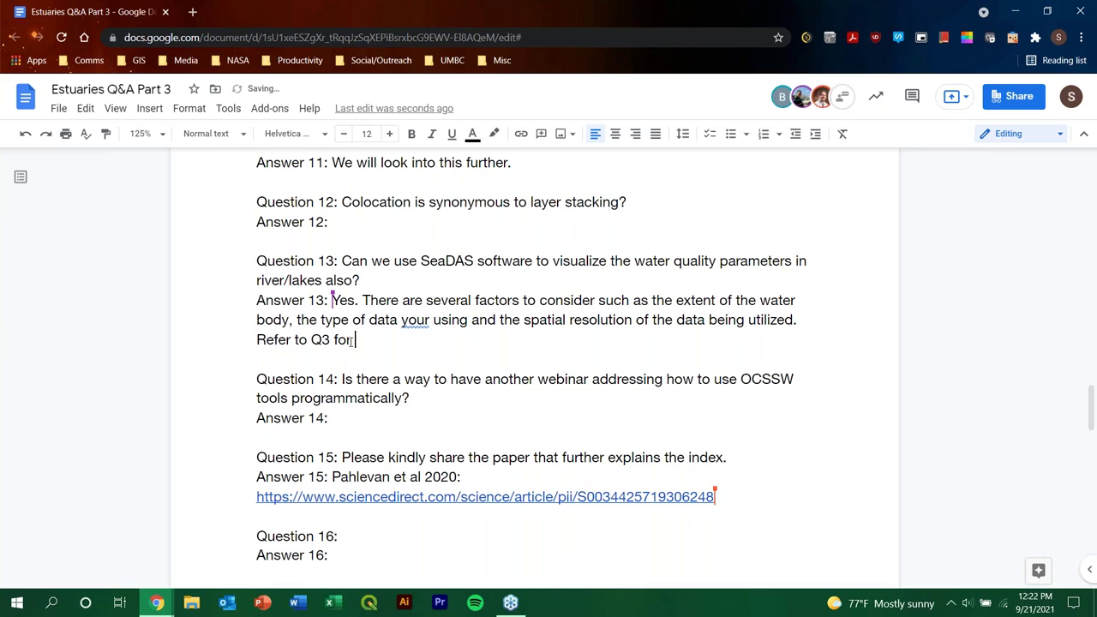
type("a link to a paper")
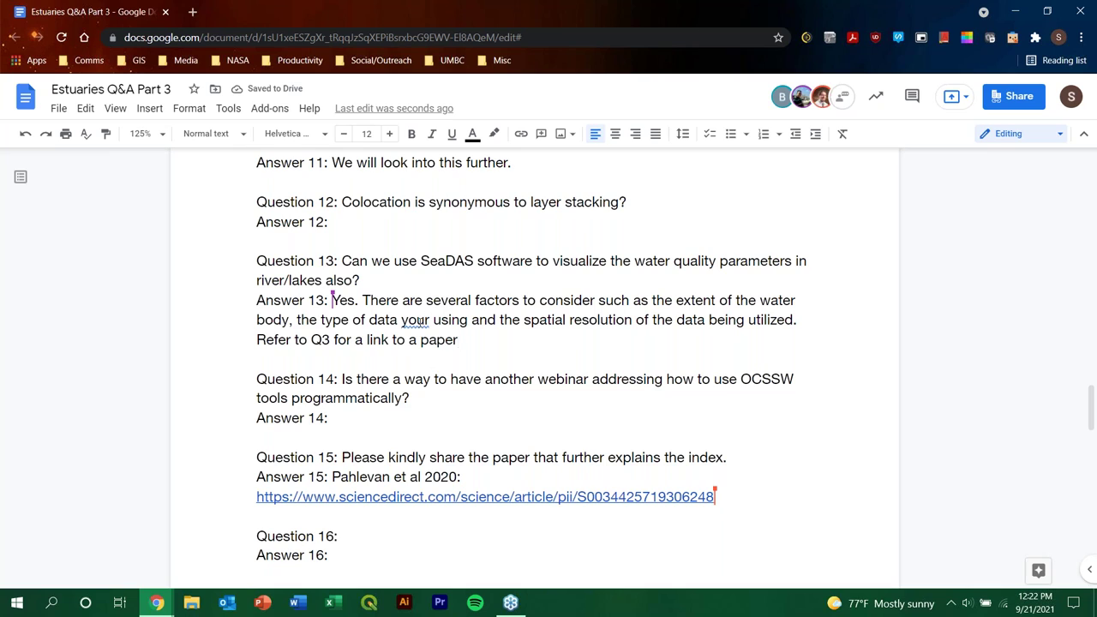
Correct 'your' to 'you're' and finish with 'dealing with a similar question.'.
left_click(415, 319)
left_click(423, 297)
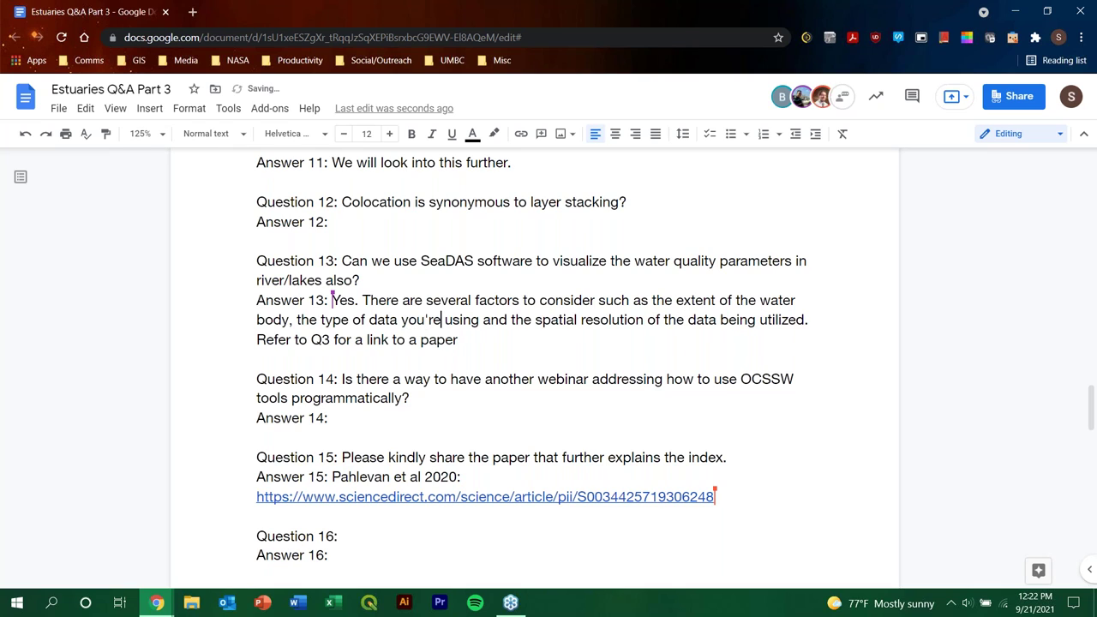
left_click(477, 351)
left_click(473, 339)
type("dealing with")
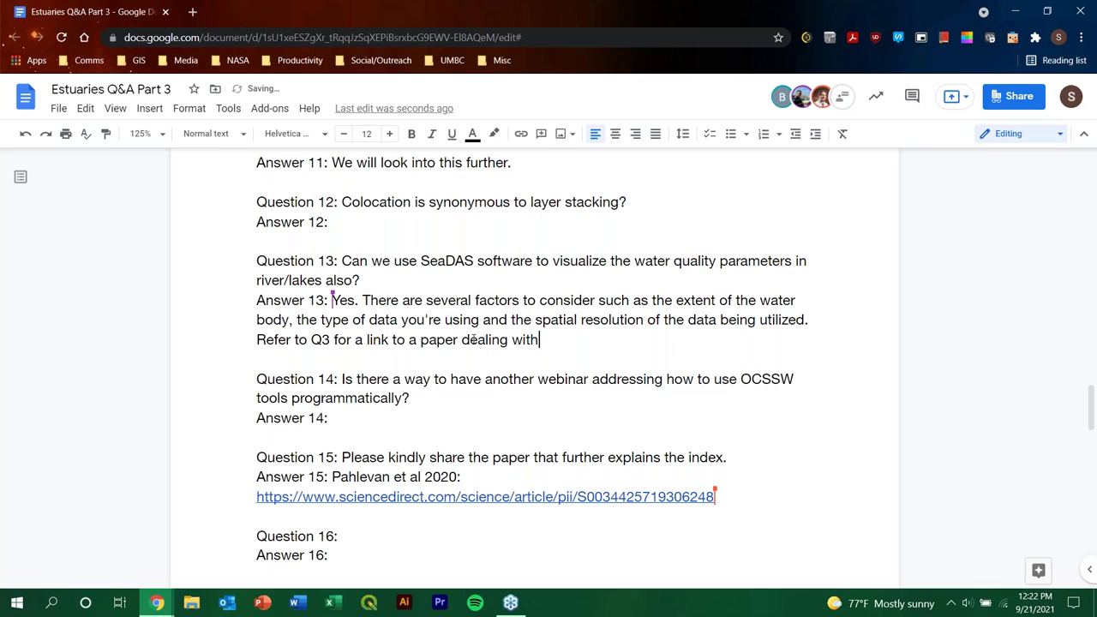
key("BackSpace")
key("BackSpace")
type("h a similar question.")
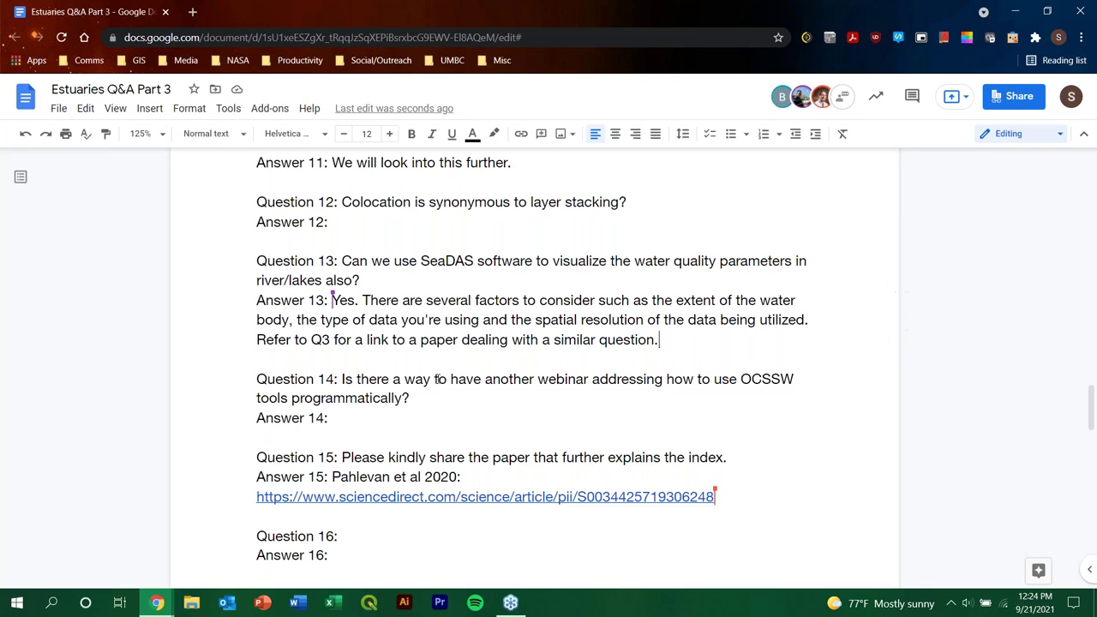
Type 'We will keep this in mind for a future training series. Thank you for the suggestion!' as Answer 14.
left_click(349, 417)
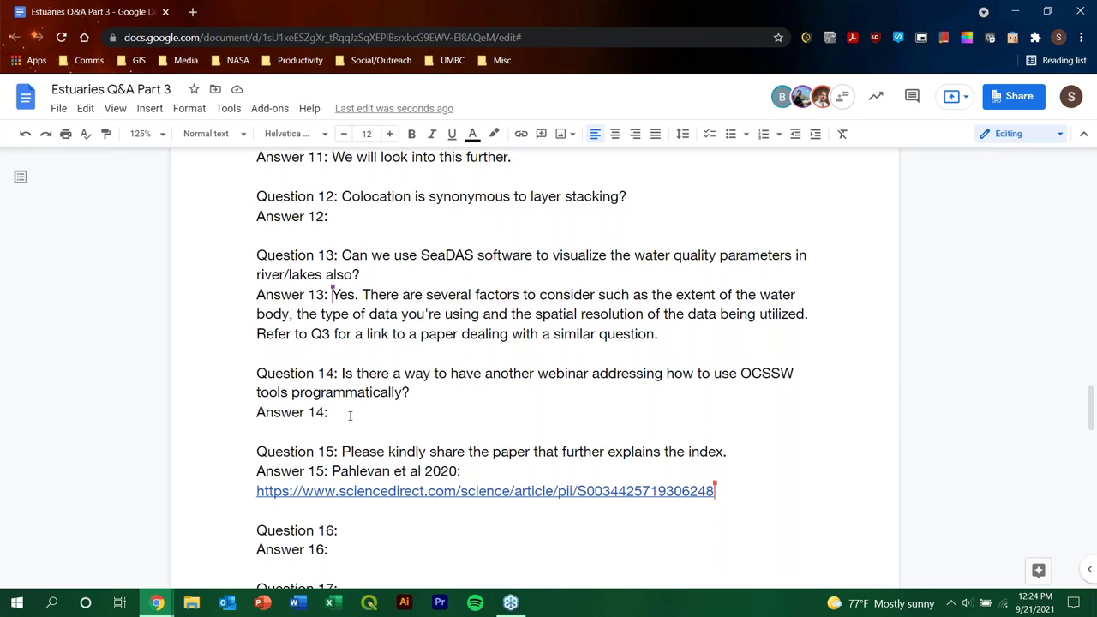
scroll(519, 305, "down", 1)
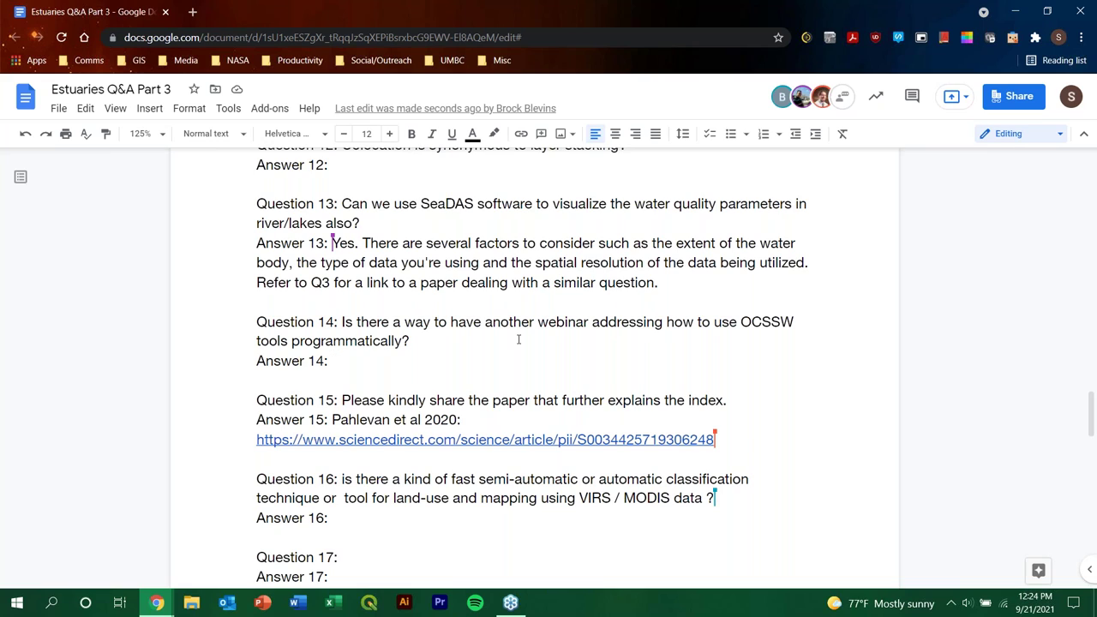
type("We will ")
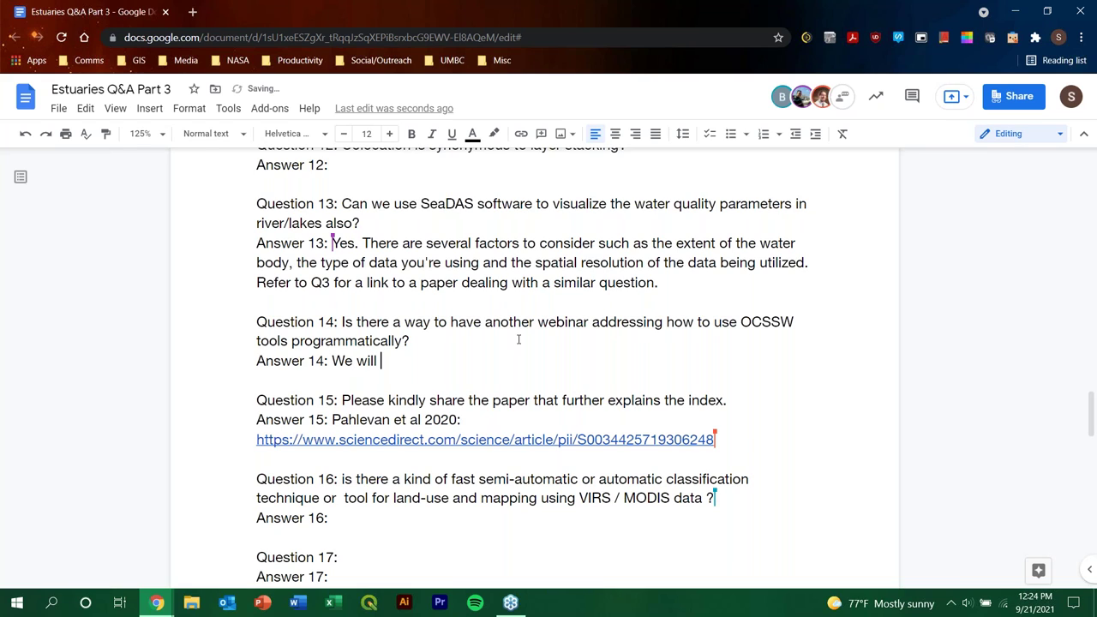
type("keep this in mind fo")
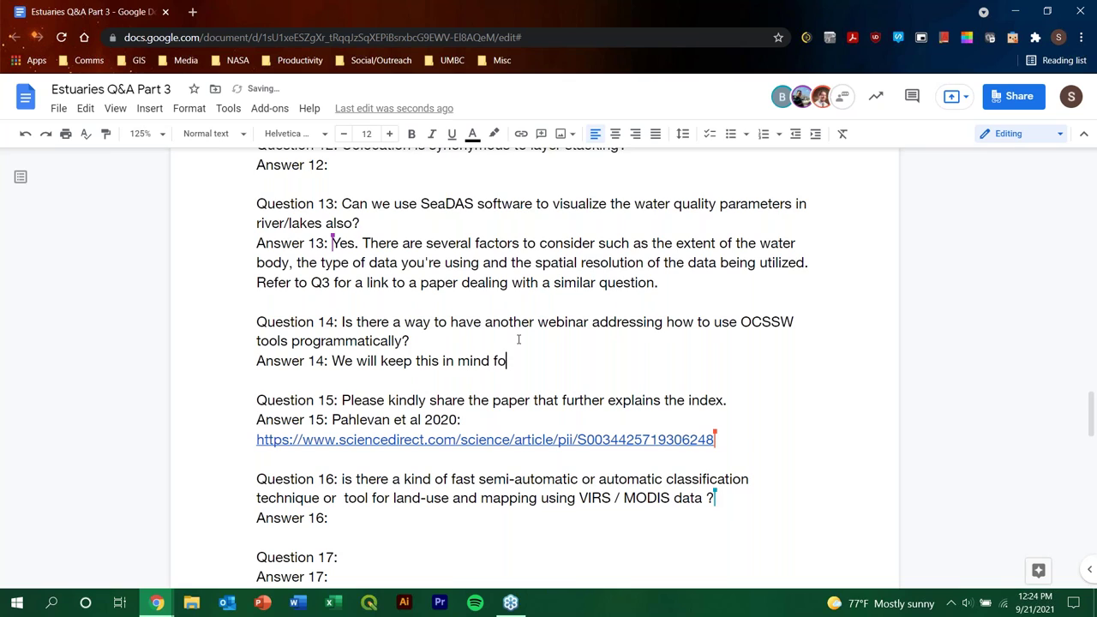
type("r a future train")
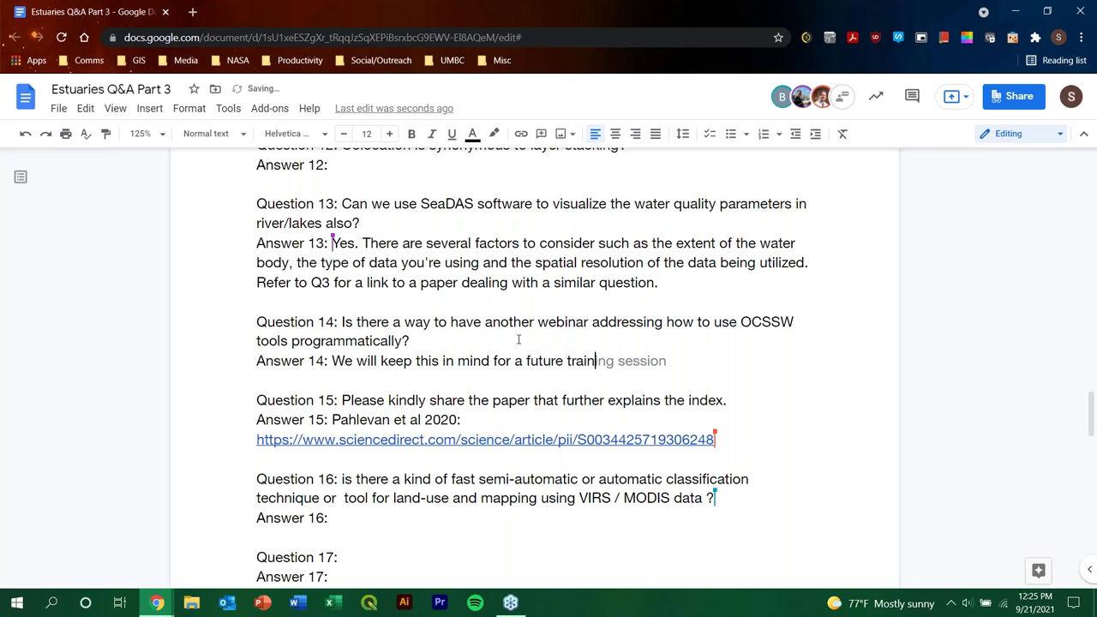
type("ing series. Th")
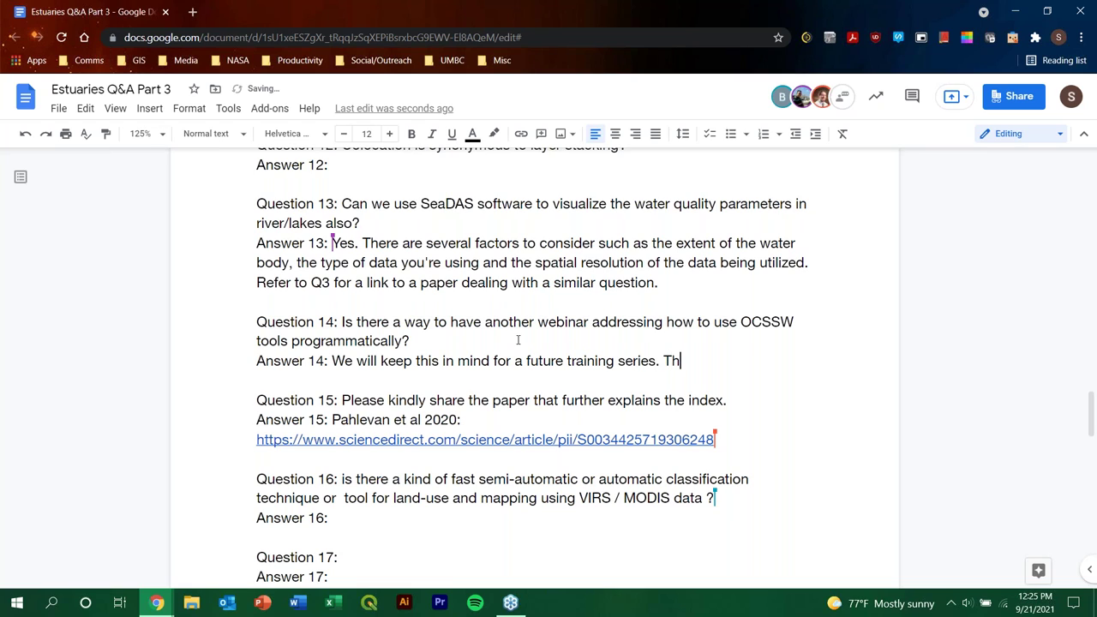
type("ank you for the s")
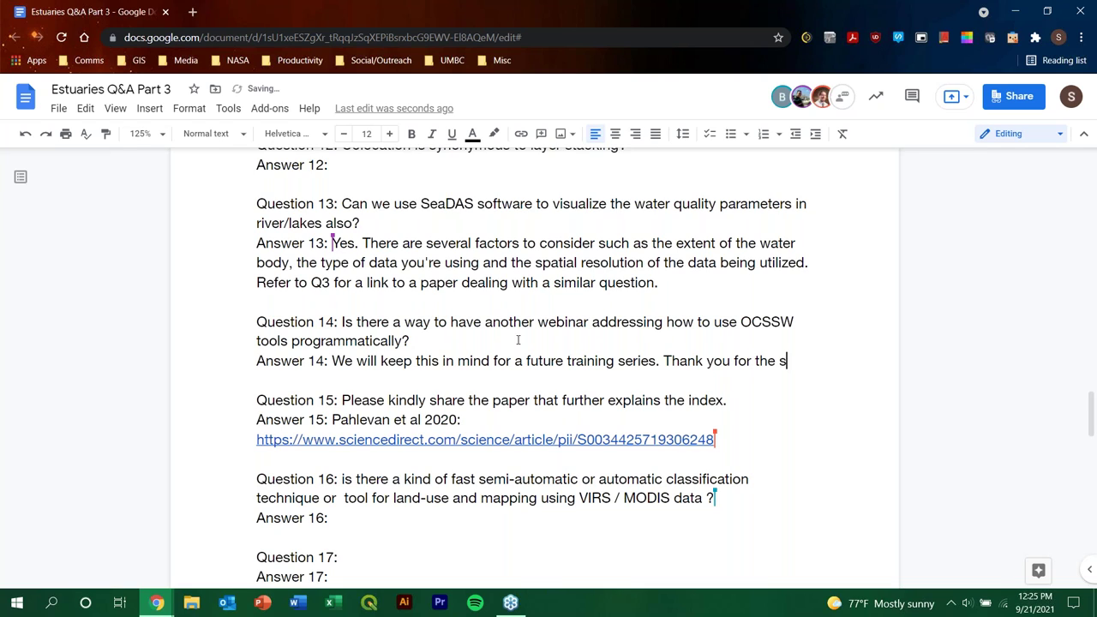
type("uggestion!")
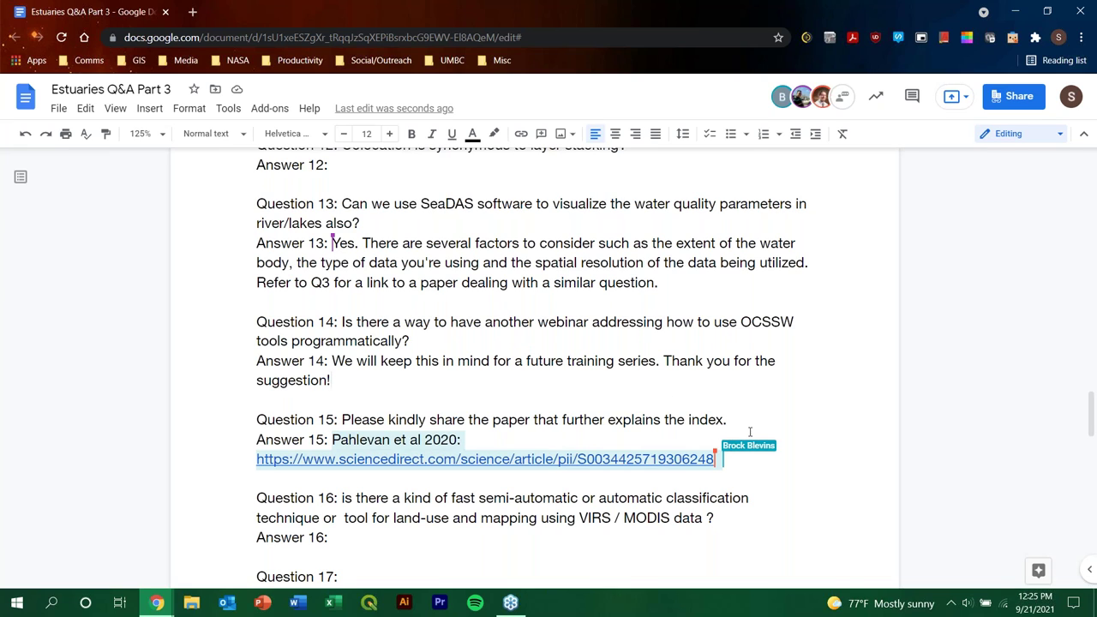
scroll(750, 427, "down", 1)
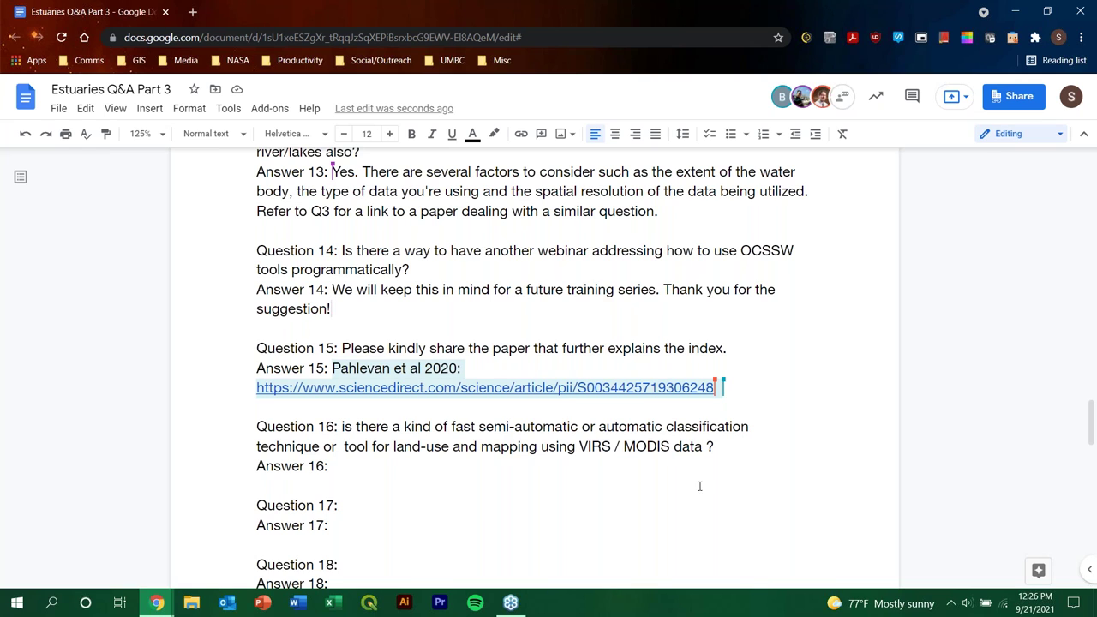
Remove the doubled space before 'tool' in Question 16.
left_click(334, 469)
scroll(855, 355, "down", 1)
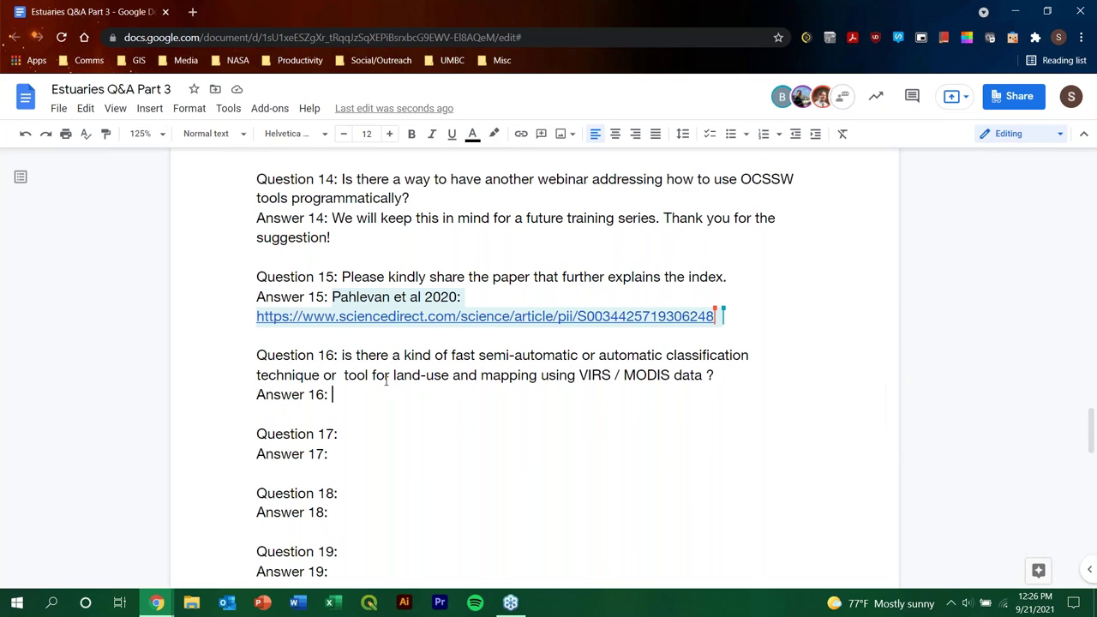
left_click(346, 375)
key("BackSpace")
key("Down")
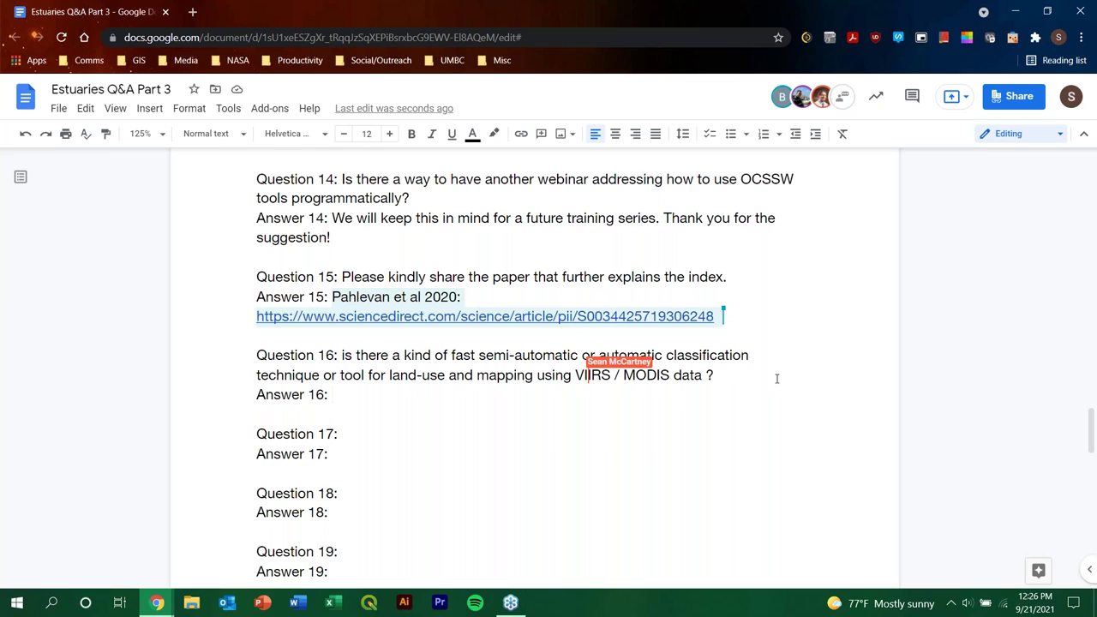
Answer 16: 'Land-use mapping tools using MODIS and VIIRS are available, but we will look into this further.'.
type("Land-")
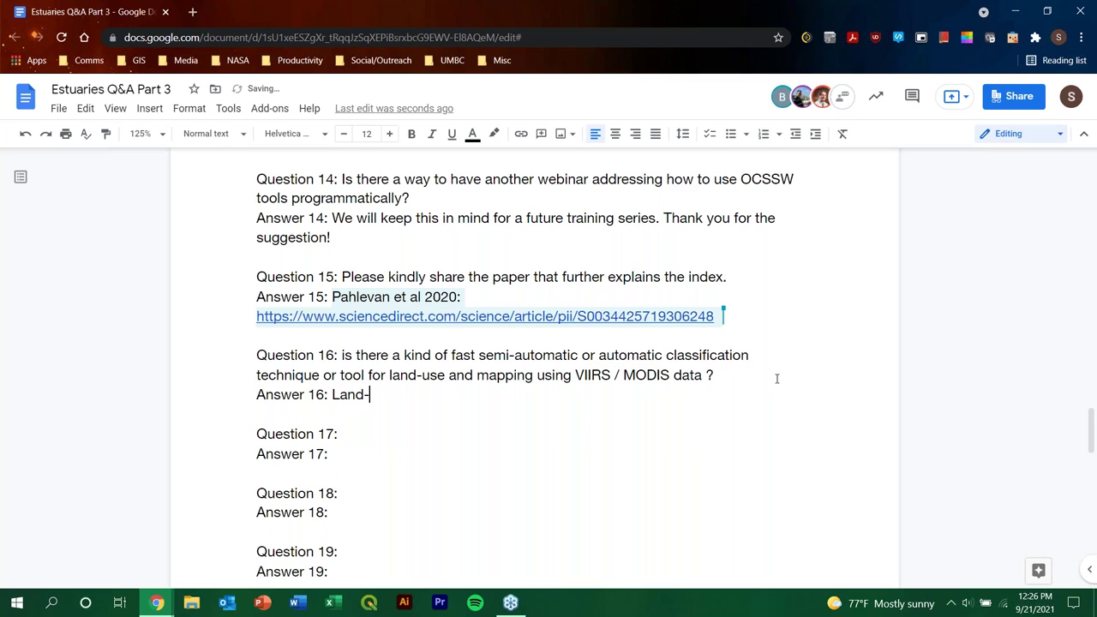
type("use mapping tools ")
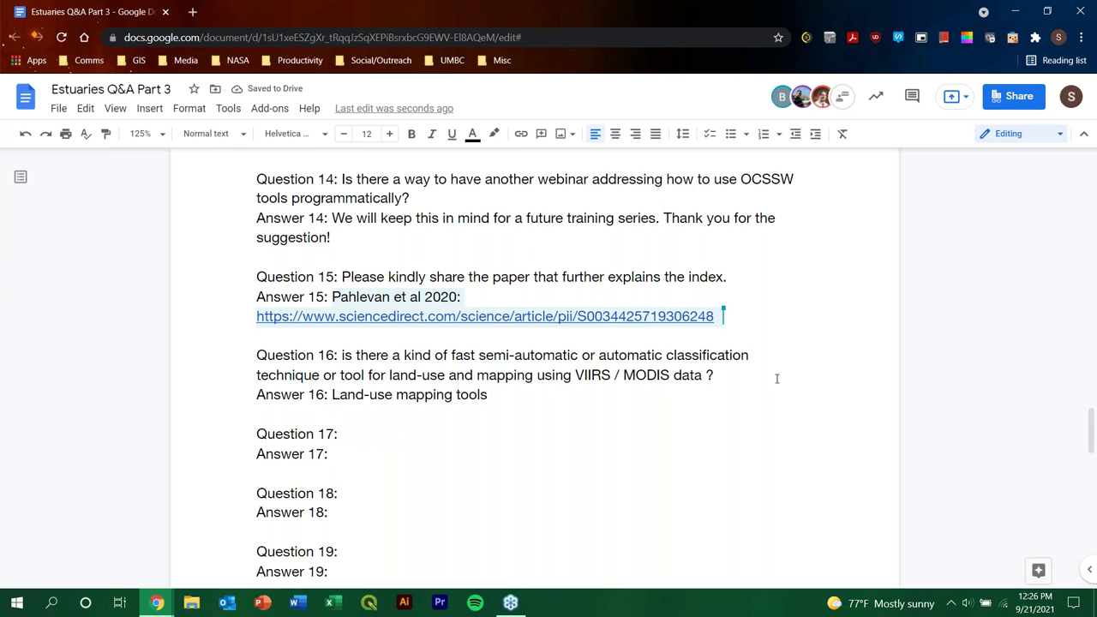
type("using MODIS adn VIIRS ")
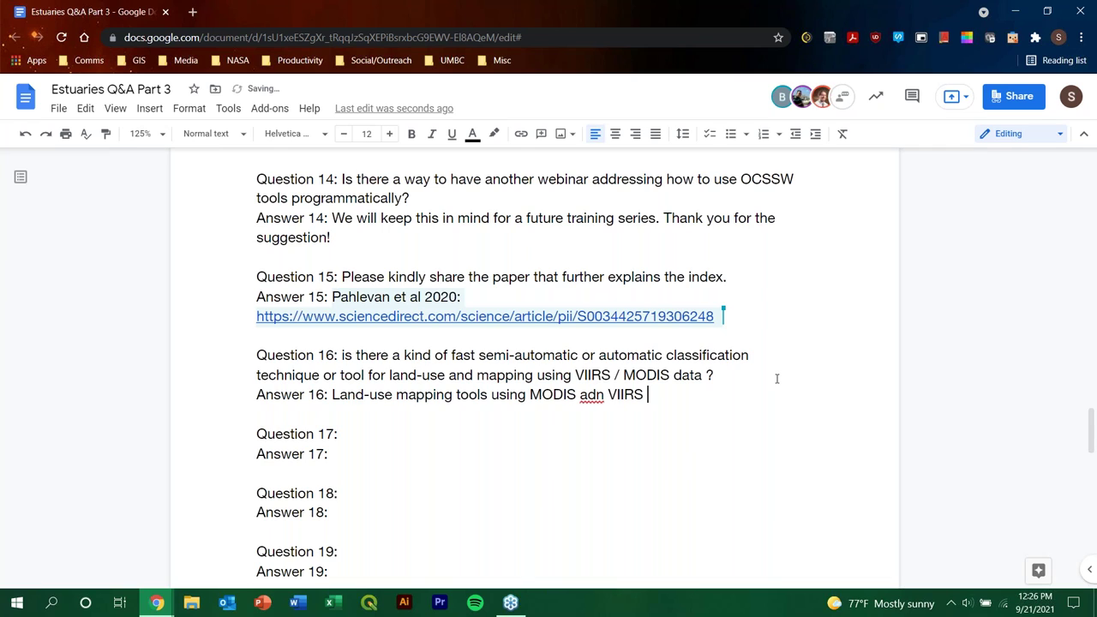
type("are avail")
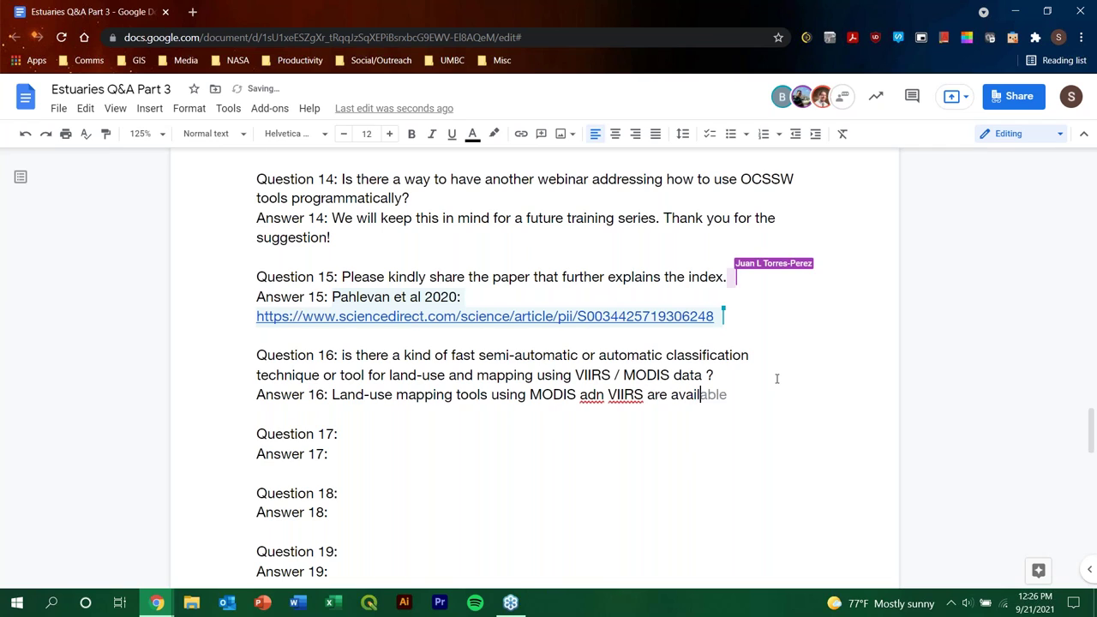
key("Tab")
type(", bt")
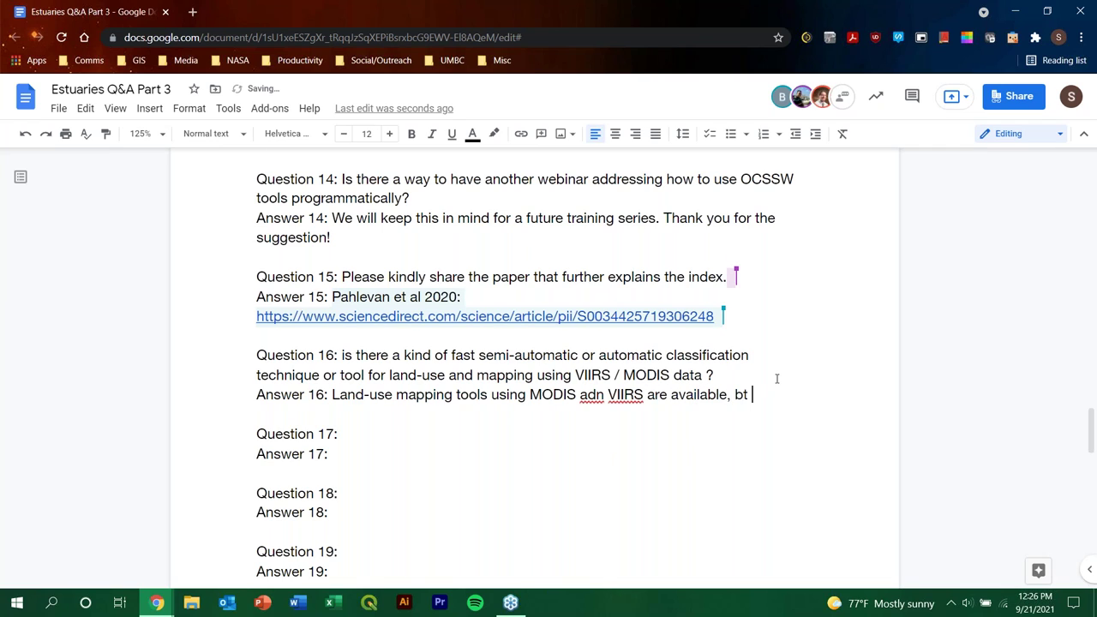
type("u")
key("BackSpace")
key("BackSpace")
key("BackSpace")
type("but we will look in")
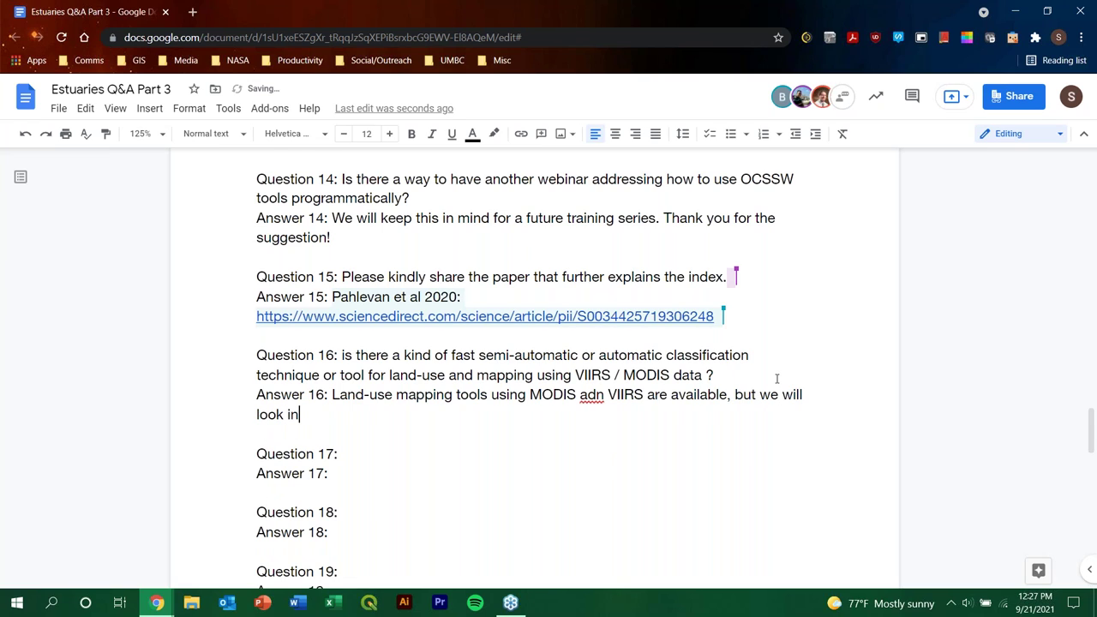
type("to this further")
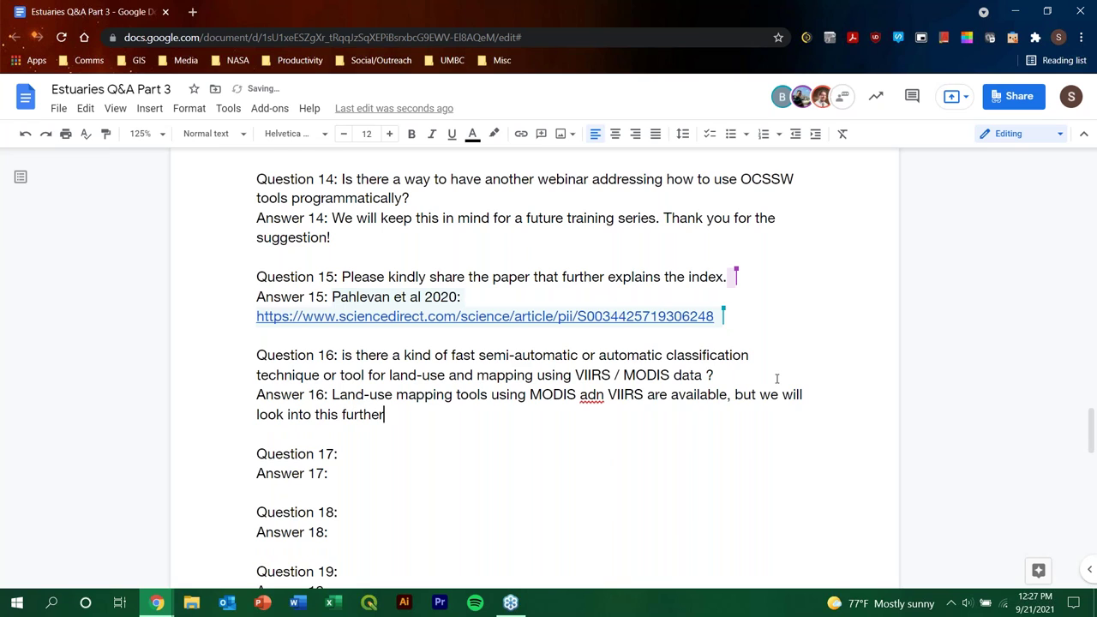
type(".")
left_click(603, 396)
key("BackSpace")
key("BackSpace")
type("nd")
Start a follow-up sentence referring readers to the Land use mapping webinar sessions.
left_click(494, 418)
type("Also refer to our")
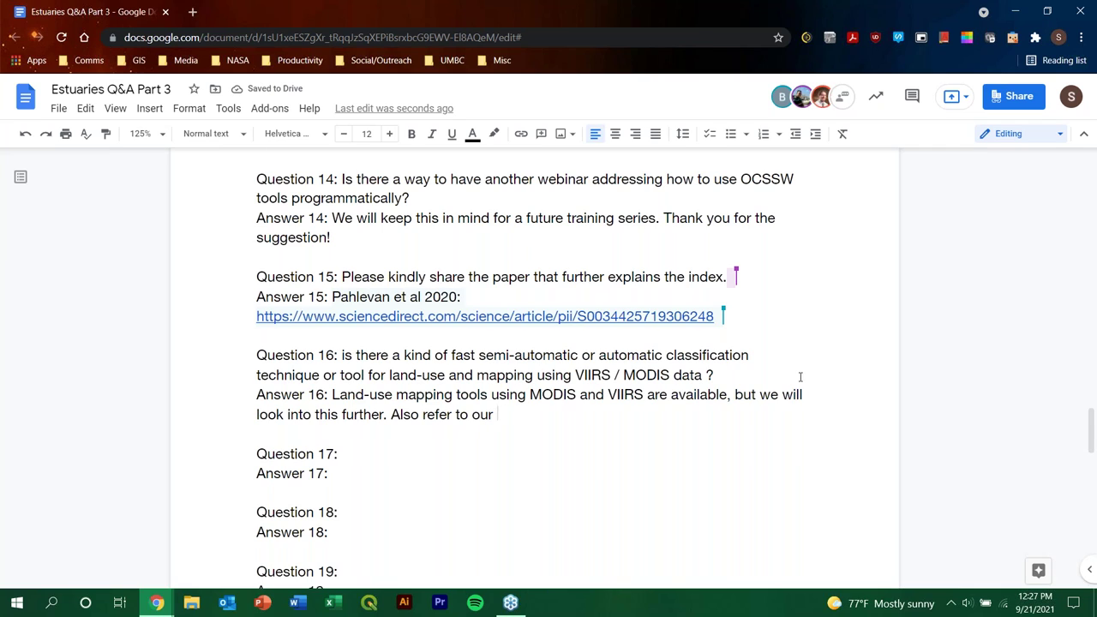
type("Land use mapping webian")
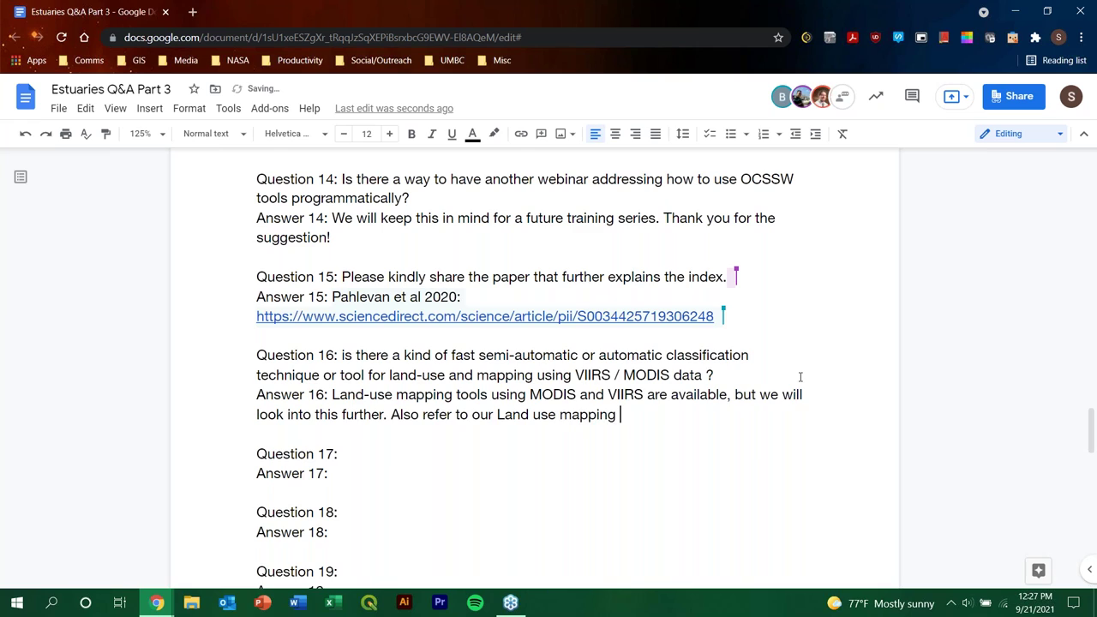
key("BackSpace")
key("BackSpace")
type("n")
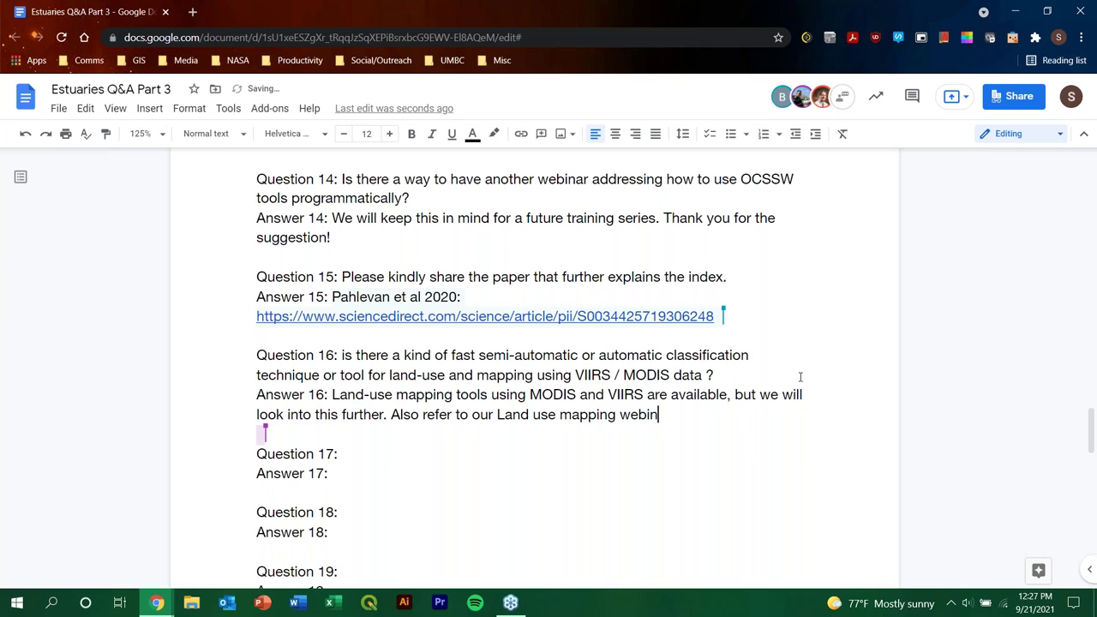
type("ar session dealing with")
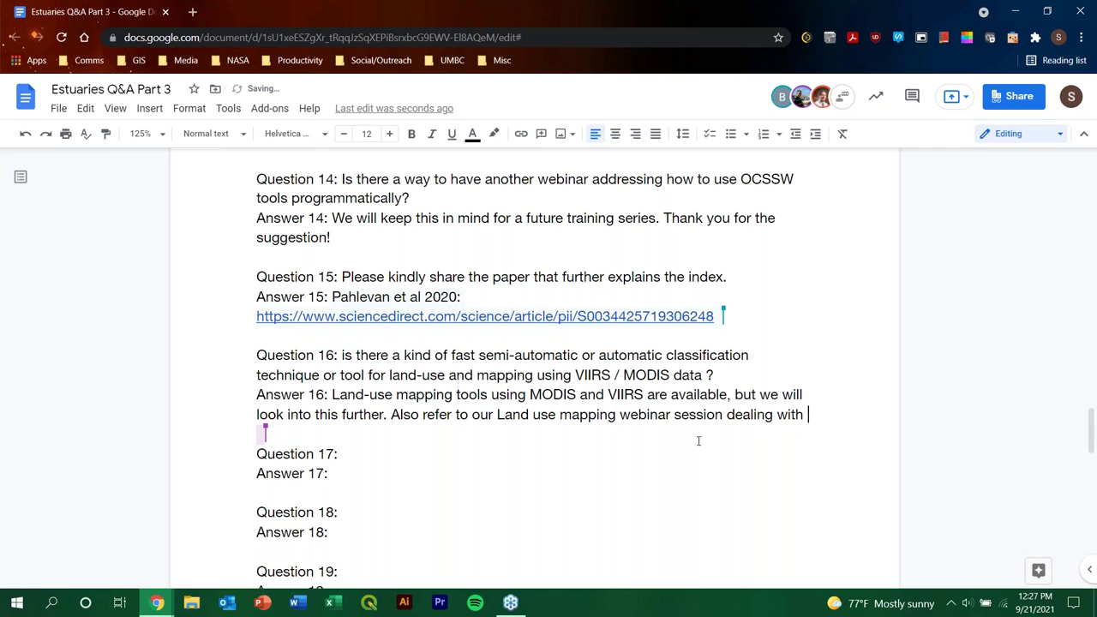
key("ctrl+Left")
key("ctrl+Left")
type("s")
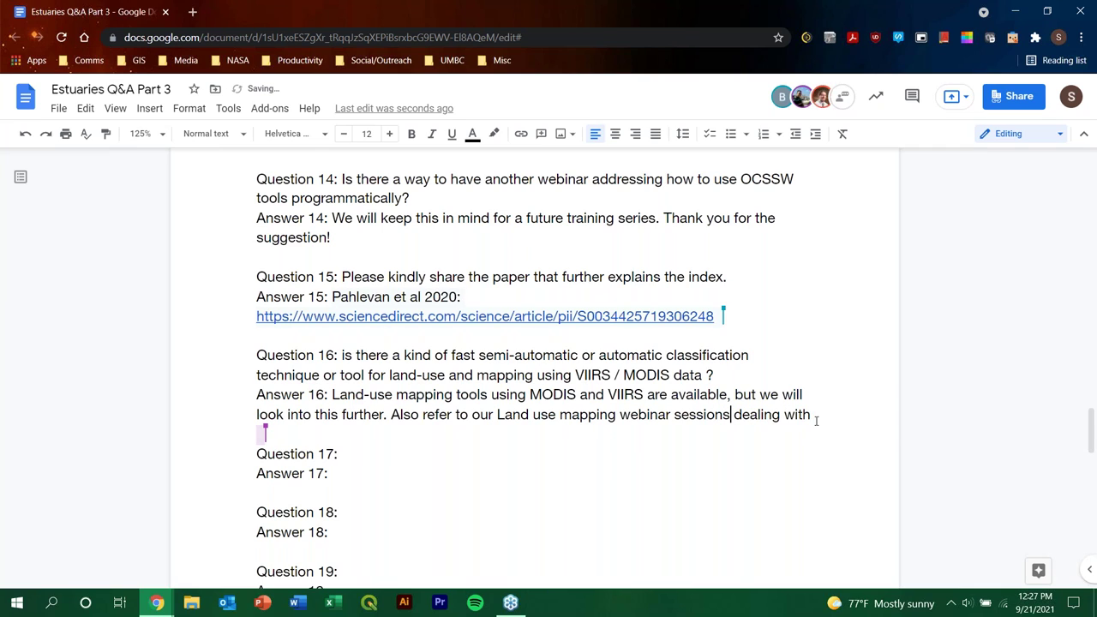
Extend it to optical data and the Google Earth Engine for Mapping Land Use webinar, trimming 'session'.
left_click(820, 416)
type("optic")
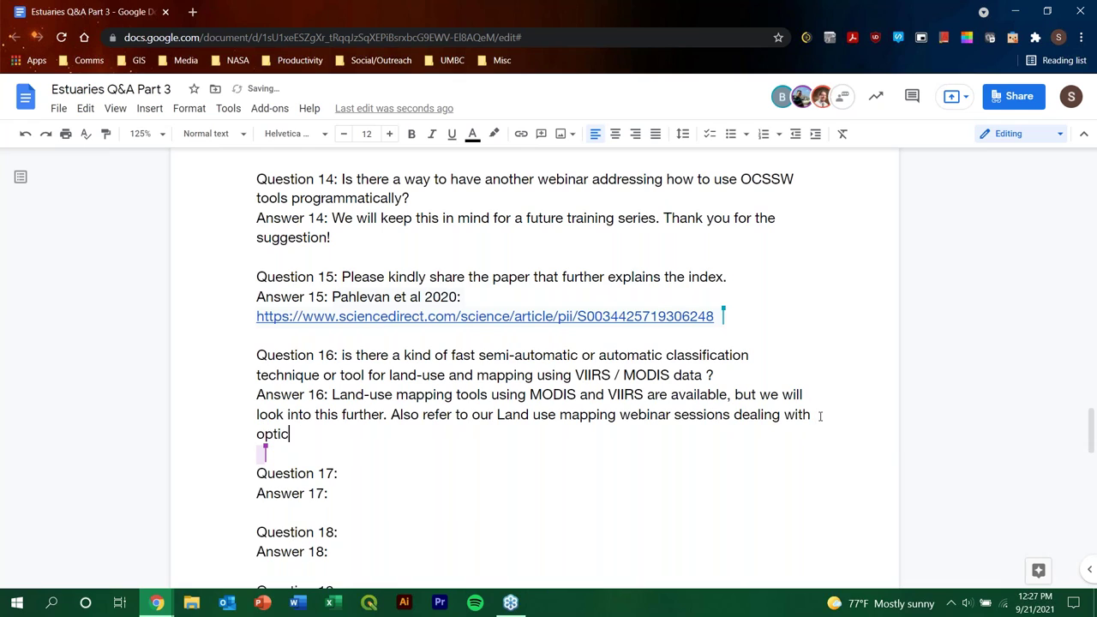
type("al data and well as ")
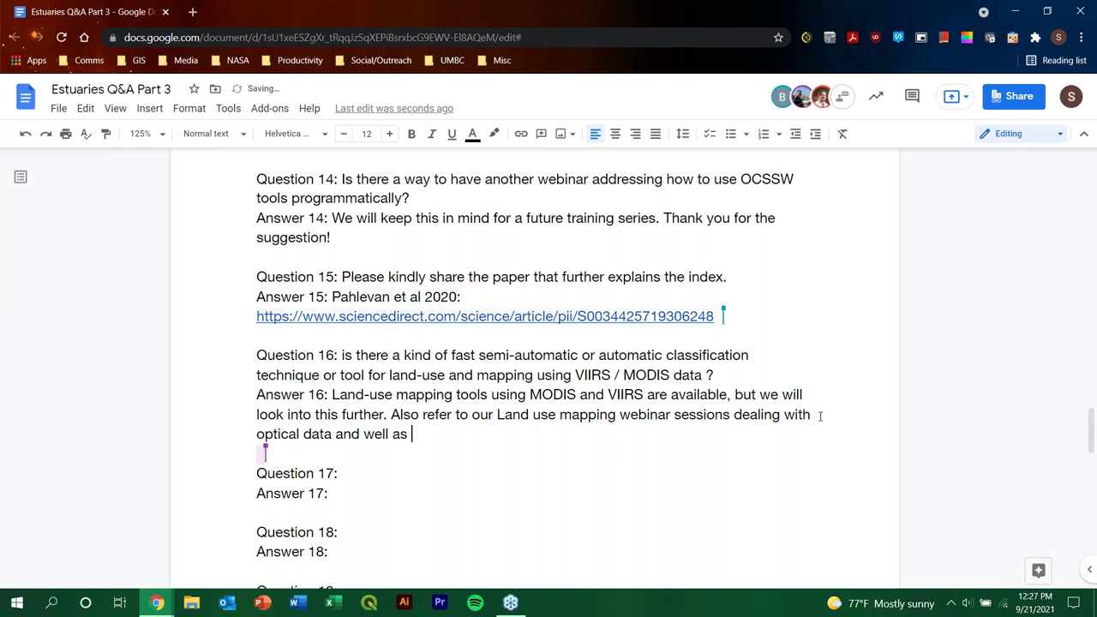
type("Google Earth Engine")
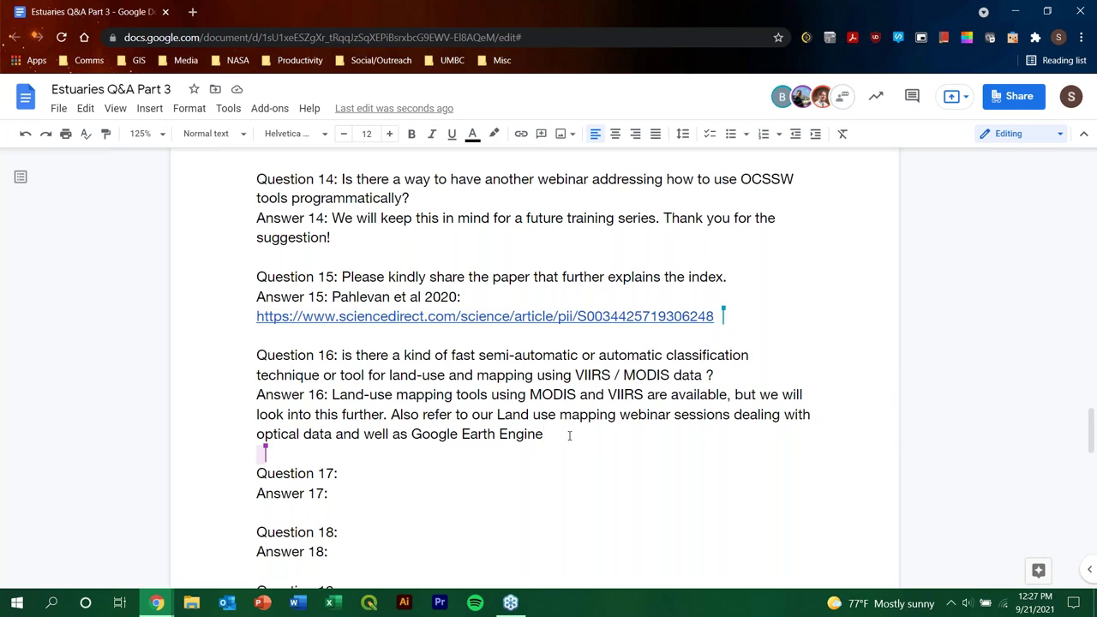
left_click(732, 414)
key("BackSpace")
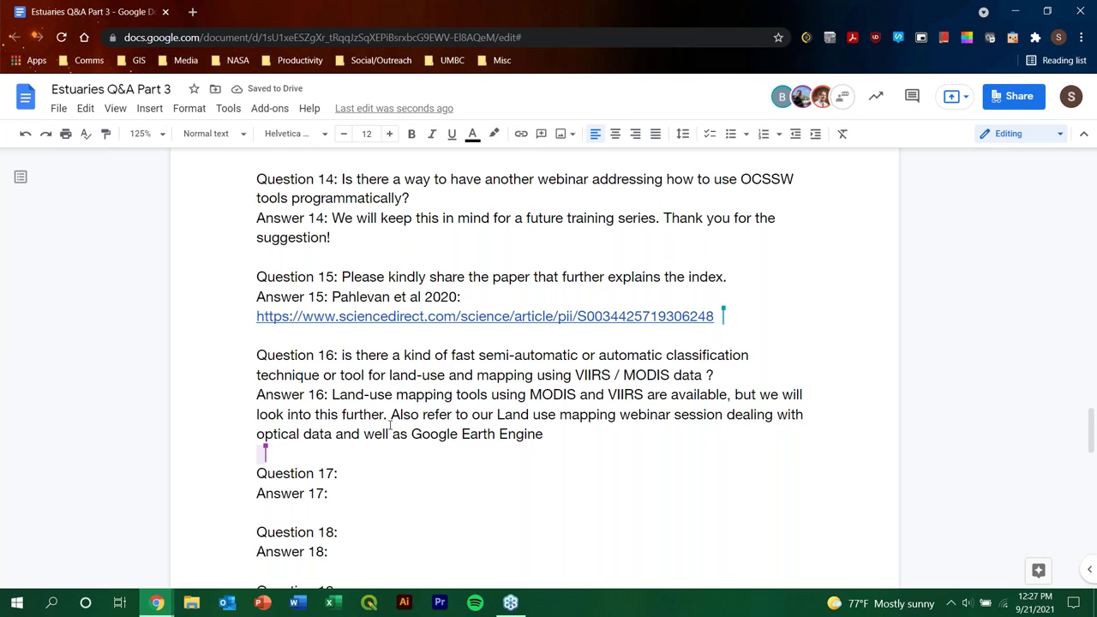
left_click(549, 434)
type("for Lan")
key("BackSpace")
key("BackSpace")
key("BackSpace")
type("Mapping Land")
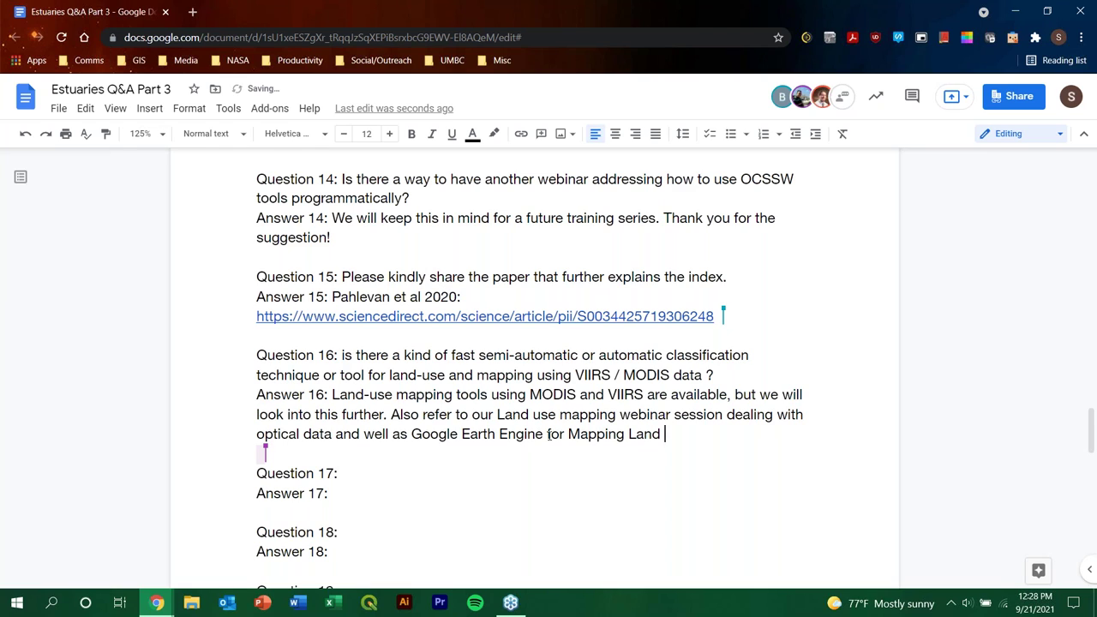
type(" Use")
type("webinar")
left_click_drag(676, 420, 720, 424)
key("BackSpace")
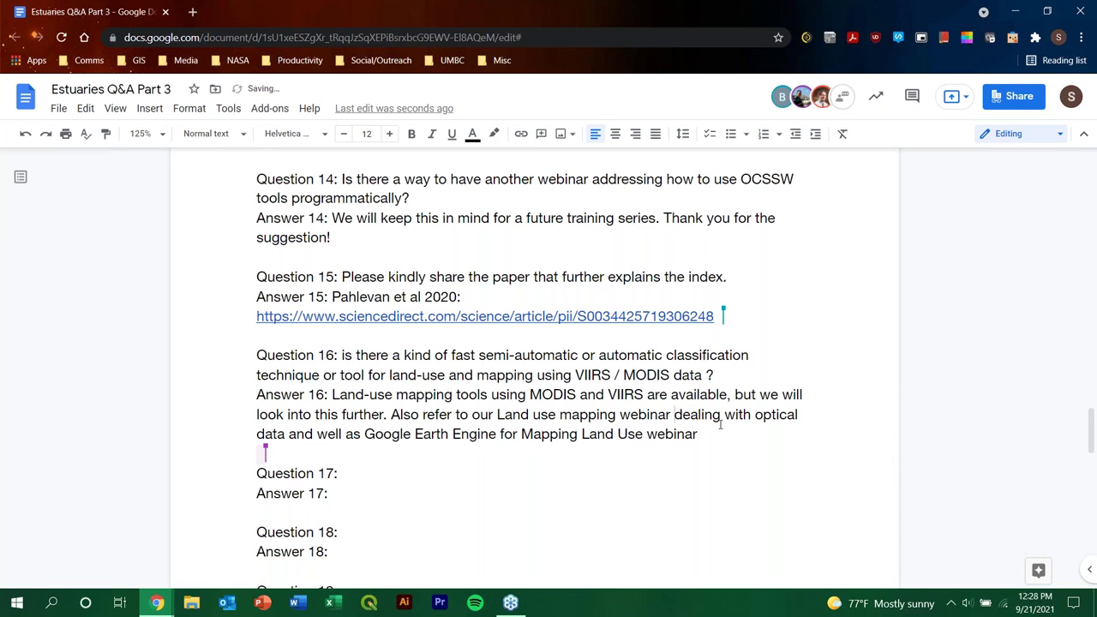
left_click(734, 443)
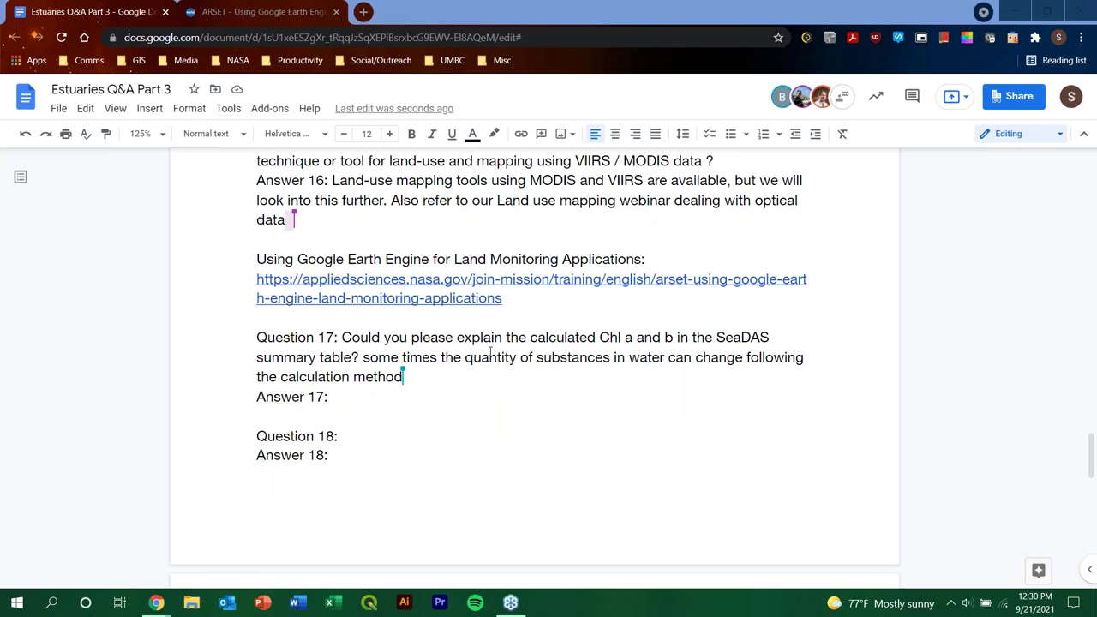
Close the ARSET Google Earth Engine browser tab and return to the end of Answer 17.
scroll(565, 279, "up", 1)
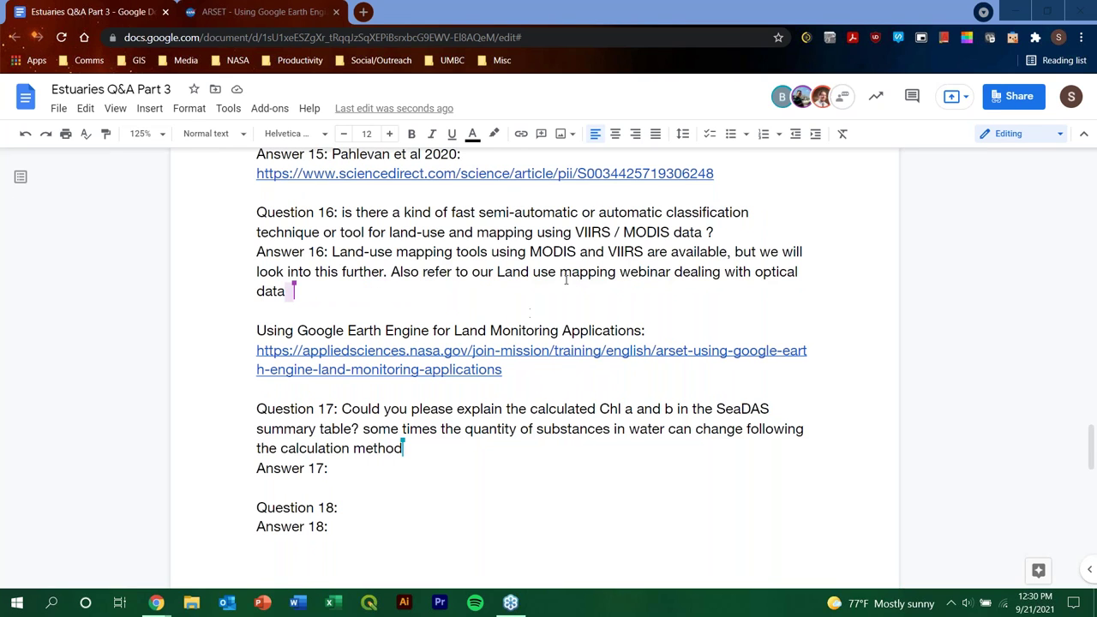
left_click(524, 370)
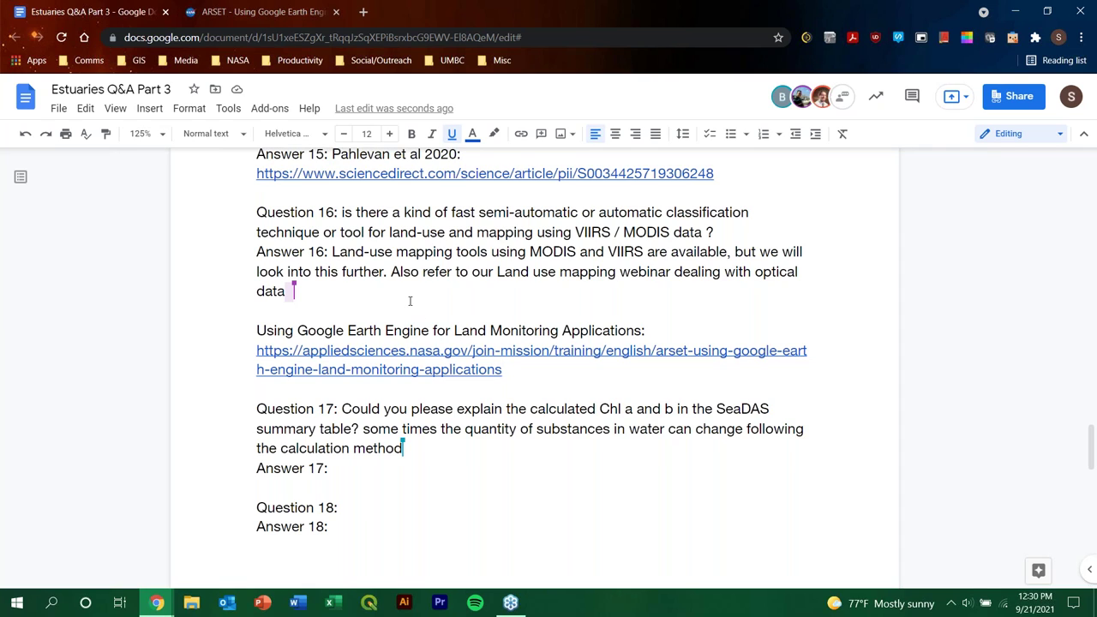
left_click(336, 12)
left_click(399, 469)
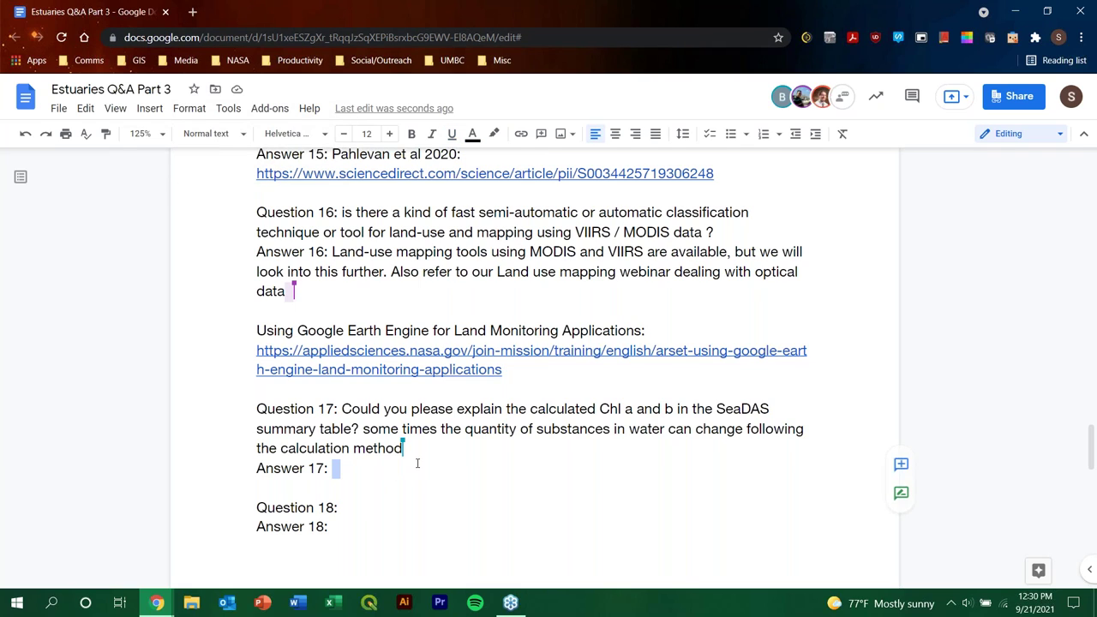
left_click(417, 463)
scroll(454, 434, "down", 1)
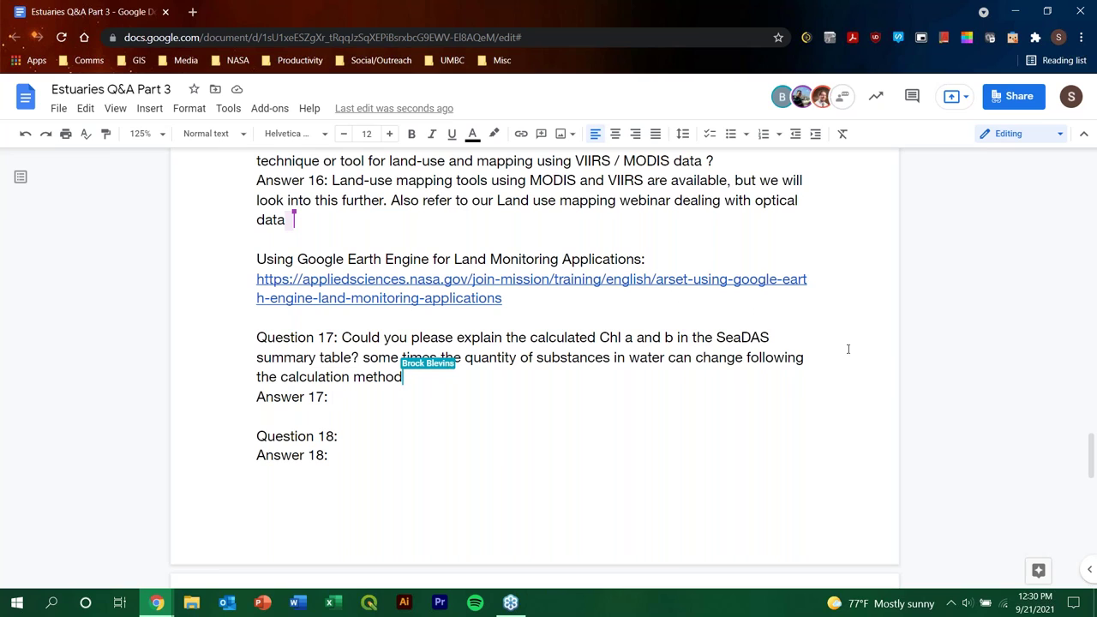
Begin Answer 17 with 'Refer to Part 2 of this webinar series where we went into detail on calculating Chl-a.'.
type("We")
key("BackSpace")
key("BackSpace")
type("Refer to Part 2 of this webinar series")
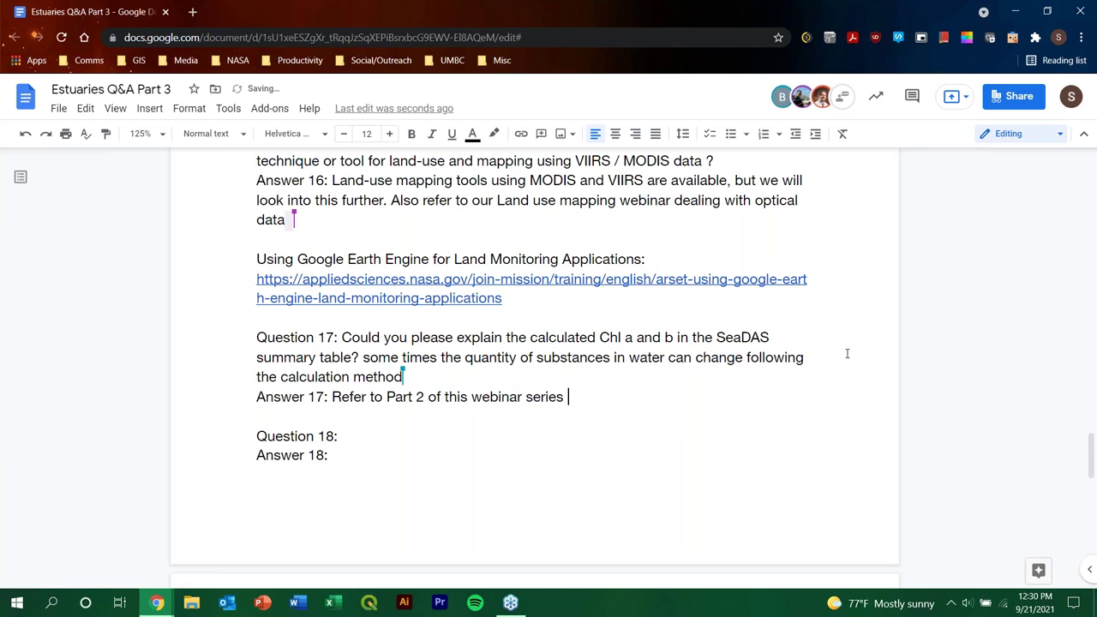
type(" where we went ")
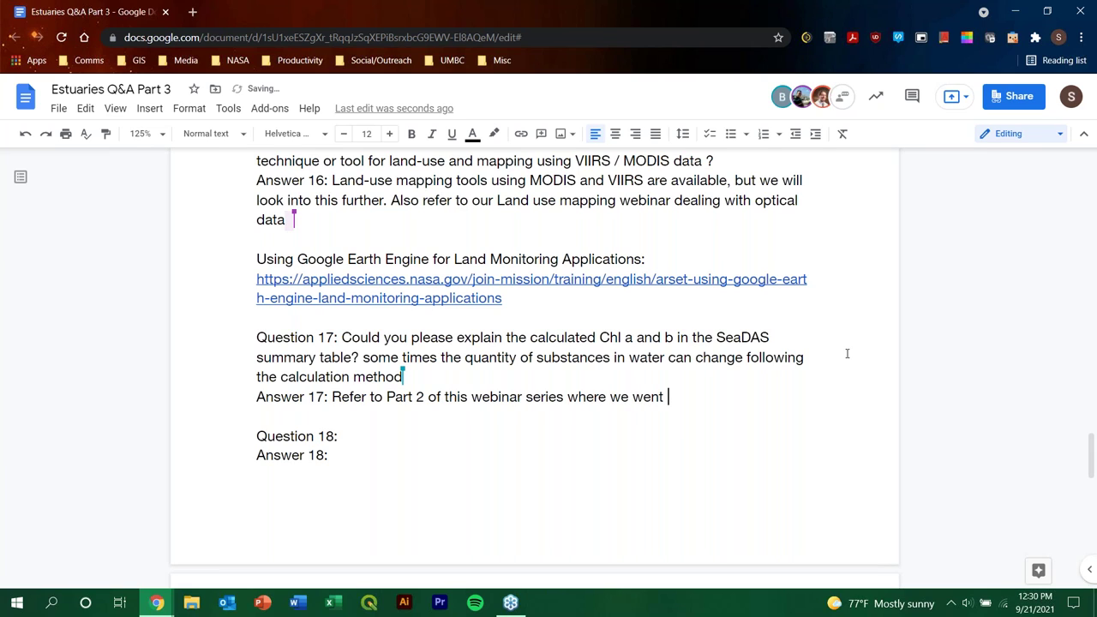
type("into deta")
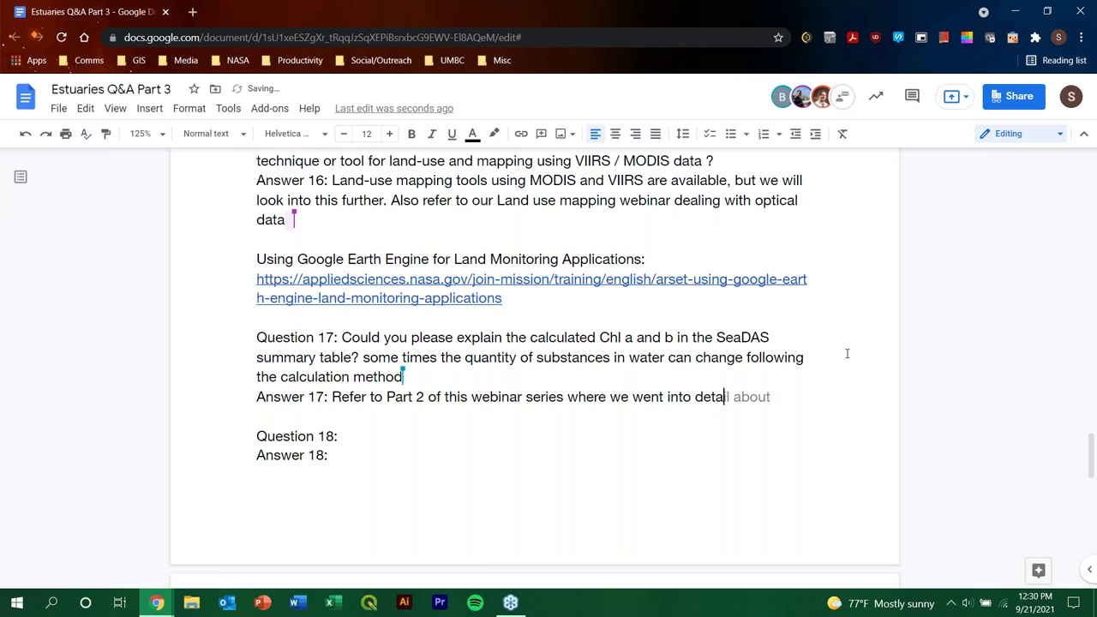
type("il on calculating ")
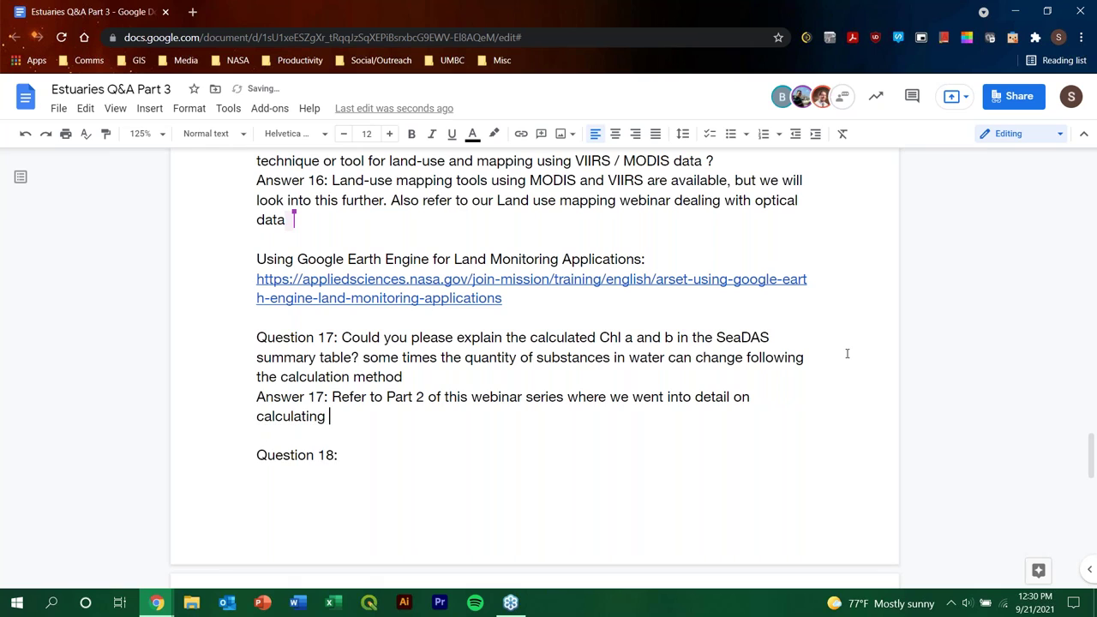
type("Chl-a")
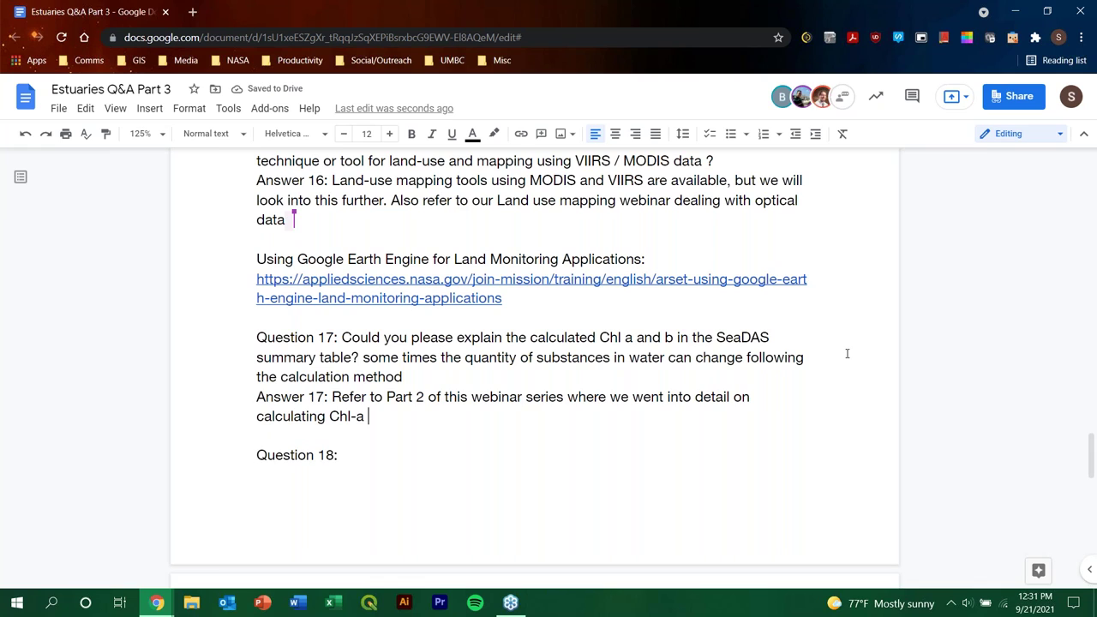
type(".")
Add that substance amounts can change using this method and VIIRS/MODIS provide daily data.
type("Frequ")
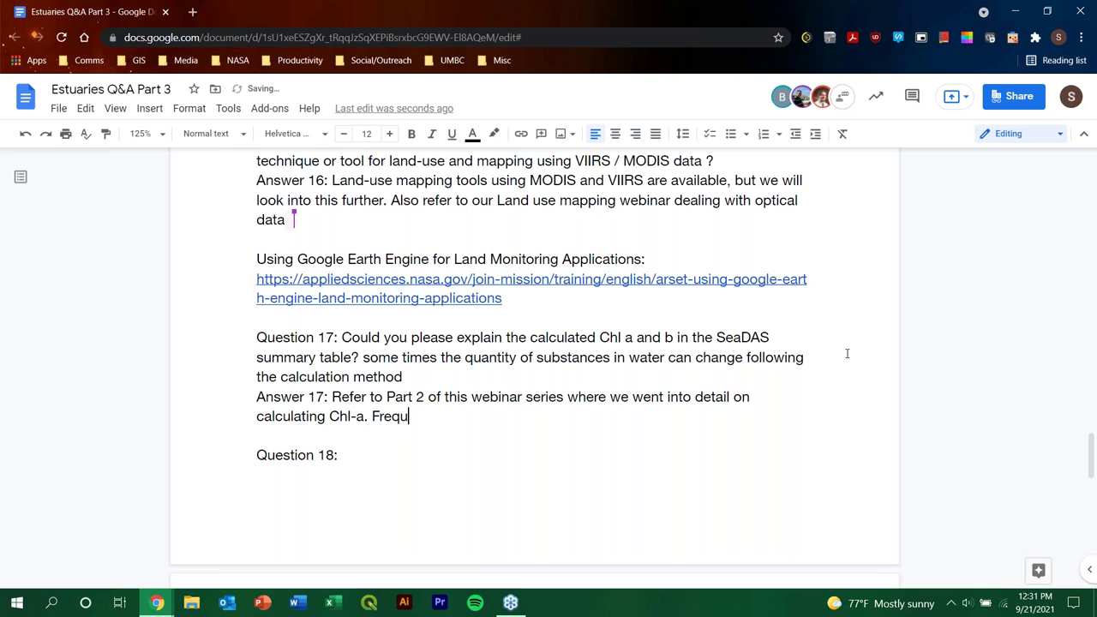
type("ently, the amount of suba")
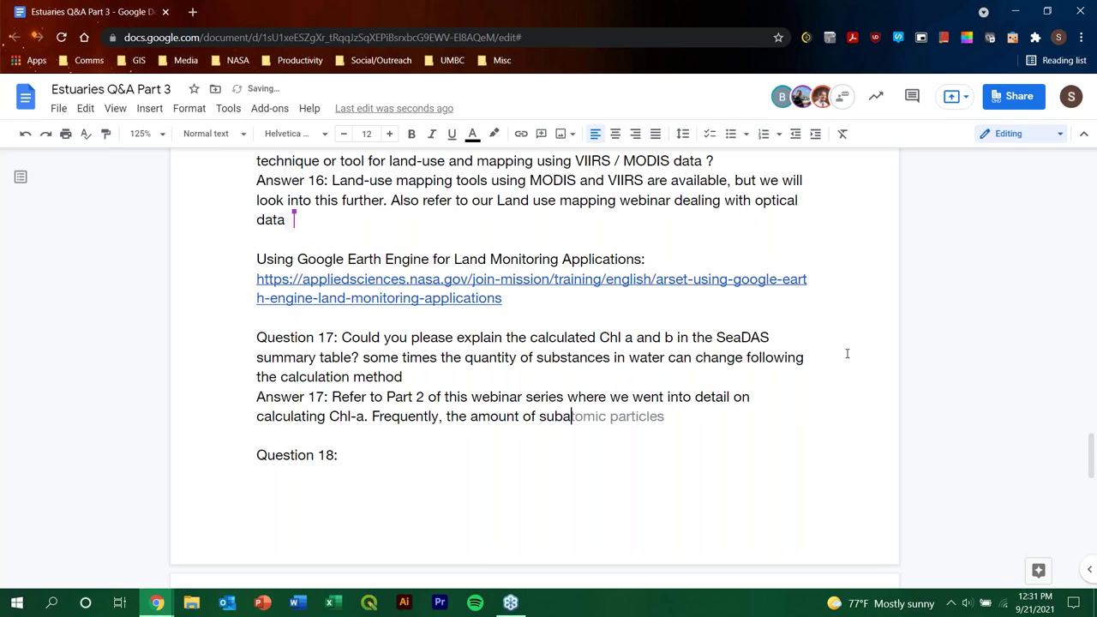
key("BackSpace")
type("sta")
type("nces i")
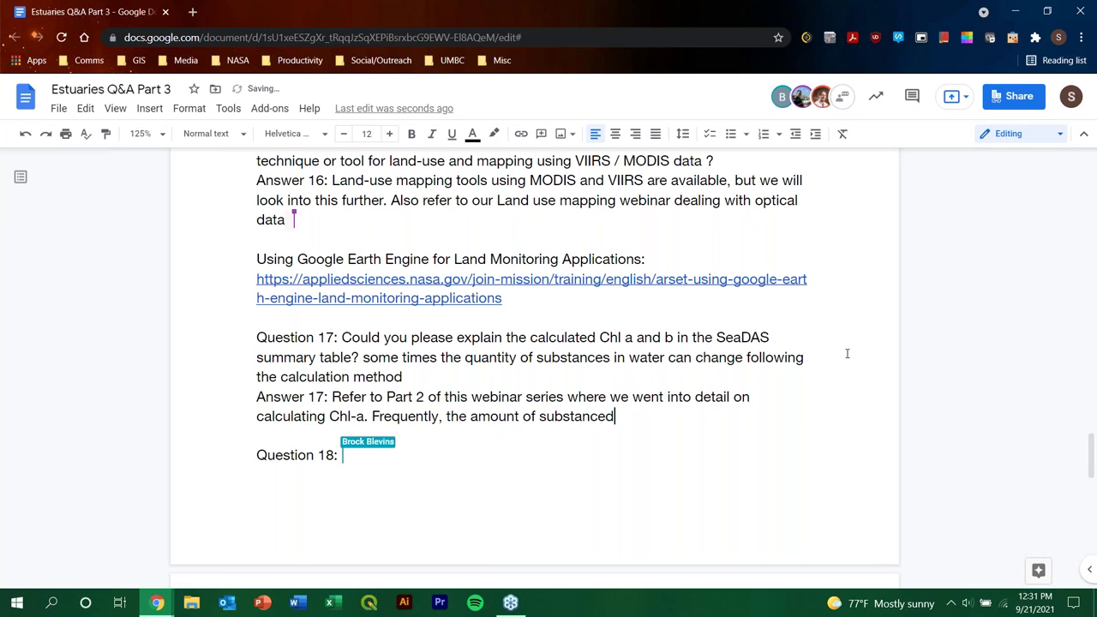
type("n water")
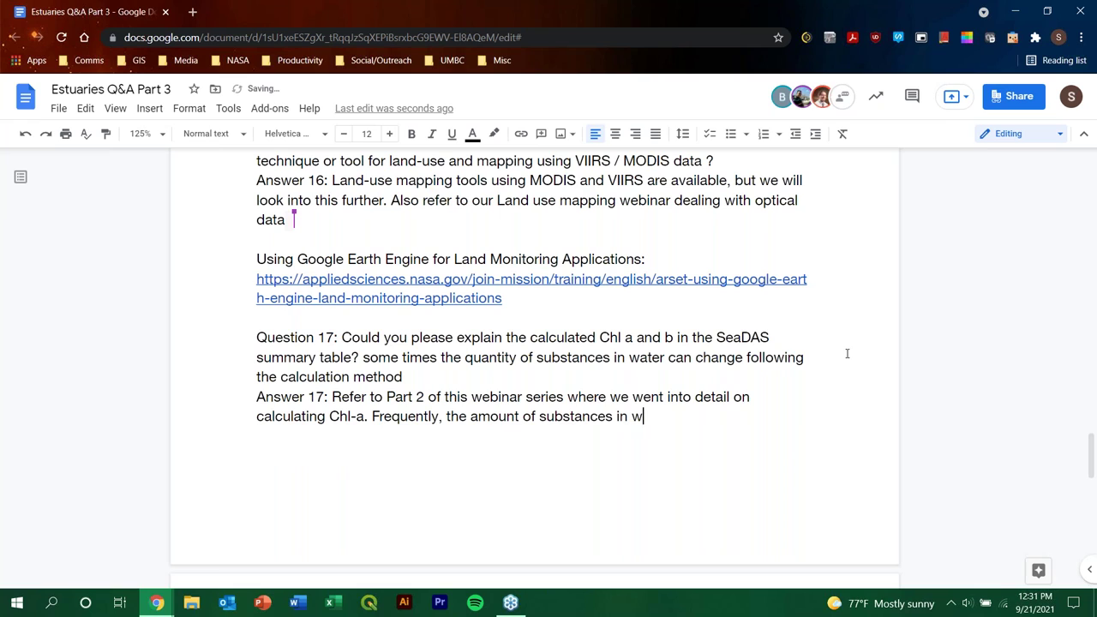
type("n change us")
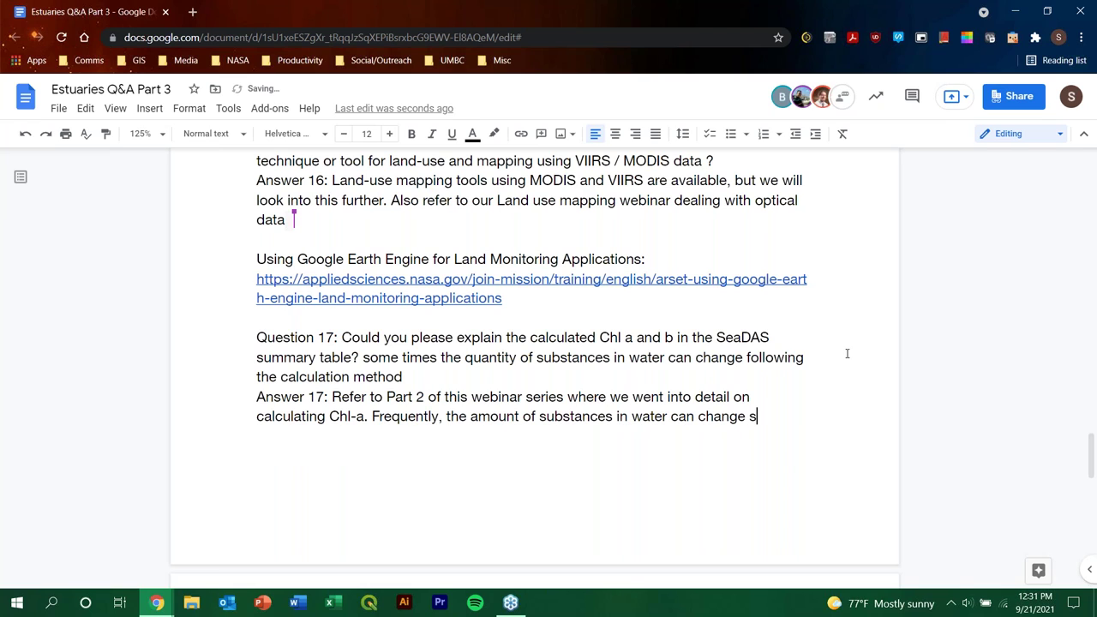
key("BackSpace")
type("using this method.")
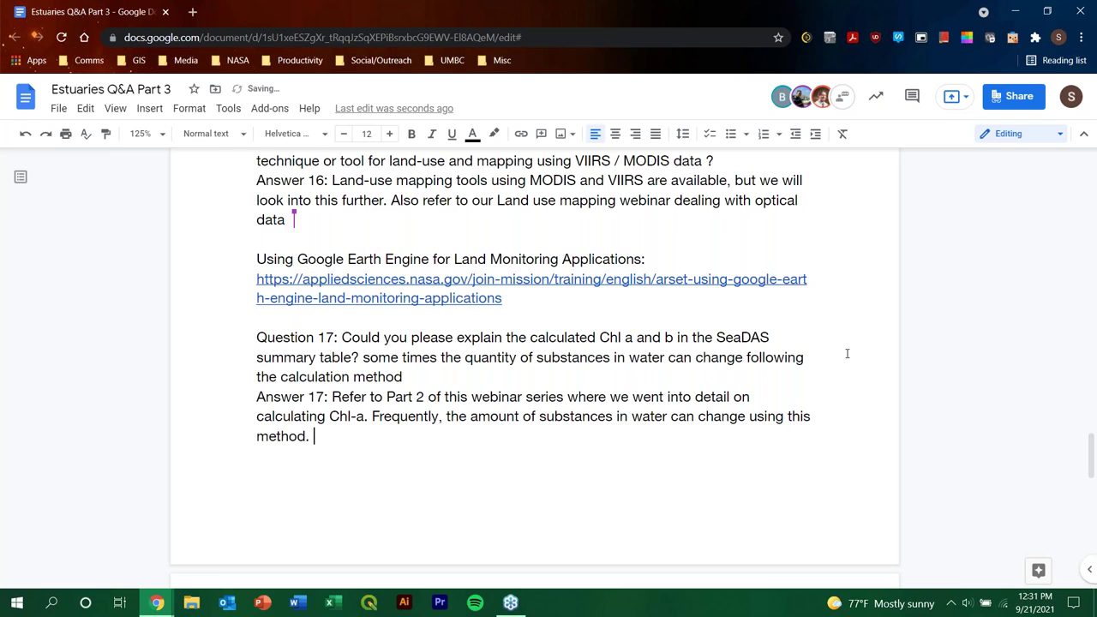
type(" VIIRS and MODIS")
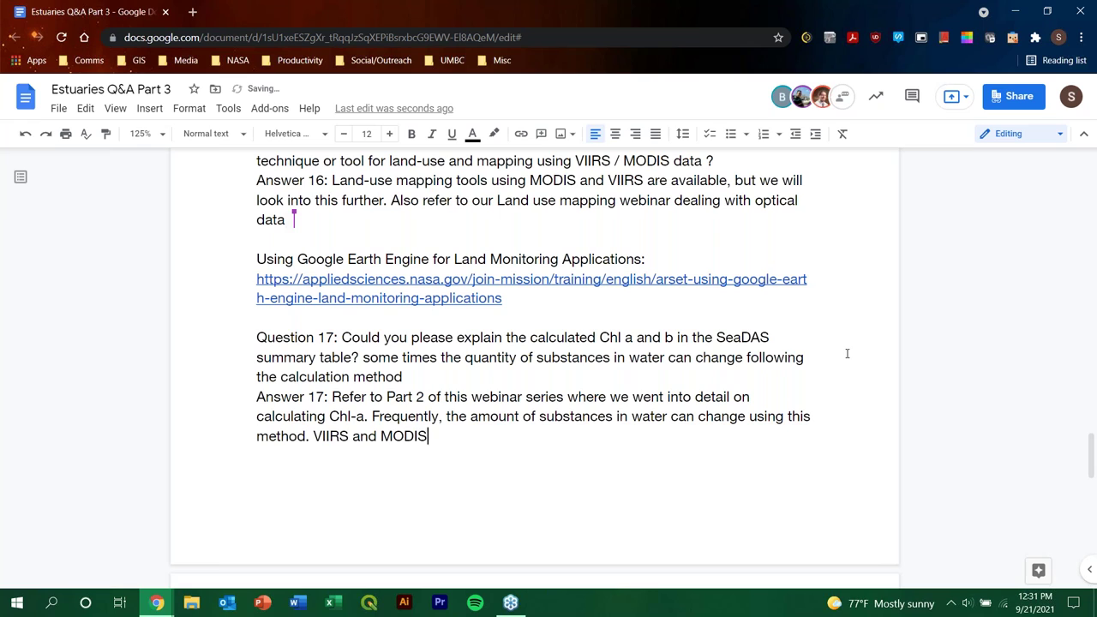
type(" are useful because of th")
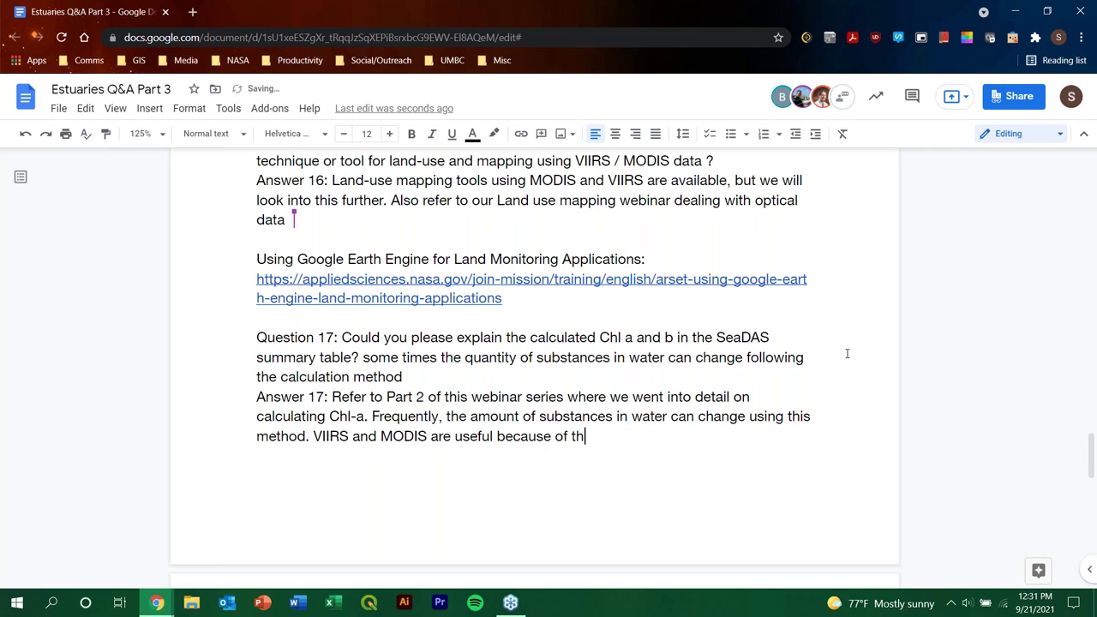
type("eir daily frequencies ")
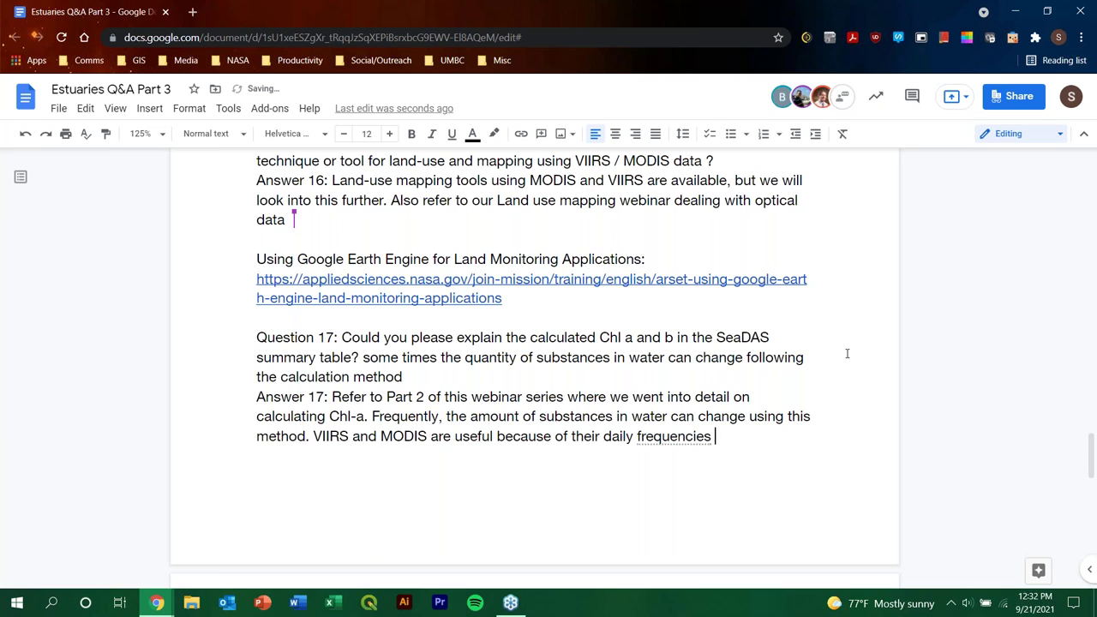
type("of")
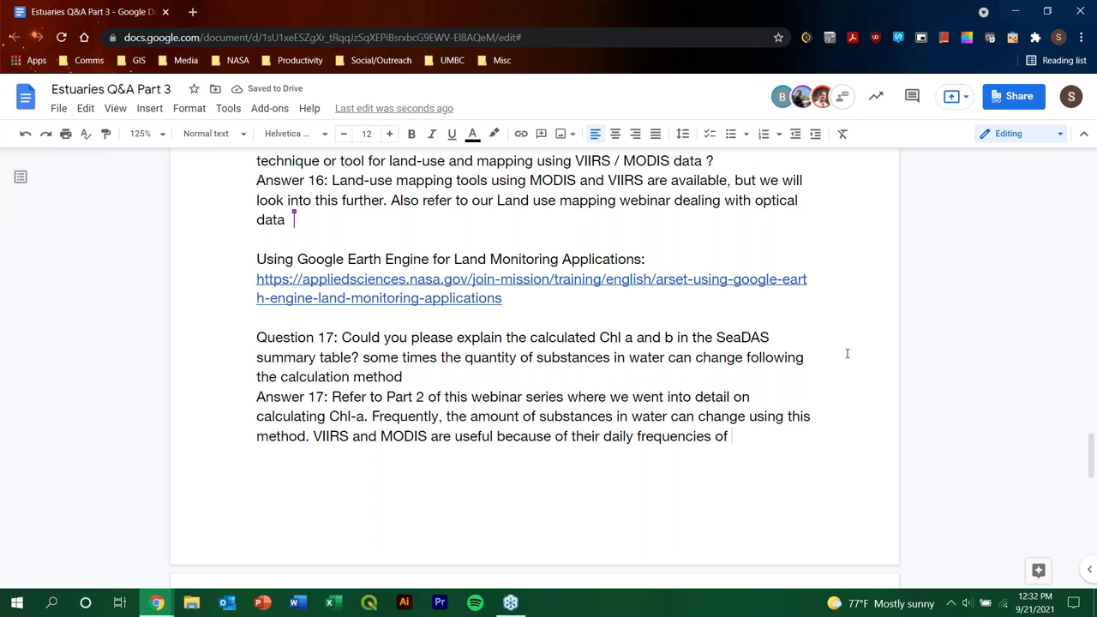
key("BackSpace")
type("providin")
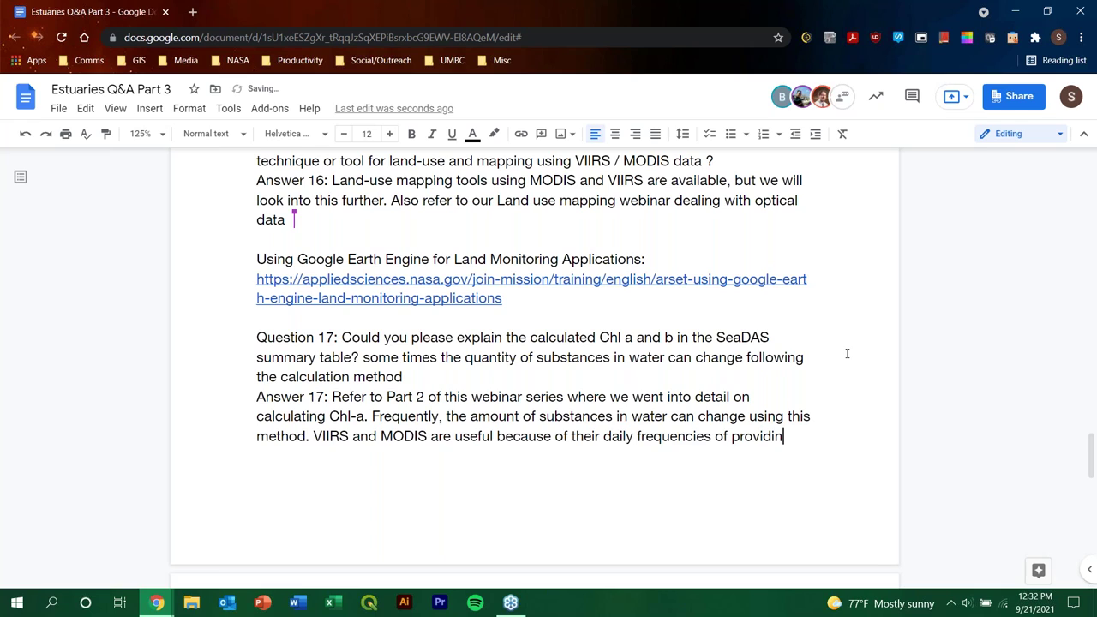
type("g data.")
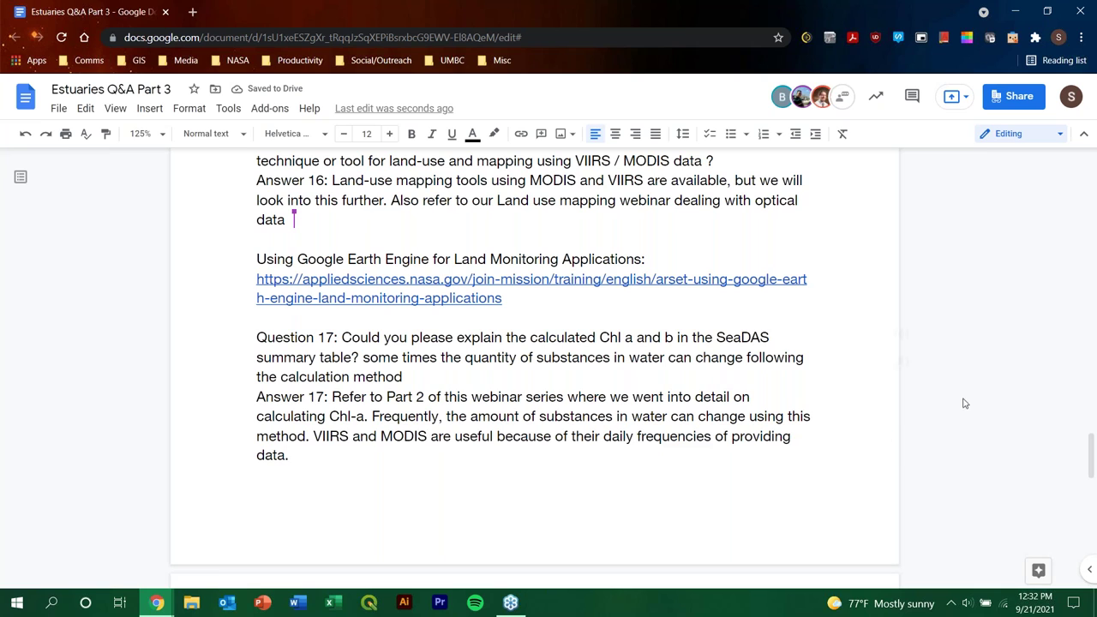
On a new line, write 'There is a forum on NASA Ocean Color Web that can provide answers for you as well.'.
scroll(658, 448, "down", 1)
scroll(658, 449, "up", 1)
mouse_move(830, 425)
key("Return")
type("There is")
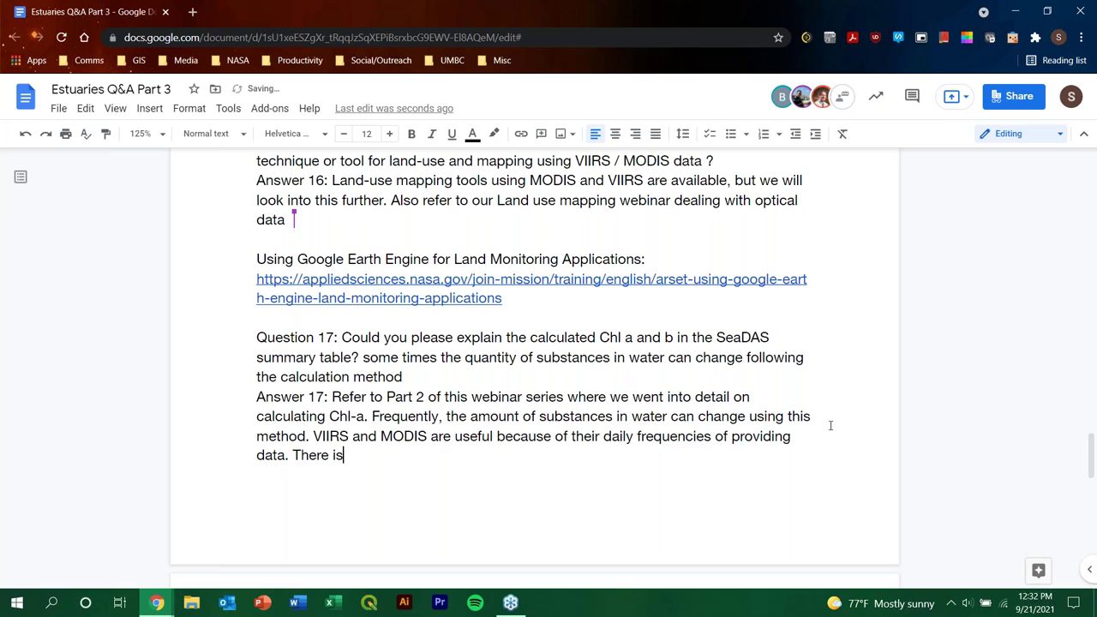
type(" a forum n")
key("BackSpace")
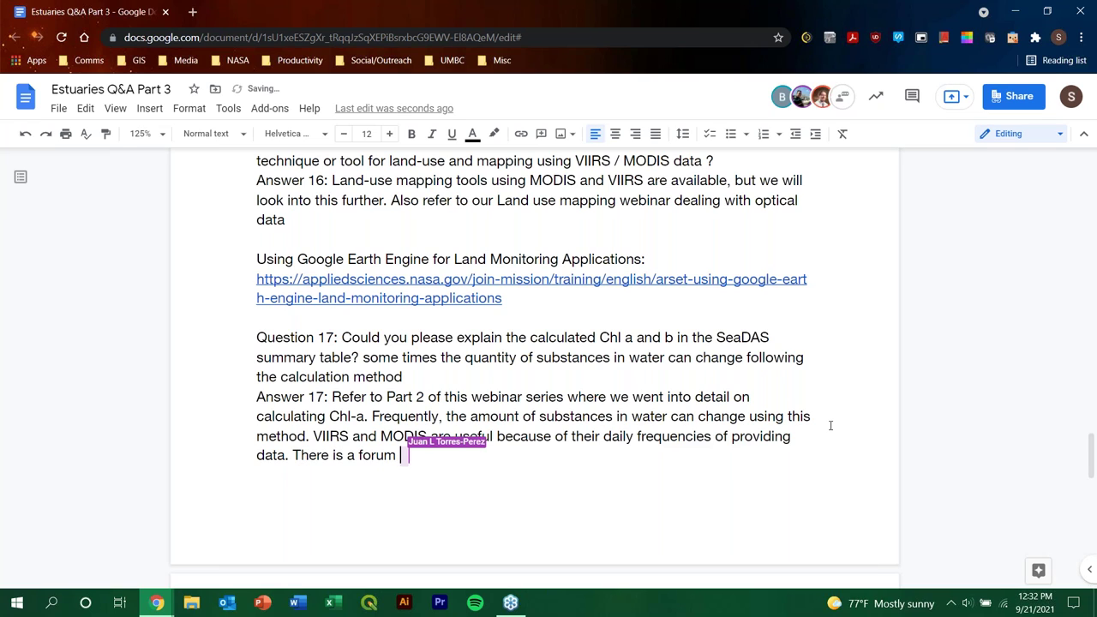
type("on N")
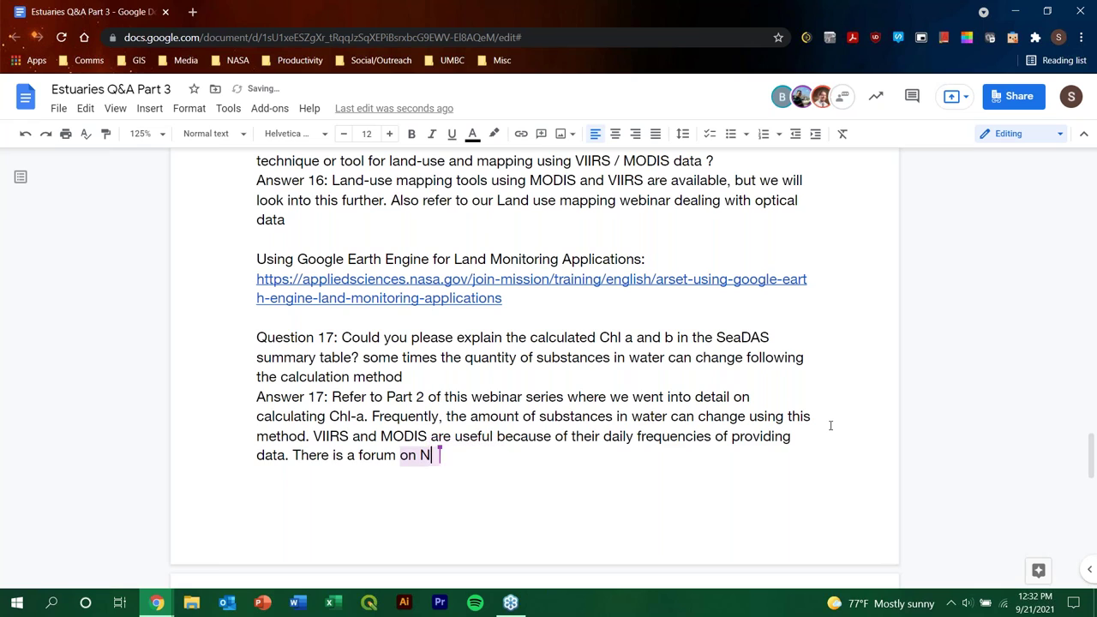
type("ASA Ocean ")
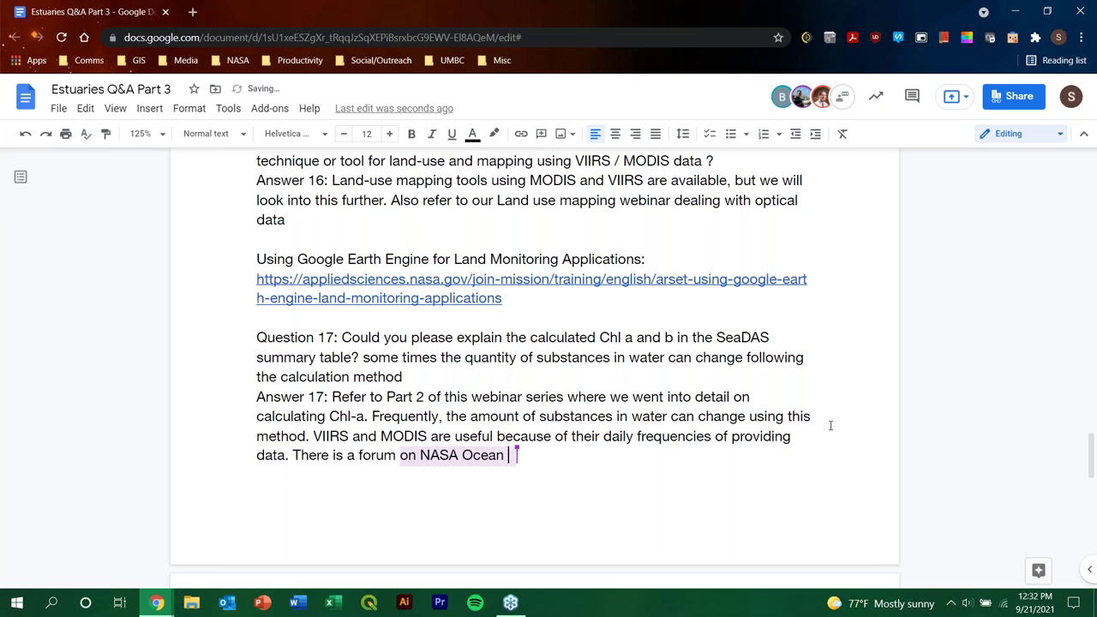
type("Color W")
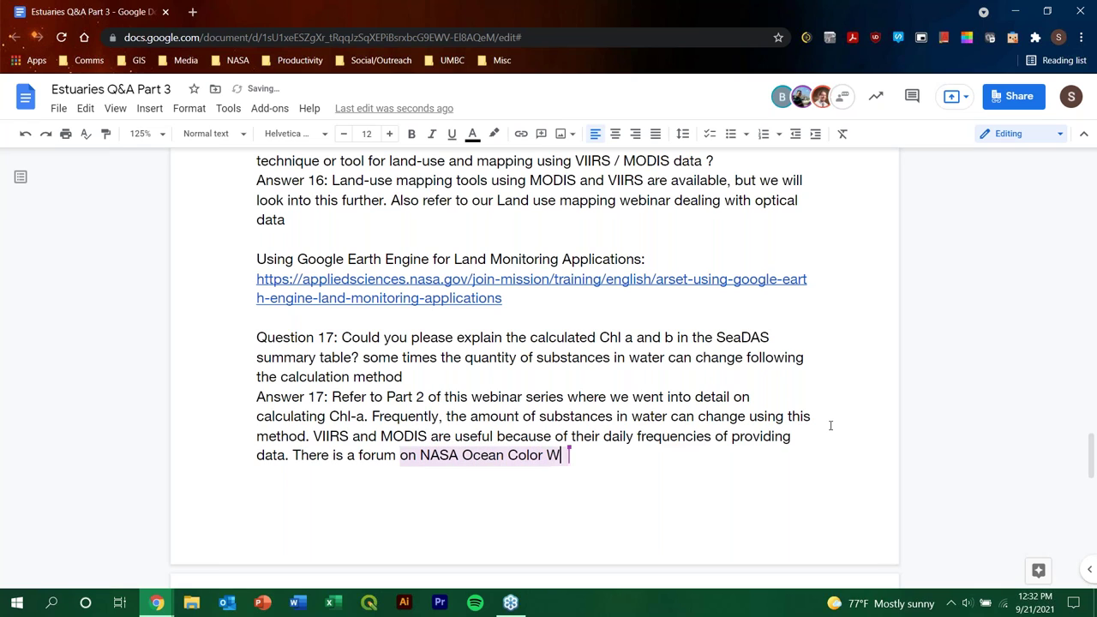
type("eb that ")
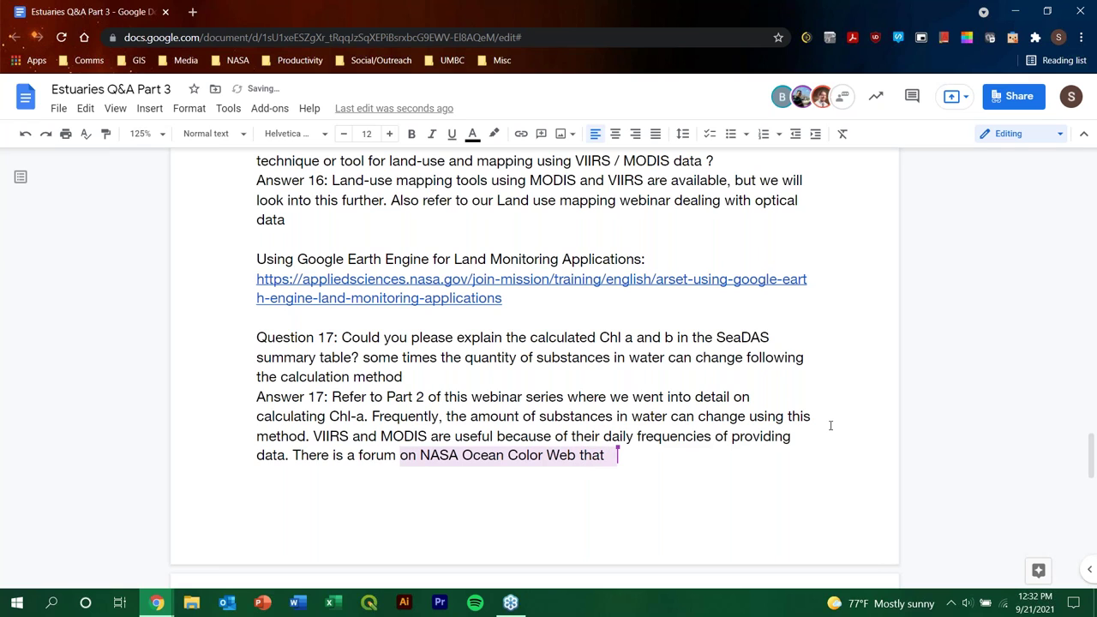
type("can provide")
type(" answ")
type("ers for you a")
type("s well")
type(". We will op")
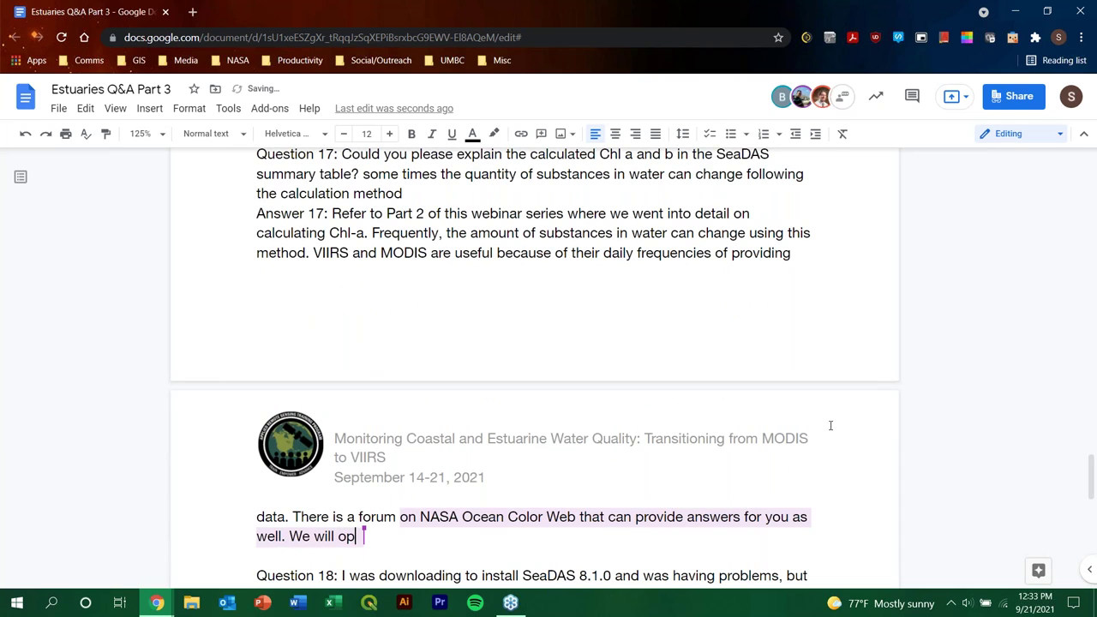
Finish the note with 'We will post the link:'.
key("BackSpace")
key("BackSpace")
type("post to")
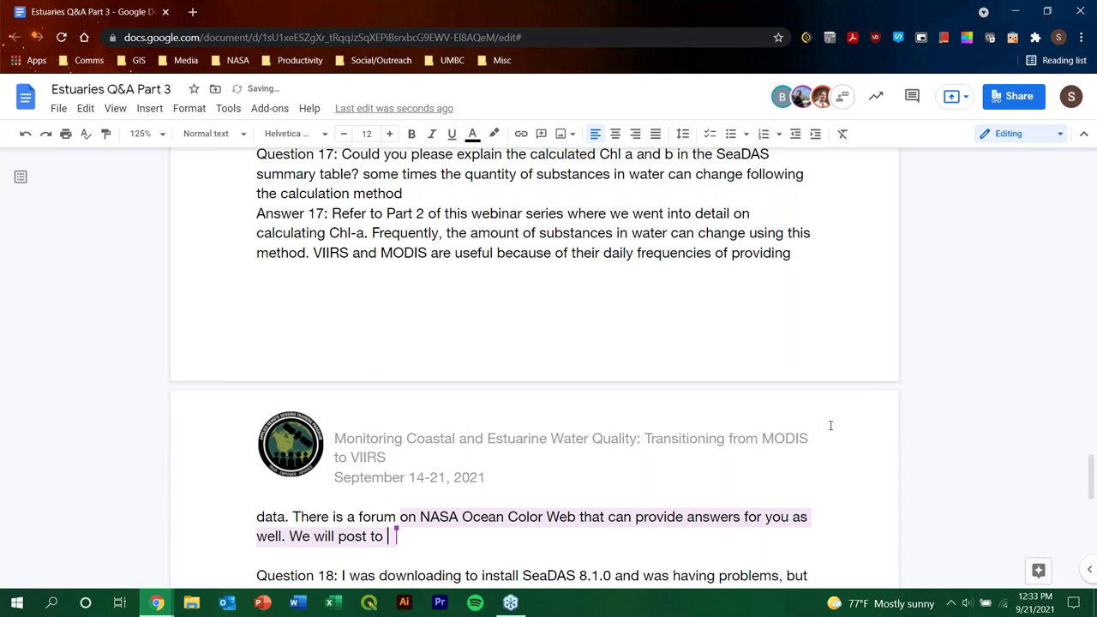
key("BackSpace")
key("BackSpace")
type("he link.:")
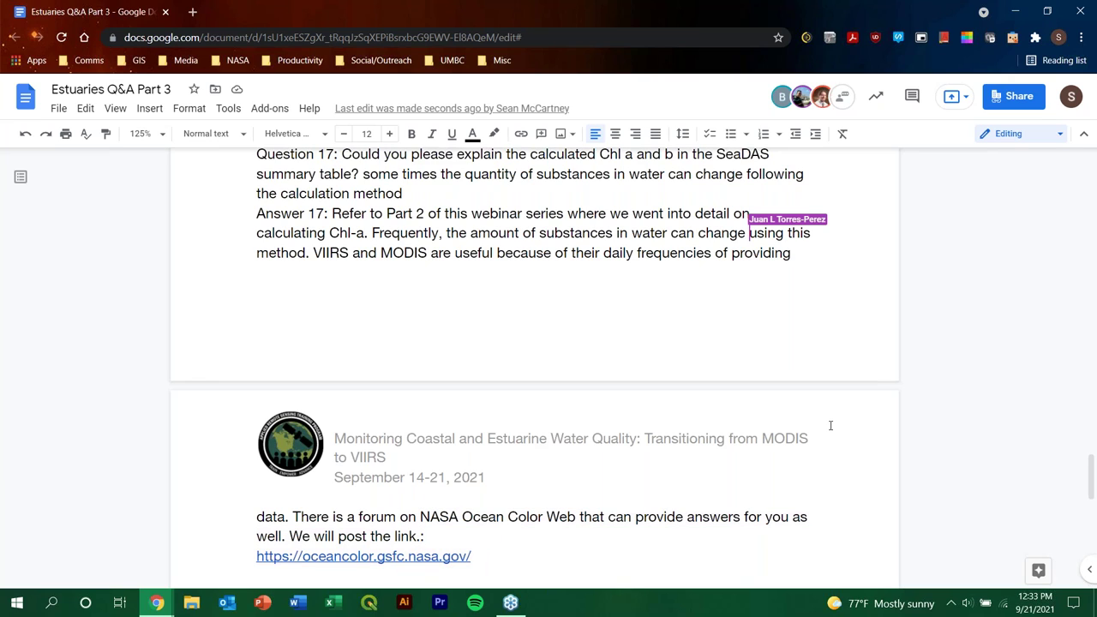
key("BackSpace")
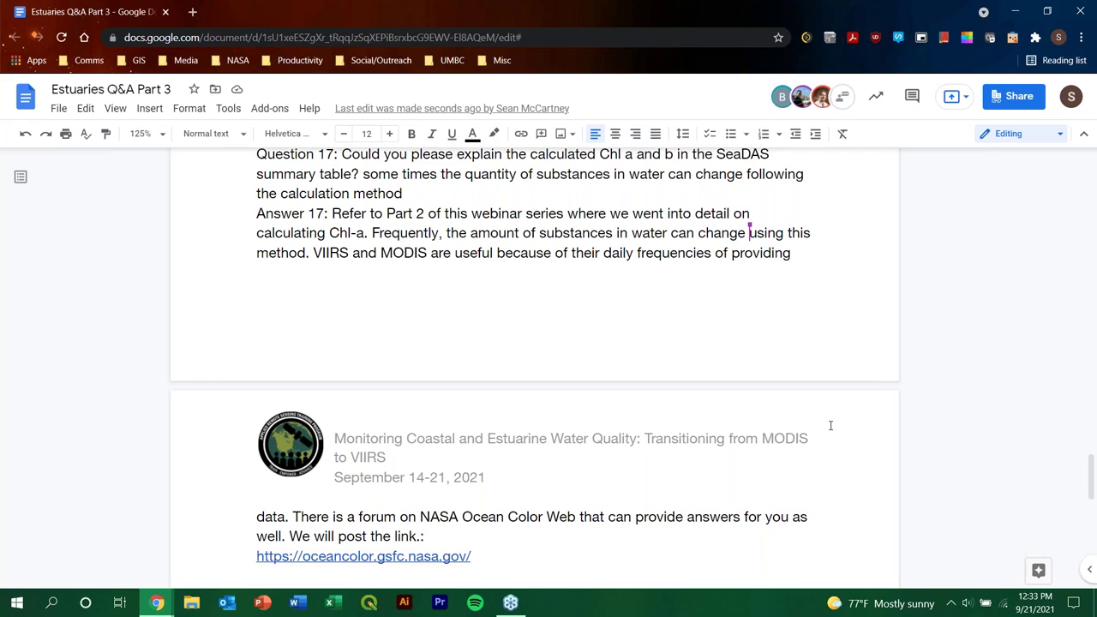
key("BackSpace")
key("BackSpace")
type(":")
Scroll down to the SeaDAS versions question and place the caret after 'Answer 18:'.
scroll(843, 380, "down", 1)
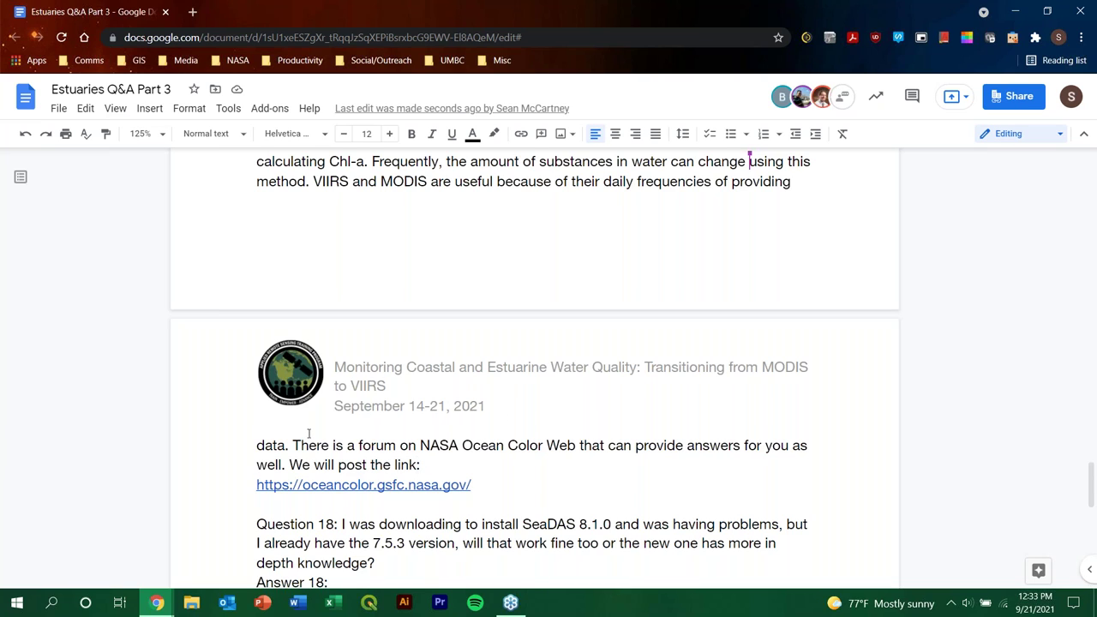
left_click(287, 463)
scroll(433, 501, "down", 2)
scroll(435, 495, "down", 3)
left_click(375, 296)
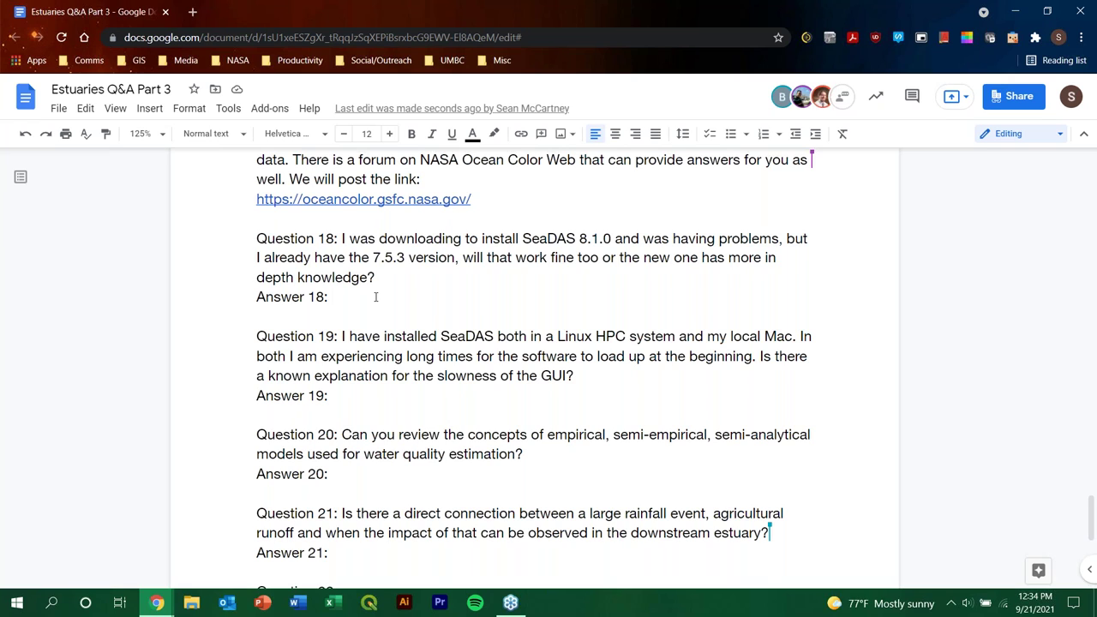
Write that 7.5.3 is fine for water-quality parameters, but advanced functionalities need version 8.1.0.
type("For the")
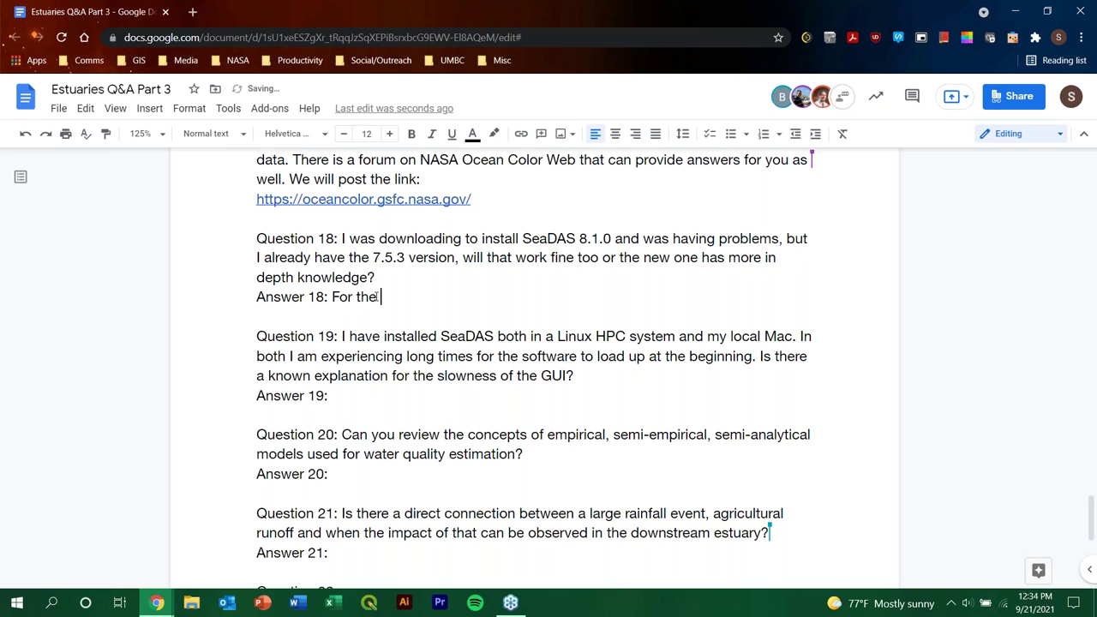
type(" waterq")
key("BackSpace")
type("quality paramen")
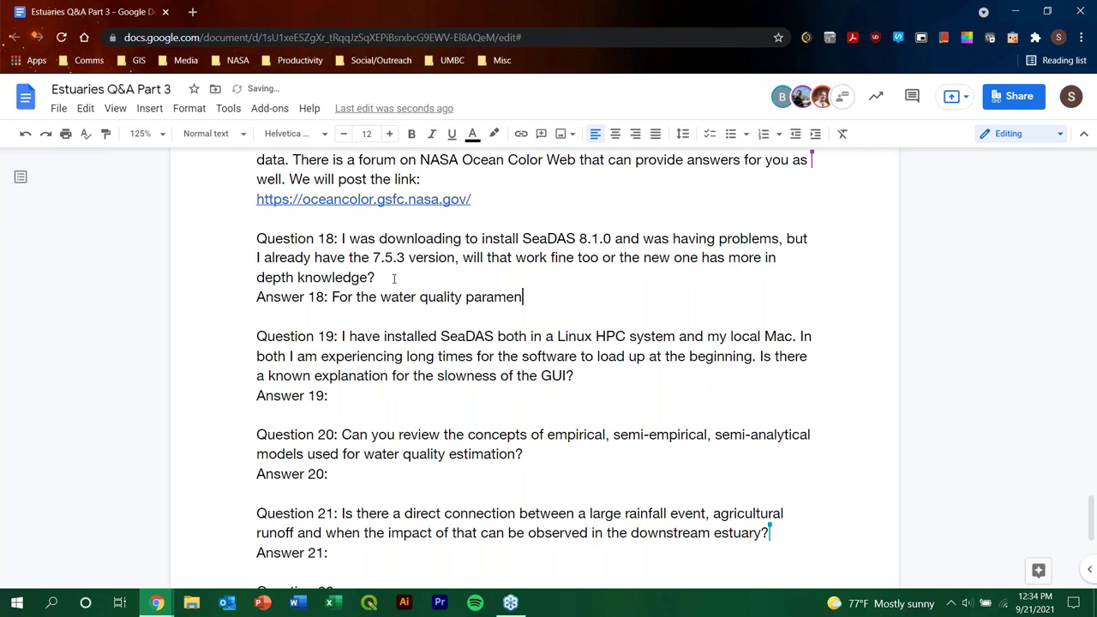
type("ters")
key("BackSpace")
key("BackSpace")
key("BackSpace")
key("BackSpace")
key("BackSpace")
type("ters, h")
key("BackSpace")
type("7.5.3 is fine")
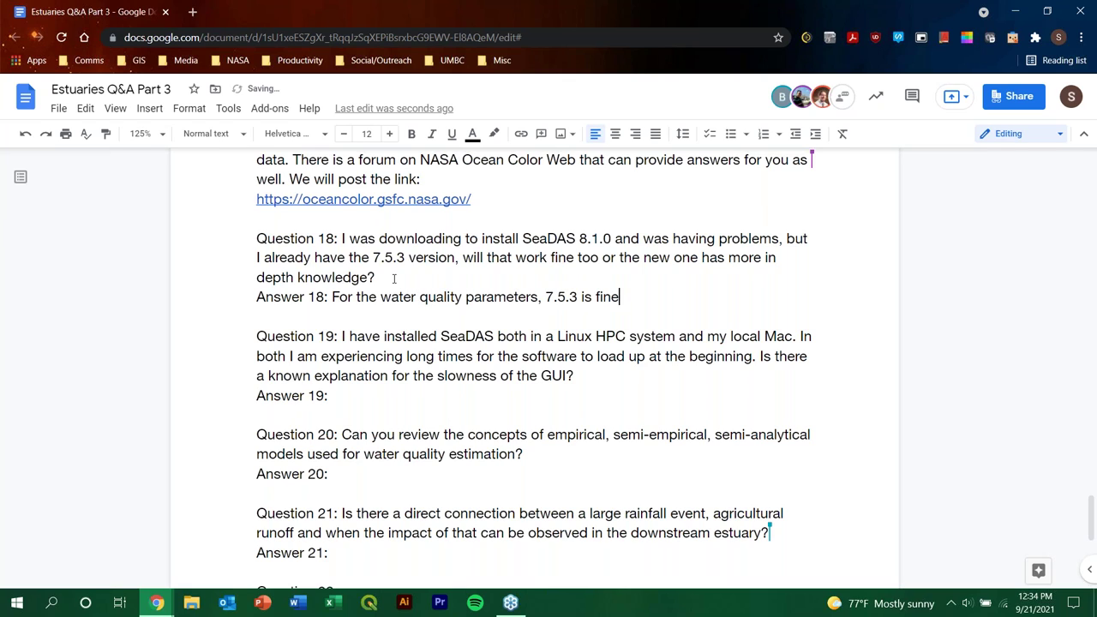
type(", but you will nee")
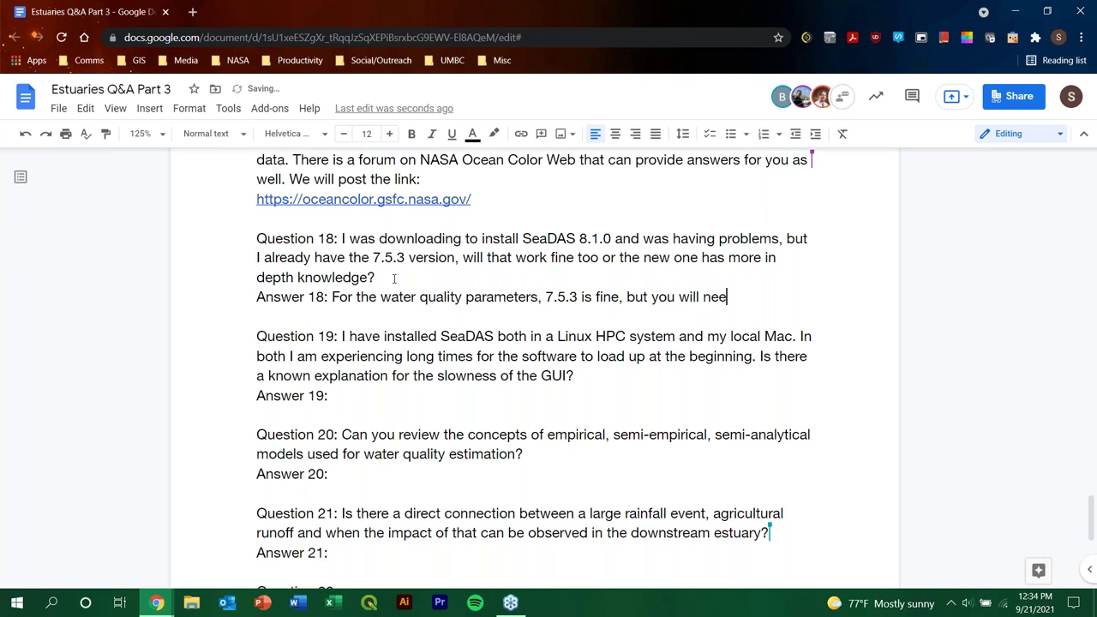
type("d the")
key("BackSpace")
key("BackSpace")
key("BackSpace")
type("version")
type(" 8.1.0 ")
type("fpr")
key("BackSpace")
key("BackSpace")
key("BackSpace")
type("or other ")
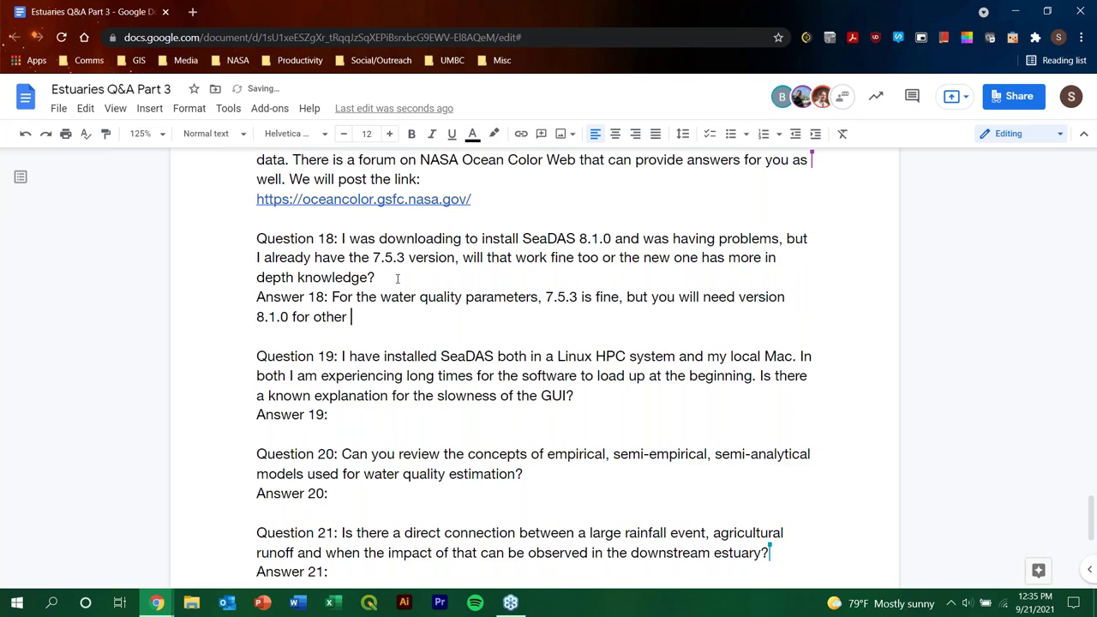
type("advanced functio")
key("Tab")
type("/")
key("BackSpace")
type(".")
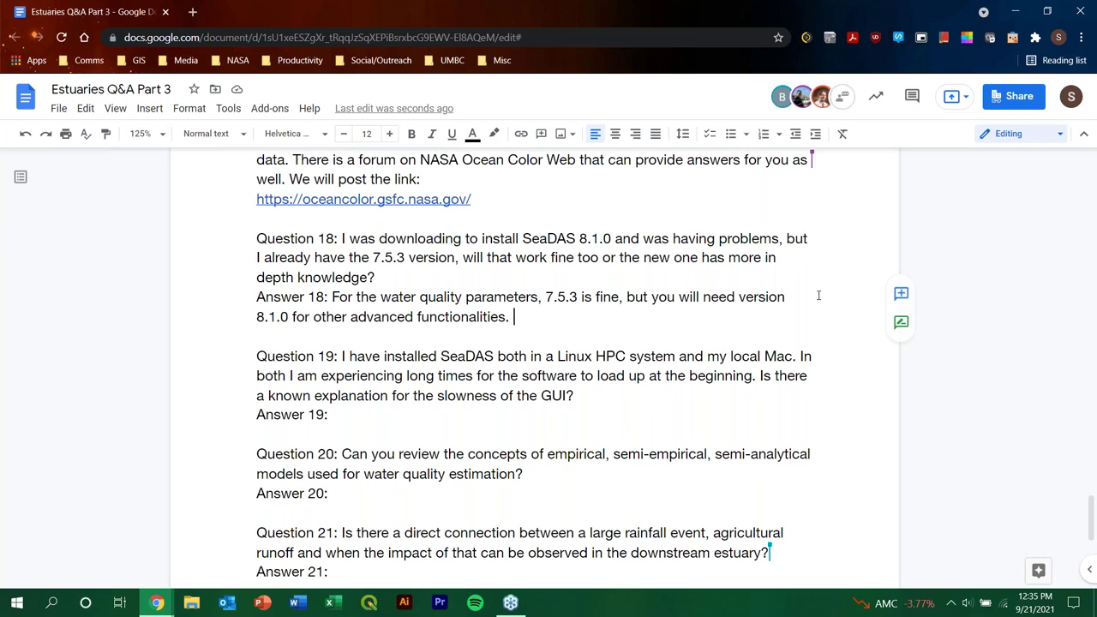
Add to Answer 18 that MODIS data after November this year may produce errors.
type("After Nov")
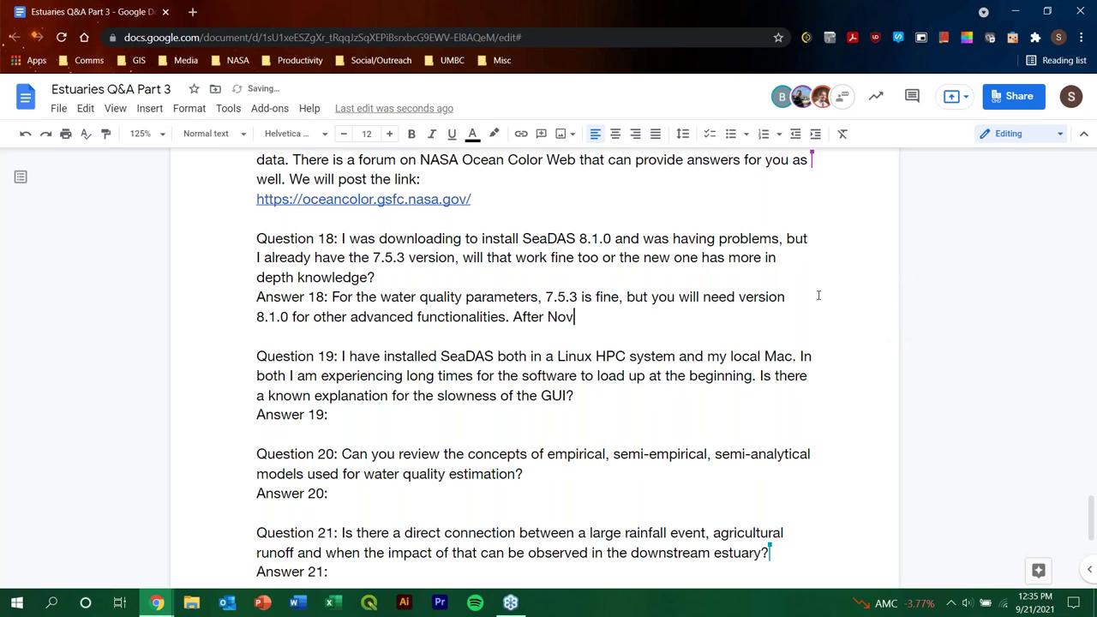
type("ember of this ye")
key("BackSpace")
key("BackSpace")
type("year ")
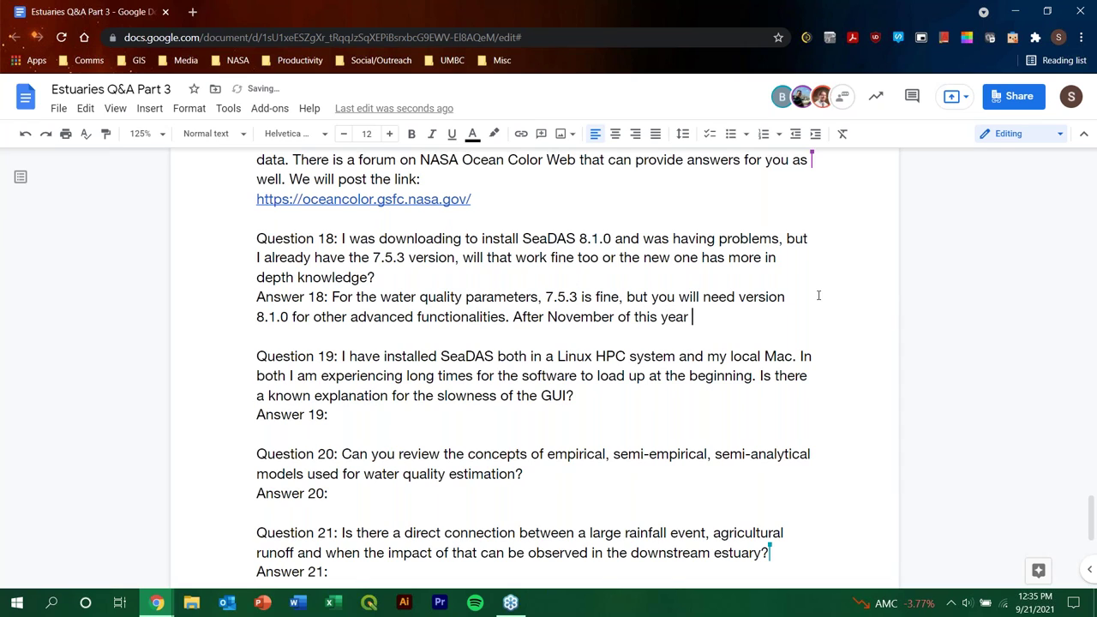
type("with MODIS ")
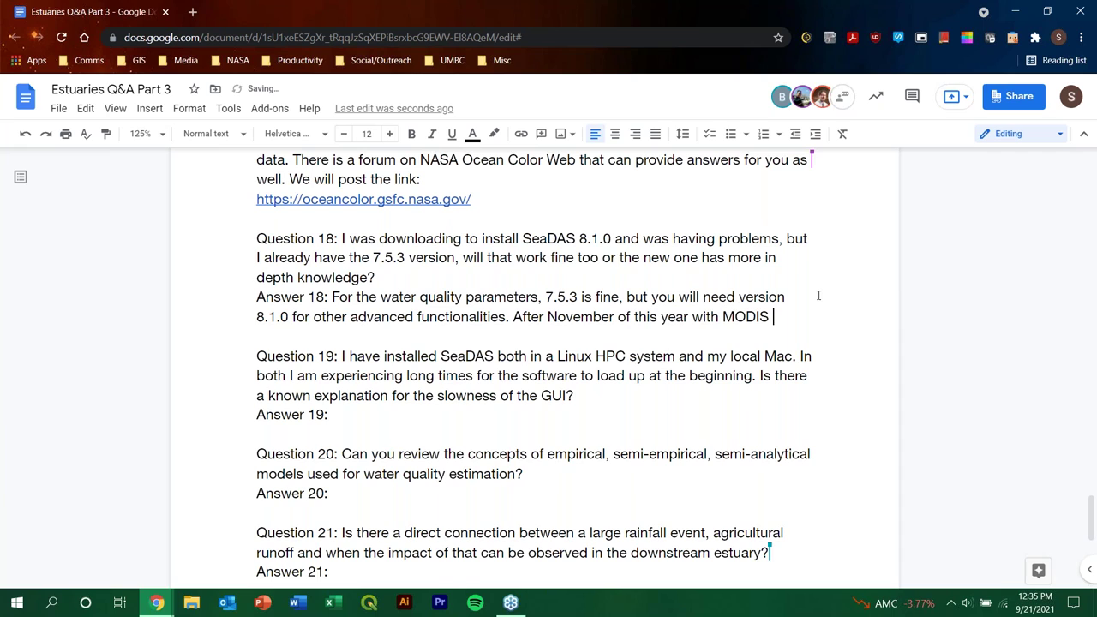
type("data, tyo")
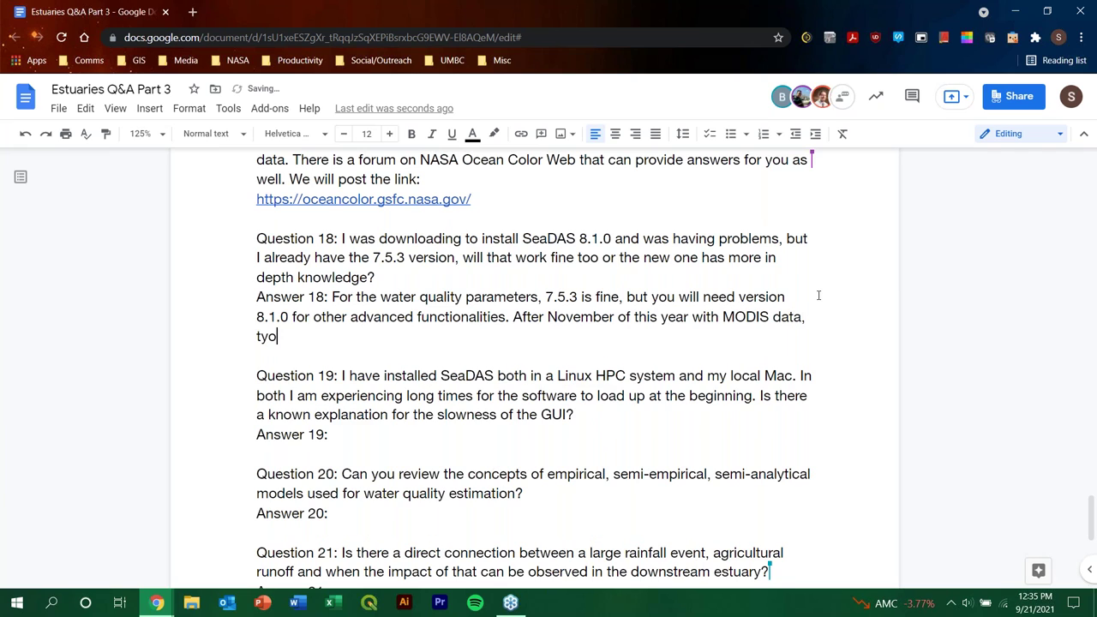
key("BackSpace")
key("BackSpace")
type("you may experienc")
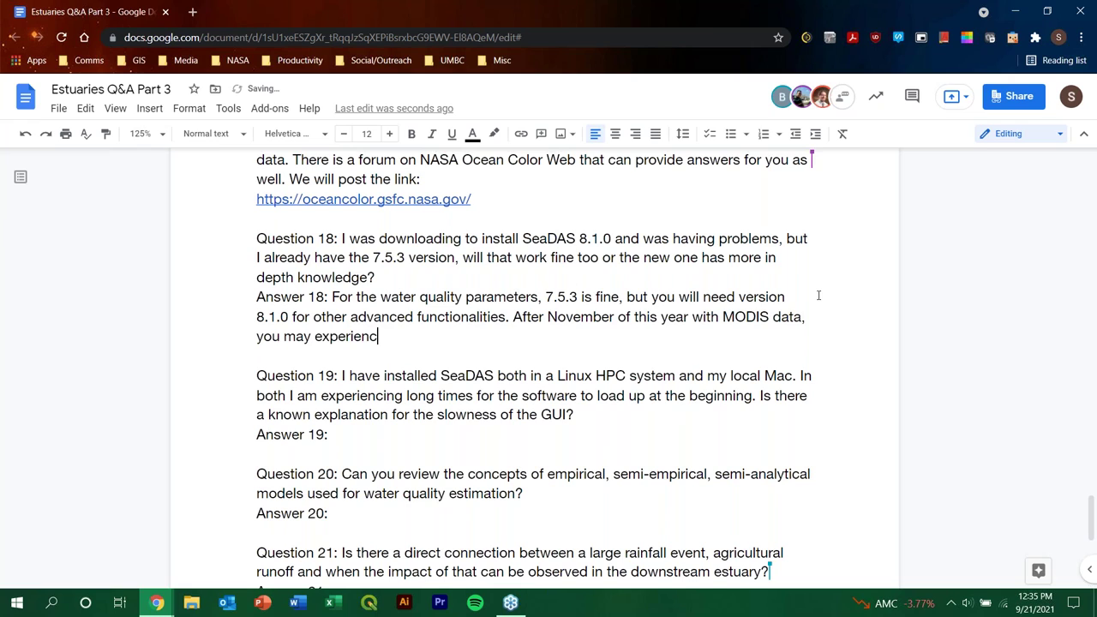
type("e errores")
key("BackSpace")
key("BackSpace")
key("BackSpace")
type("rs.")
Under Answer 19, write that the software takes a while to load on first run, possibly by design.
left_click(429, 438)
scroll(706, 400, "down", 3)
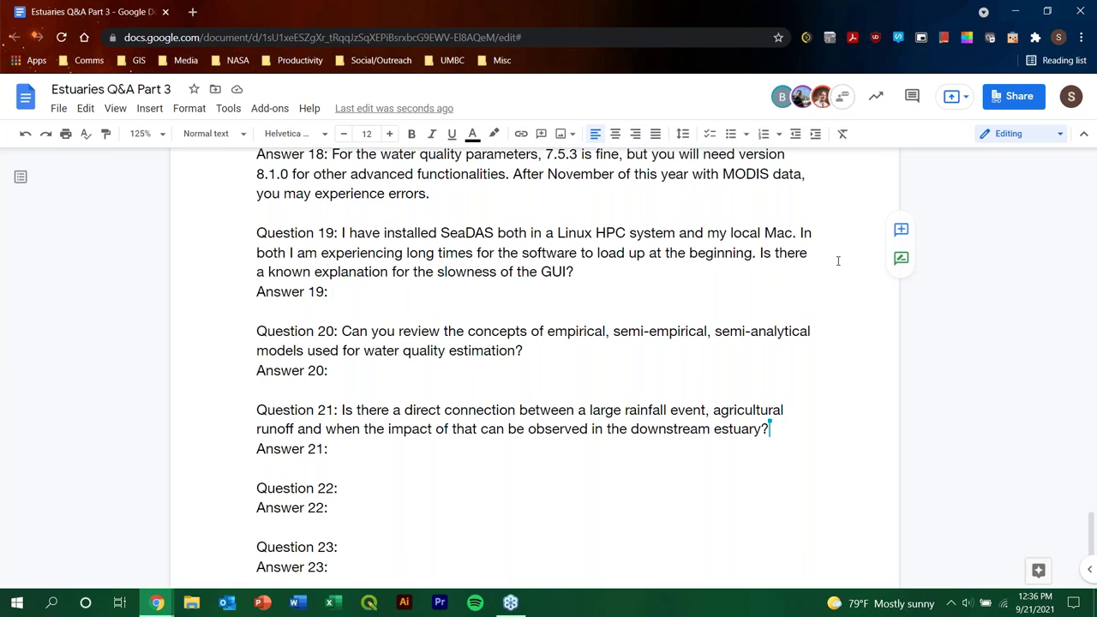
type("When ")
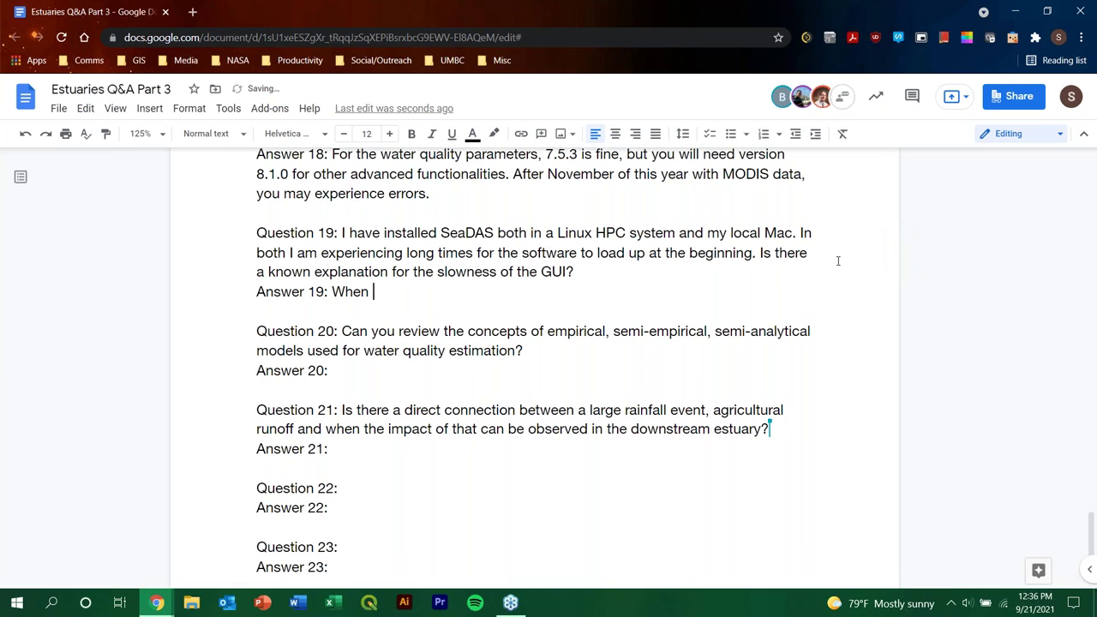
type("you first run the software t")
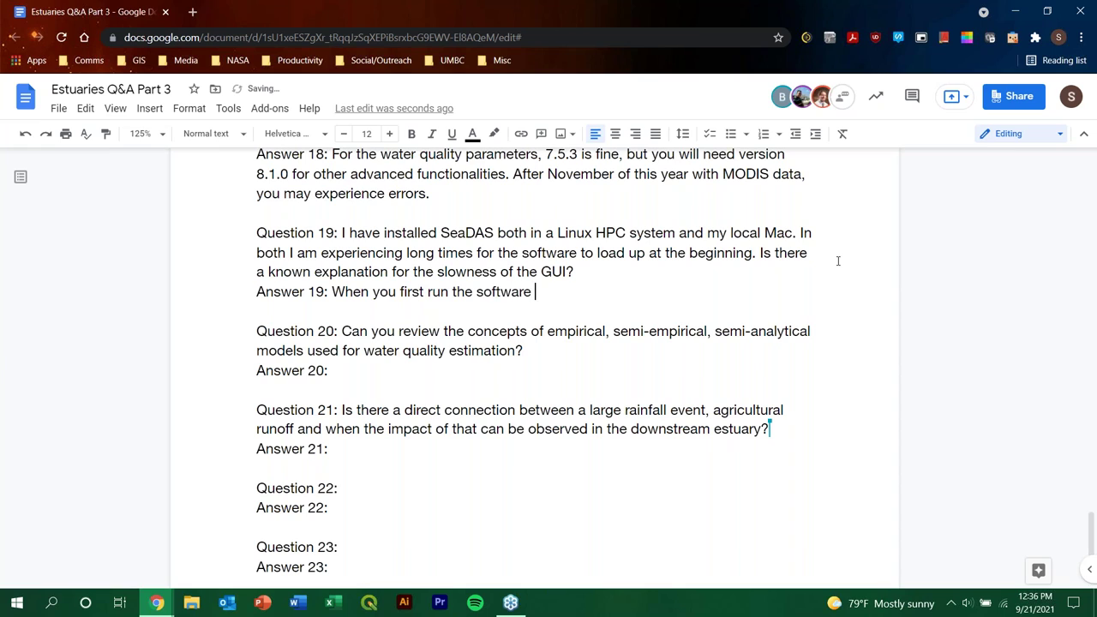
key("BackSpace")
type("it does takea")
key("BackSpace")
type("a while to ")
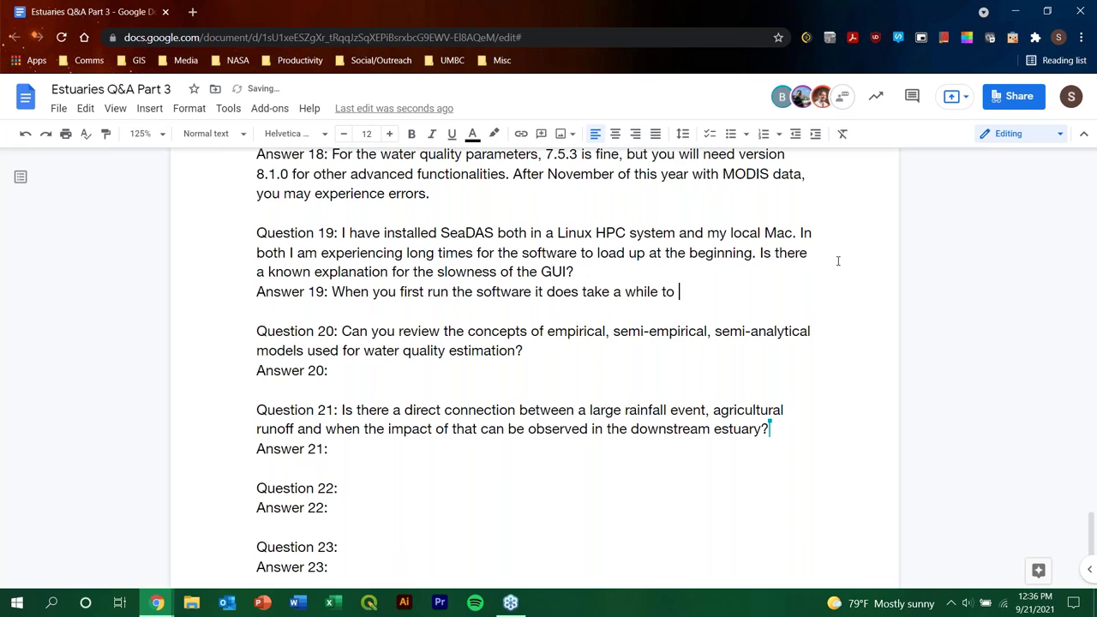
type("load. This just may ")
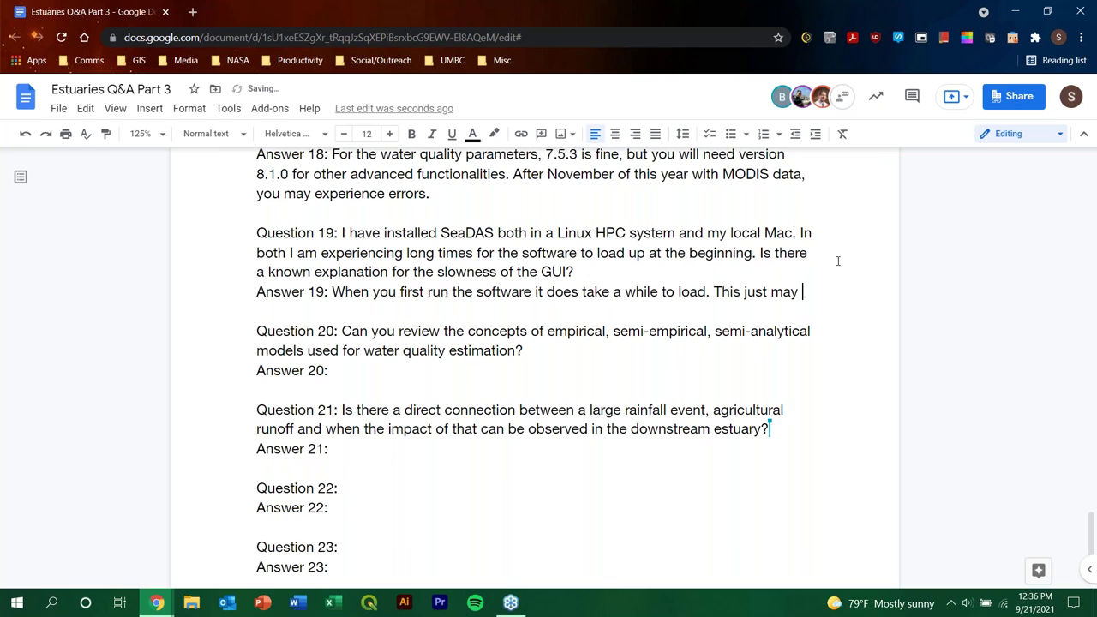
type("be a ")
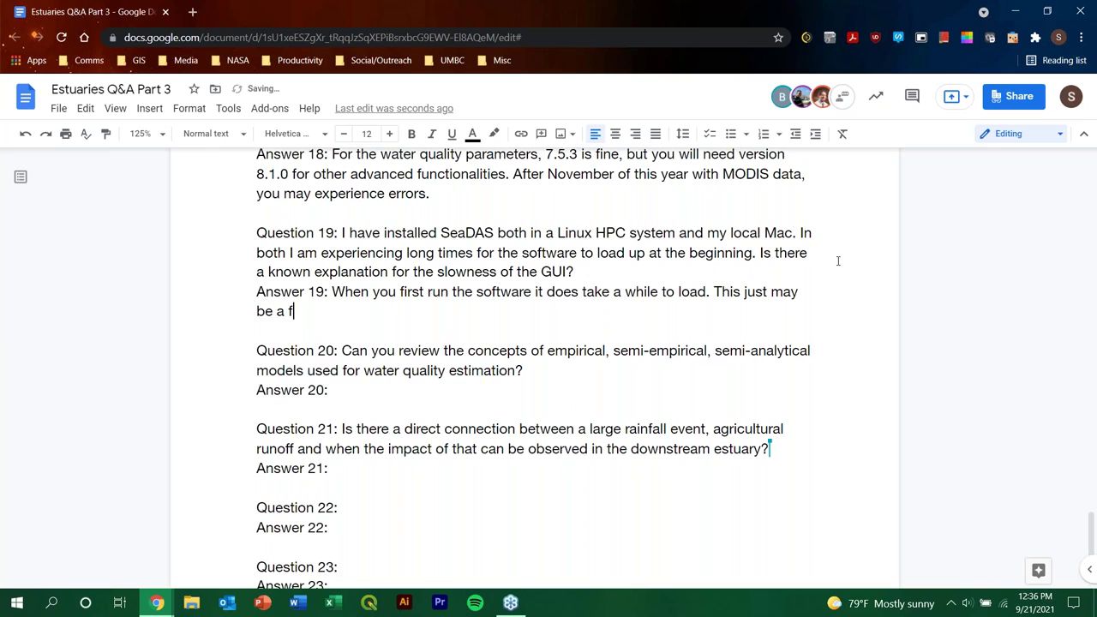
type("function of the software")
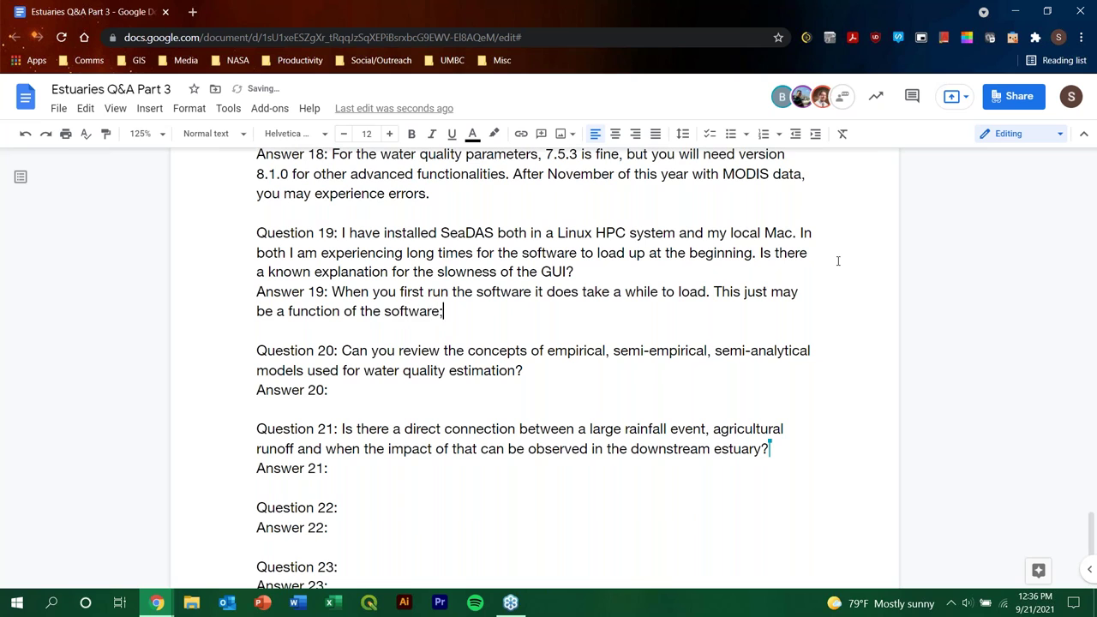
type(".")
Under Answer 20, write 'We will provide references to this question and look into this further.'.
double_click(378, 391)
left_click(461, 385)
scroll(868, 338, "down", 1)
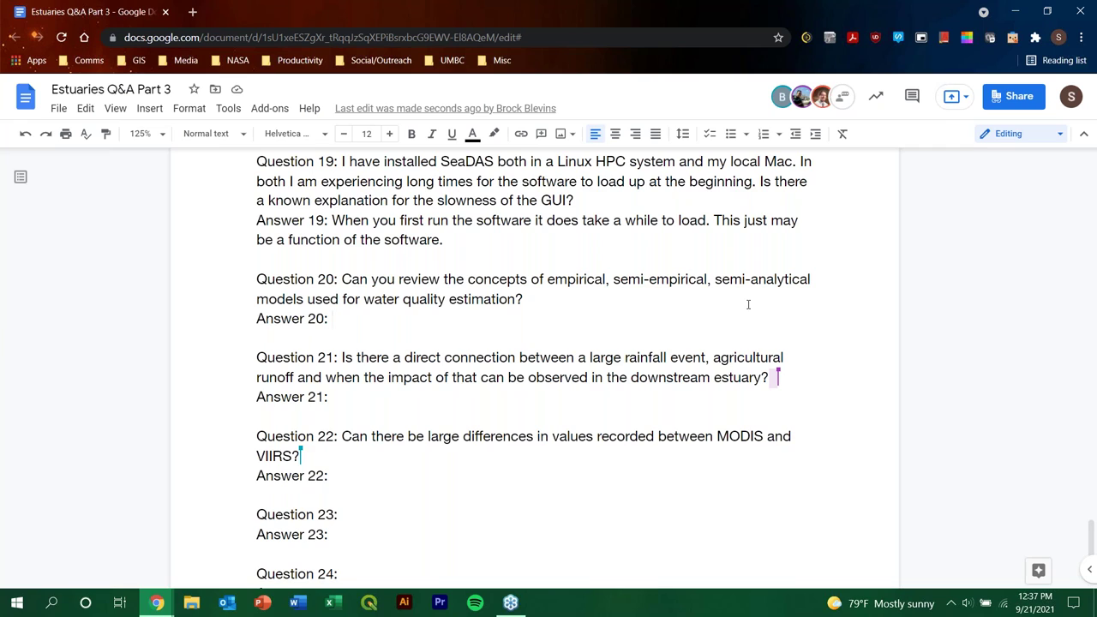
type("We will provide references to")
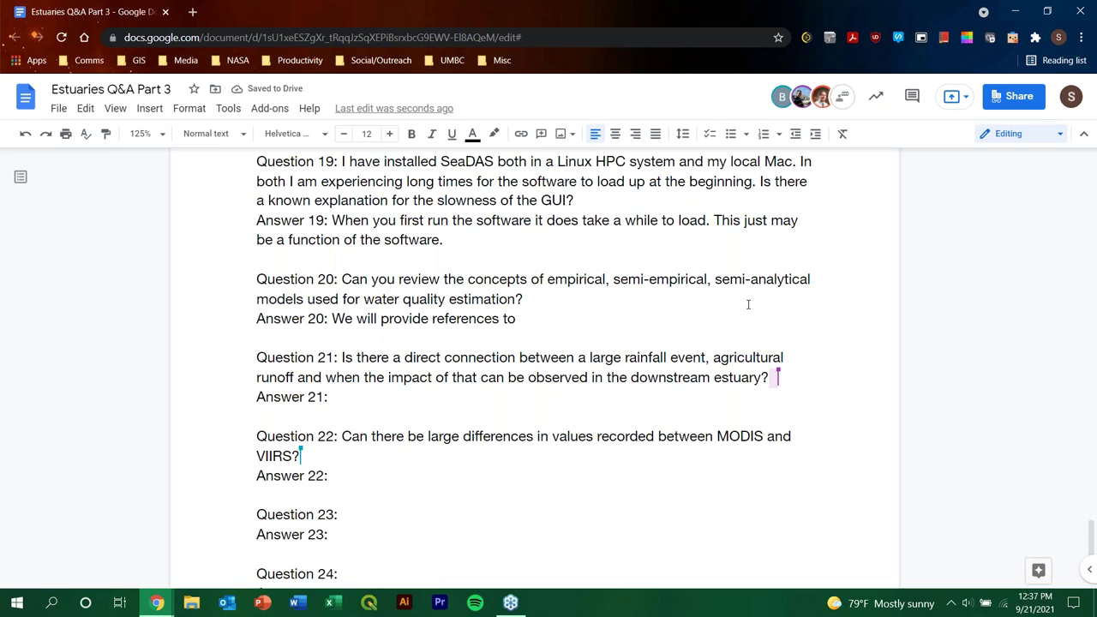
type("this ")
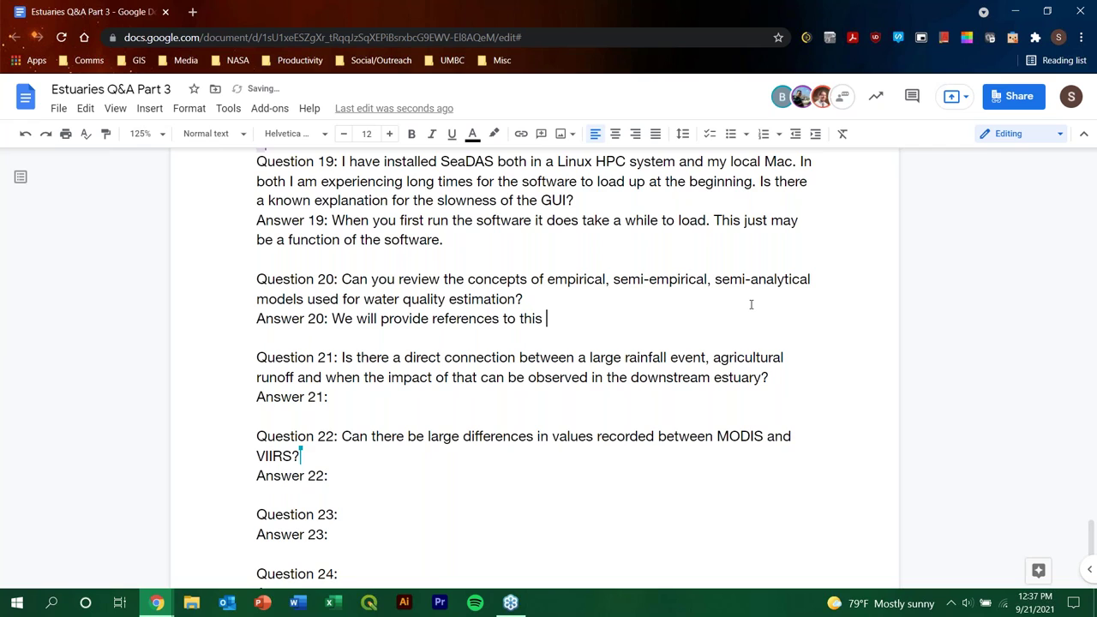
type("question")
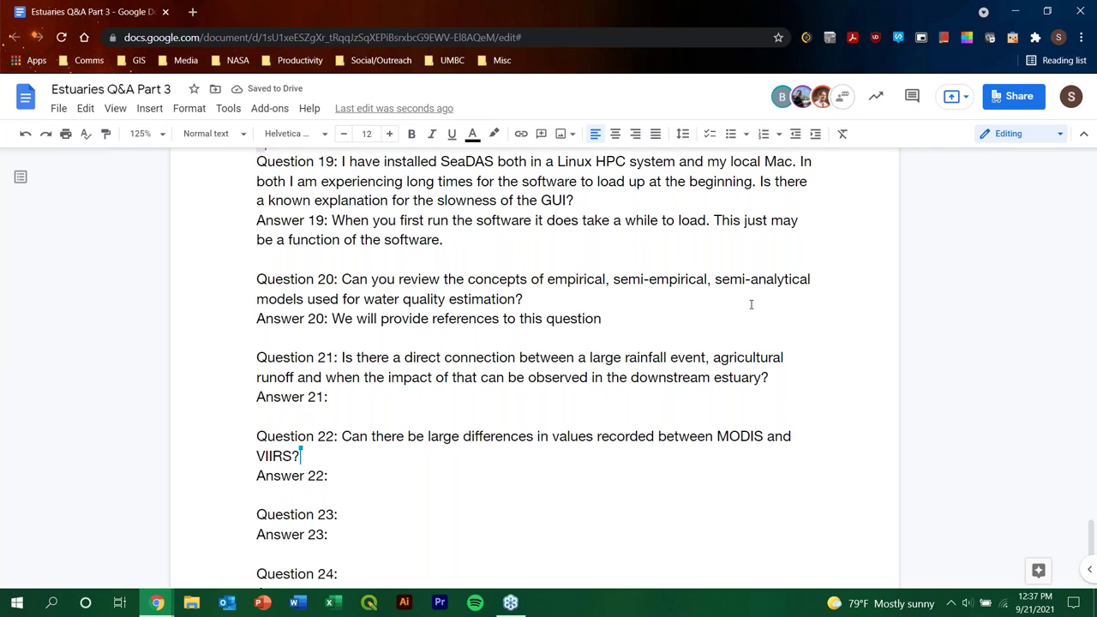
type(" and look into this further.")
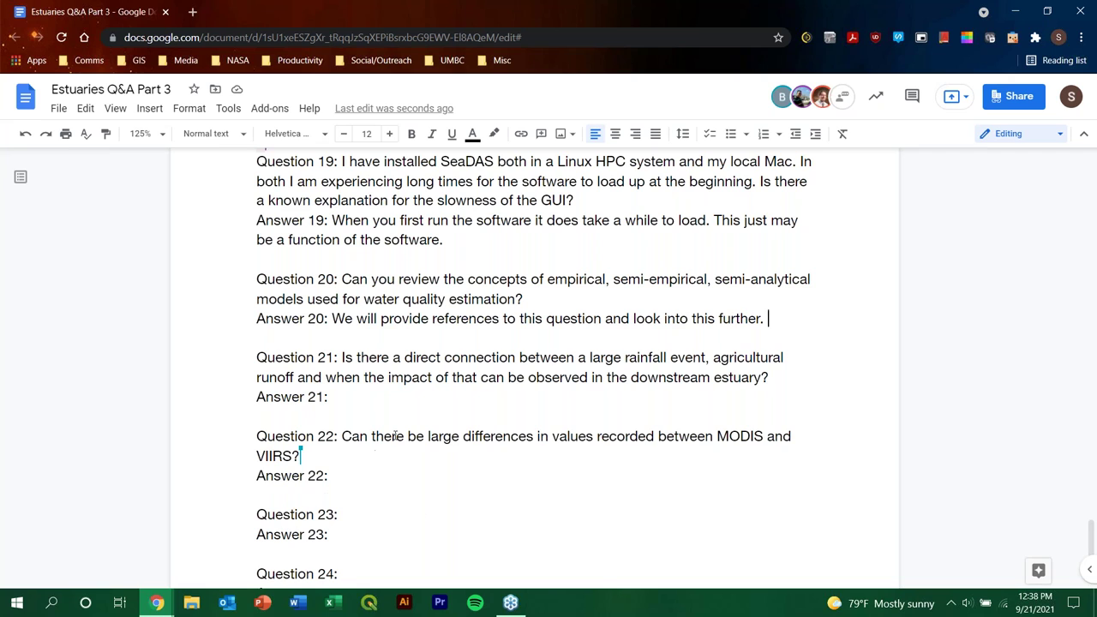
Write Answer 21 on agricultural runoff into estuaries, sediment flow models, and watershed slope playing a role.
double_click(428, 399)
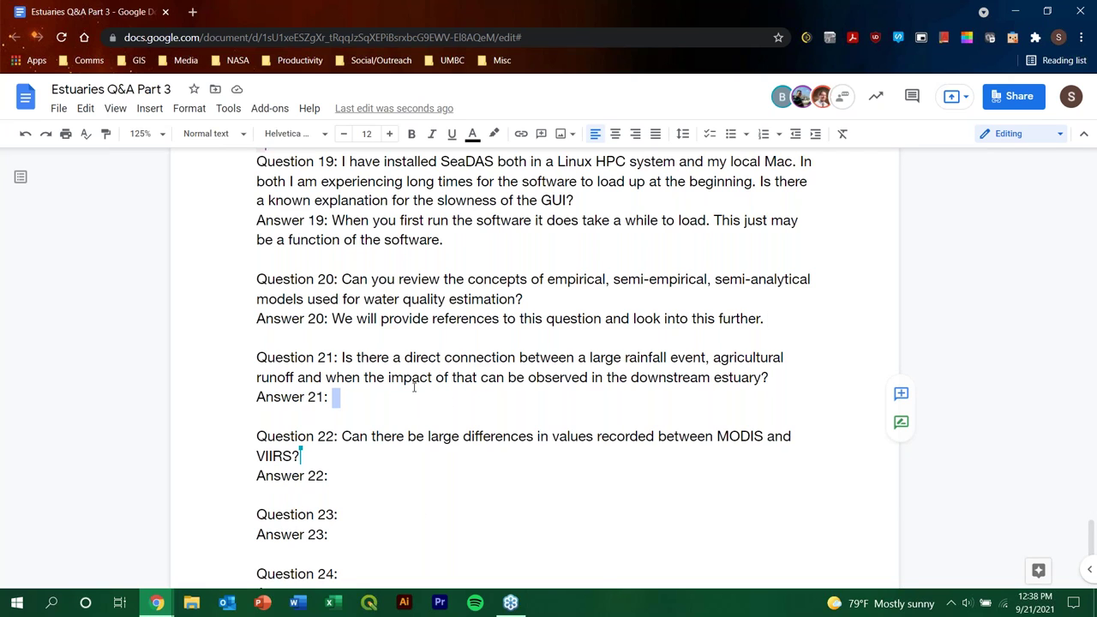
left_click(424, 393)
scroll(868, 343, "down", 1)
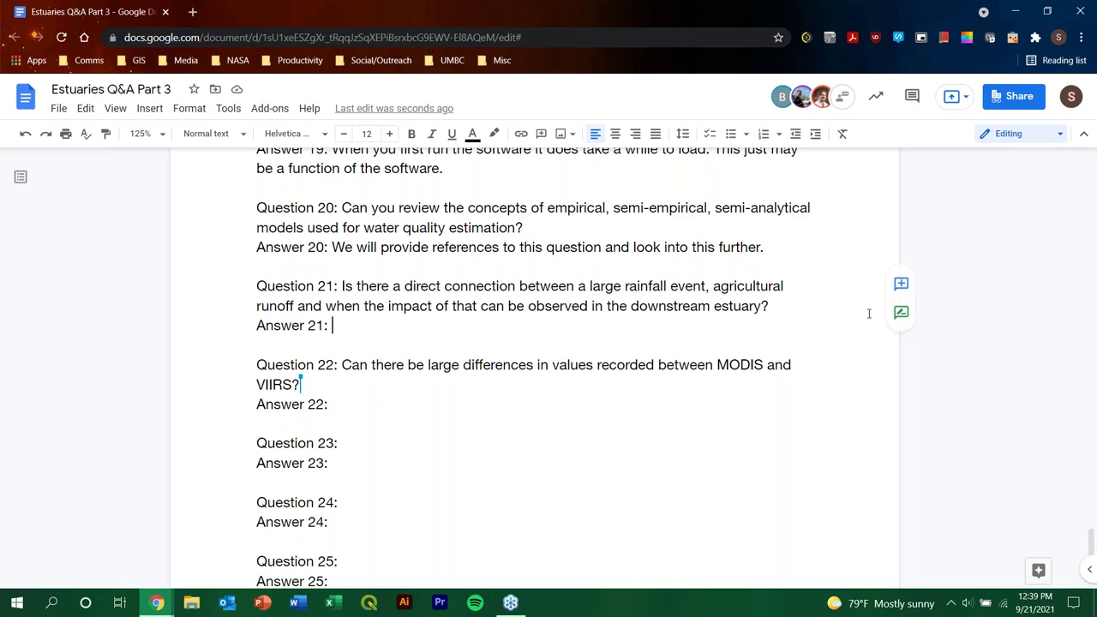
type("It is ")
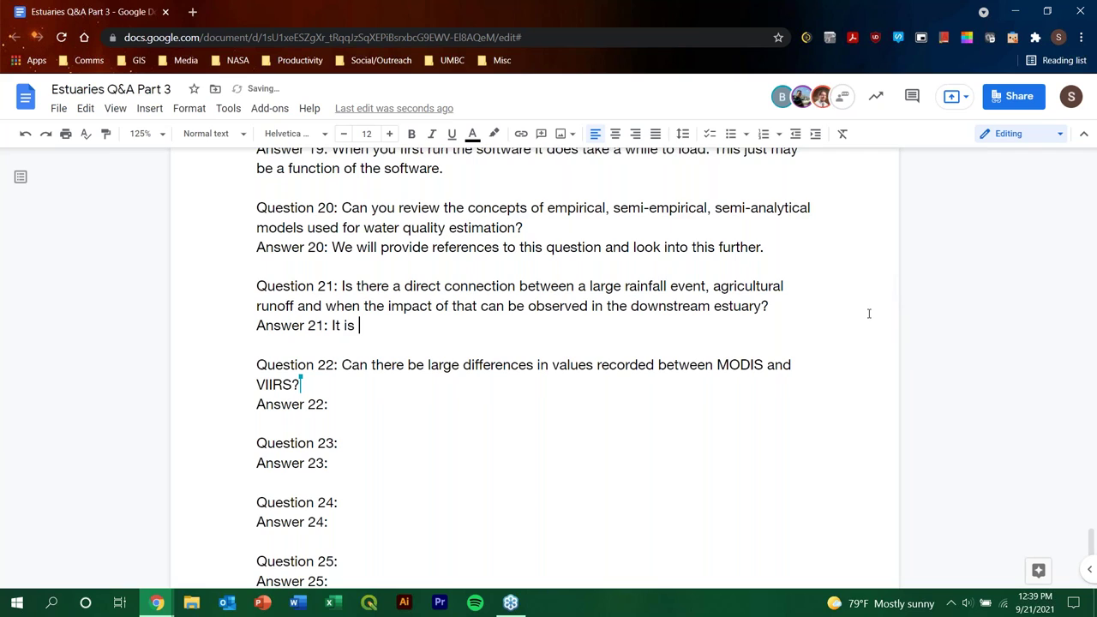
type("true that rainfa")
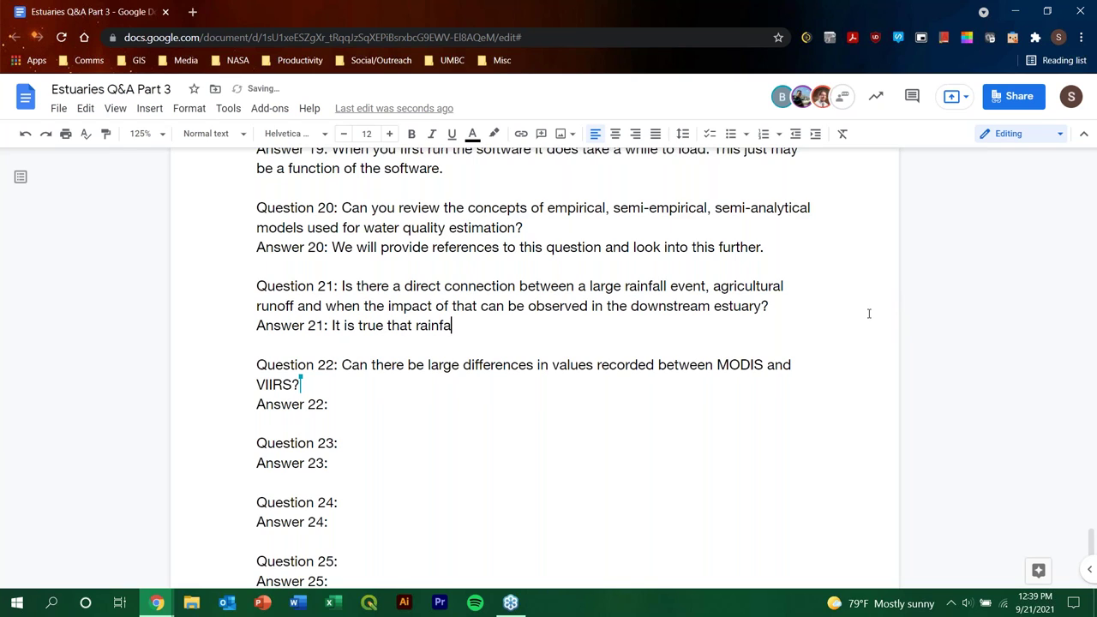
type("ll and runoff from agri")
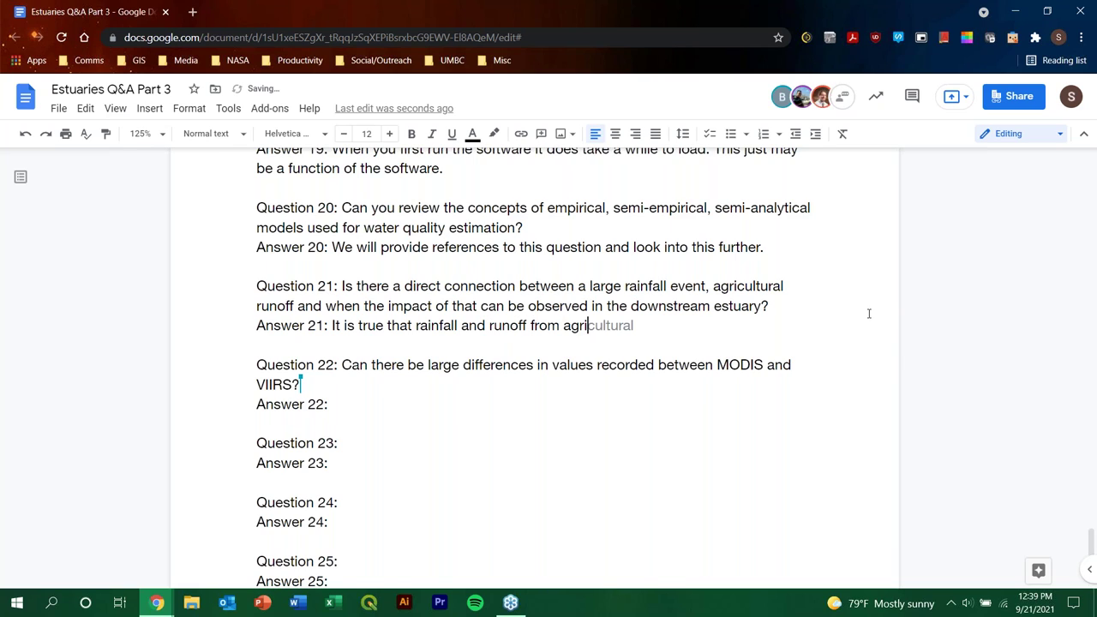
type("culture")
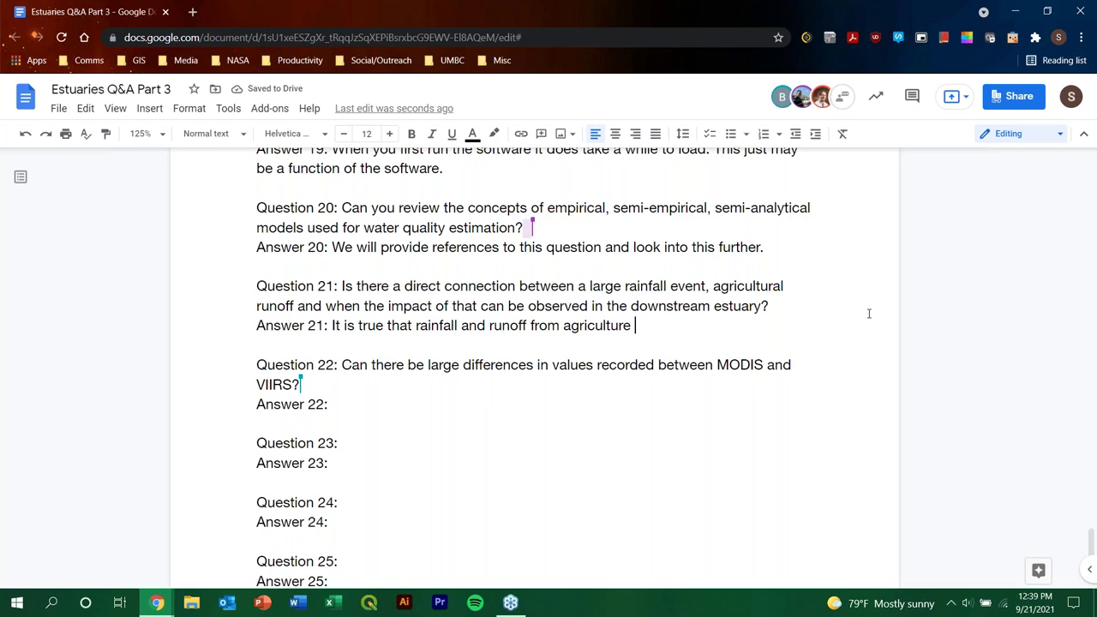
type(" makes it")
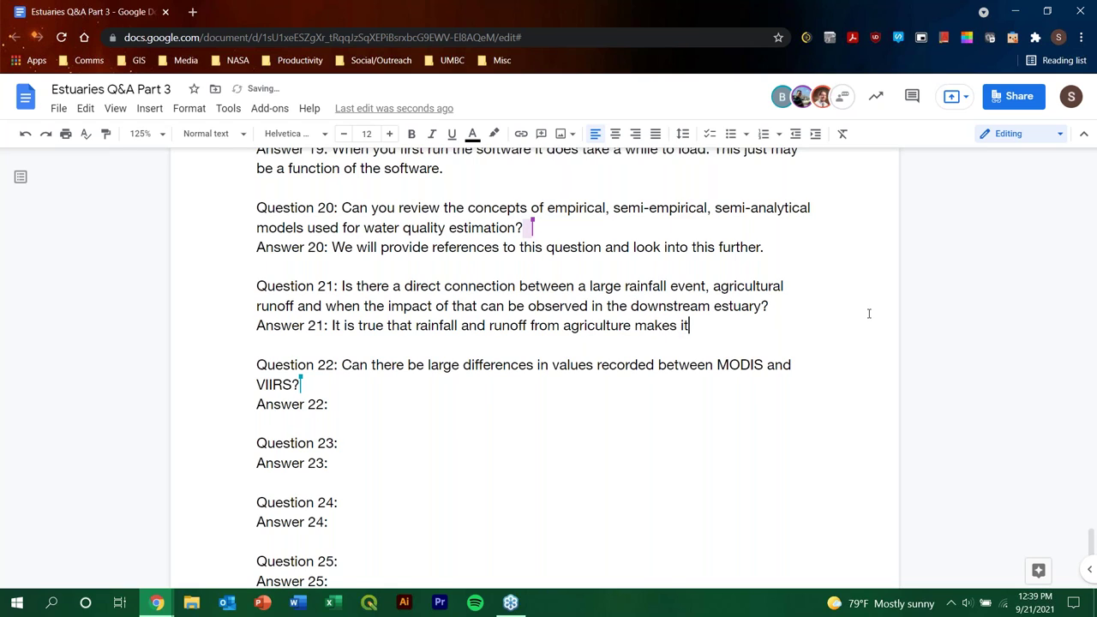
type("s way into estuaries.")
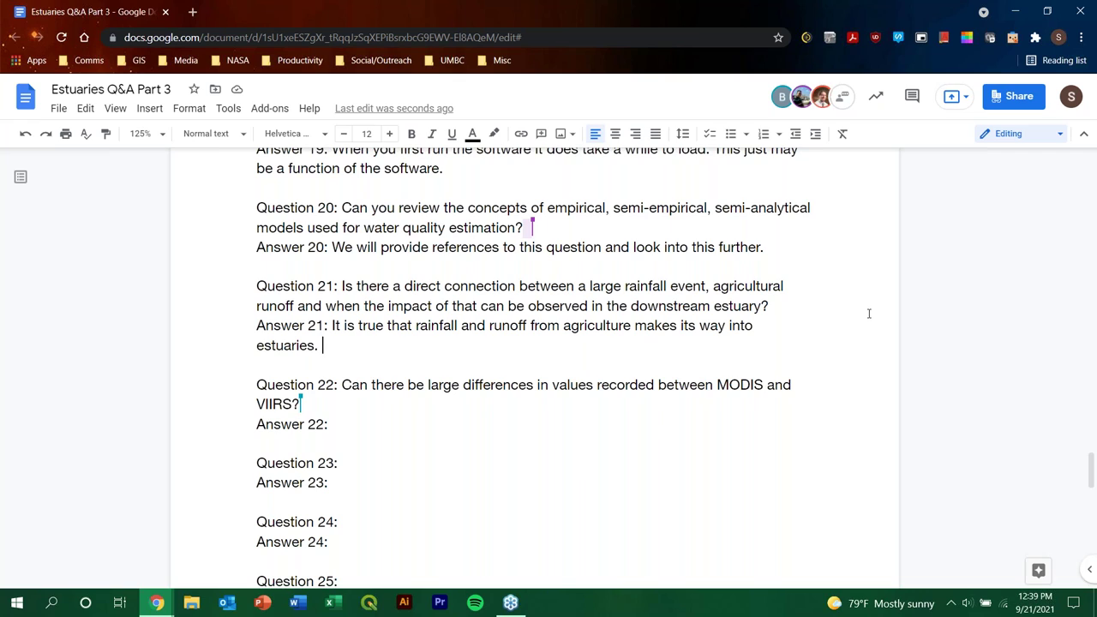
type("Sediment ")
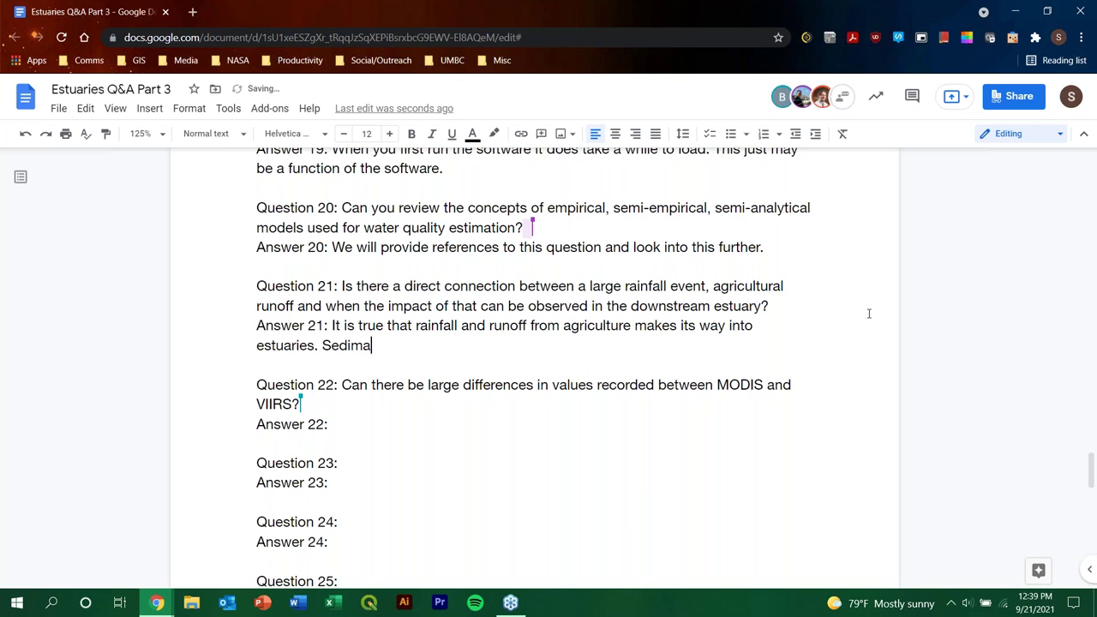
type("flow models use this information in")
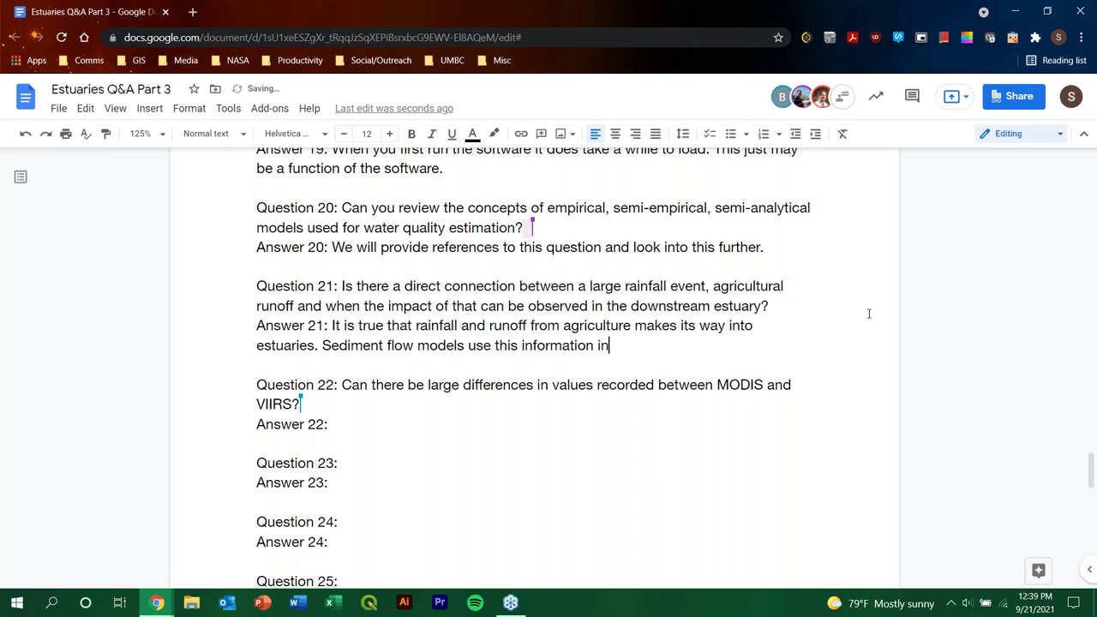
type(" their analysis")
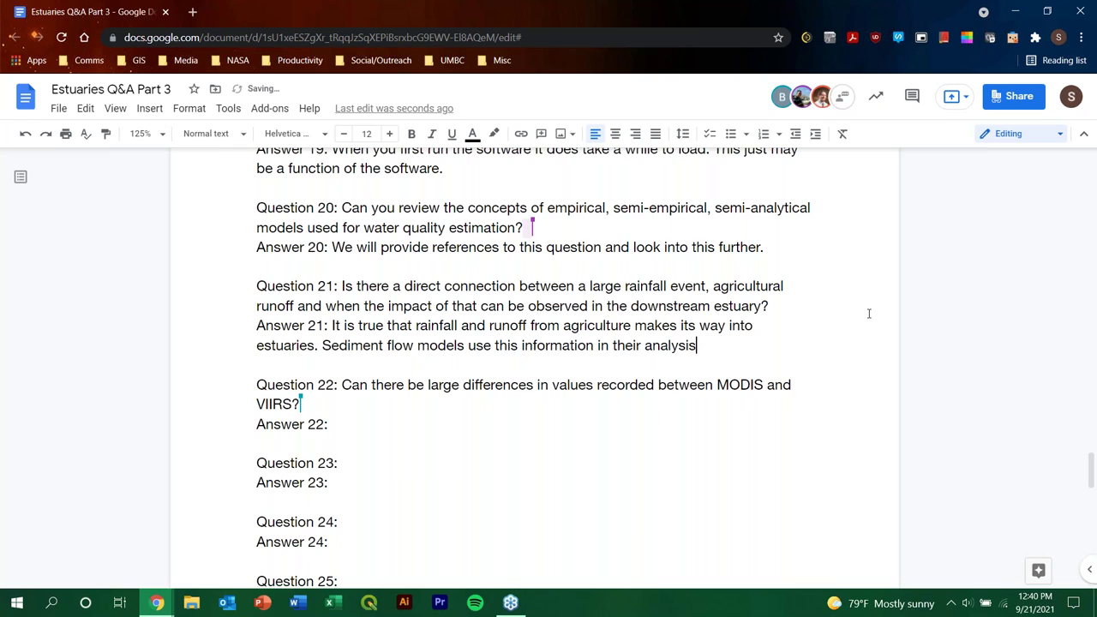
type(".")
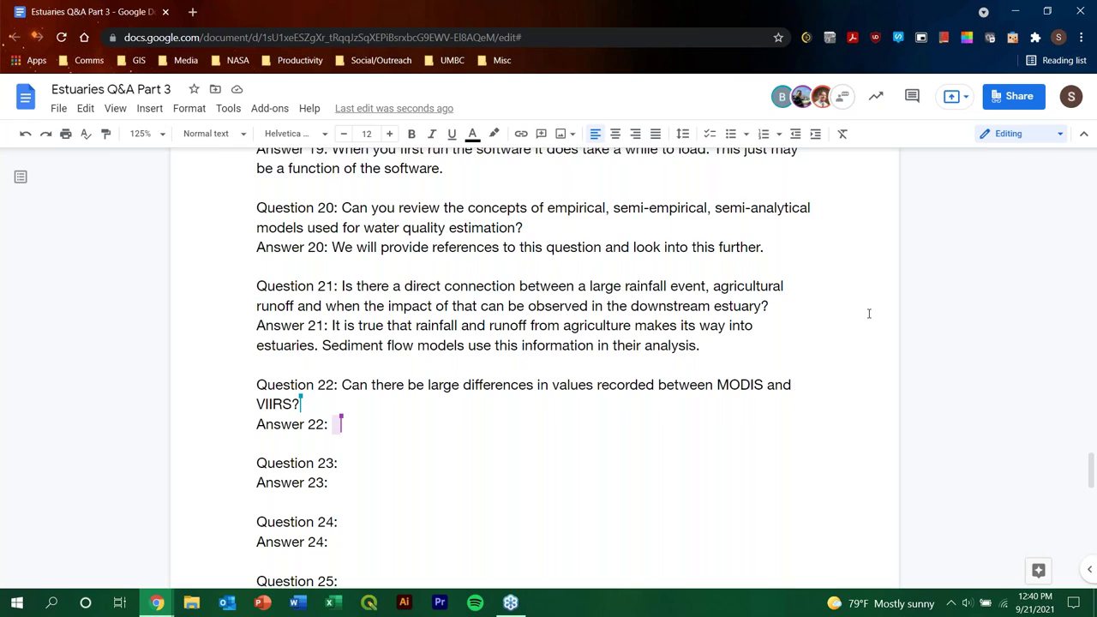
type("Slope of a water ")
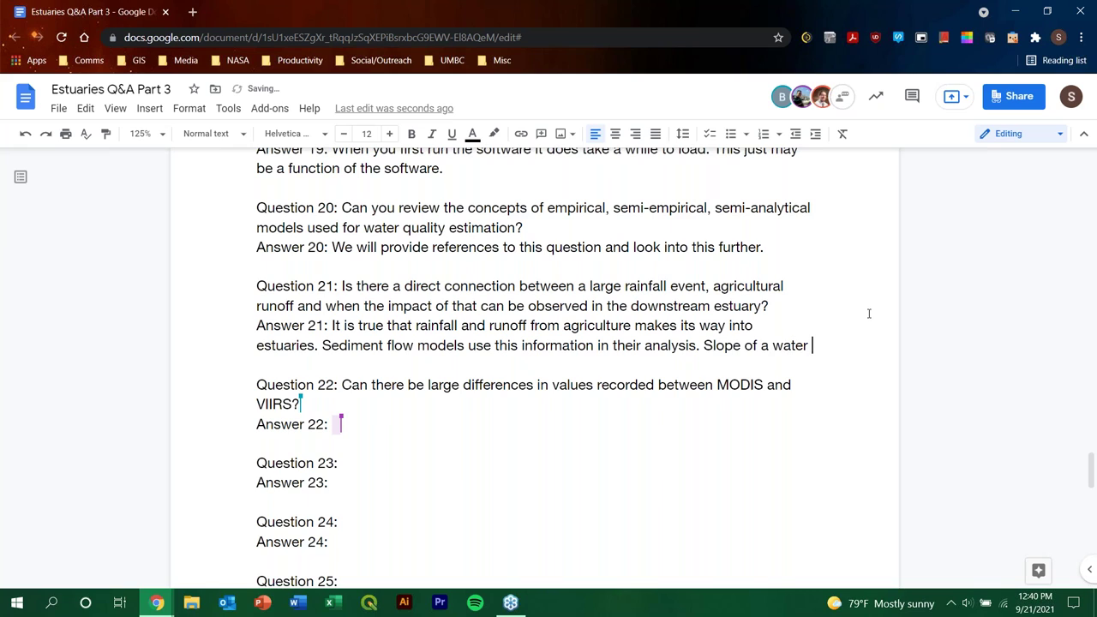
type("shed a")
key("BackSpace")
type("can also play ")
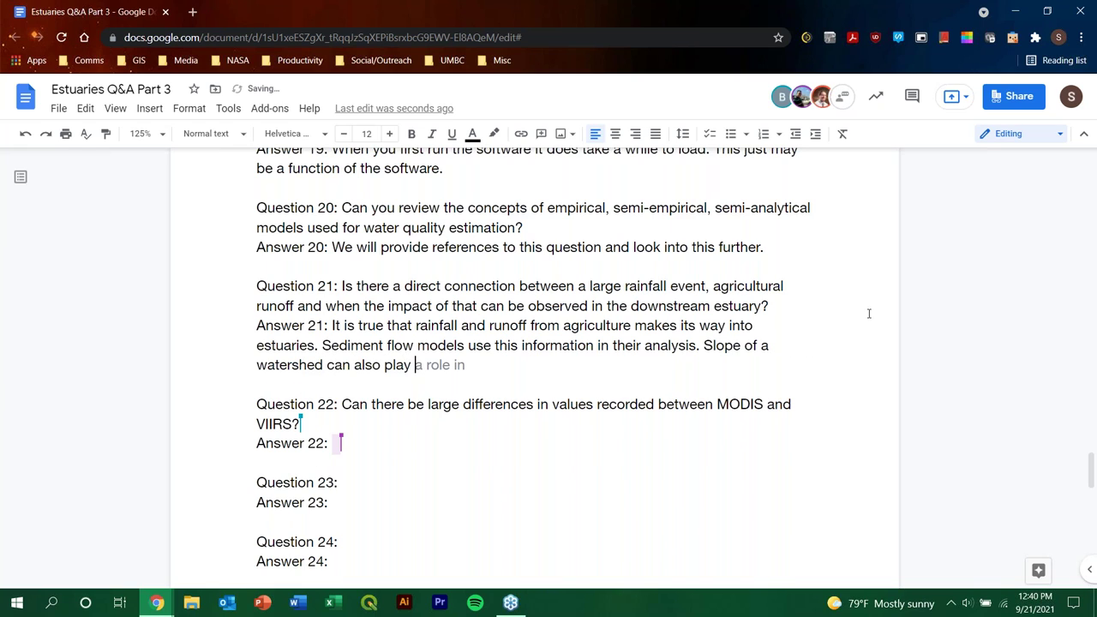
type("a role in")
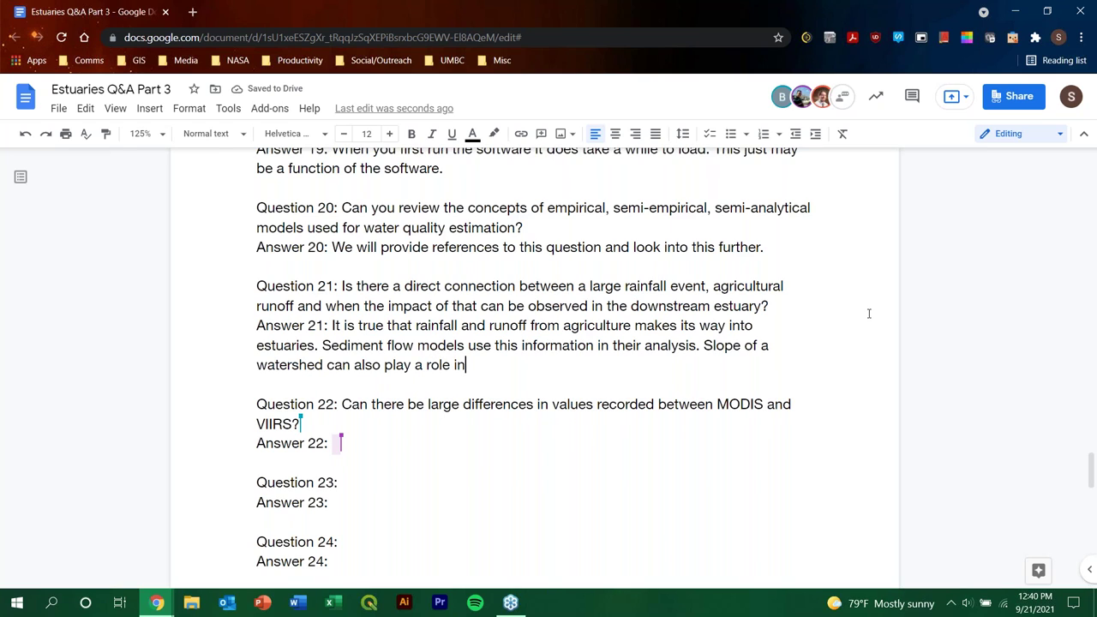
key("BackSpace")
key("BackSpace")
type("as well.")
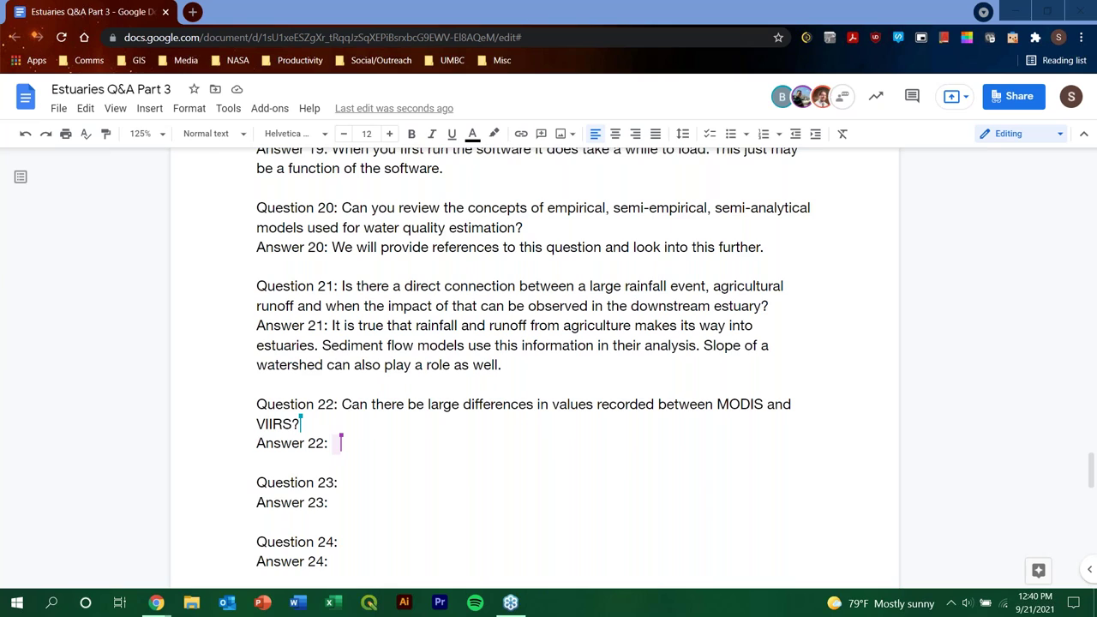
Append 'There are also many physical and topographical factors as well.' to Answer 21.
double_click(352, 441)
left_click(351, 441)
left_click(536, 365)
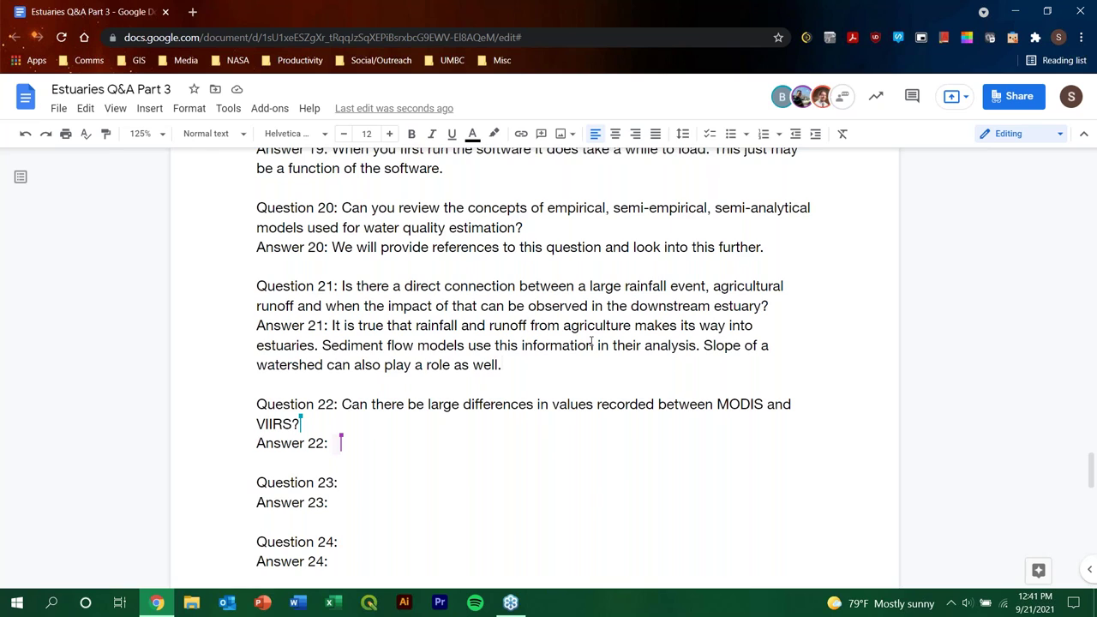
type("There are also m")
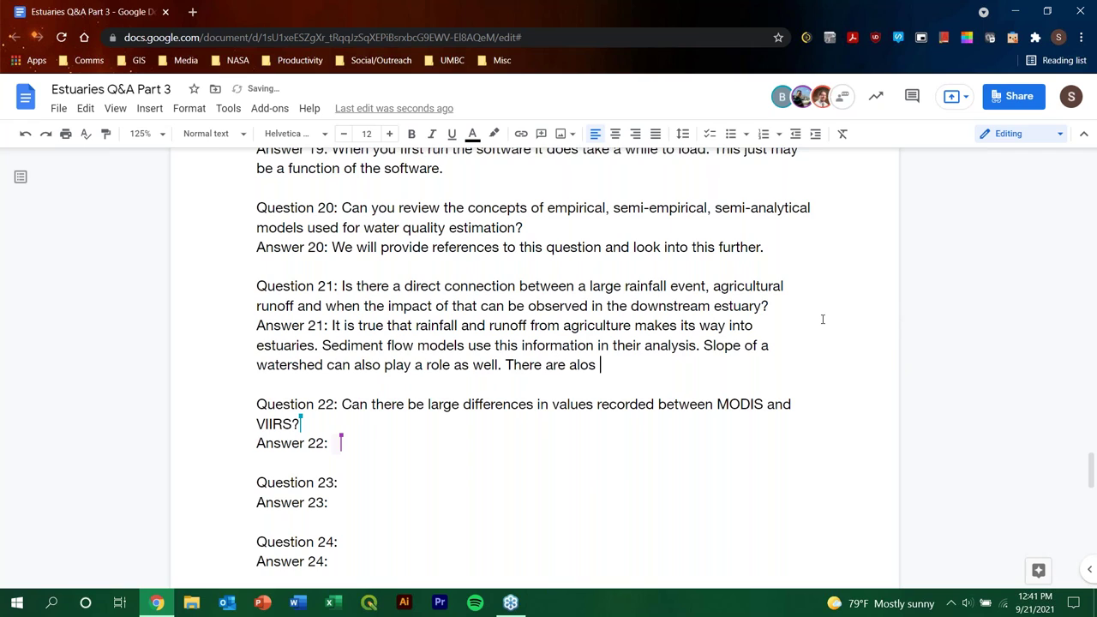
type("any phys")
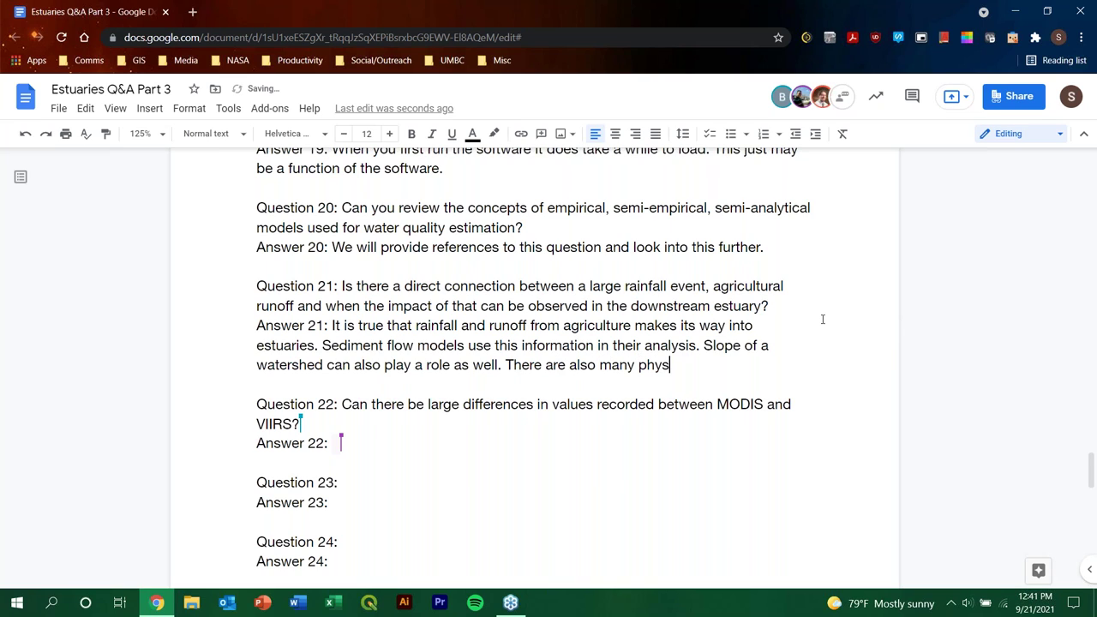
type("ical and topo")
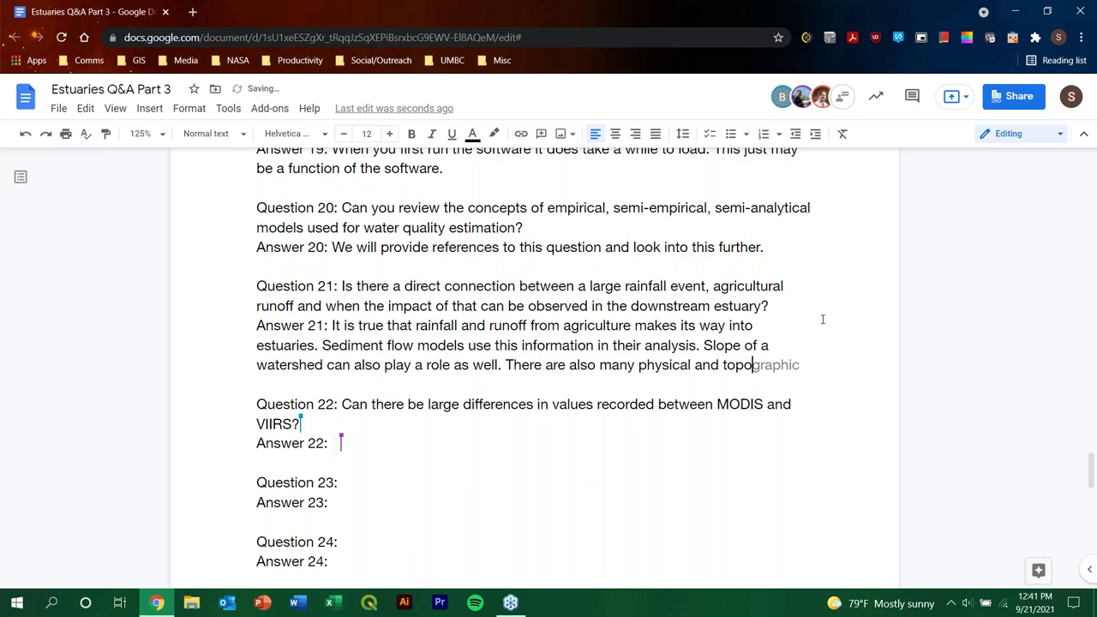
type("graphical f")
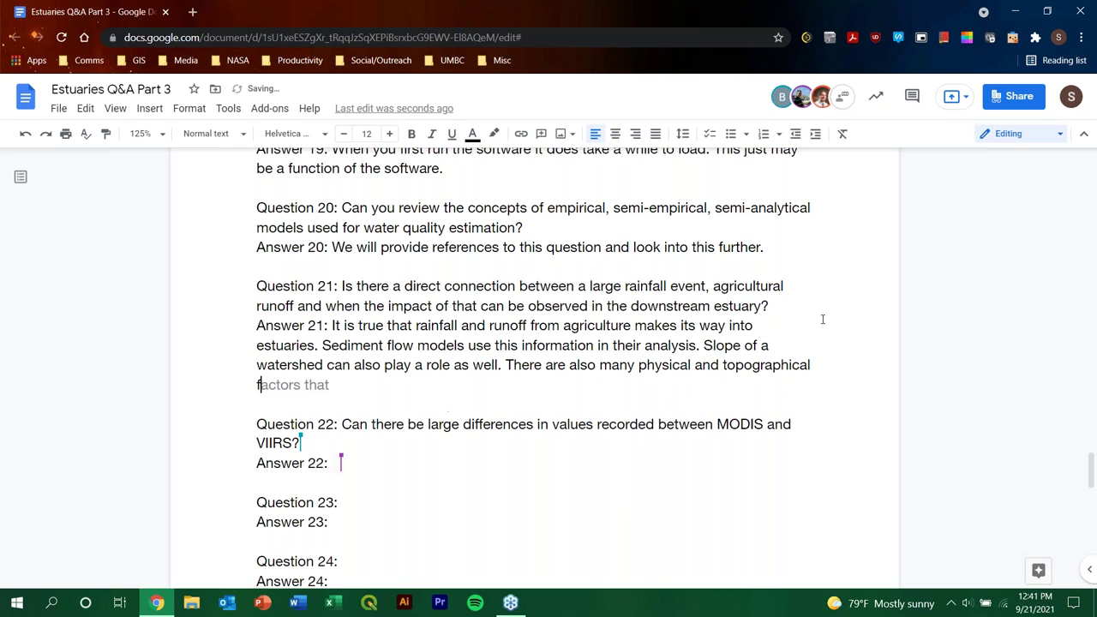
type("actors as well.")
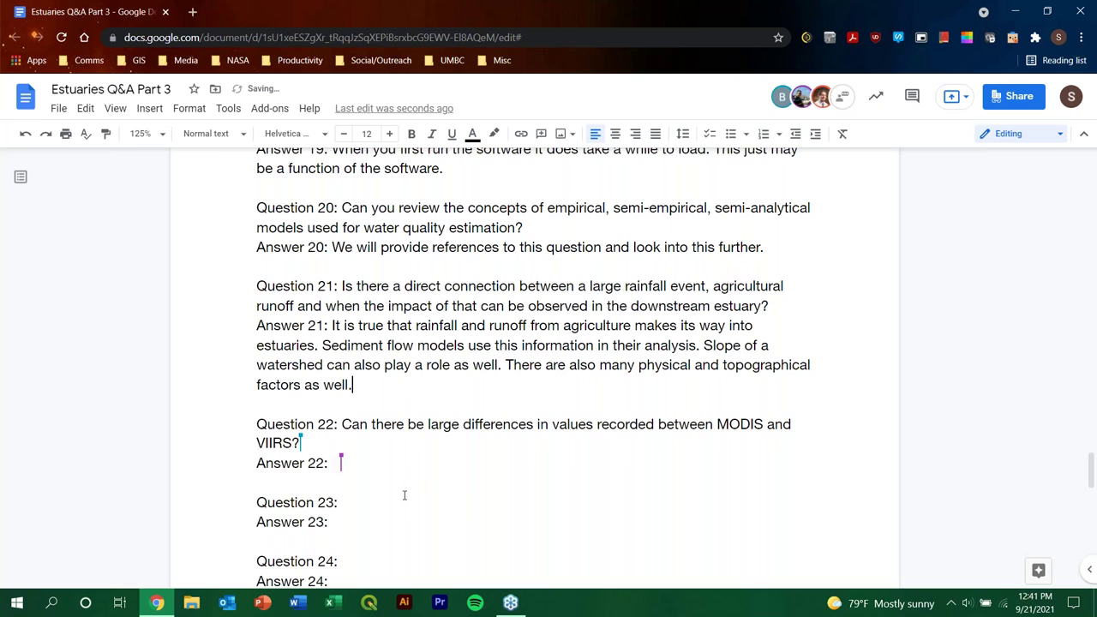
Write Answer 22: differences can be large in places; see Part 2's Gulf of Mexico example.
left_click(332, 463)
scroll(820, 442, "down", 2)
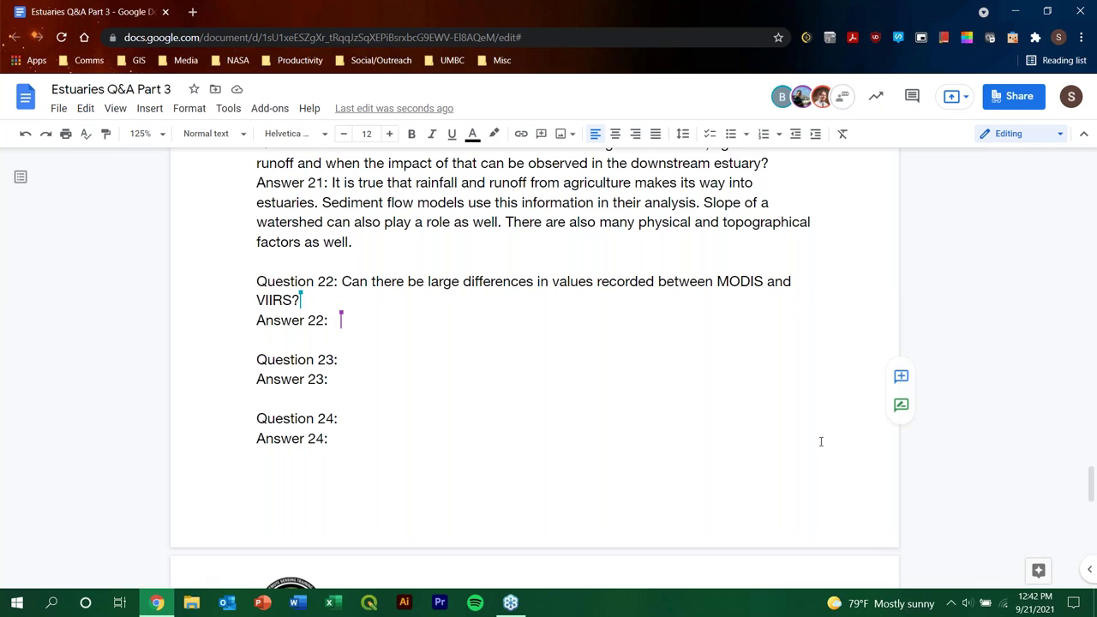
type("T")
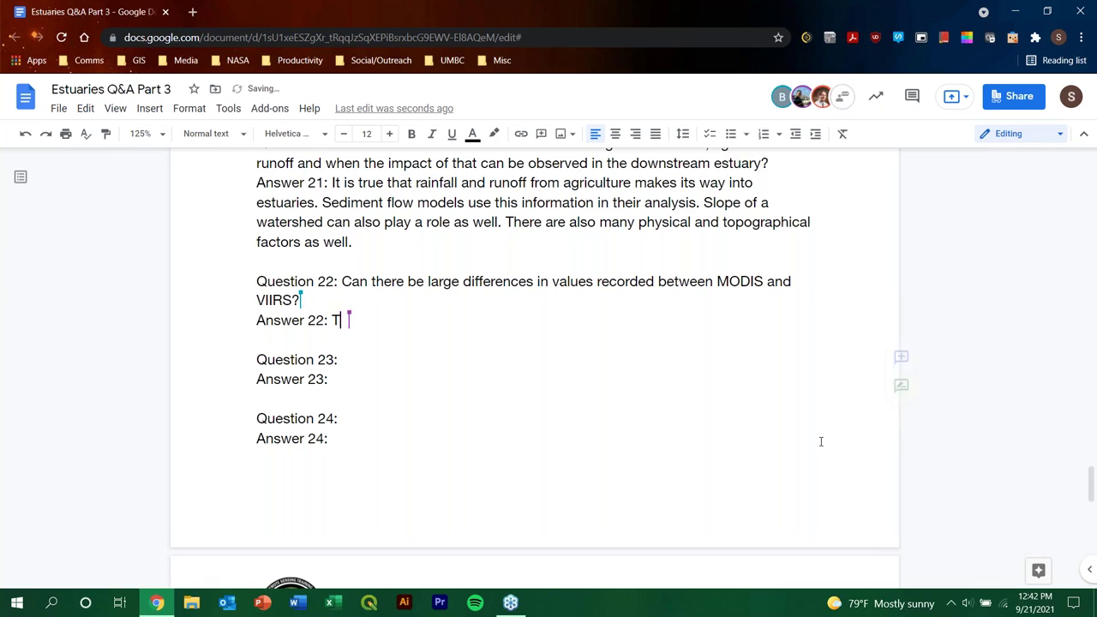
type("here are locations where th")
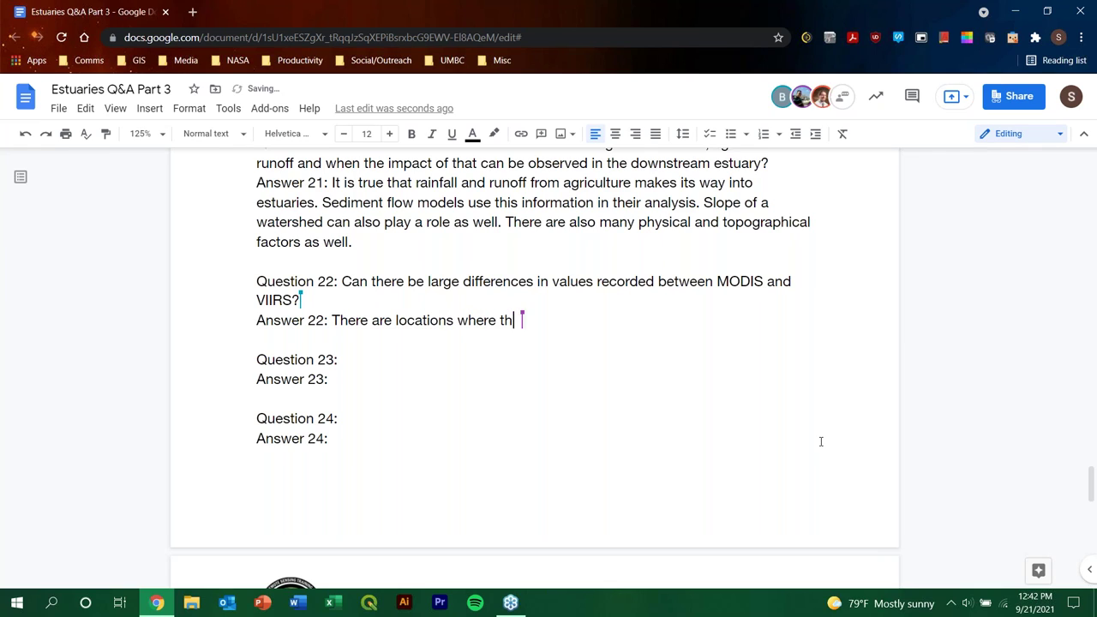
type("ese diffe")
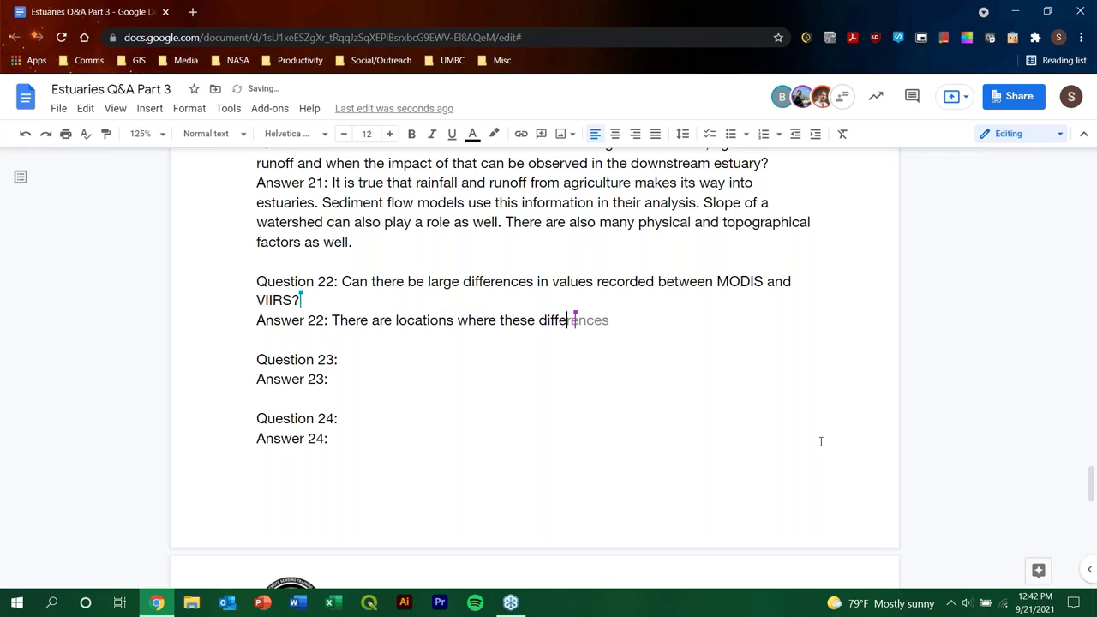
type("rences can be large")
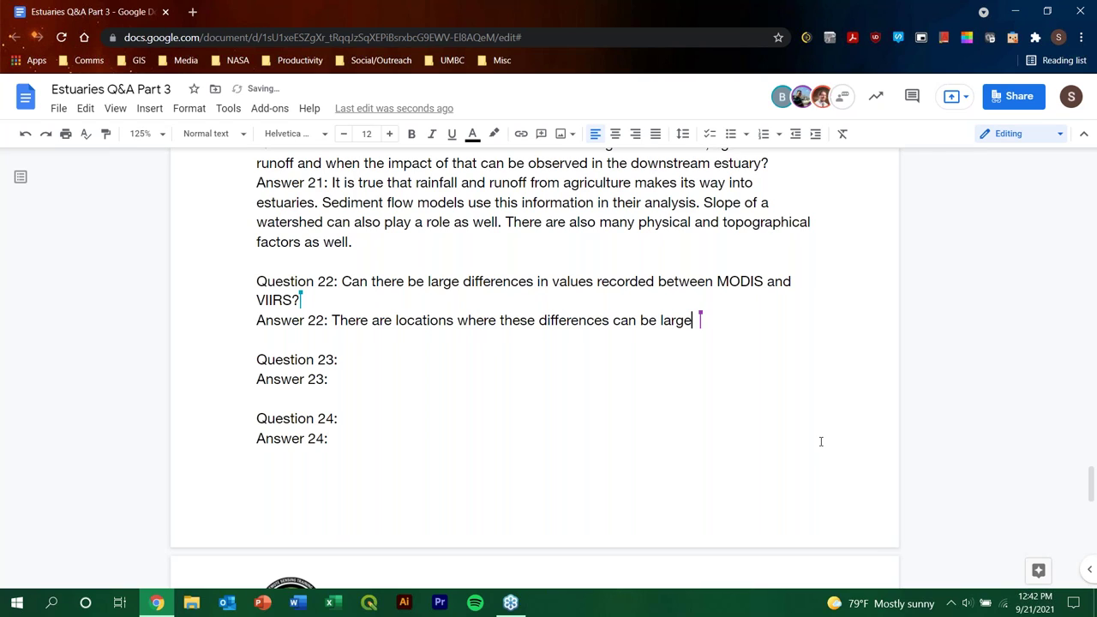
type(". Refer to Part 2 of thsi")
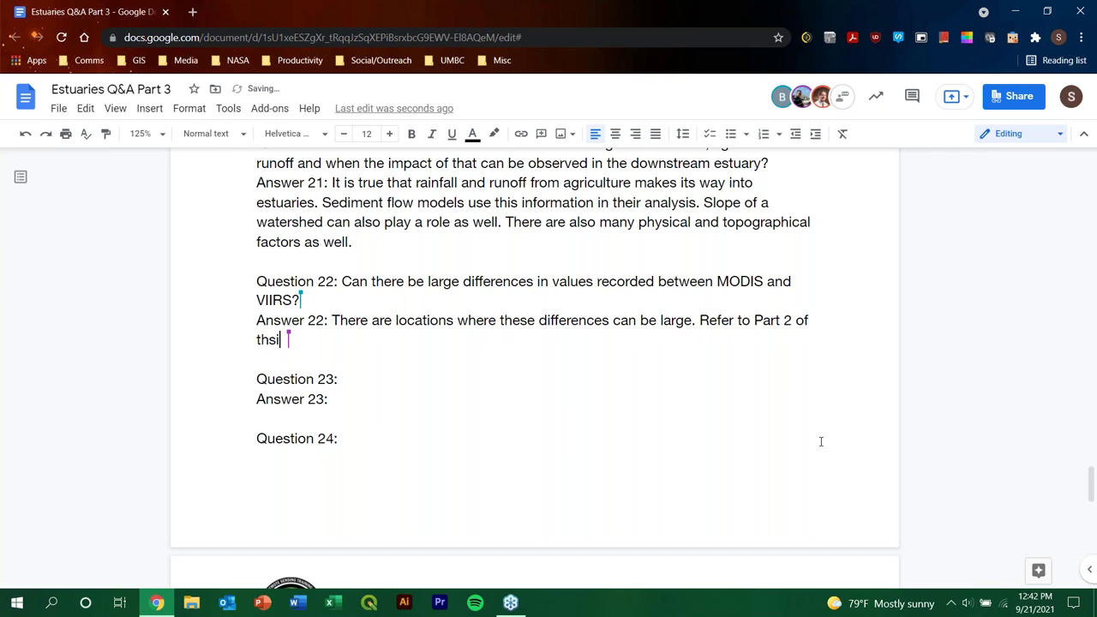
key("BackSpace")
type("is webinar ser")
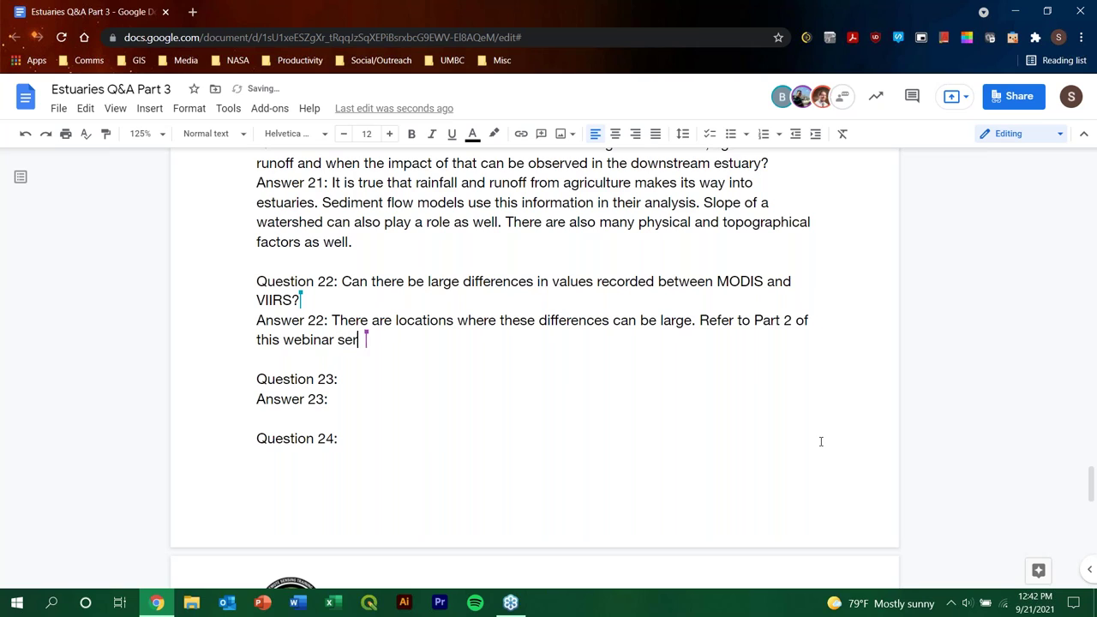
type("ies for an ex")
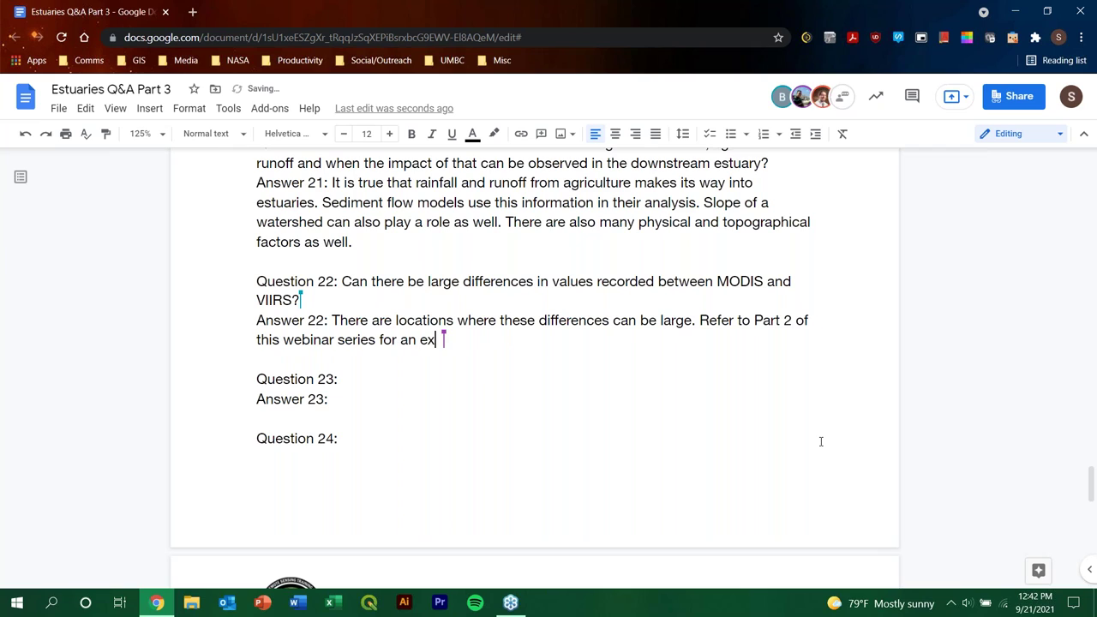
type("ample.")
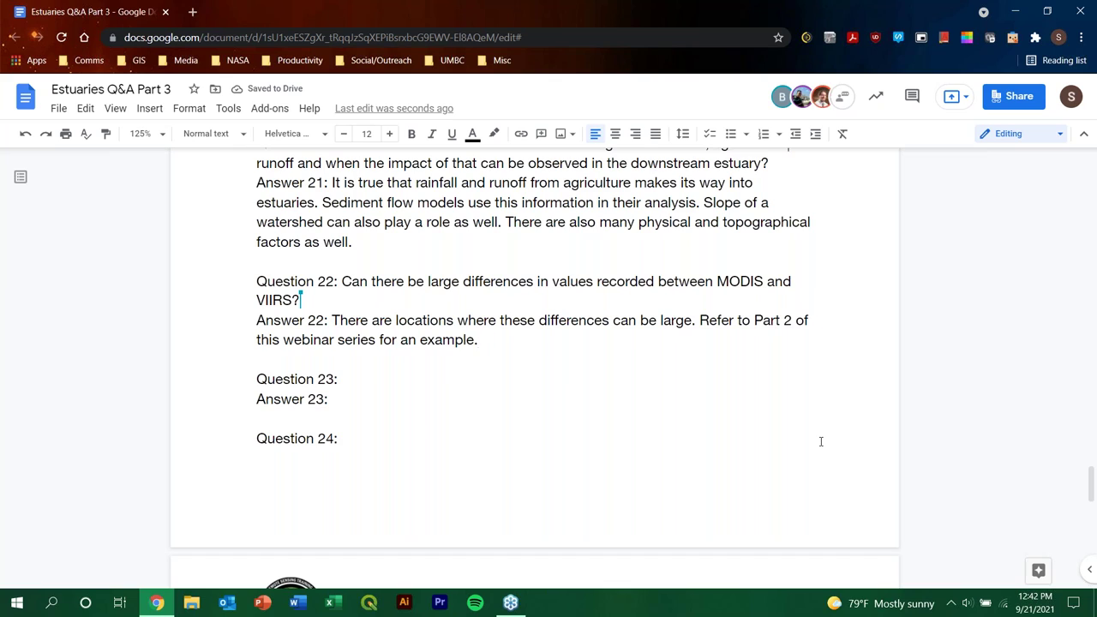
key("BackSpace")
key("BackSpace")
key("BackSpace")
key("BackSpace")
key("BackSpace")
key("BackSpace")
key("BackSpace")
key("BackSpace")
key("BackSpace")
key("BackSpace")
key("BackSpace")
type("o")
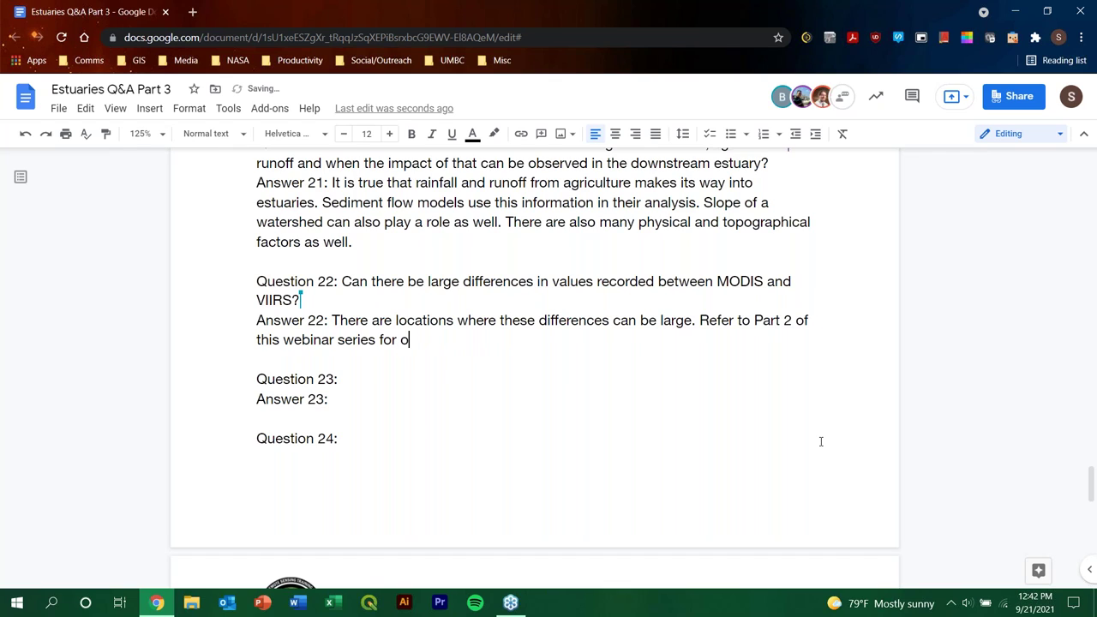
type("ur example utili")
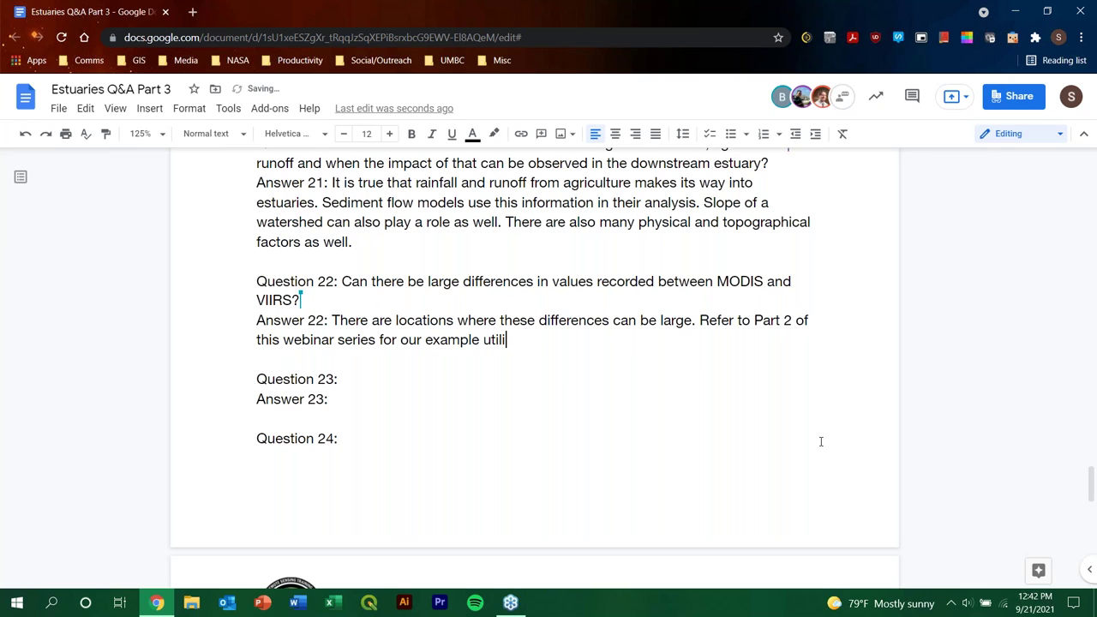
key("BackSpace")
key("BackSpace")
key("BackSpace")
key("BackSpace")
key("BackSpace")
type("working with")
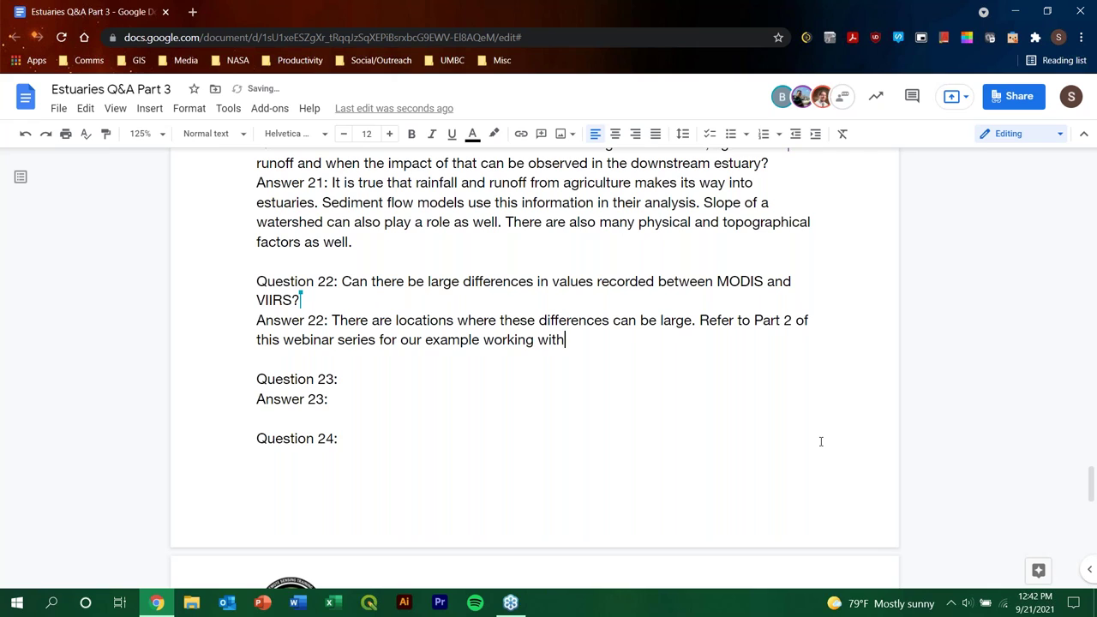
type(" the Gulf of Mexico.")
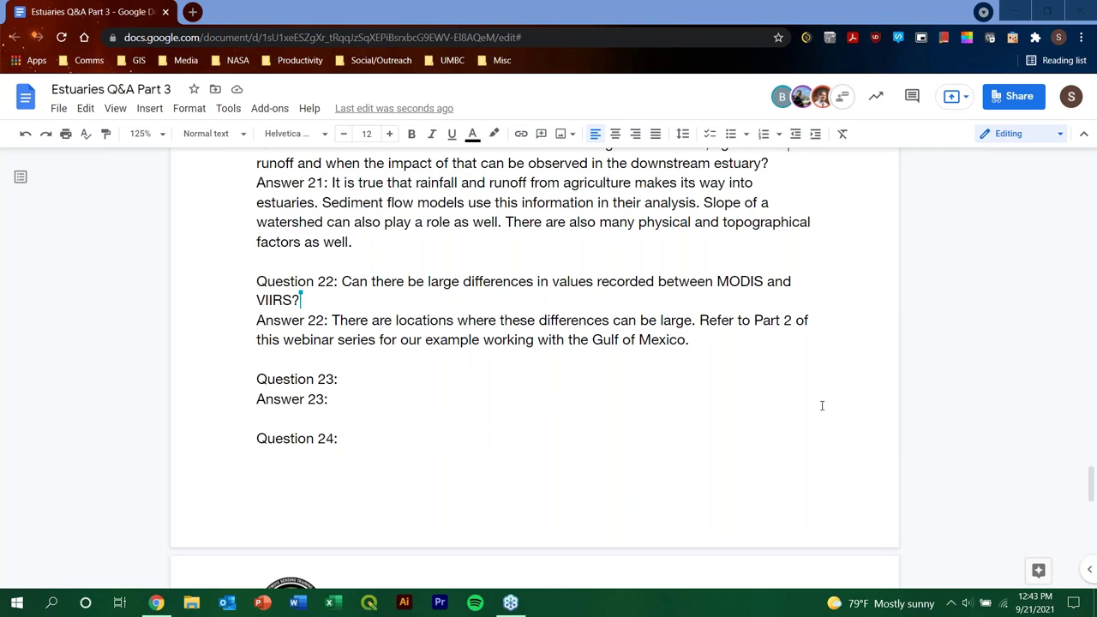
Scroll to the top and place the cursor after the introductory contact paragraph.
scroll(821, 406, "up", 10)
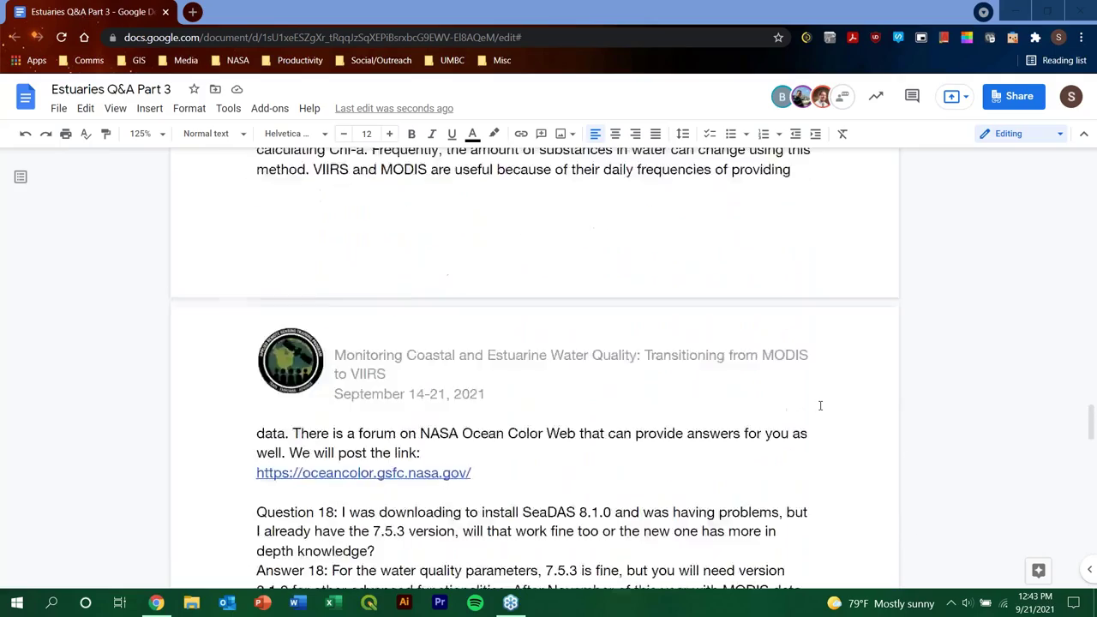
scroll(820, 405, "up", 15)
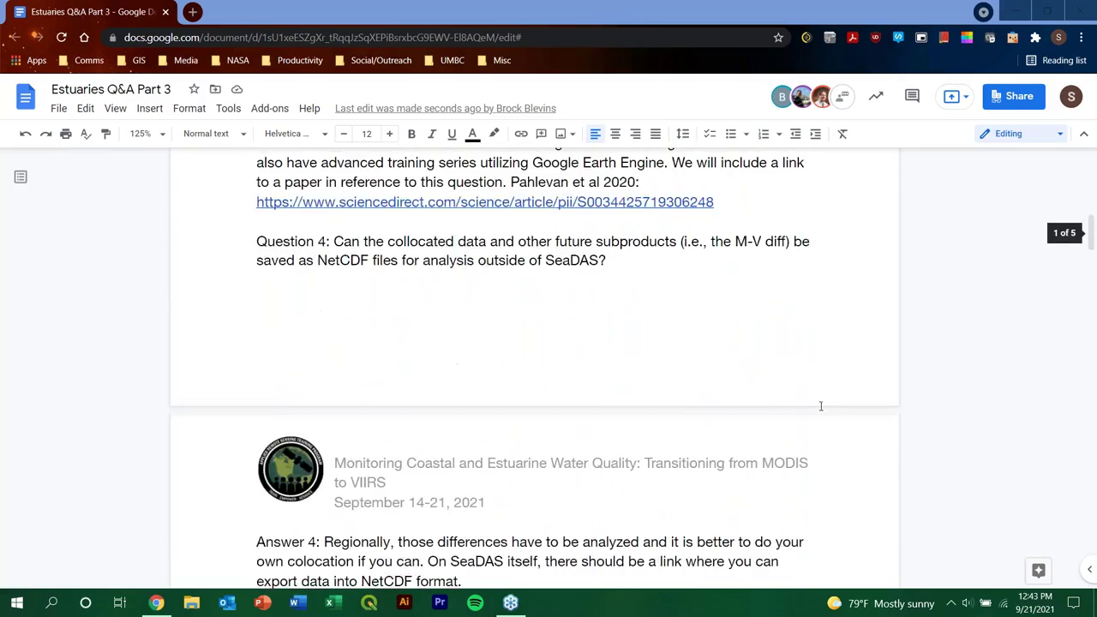
scroll(820, 405, "up", 10)
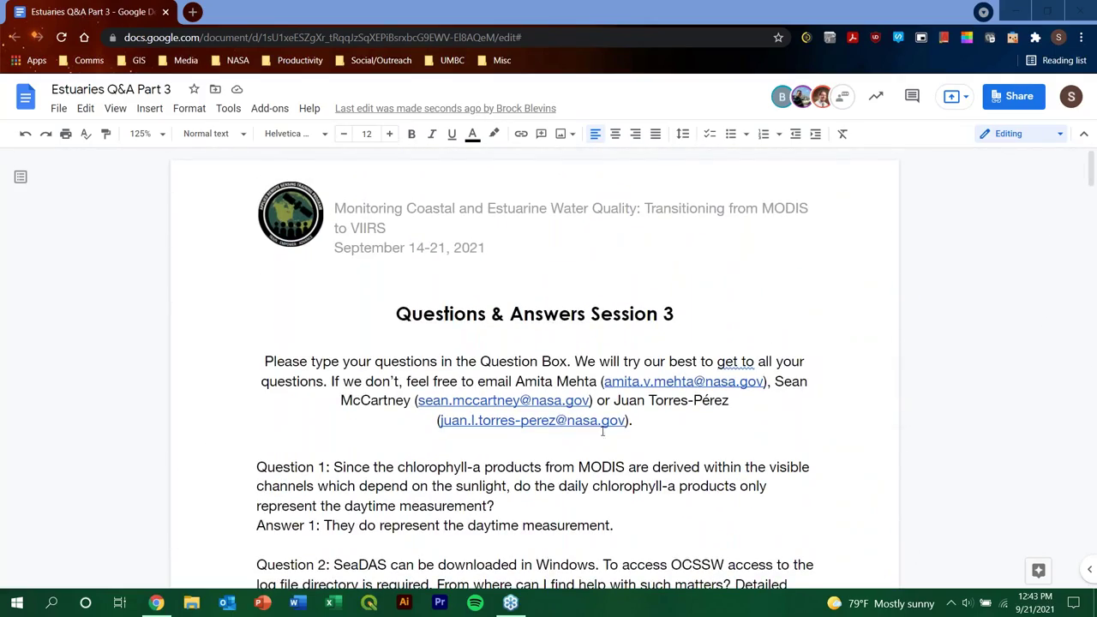
double_click(685, 418)
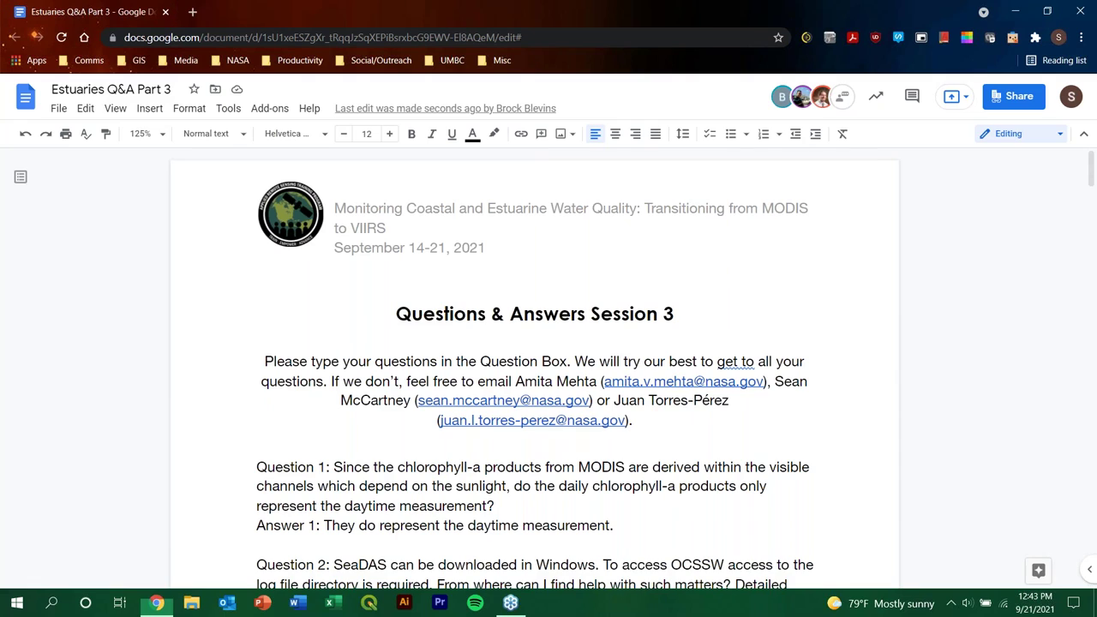
left_click(685, 419)
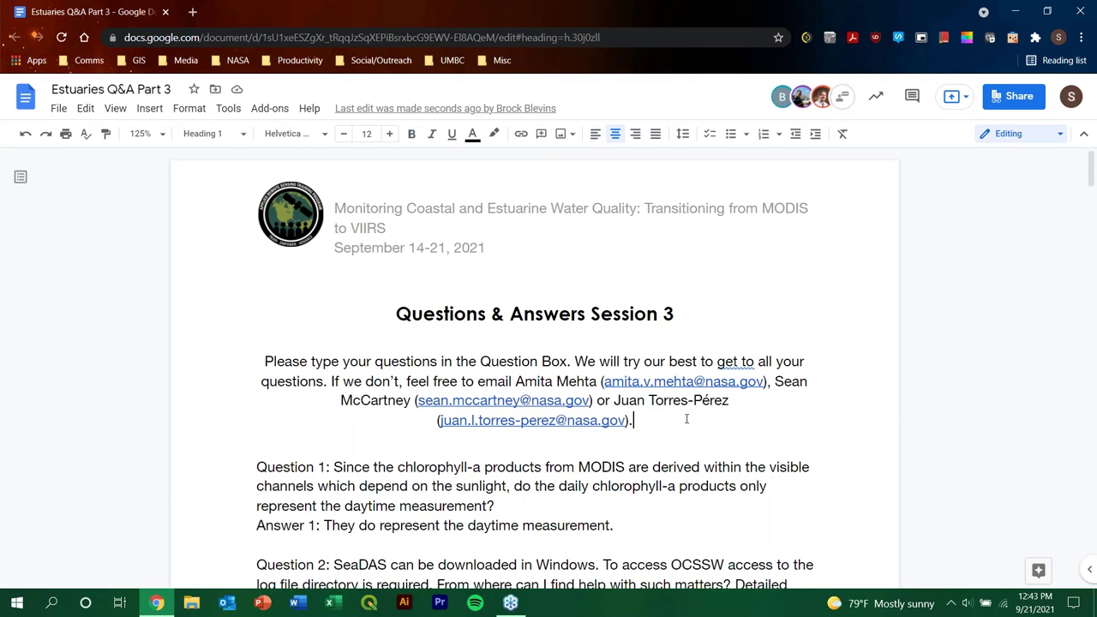